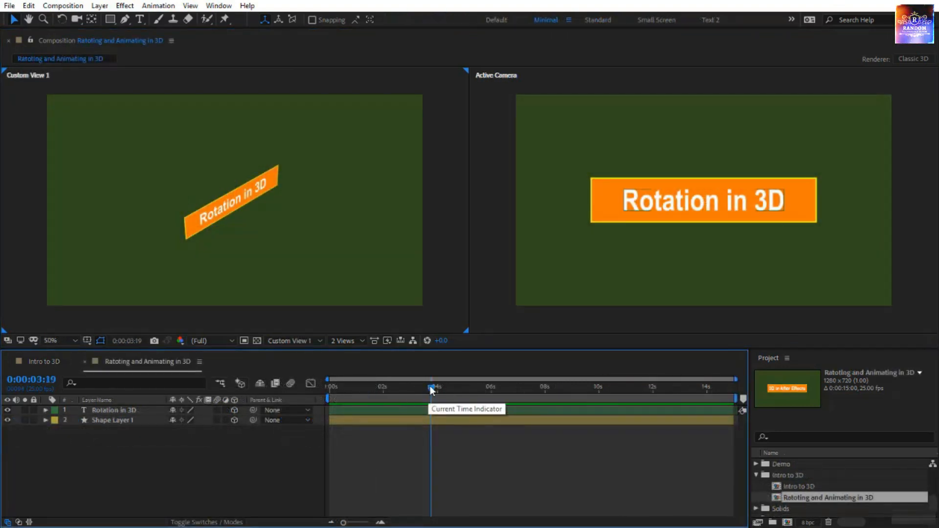
- Reveal the rotation properties of the Rotation in 3D text layer and Shape Layer 1 at the start of the timeline
key(Home)
drag(93, 448, 116, 419)
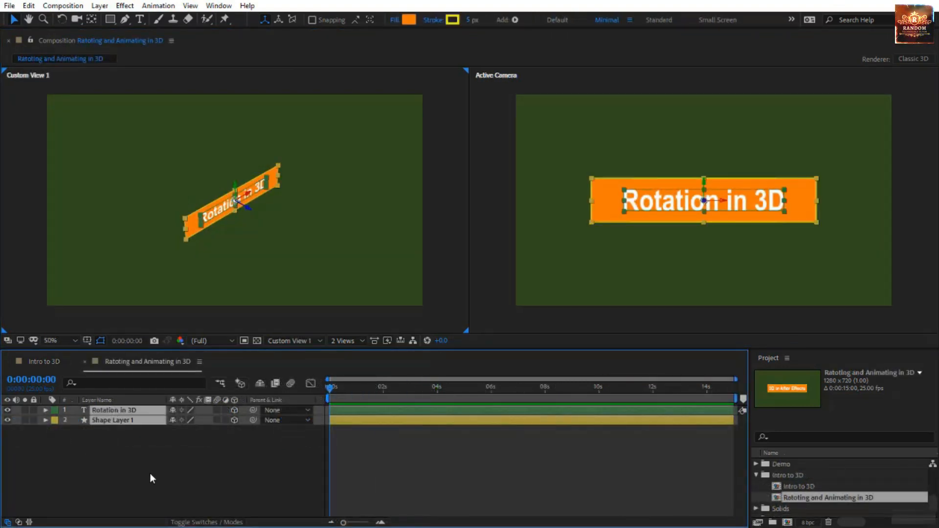
key(r)
click(363, 433)
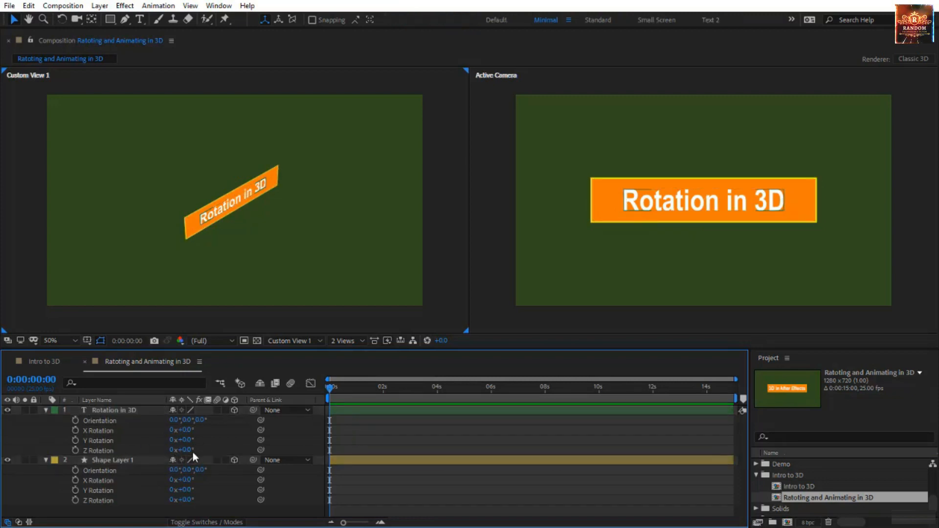
- Examine the Rotation in 3D layer's Orientation and its X, Y and Z Rotation properties one by one
click(101, 422)
click(105, 430)
click(112, 441)
click(113, 449)
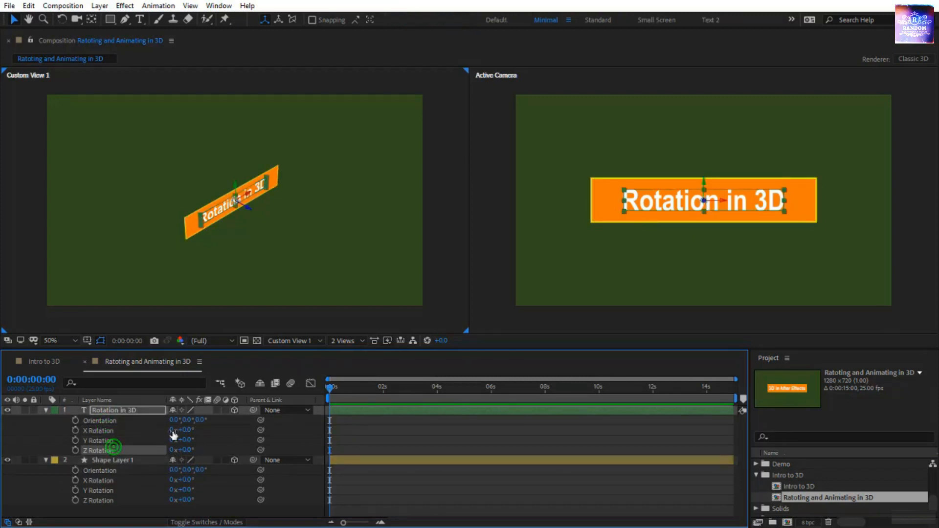
- Add keyframes at 4 seconds for the text layer's Y Rotation and for the Position of both layers
drag(331, 388, 439, 387)
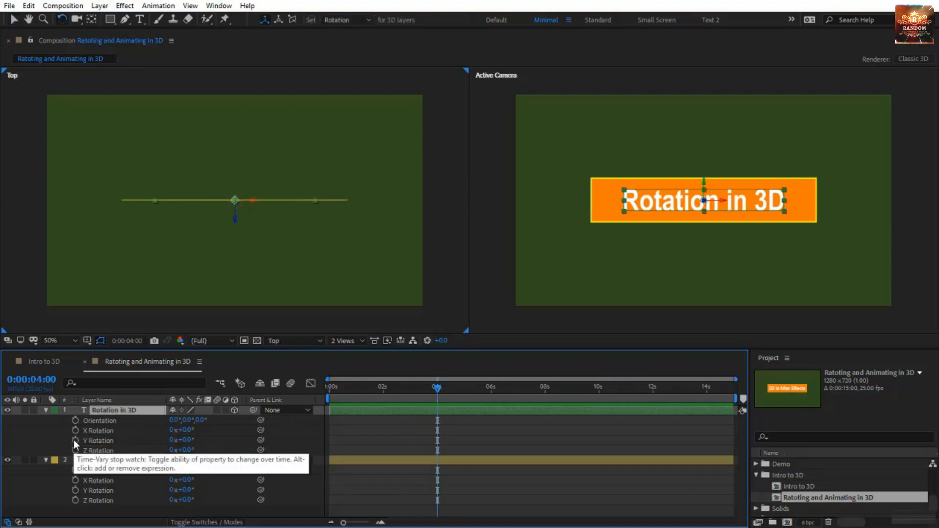
click(73, 439)
ctrl+click(134, 460)
key(alt+shift+p)
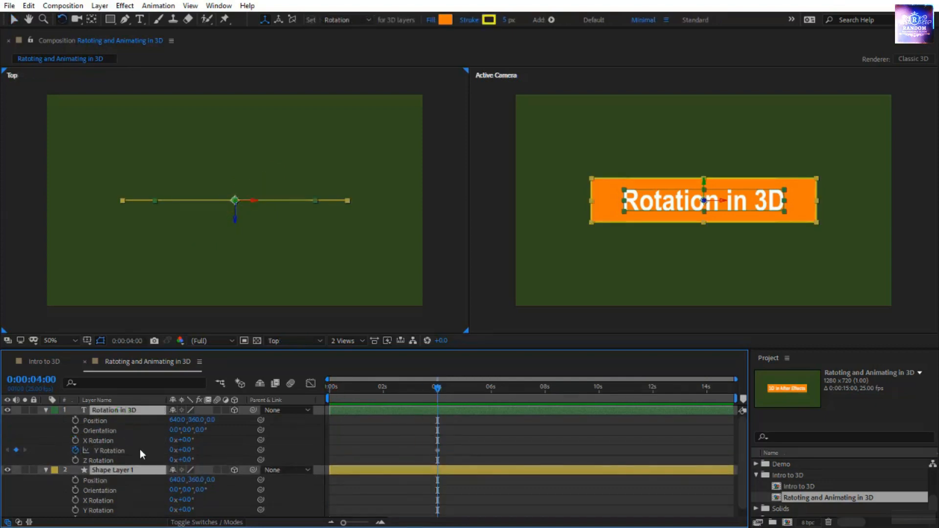
- Return to the start of the timeline and move the text layer's anchor point to the left edge of the text
key(Home)
click(504, 411)
key(y)
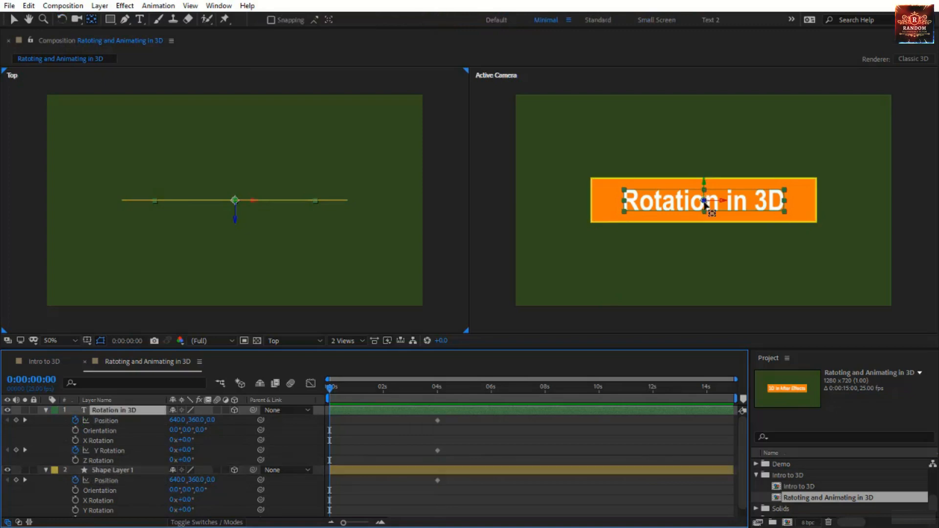
key(k)
drag(704, 200, 624, 201)
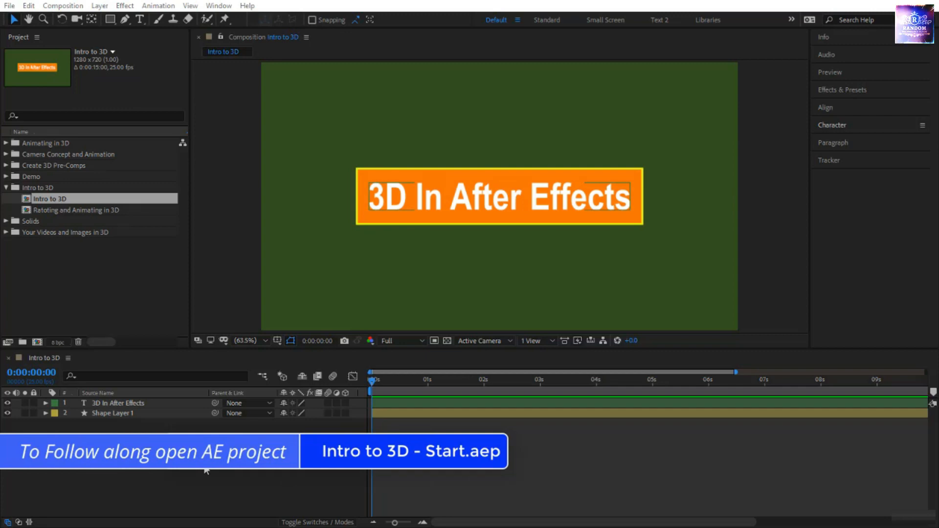
- Open the Intro to 3D composition from its project folder and look at its text layer and shape layer in turn
click(43, 186)
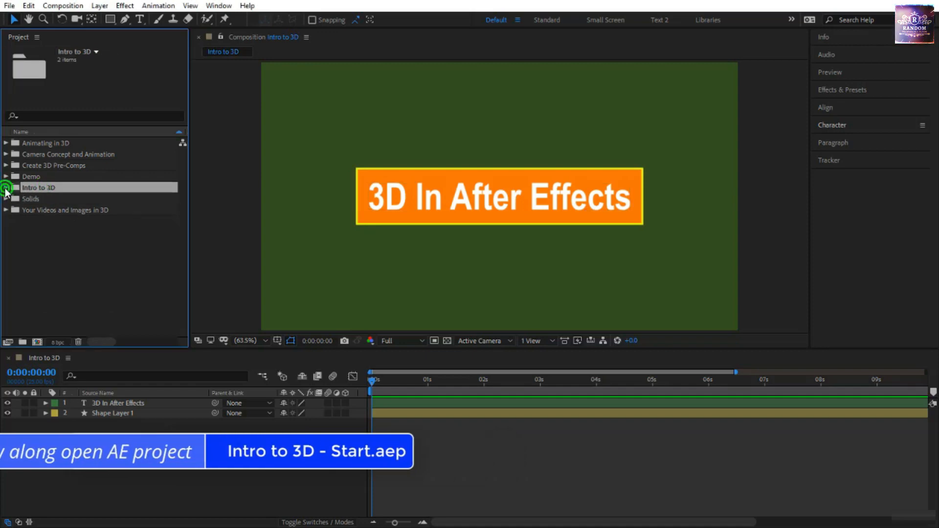
double_click(48, 198)
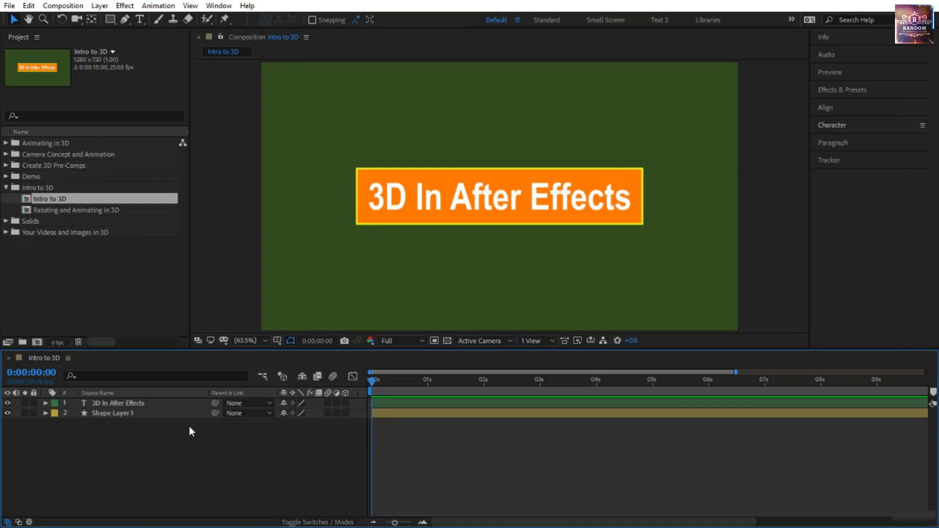
click(183, 403)
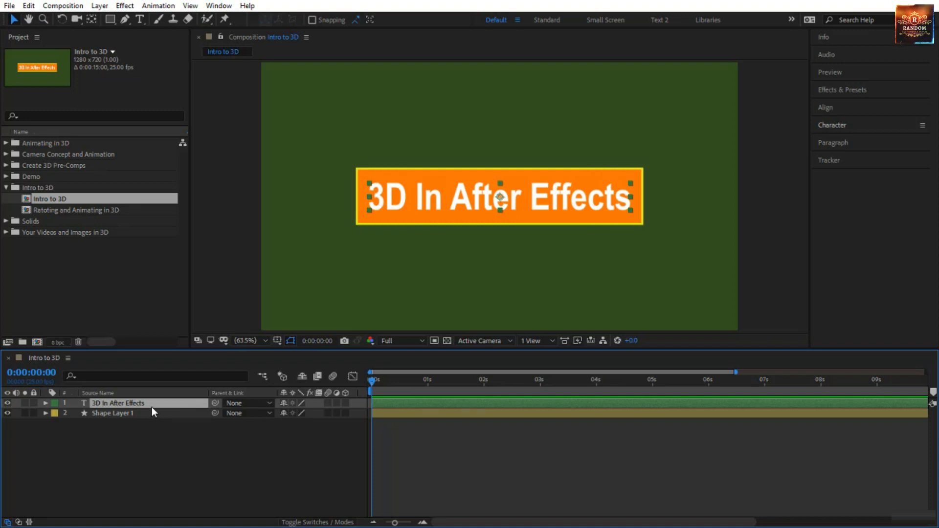
click(146, 450)
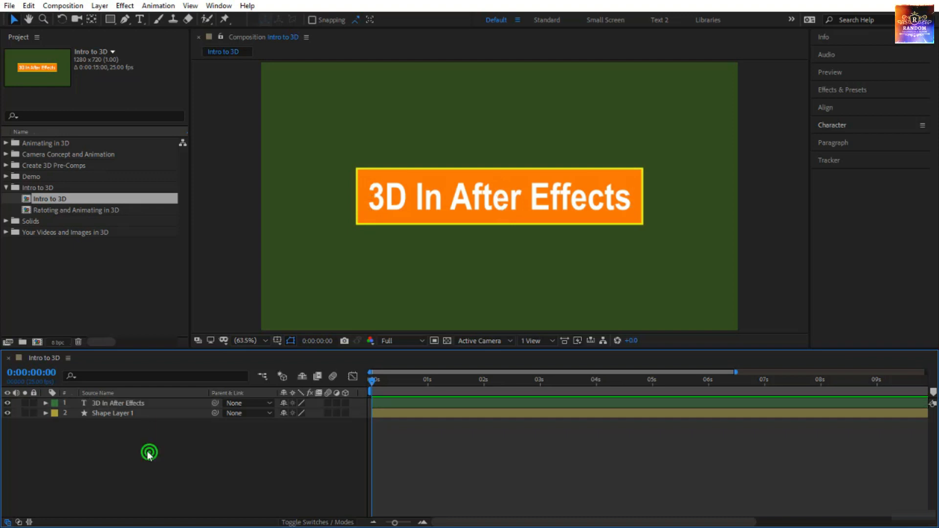
click(135, 402)
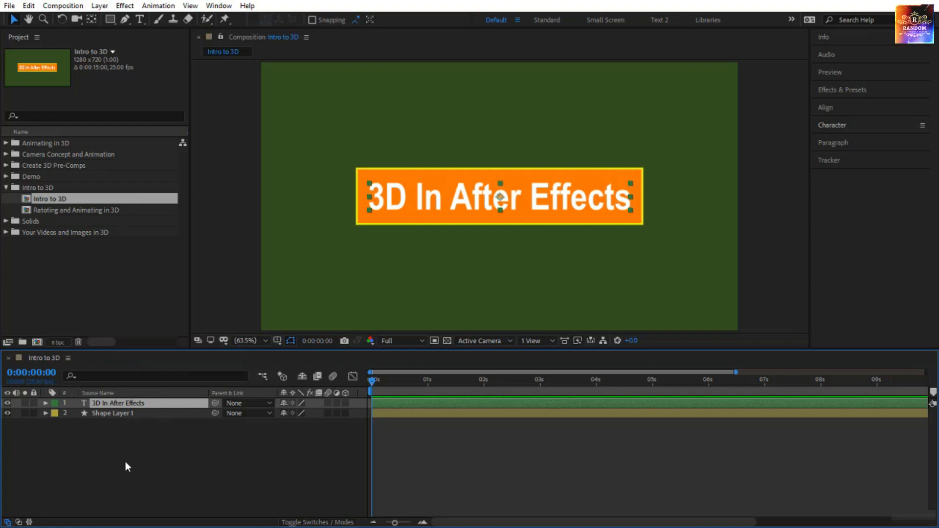
click(120, 412)
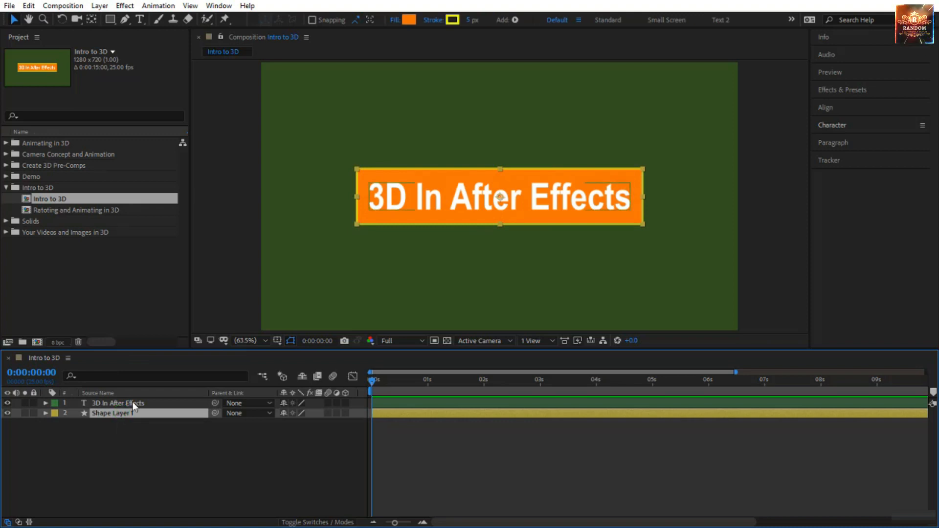
- Move Shape Layer 1 above the text layer in the stacking order, and restore it beneath the text
drag(133, 413, 131, 399)
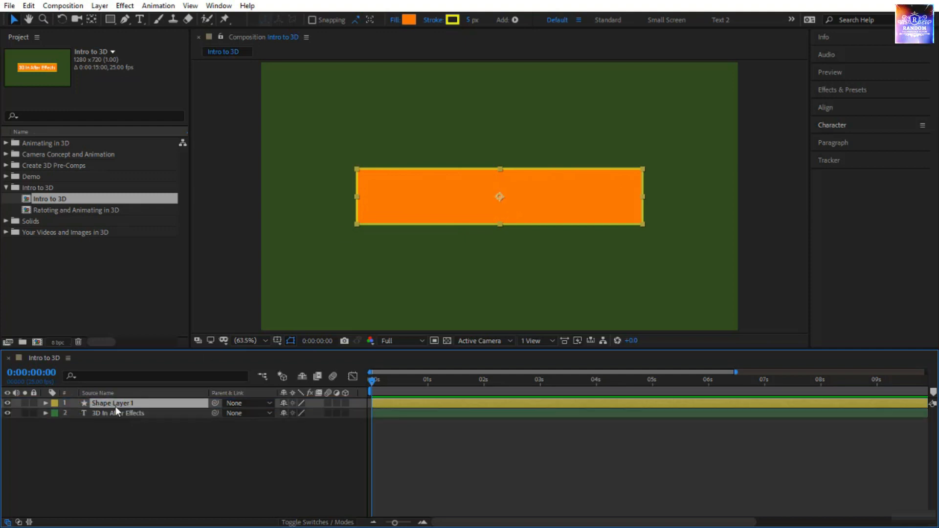
drag(116, 406, 115, 425)
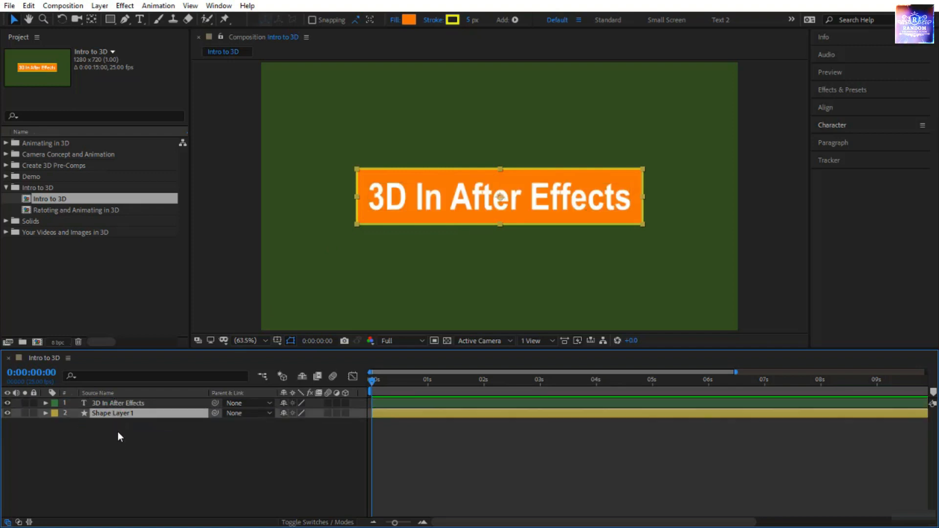
- Expand the 3D In After Effects layer's Transform properties and make it a 3D layer
click(45, 403)
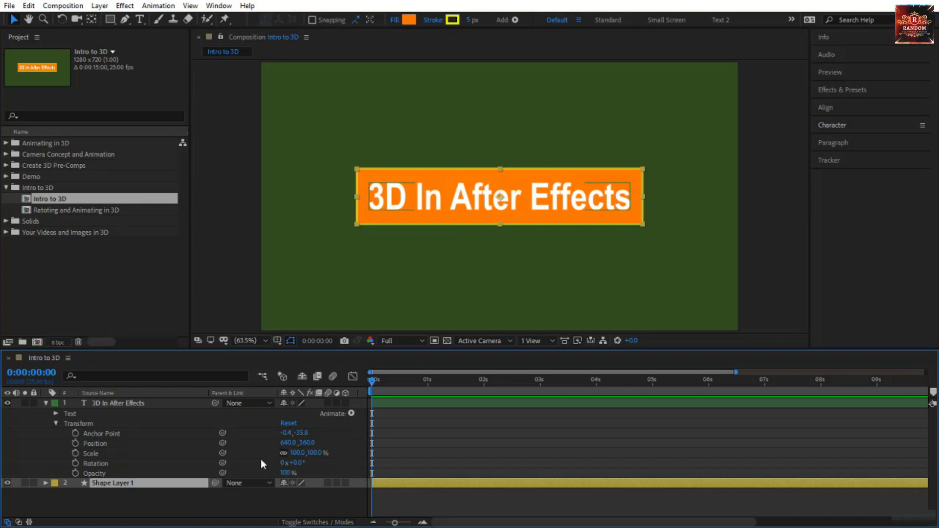
click(116, 462)
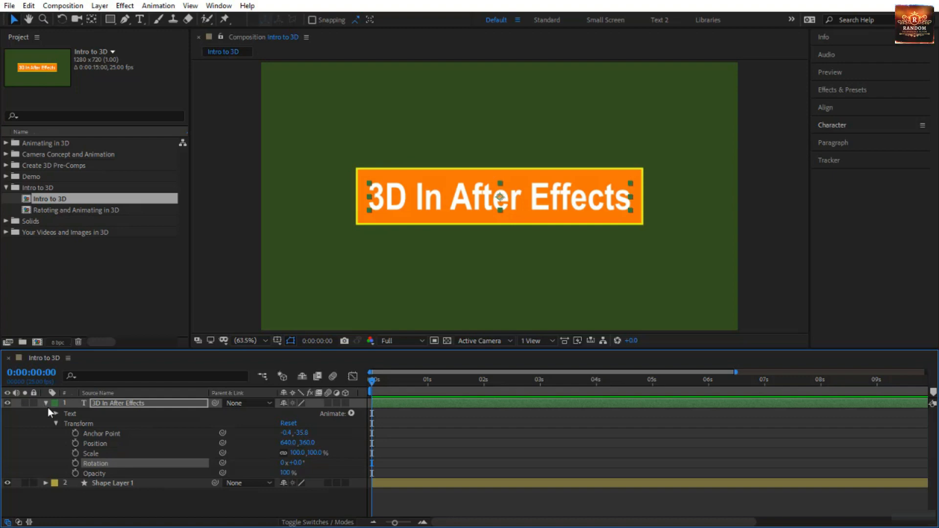
click(345, 403)
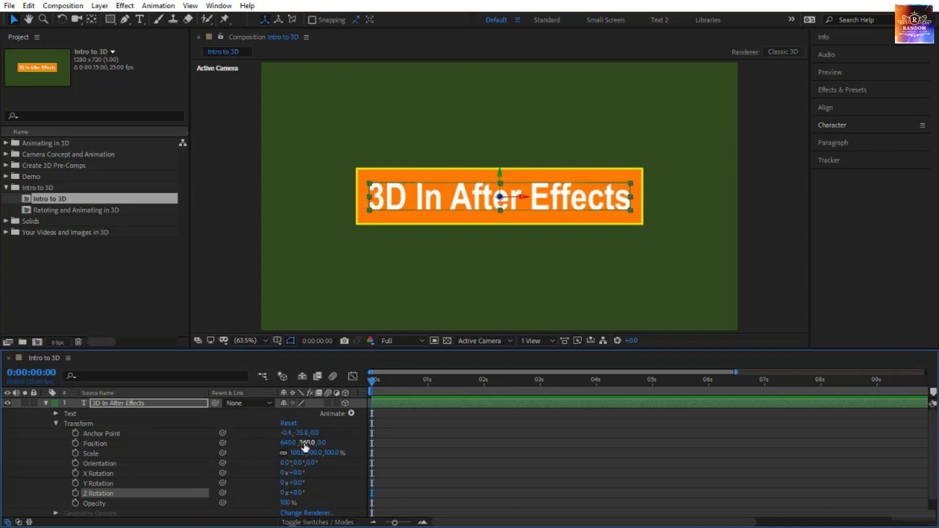
click(345, 403)
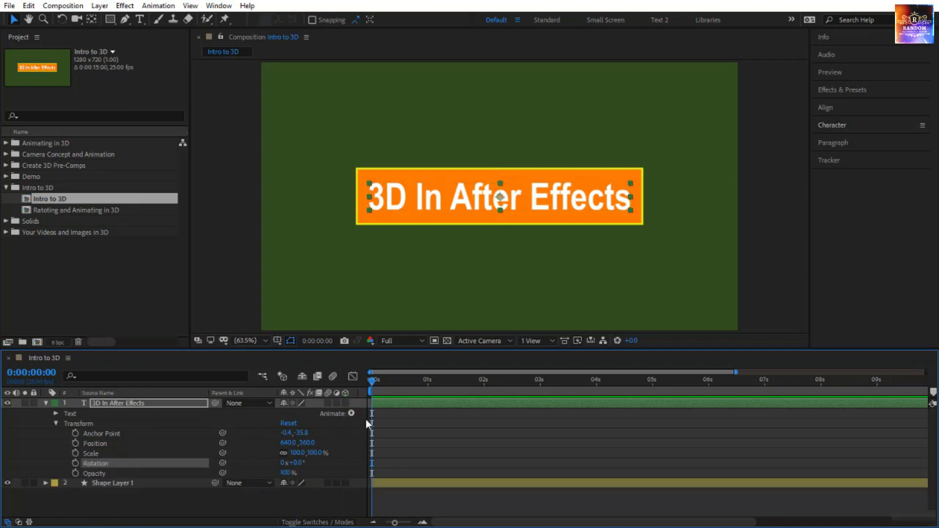
click(346, 404)
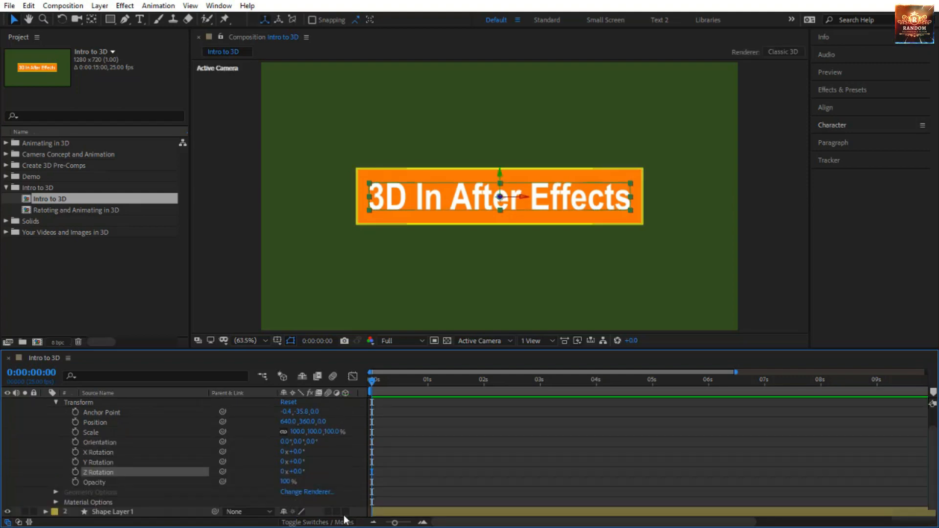
- Make Shape Layer 1 a 3D layer and expand its properties
click(346, 511)
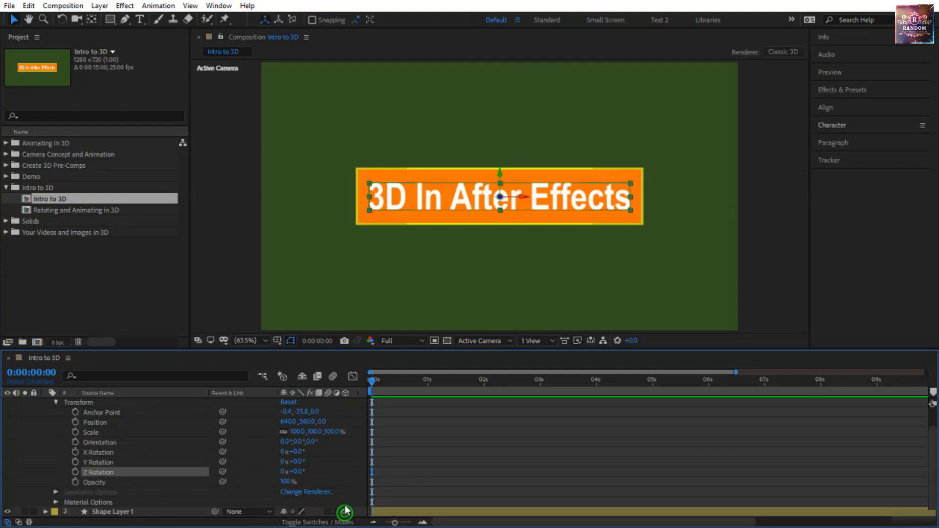
click(46, 511)
scroll(173, 468, up, 5)
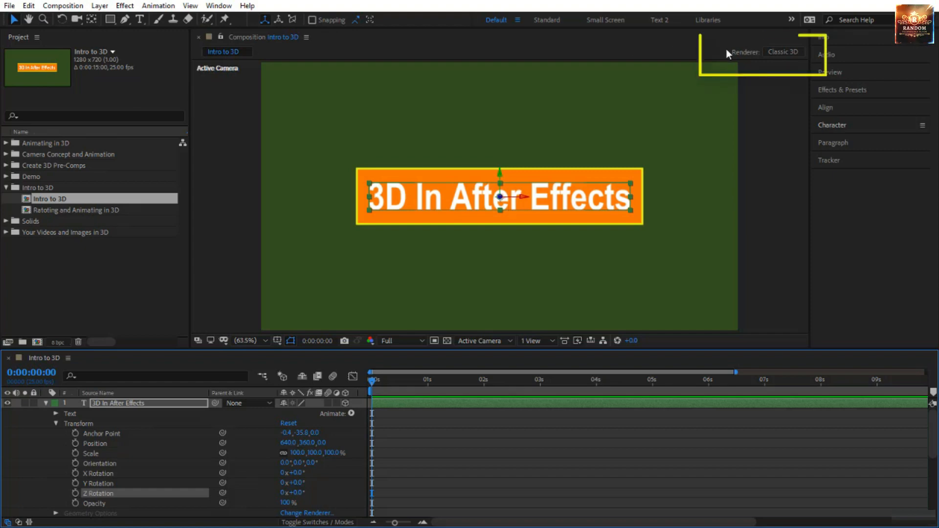
- Review the renderer choices in the composition's 3D Renderer settings and close them without changes
click(773, 51)
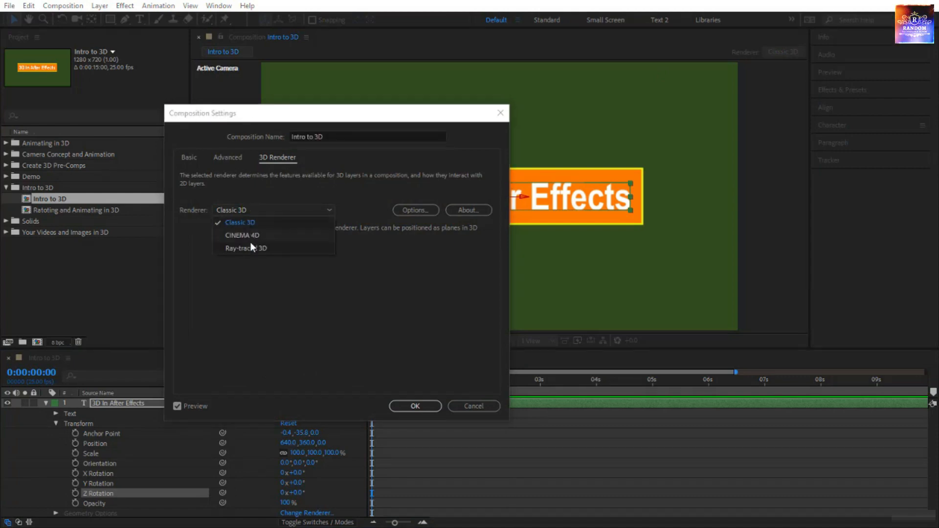
click(254, 278)
click(482, 406)
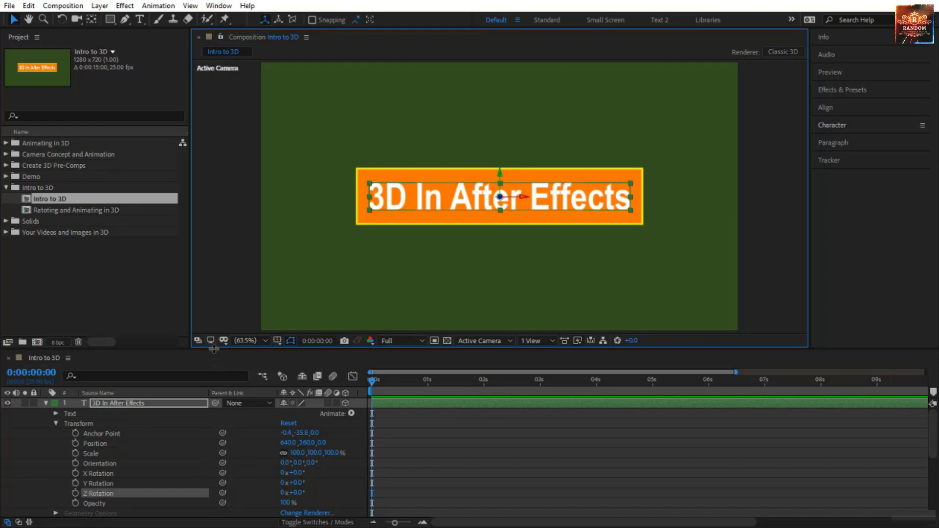
- Enlarge the timeline area upward and inspect the Z value of the text layer's Position
drag(214, 347, 213, 297)
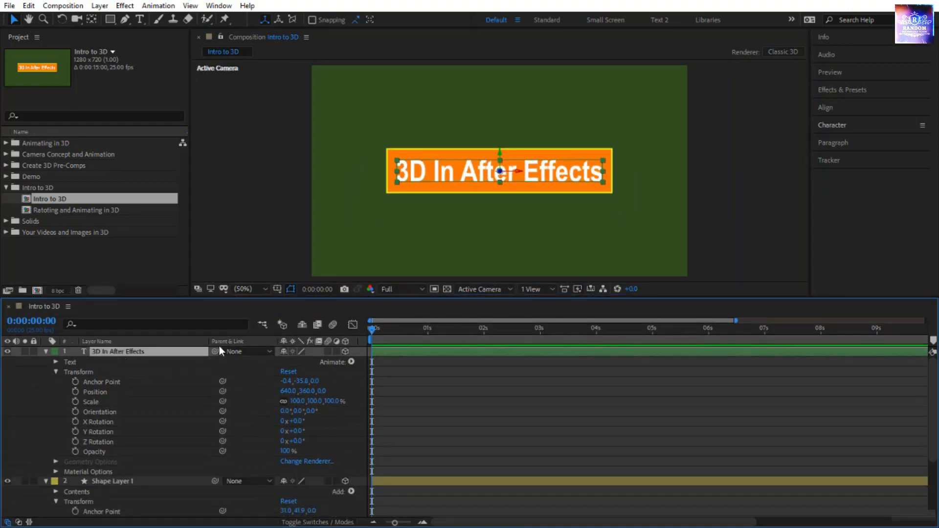
click(119, 390)
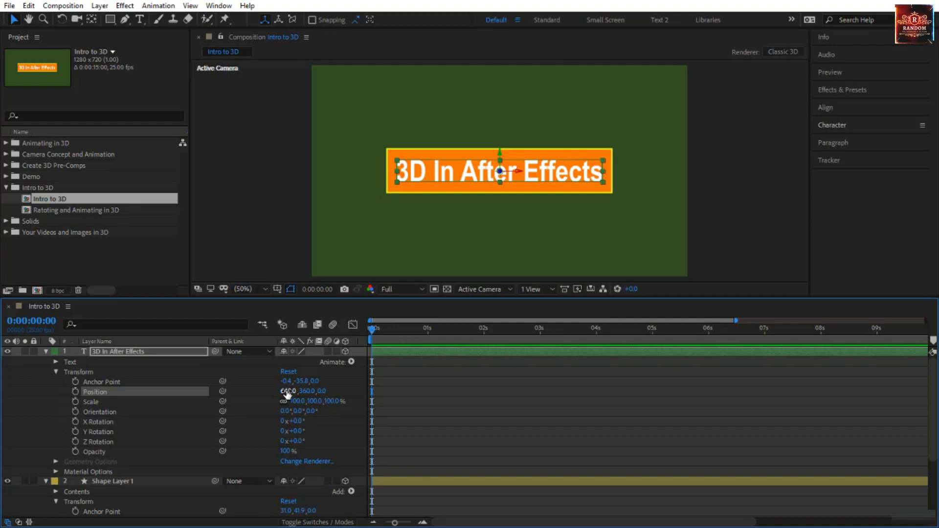
click(321, 392)
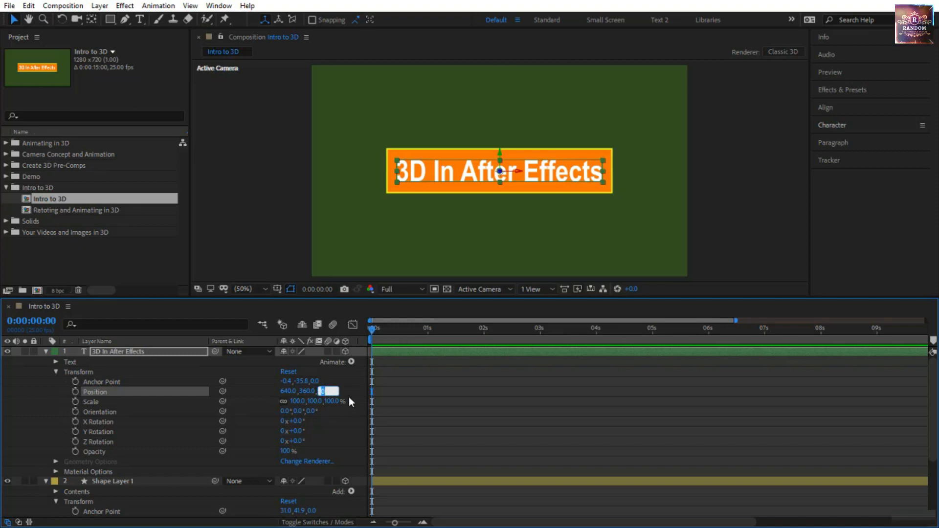
click(348, 397)
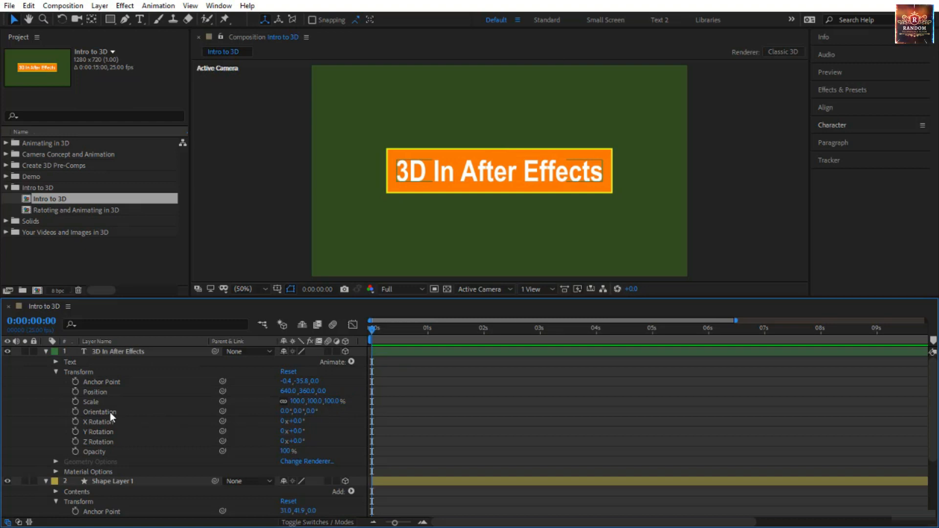
- Inspect the 3D In After Effects layer's Orientation and its separate X, Y and Z Rotation properties
click(144, 414)
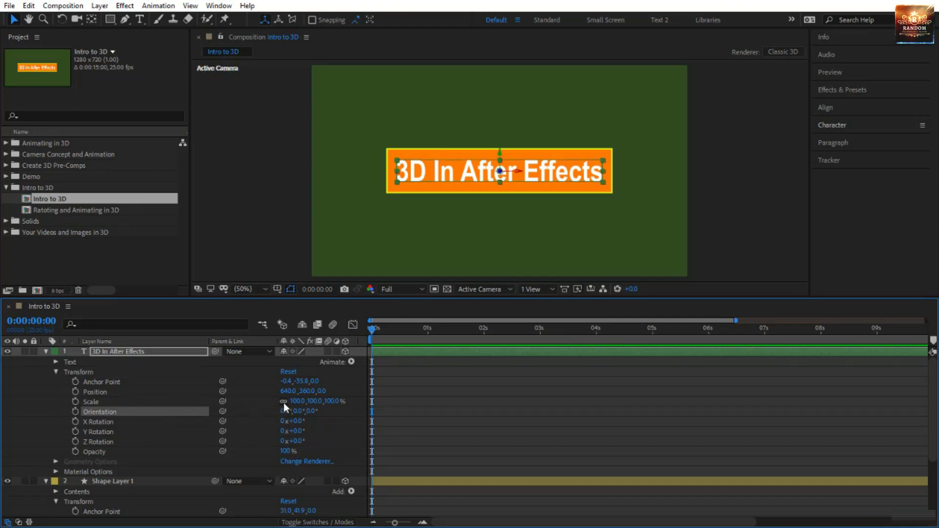
click(125, 425)
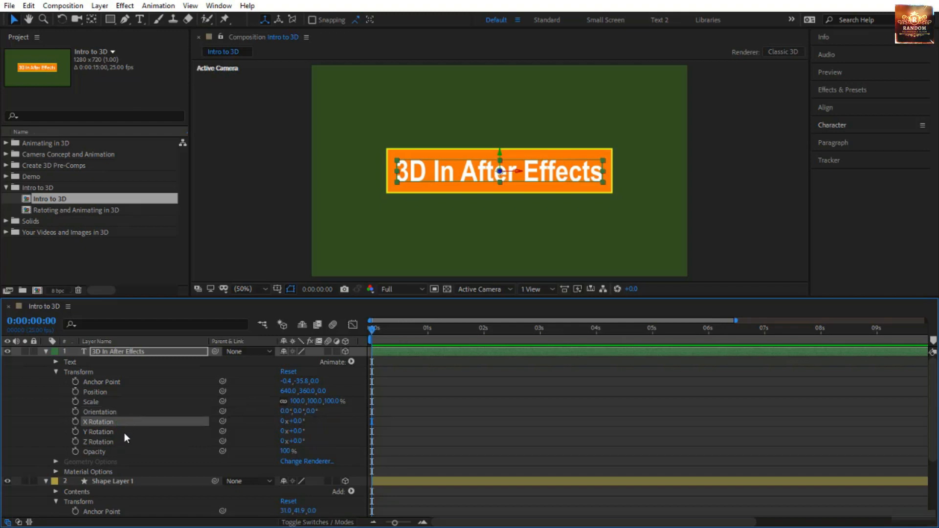
click(124, 433)
click(125, 442)
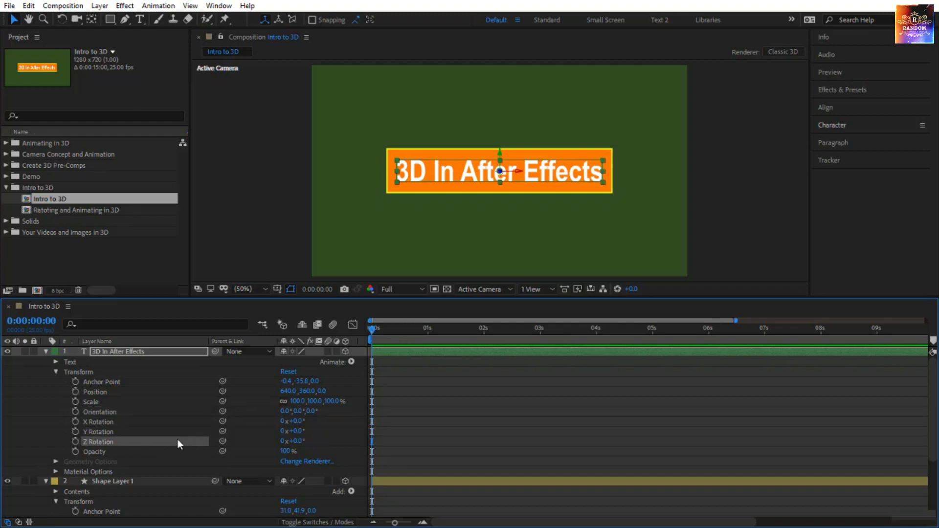
- Show only the Position property for both the 3D In After Effects layer and Shape Layer 1
click(128, 352)
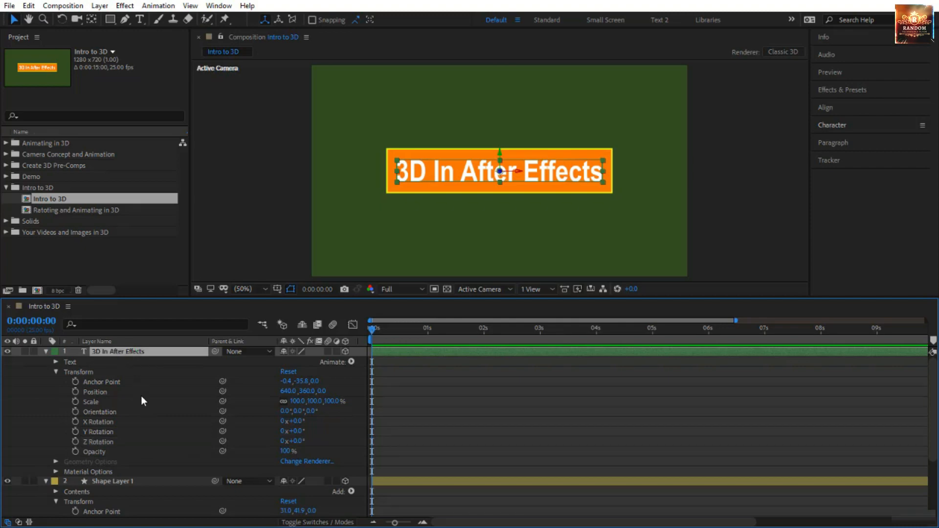
click(167, 481)
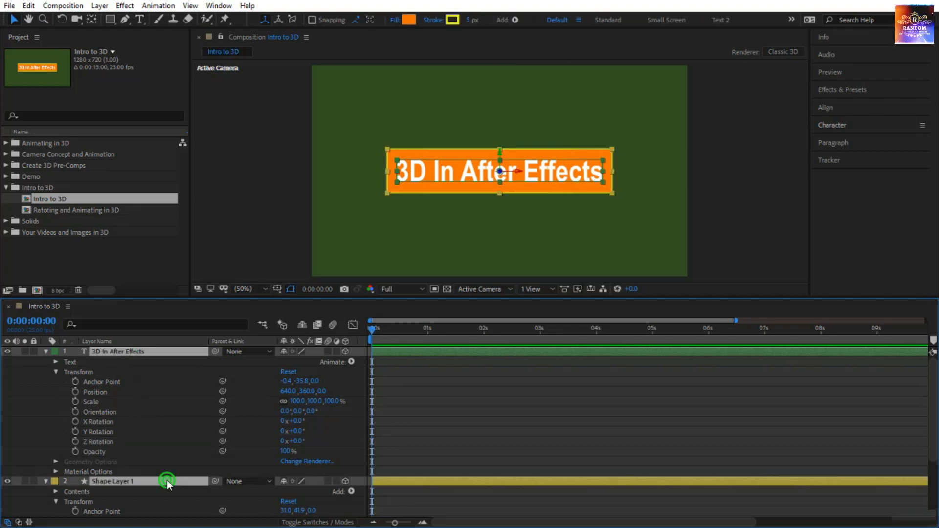
key(p)
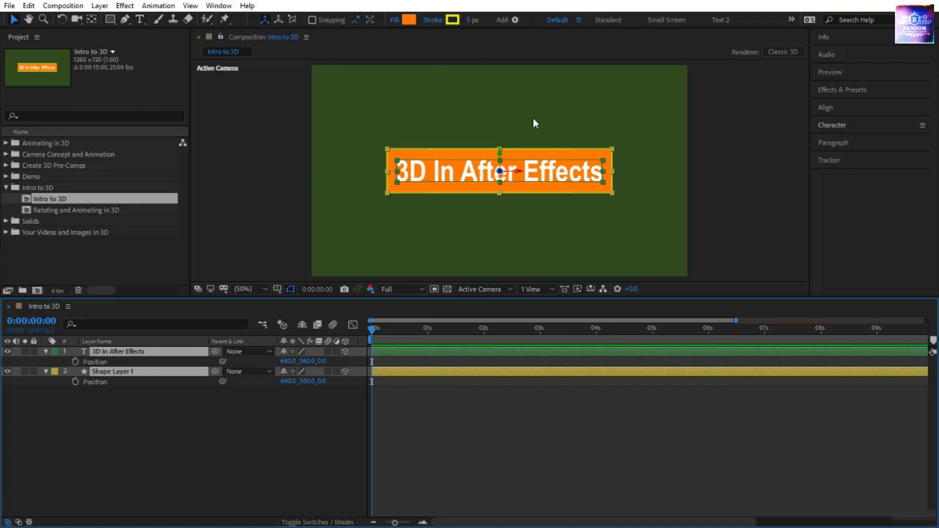
- Edit the workspace list so that Minimal sits in the workspace bar directly after Default, and apply the change
click(791, 20)
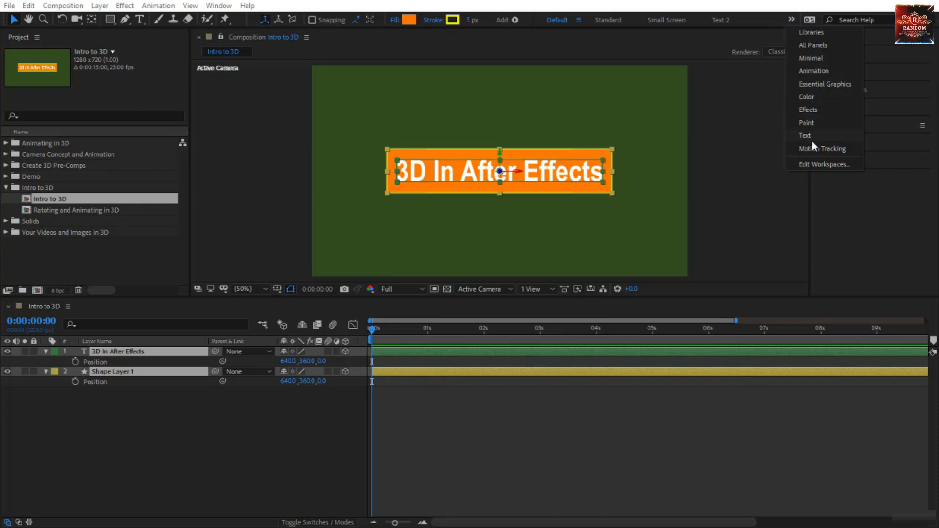
click(813, 165)
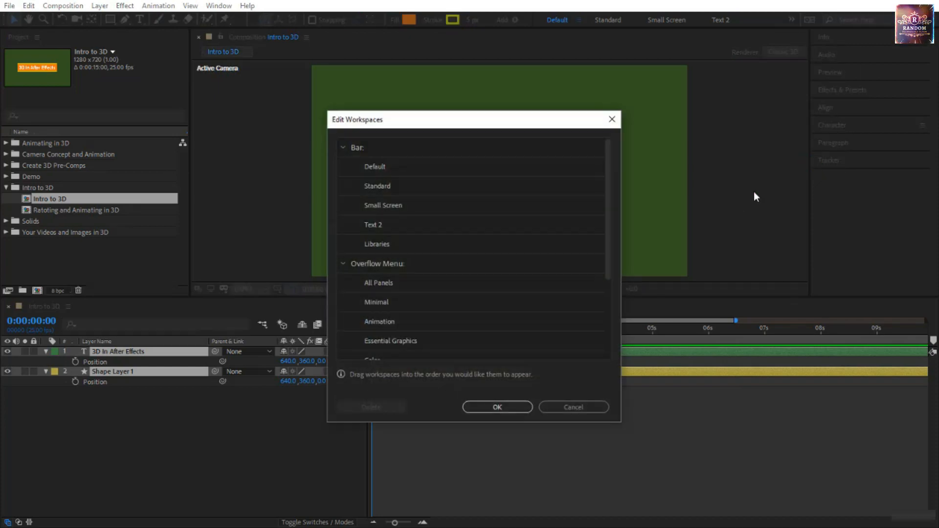
click(403, 304)
scroll(403, 304, down, 1)
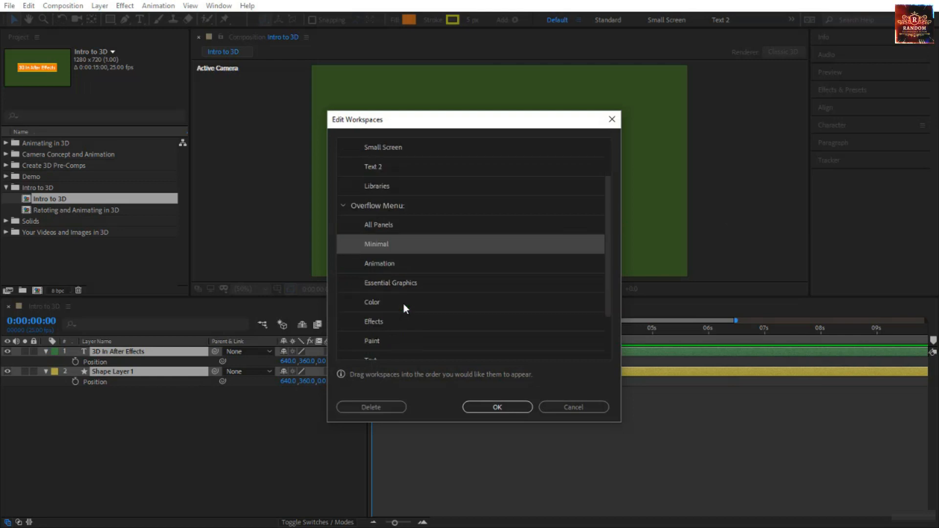
drag(400, 244, 399, 171)
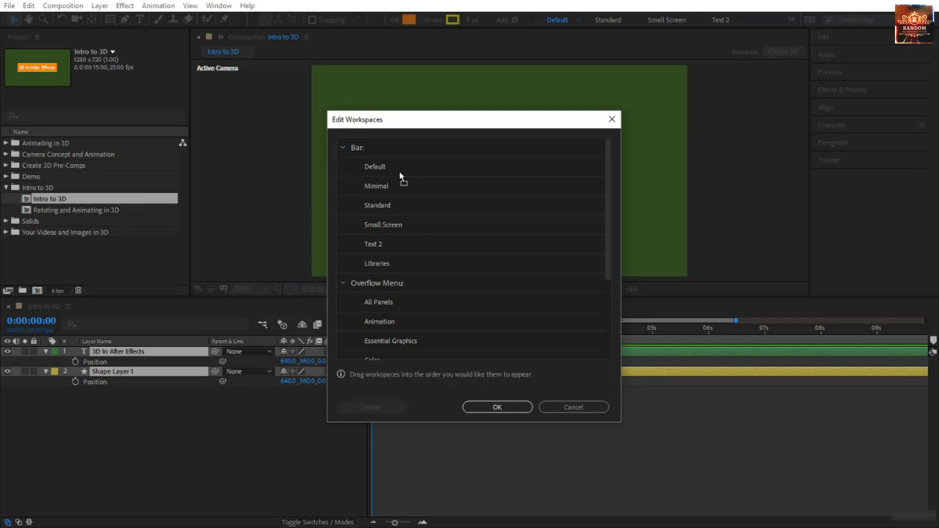
click(497, 407)
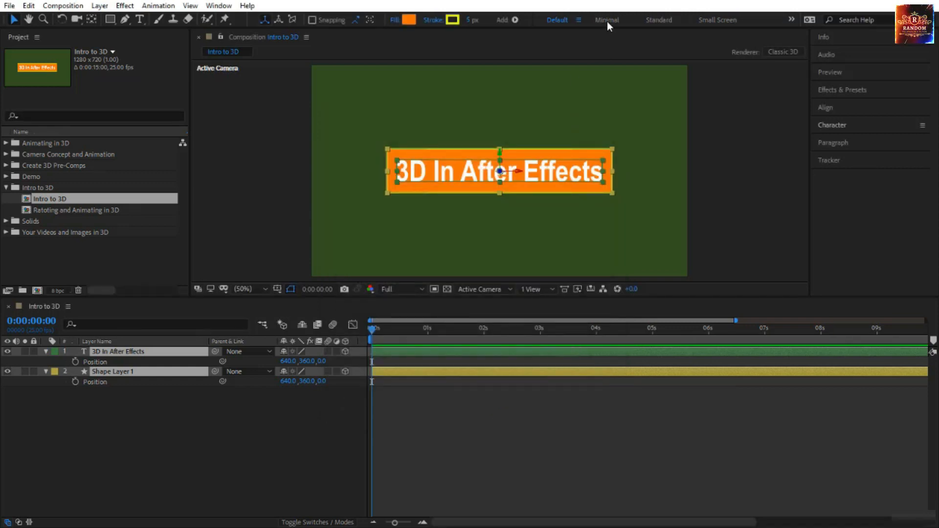
- Switch to the Minimal workspace and reset it to its saved layout
click(606, 20)
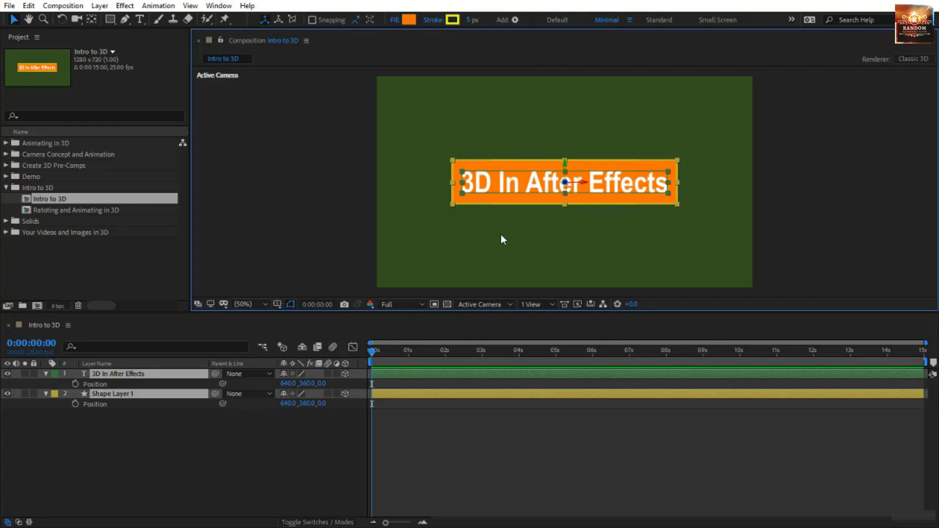
click(629, 20)
click(663, 25)
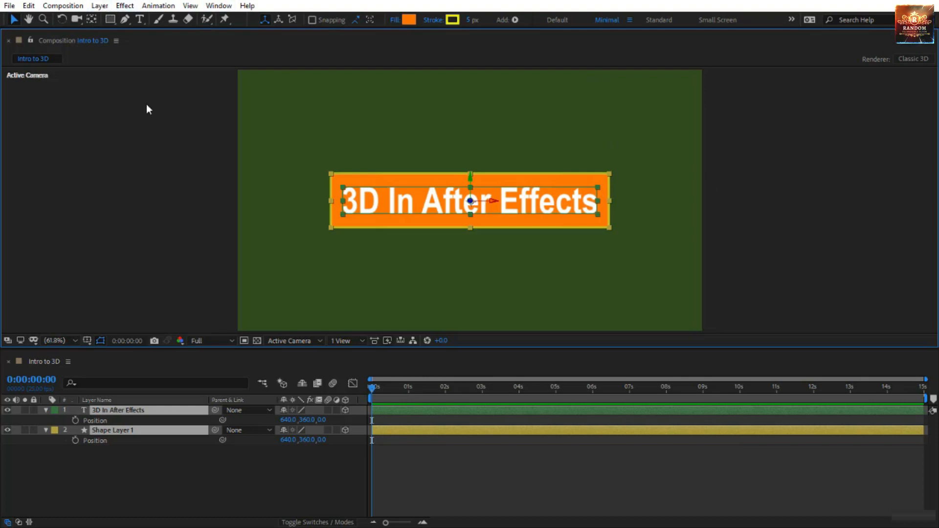
- Show the Project panel and dock it beside the timeline, with the Intro to 3D composition scrolled into view
click(226, 8)
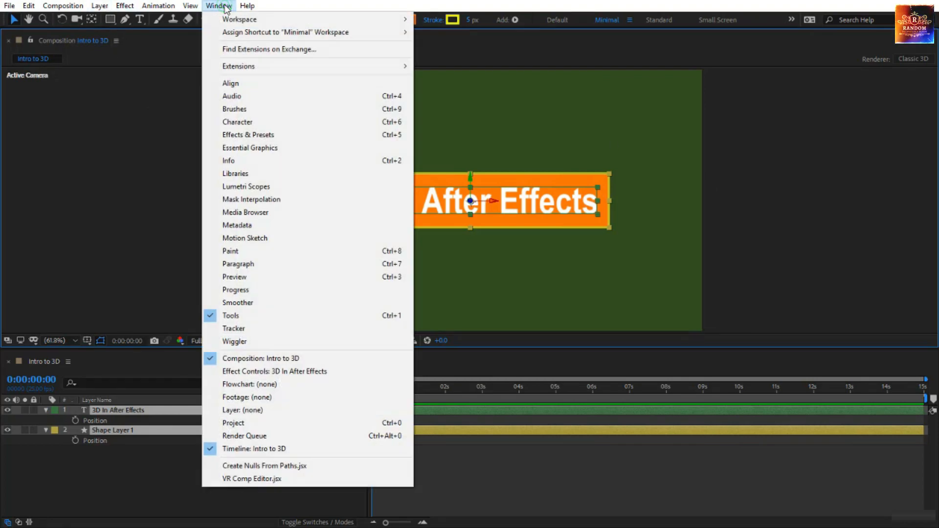
click(270, 423)
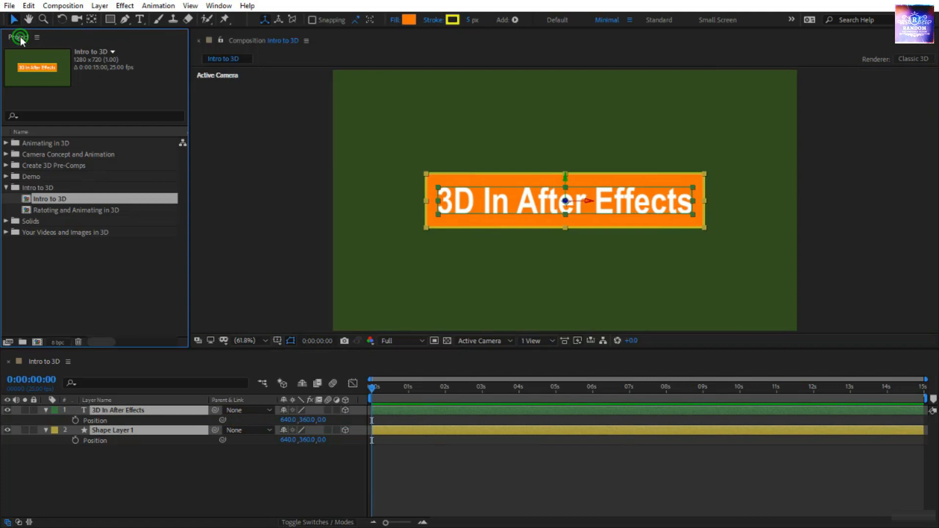
drag(21, 41, 905, 468)
scroll(816, 472, down, 2)
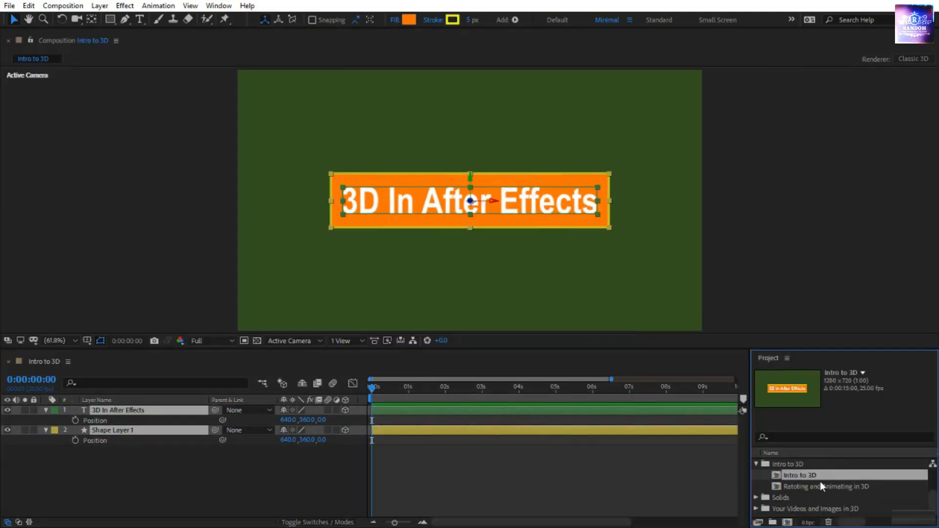
scroll(817, 497, up, 2)
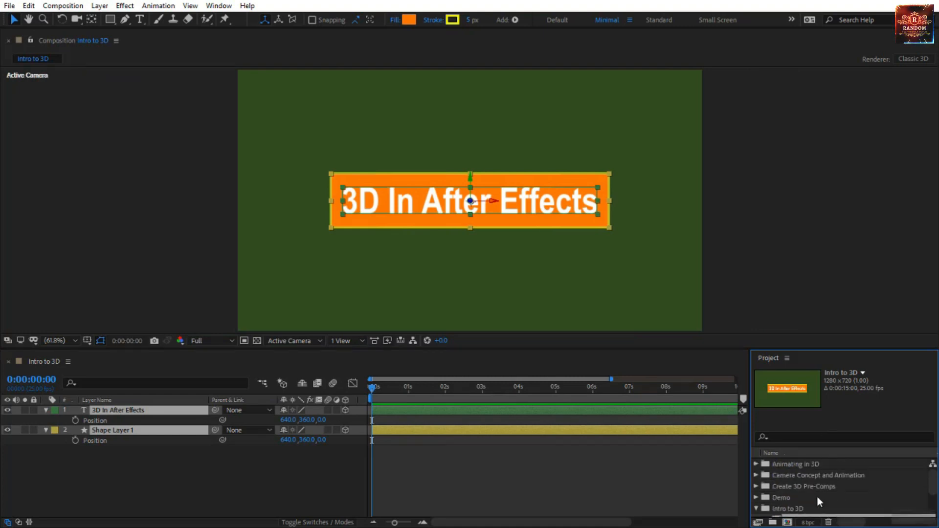
scroll(817, 497, down, 1)
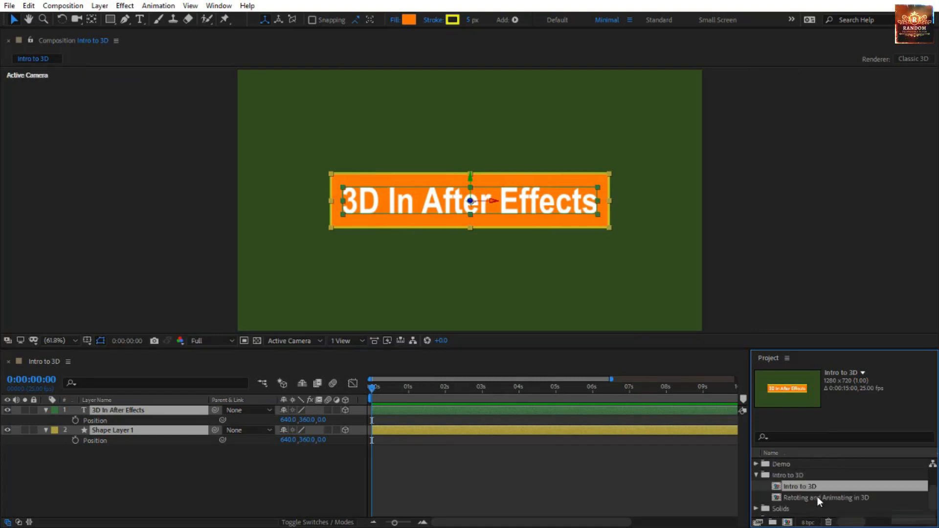
- Deselect the layers, look through the 3D view choices, and set the view layout to 2 Views - Horizontal
click(531, 307)
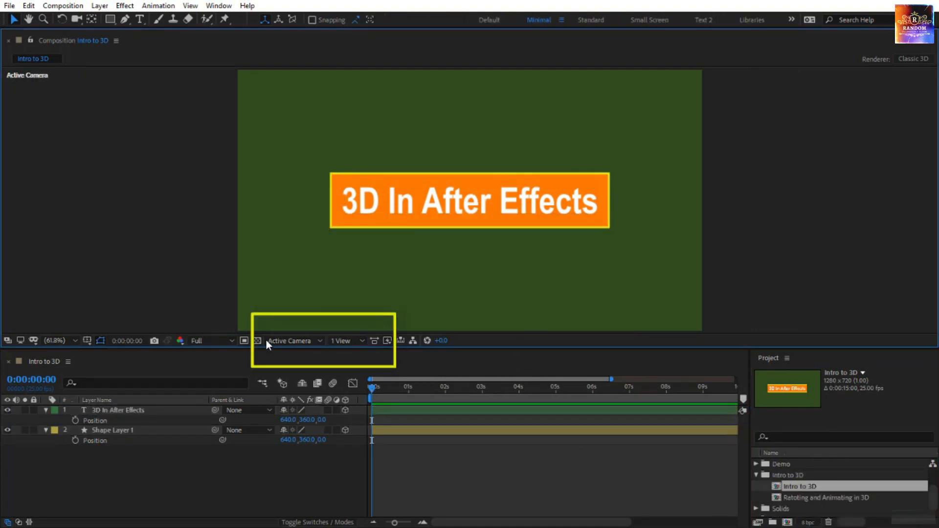
click(300, 342)
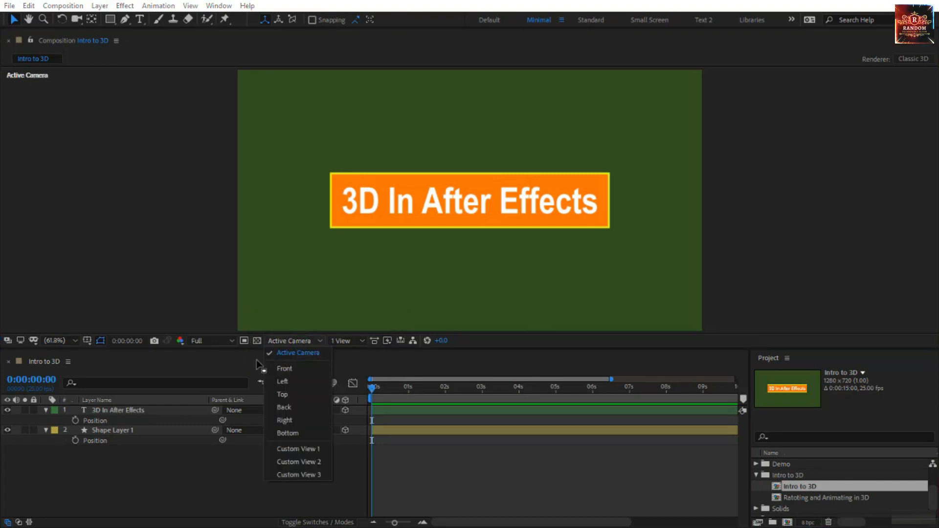
click(349, 360)
click(351, 343)
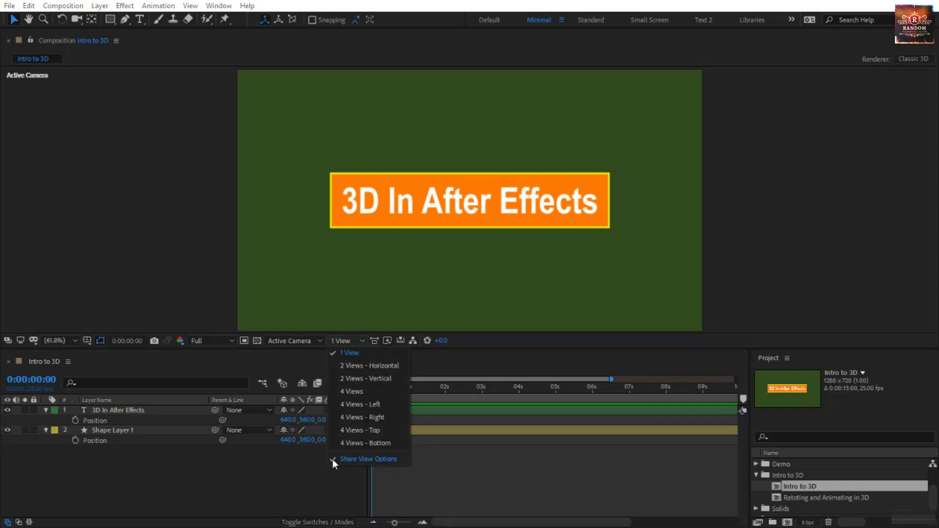
click(366, 365)
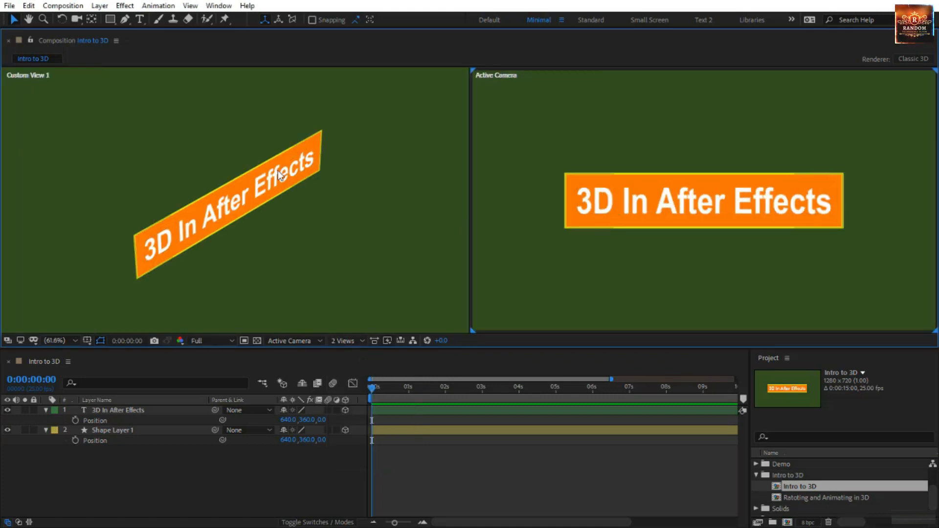
- Examine the layers from Front and Top in the viewport beside Active Camera
click(423, 174)
click(507, 162)
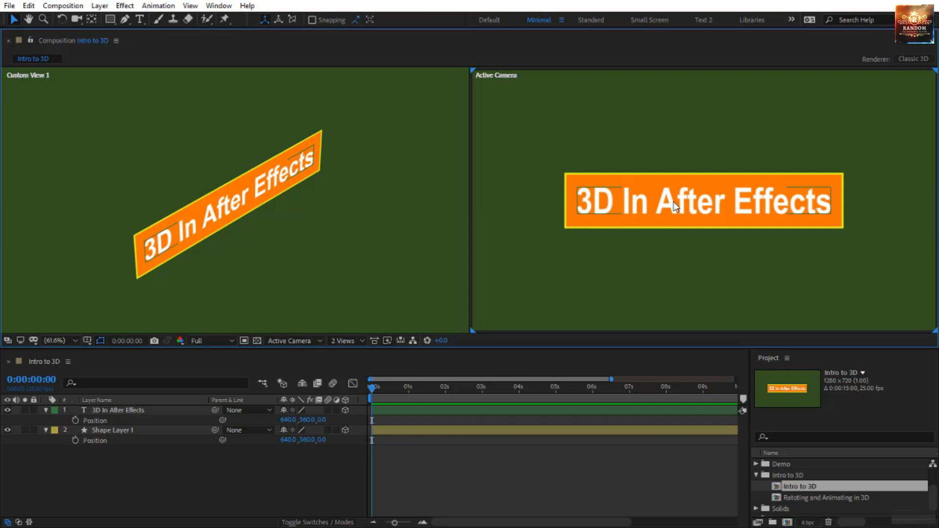
click(419, 140)
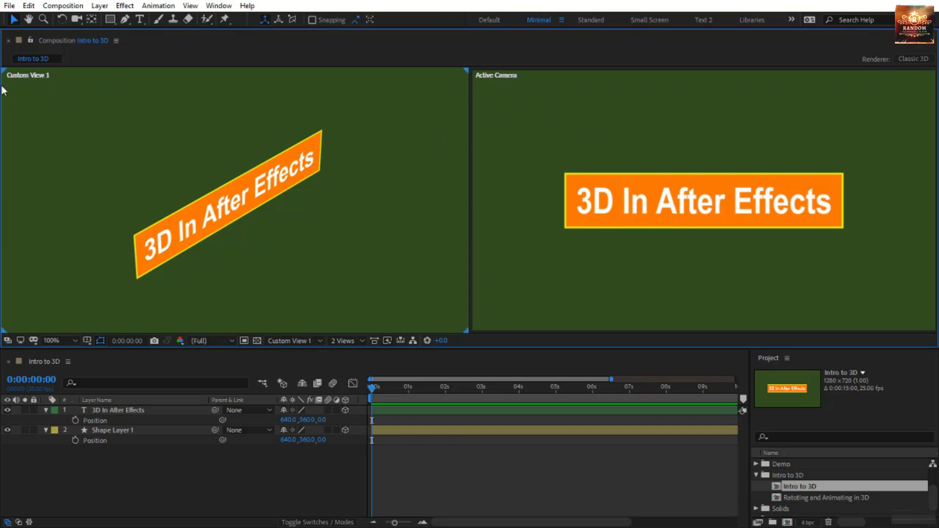
click(304, 342)
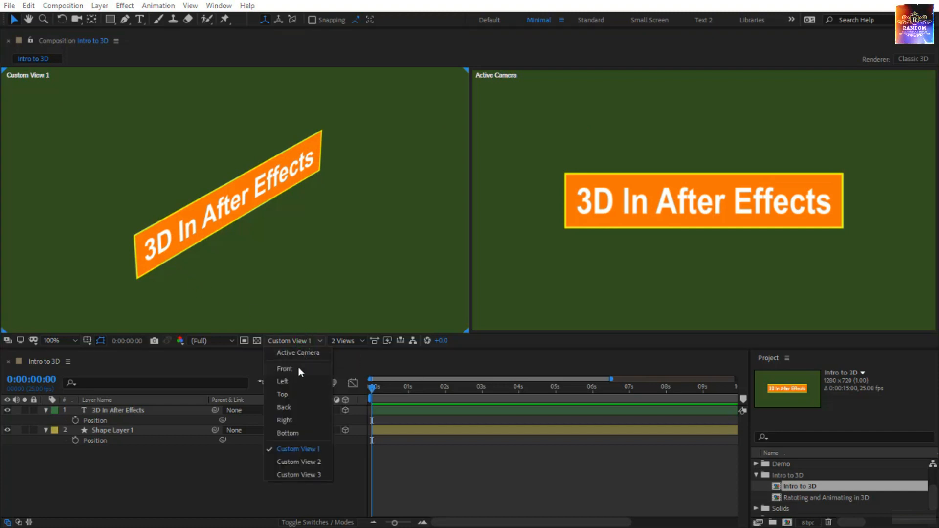
click(298, 368)
click(298, 341)
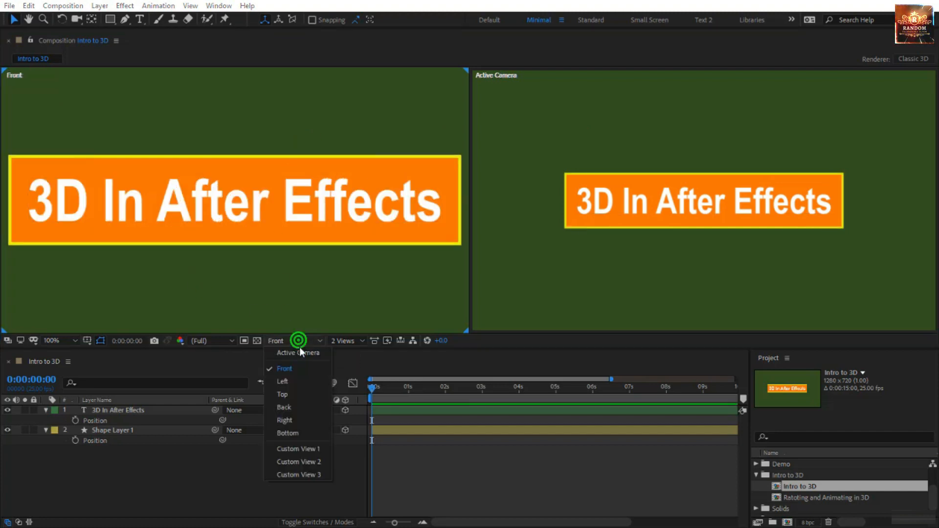
click(301, 394)
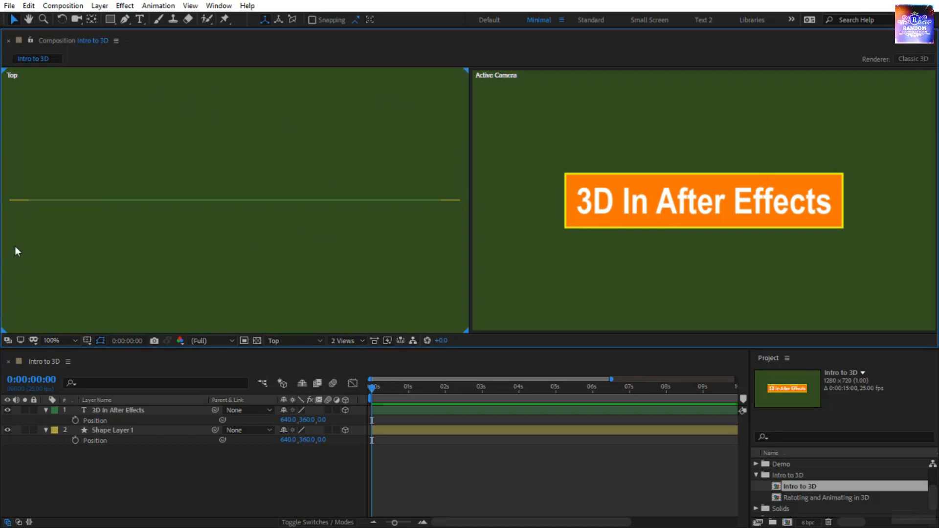
- Set the Top viewport back to Custom View 1, keeping the other viewport on Active Camera
click(535, 292)
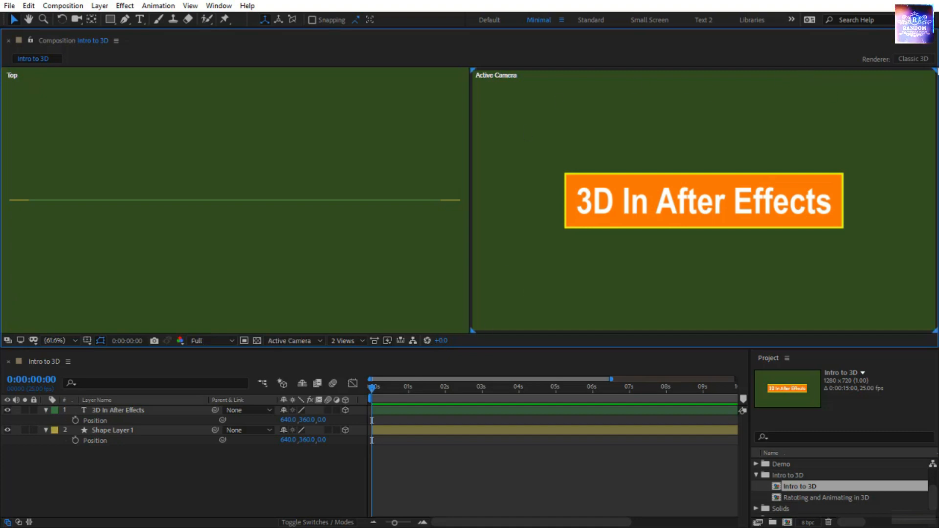
click(253, 244)
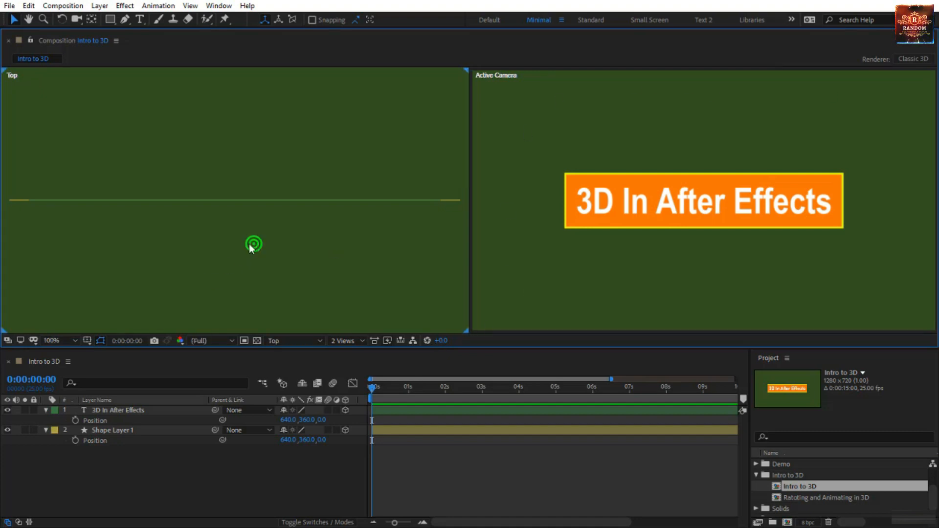
click(268, 341)
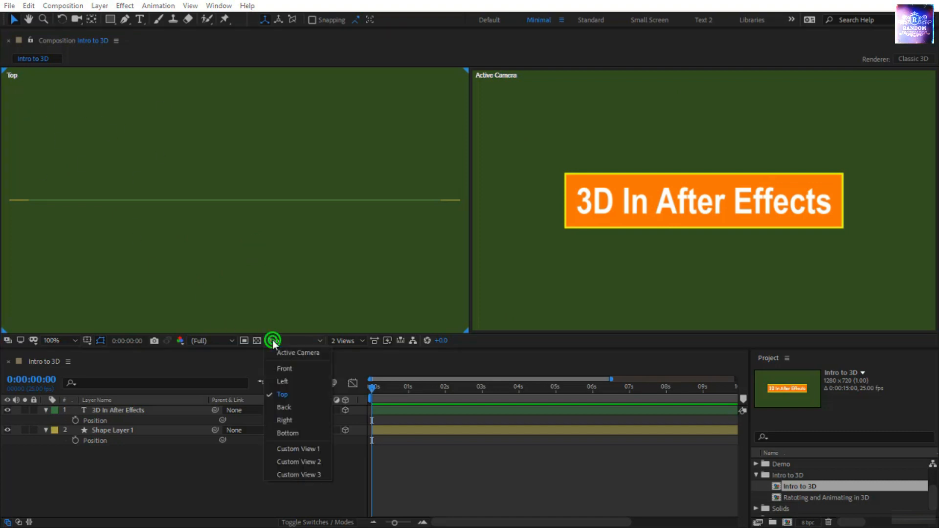
click(283, 449)
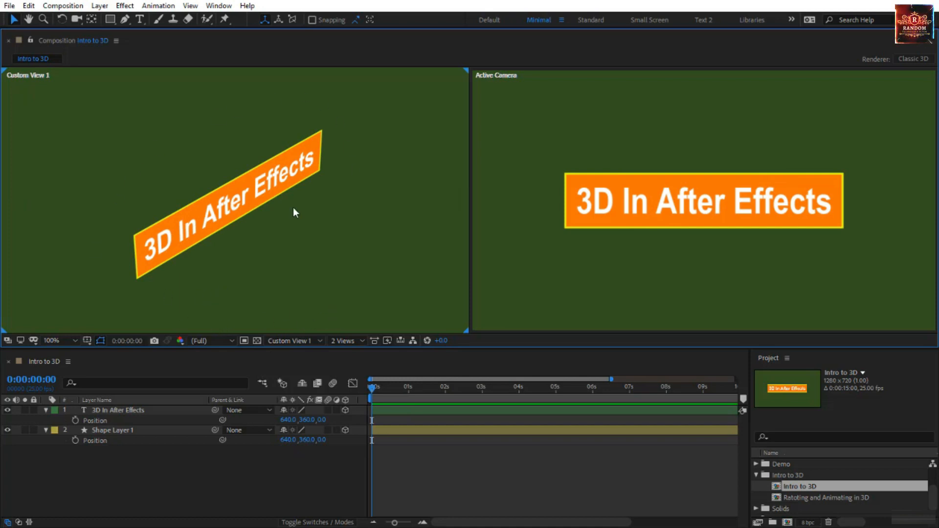
- Set the viewport magnification to 50% and try zooming in and out on the text in Custom View 1
click(60, 341)
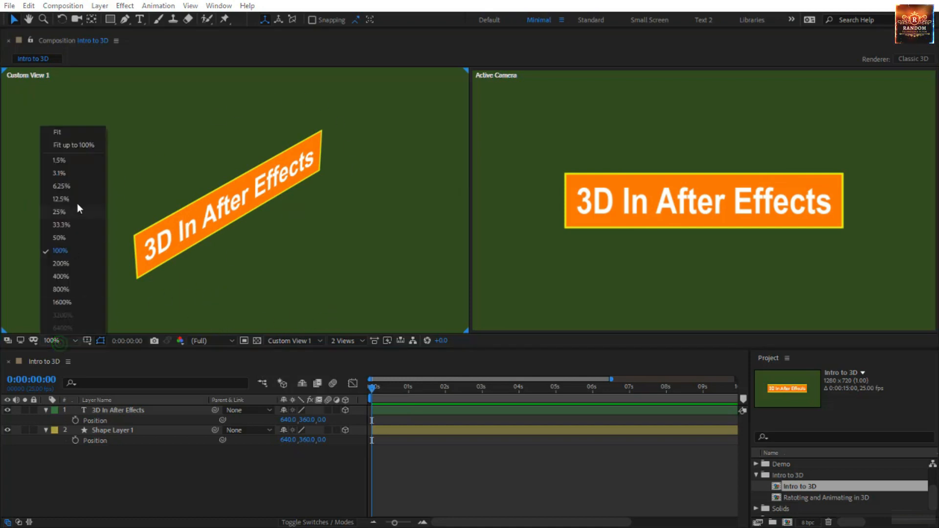
click(69, 231)
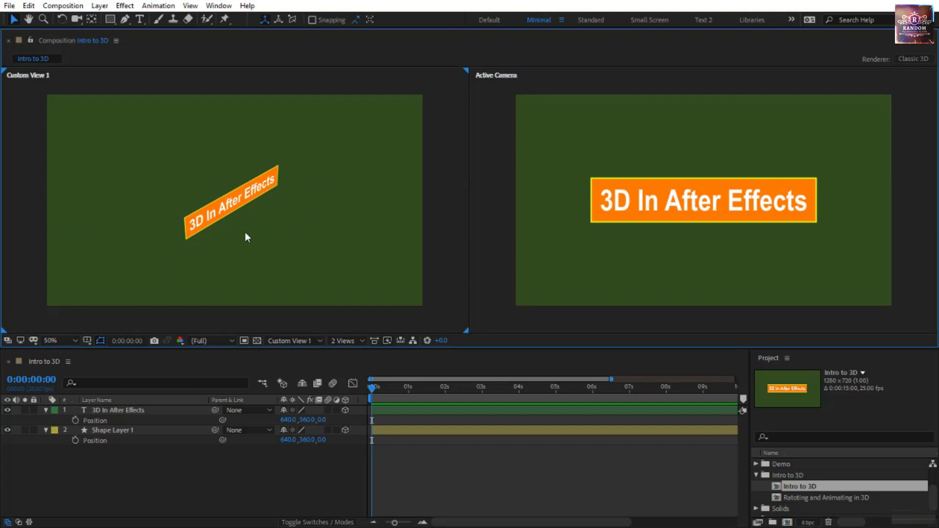
scroll(245, 232, up, 5)
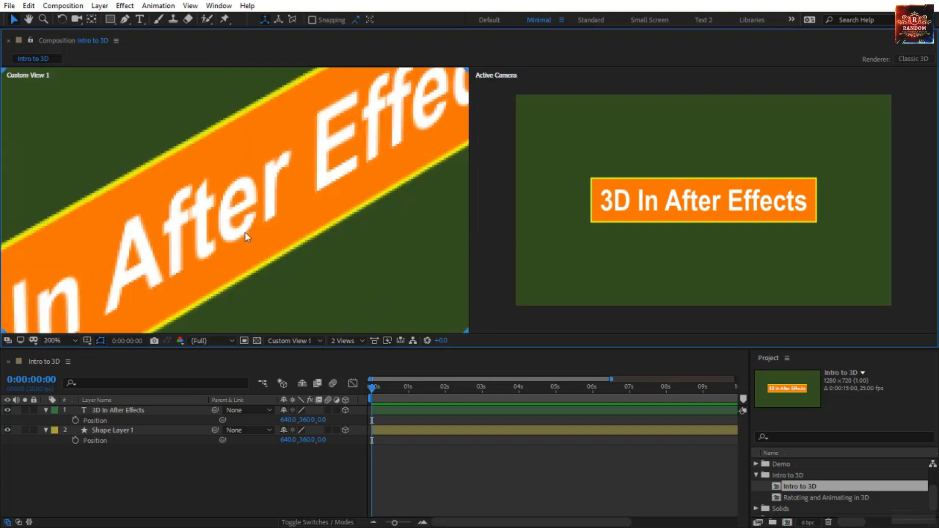
scroll(245, 232, down, 4)
scroll(245, 238, up, 5)
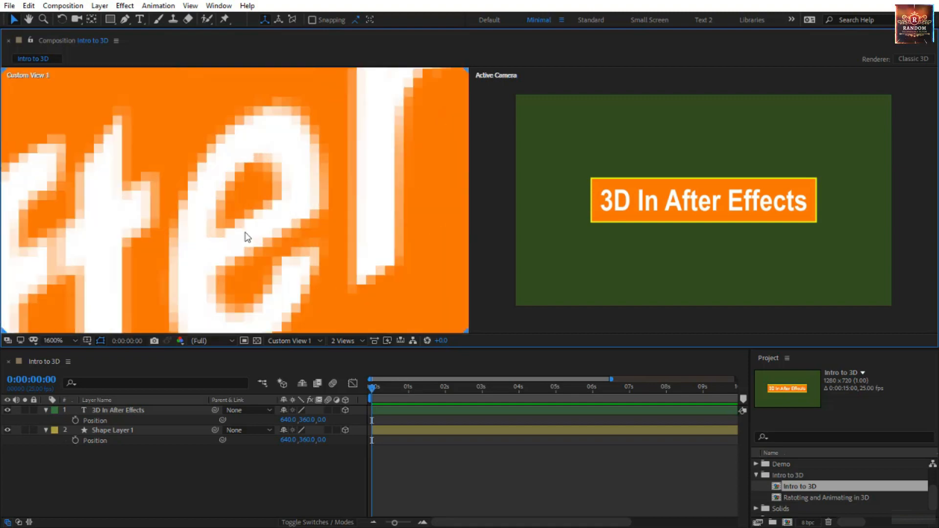
scroll(245, 237, down, 5)
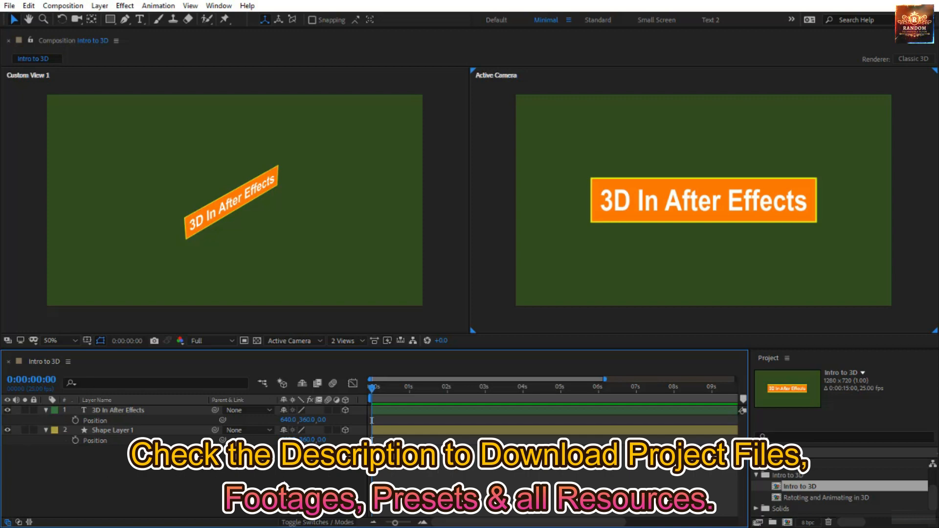
- Select the 3D In After Effects layer, try moving it along its X axis to 760, and undo the move
click(621, 207)
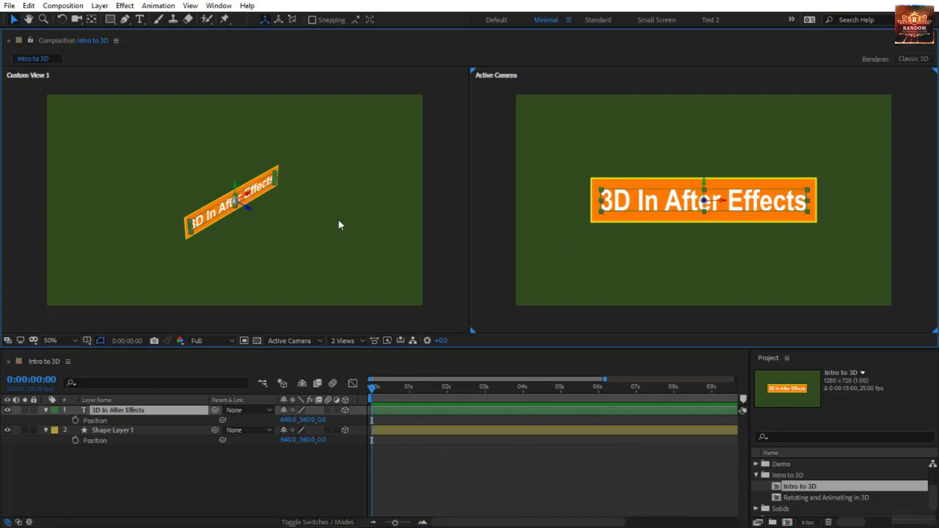
scroll(239, 205, up, 5)
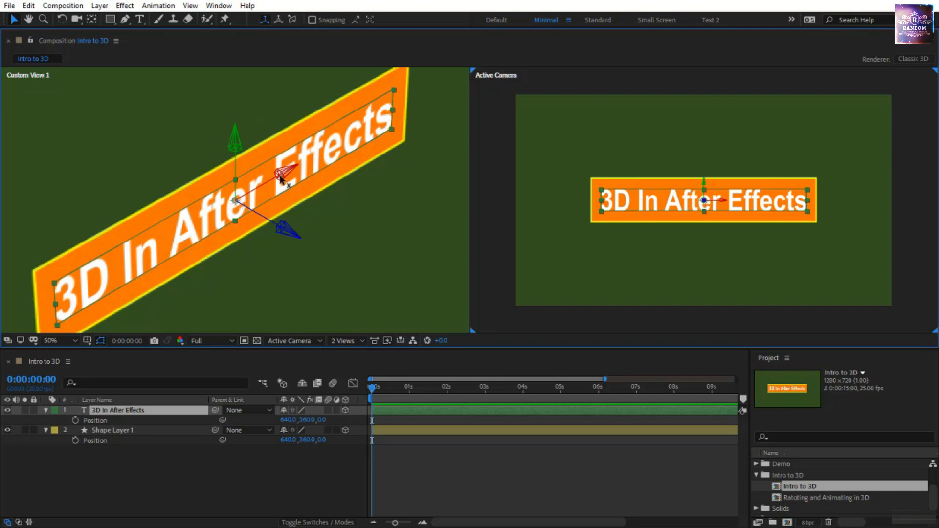
mouse_move(280, 179)
mouse_down()
mouse_move(292, 172)
mouse_move(140, 254)
mouse_move(348, 154)
mouse_move(276, 187)
mouse_move(105, 309)
mouse_move(422, 143)
mouse_up()
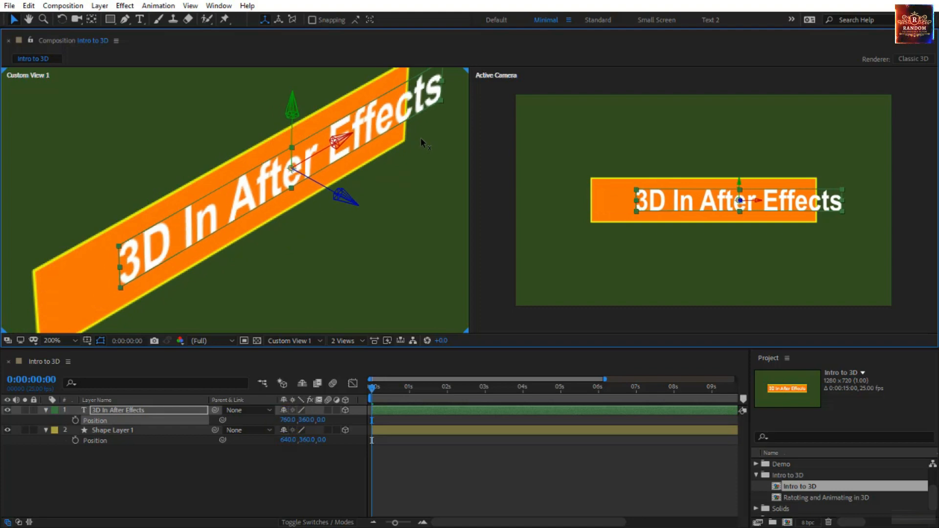
key(ctrl+z)
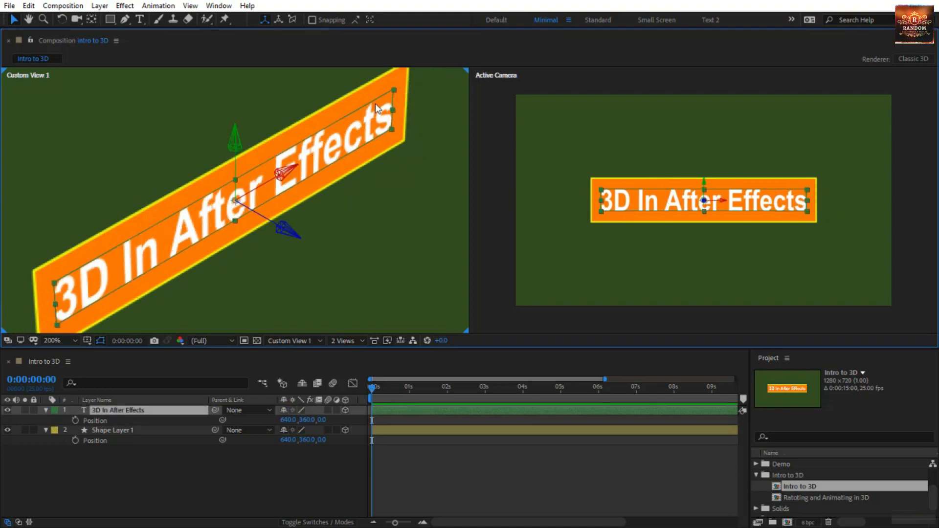
- Try moving the 3D In After Effects layer along its Y axis to 367.5 and its Z axis to -22.6, undoing both moves
drag(235, 143, 205, 157)
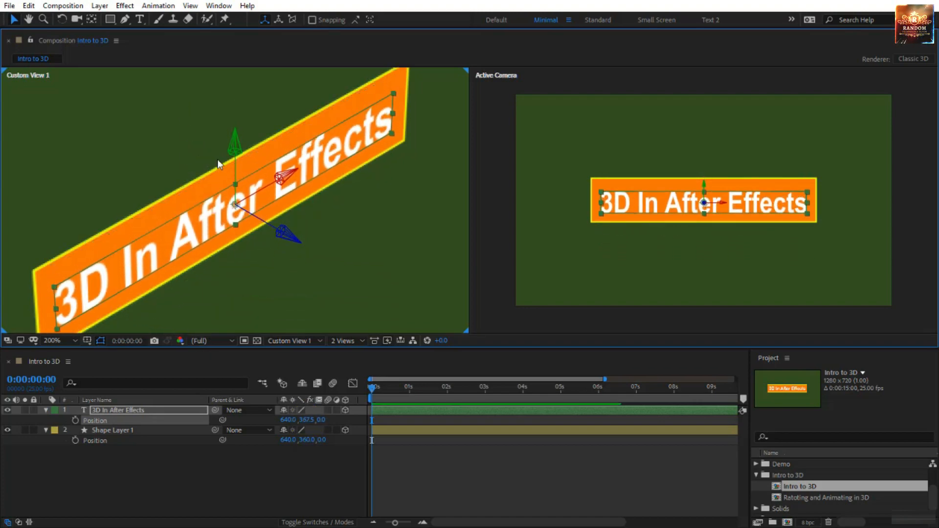
key(ctrl+z)
key(comma)
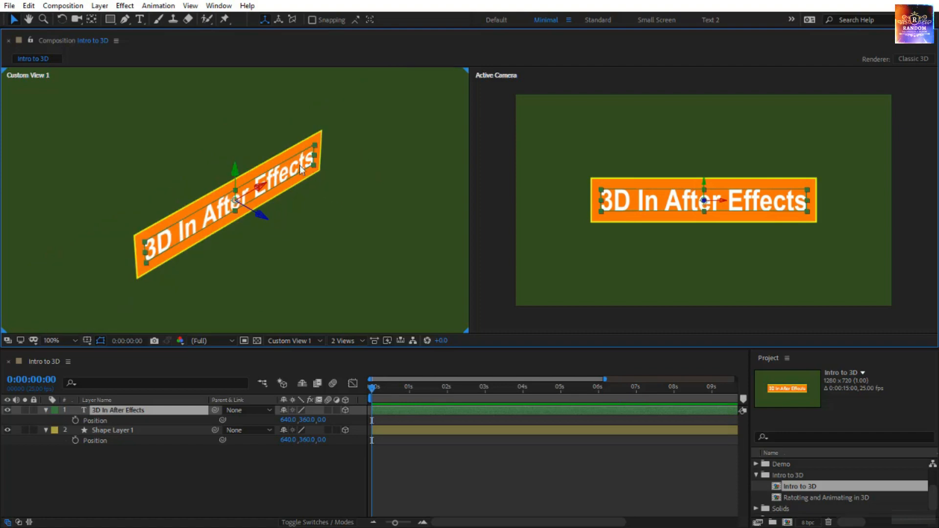
click(264, 219)
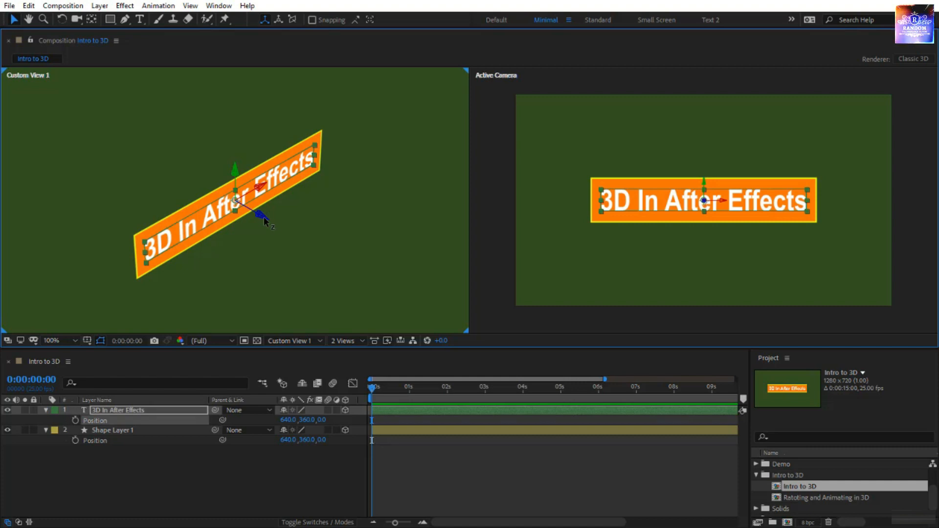
drag(263, 216, 265, 240)
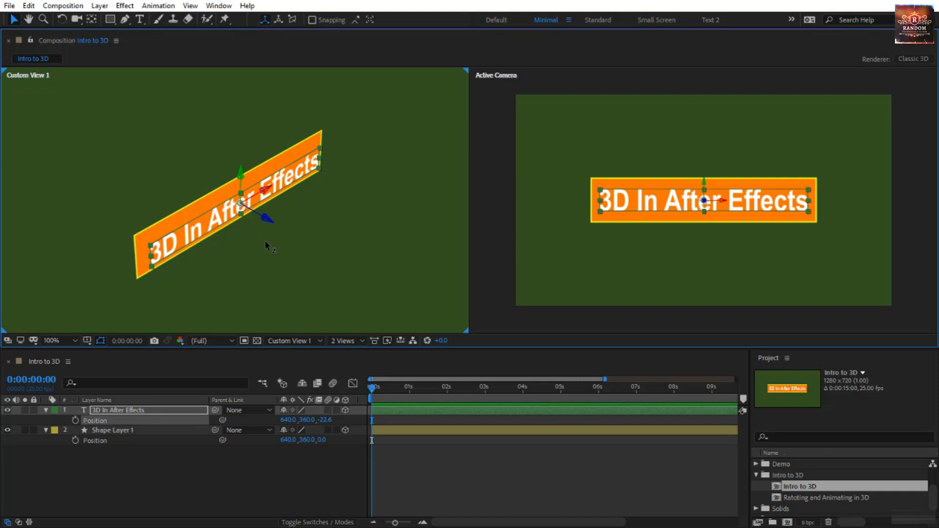
key(ctrl+z)
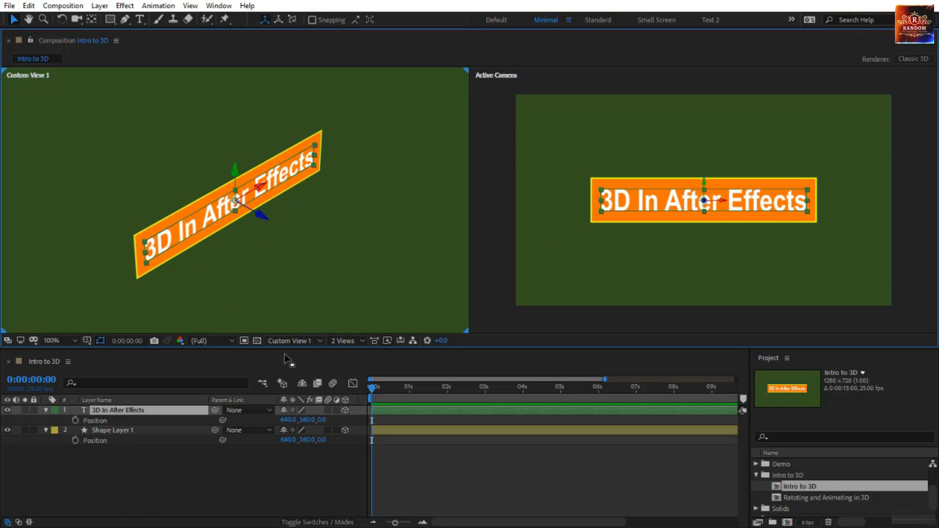
- Look at the layers from Front and Top in the Custom View 1 viewport, reducing the magnification to 50%
click(299, 339)
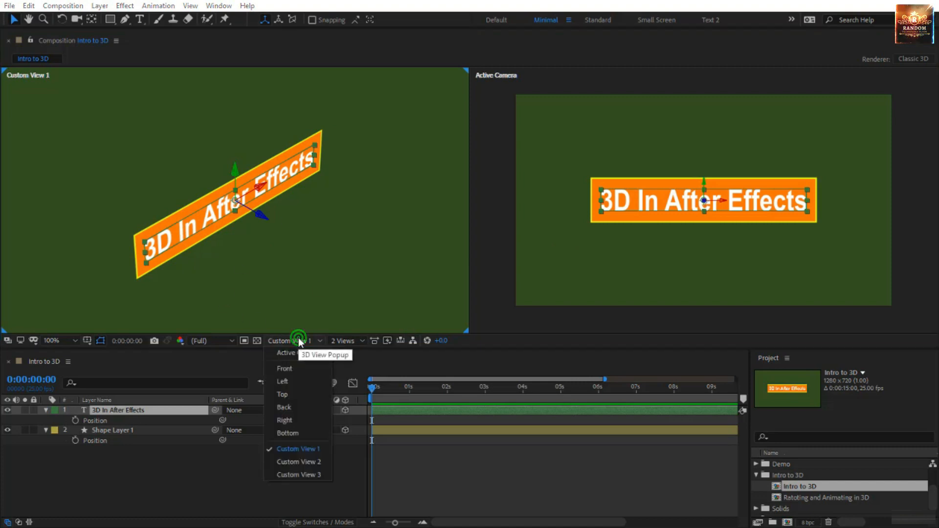
click(296, 368)
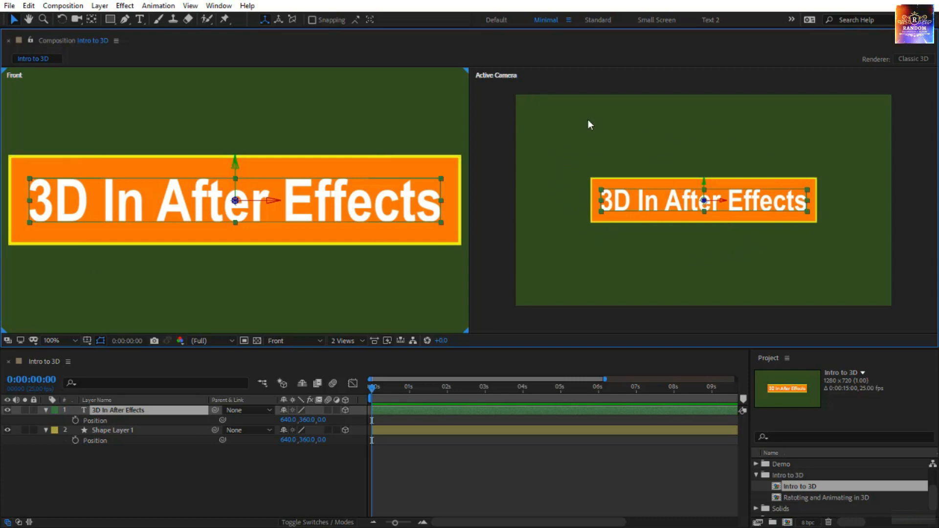
click(292, 343)
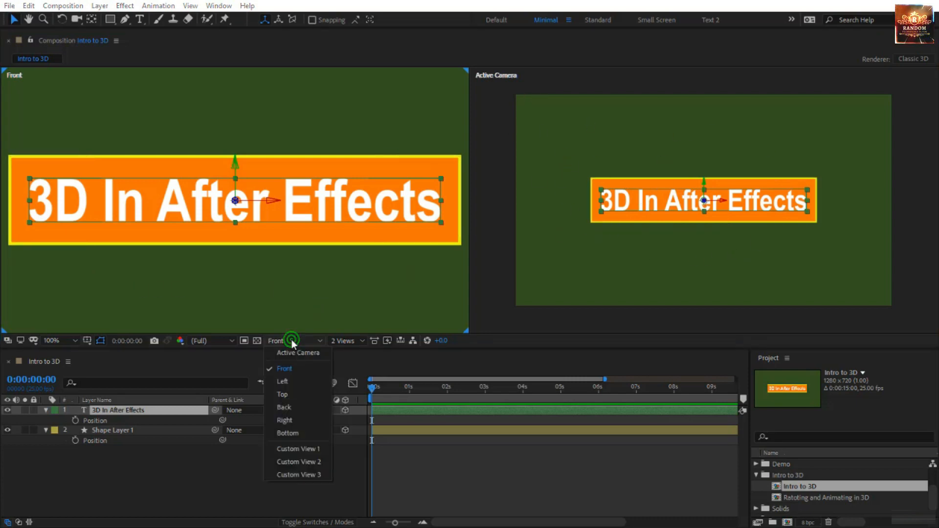
click(292, 392)
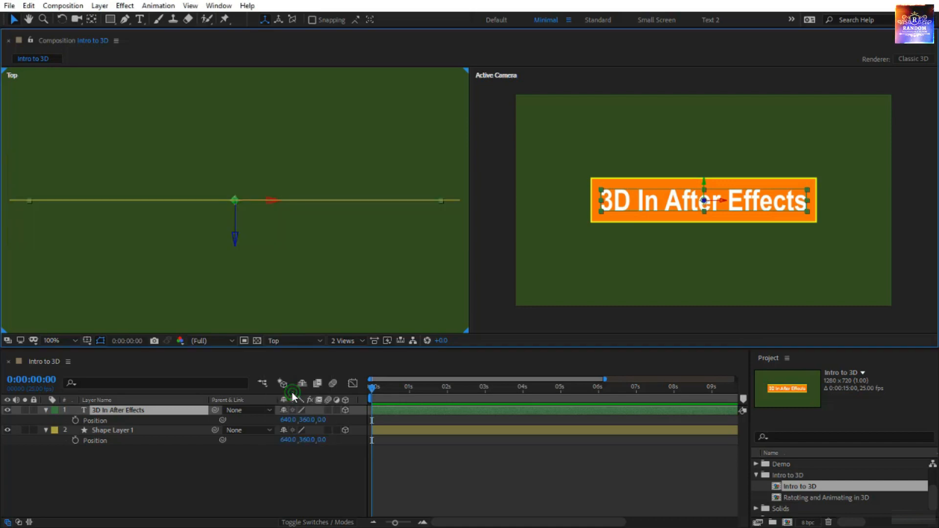
key(comma)
key(comma)
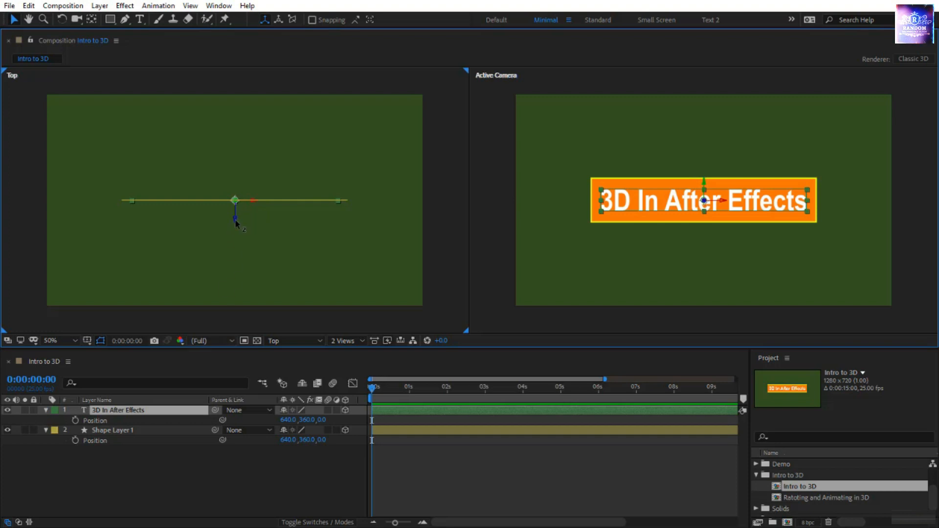
- Try moving the text layer along its Z axis in the Top view to -280, 146 and -48, and undo the moves
drag(235, 219, 238, 303)
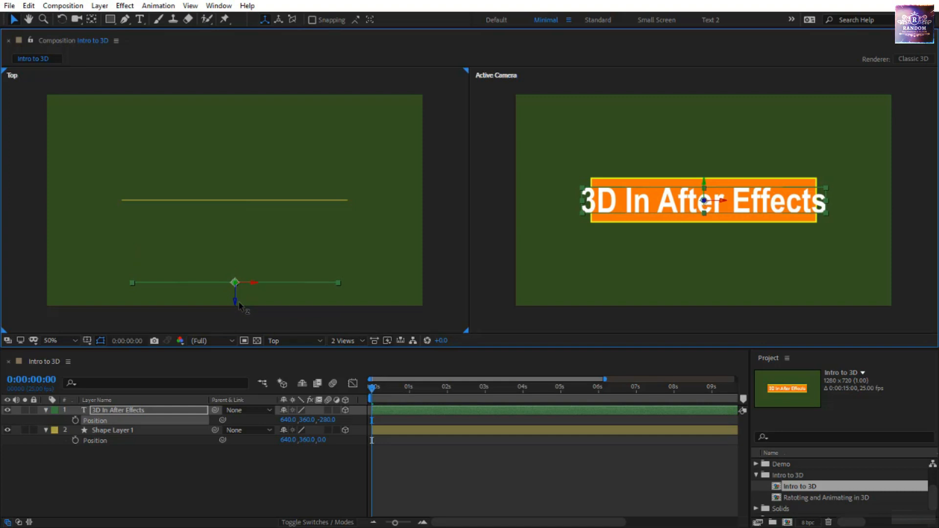
drag(239, 305, 237, 180)
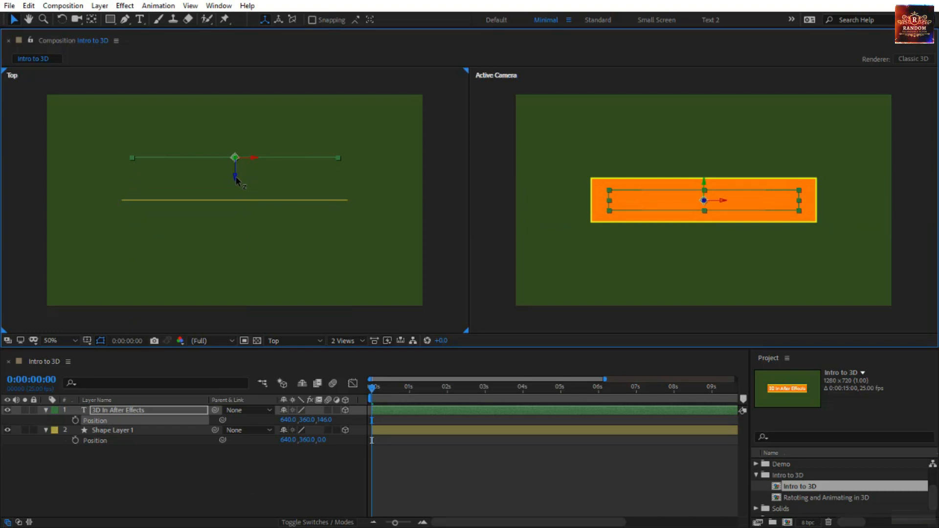
drag(236, 180, 241, 233)
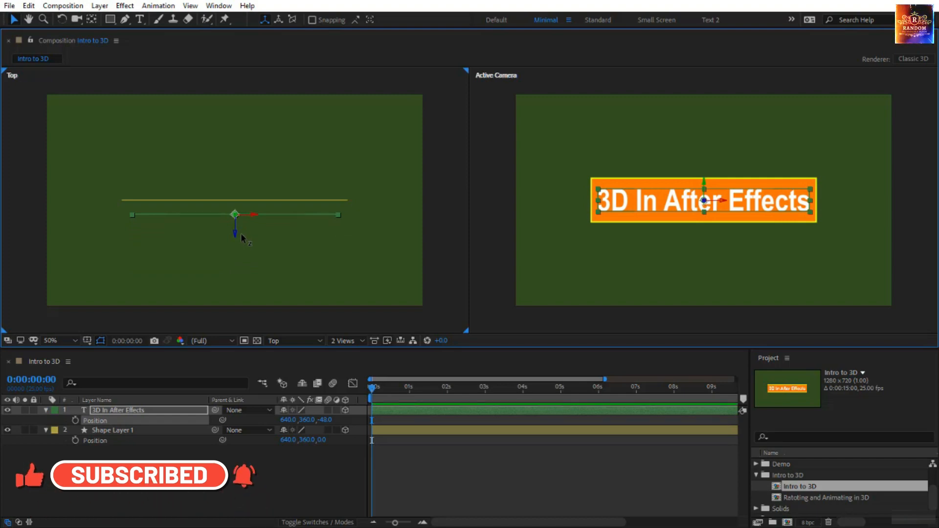
key(ctrl+z)
- Switch the Top viewport to Left and try moving the text layer to -68 on Z and 372 on Y
click(292, 339)
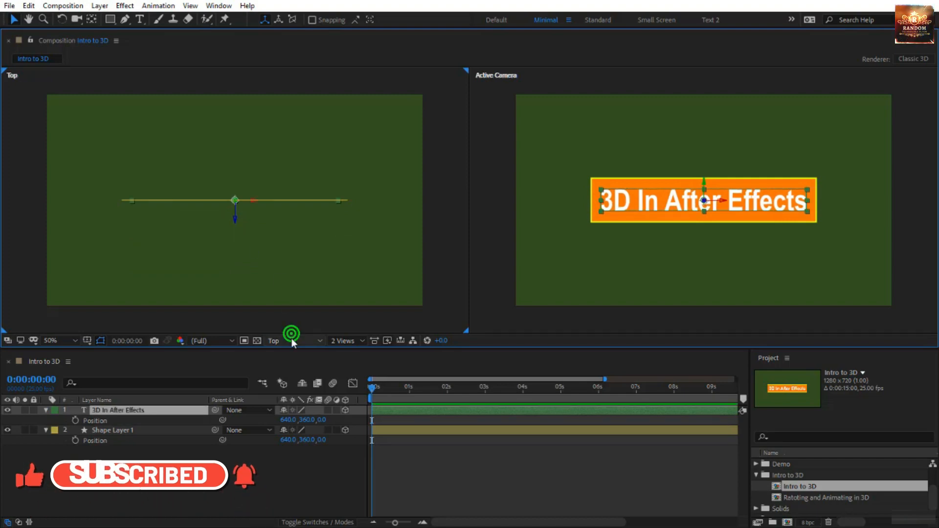
click(284, 380)
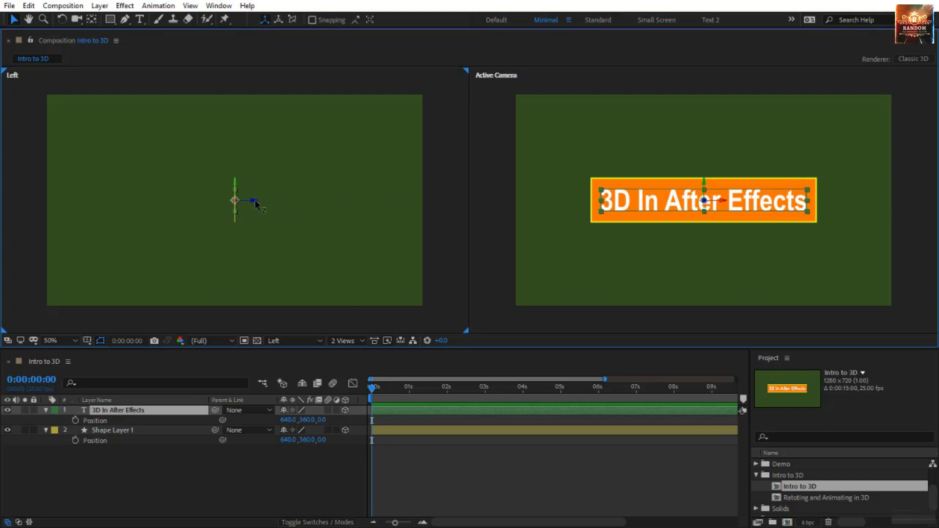
drag(252, 198, 274, 207)
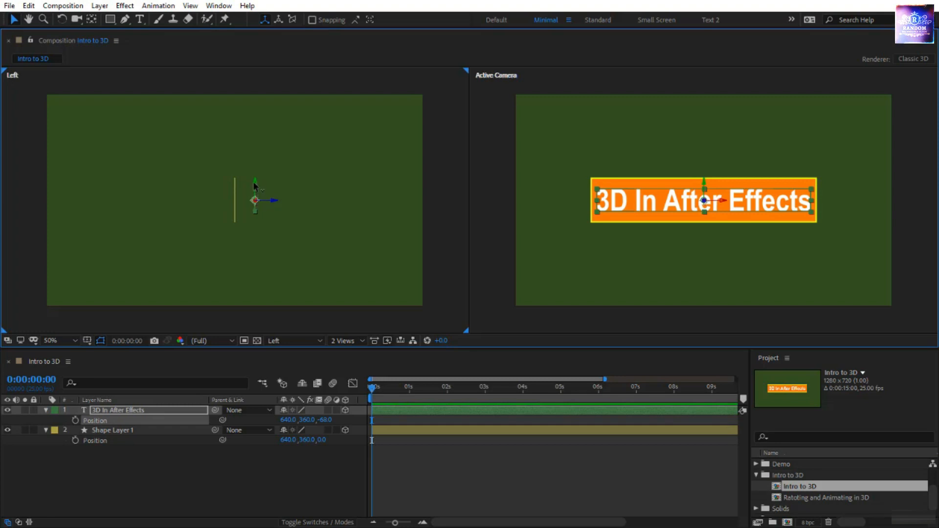
mouse_move(255, 185)
mouse_down()
mouse_move(257, 93)
mouse_move(256, 178)
mouse_move(266, 205)
mouse_move(264, 192)
mouse_up()
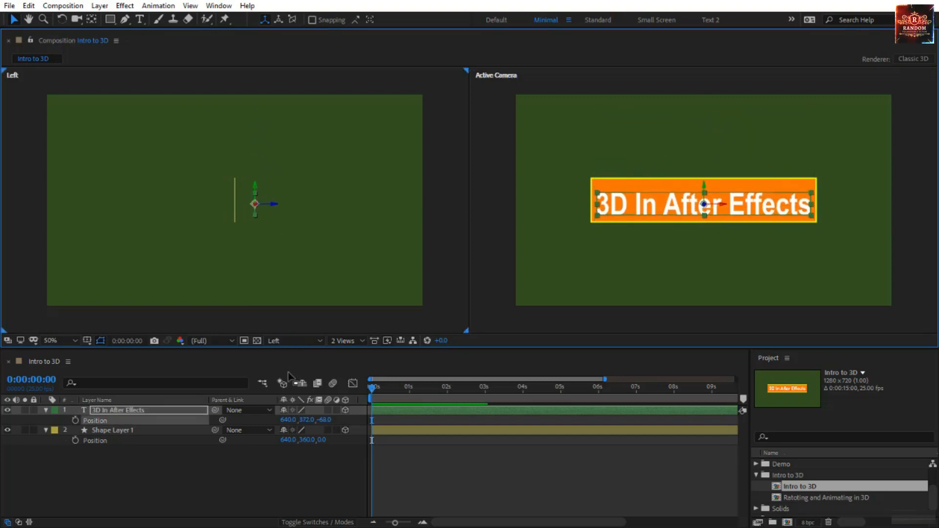
- Undo the Y move, switch the viewport to Right, and return the text layer to 0 on its Z axis
click(294, 341)
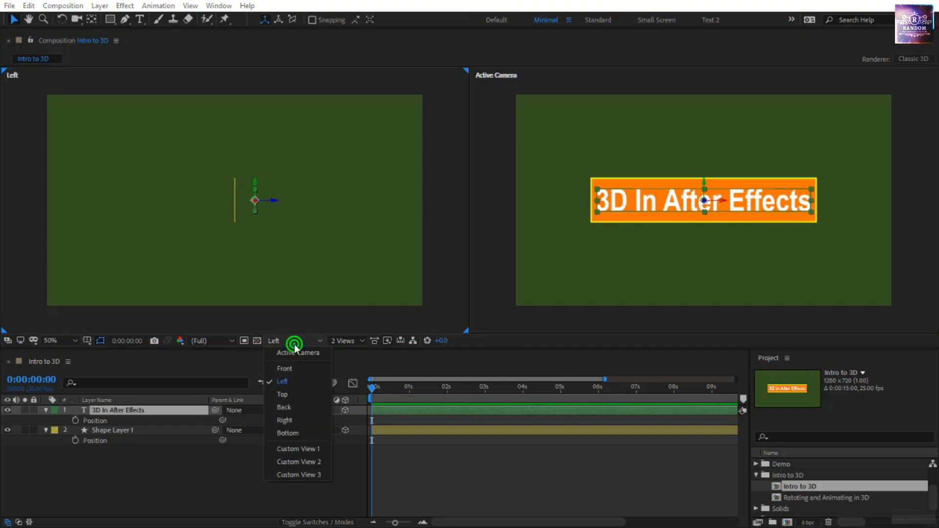
click(284, 420)
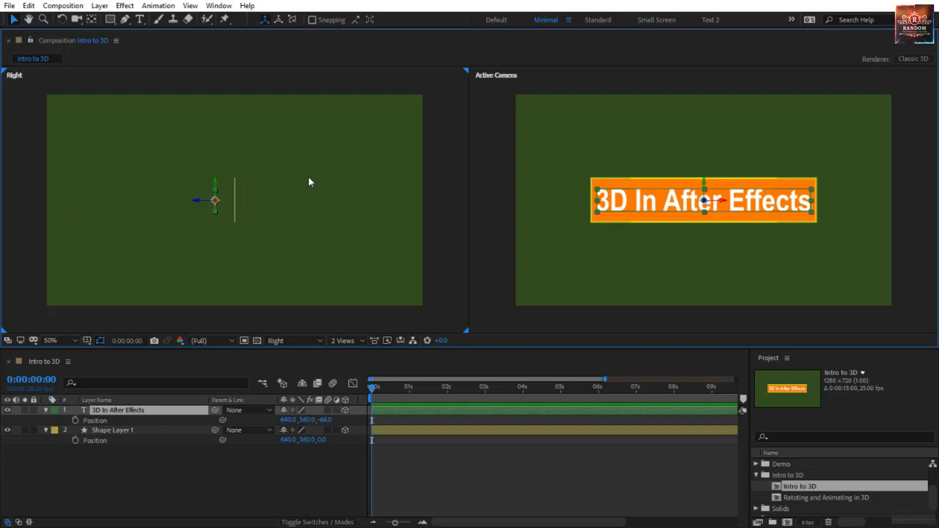
drag(201, 203, 235, 189)
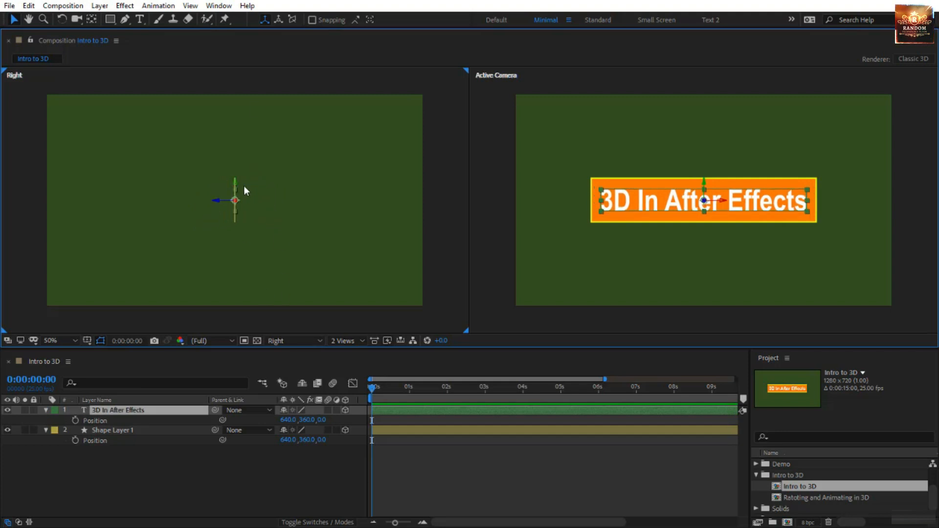
- Switch the viewport to Bottom, try moving the text layer along its Z axis to 202, and undo the move
click(297, 340)
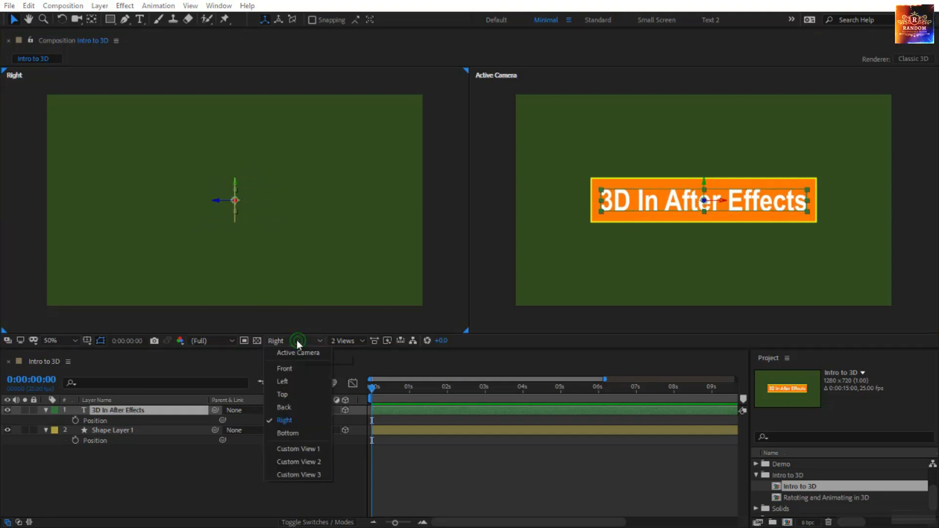
click(307, 433)
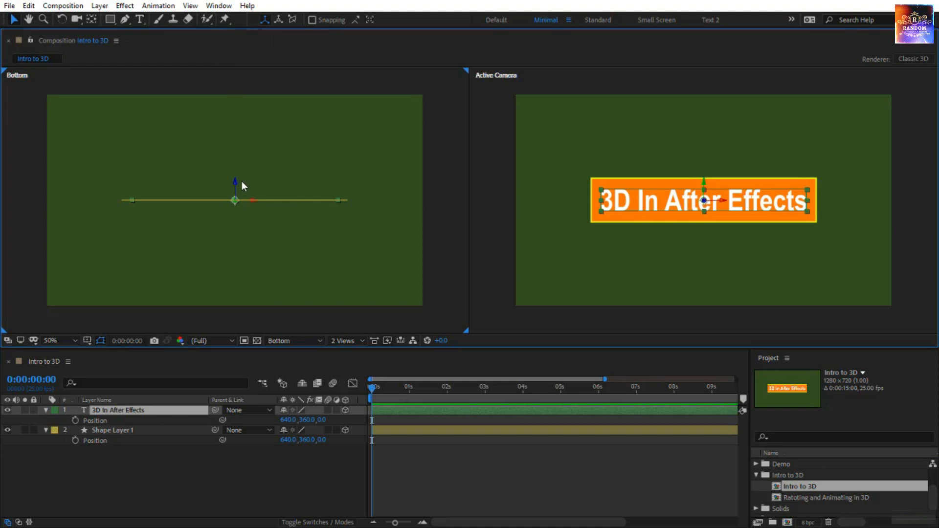
drag(234, 183, 234, 228)
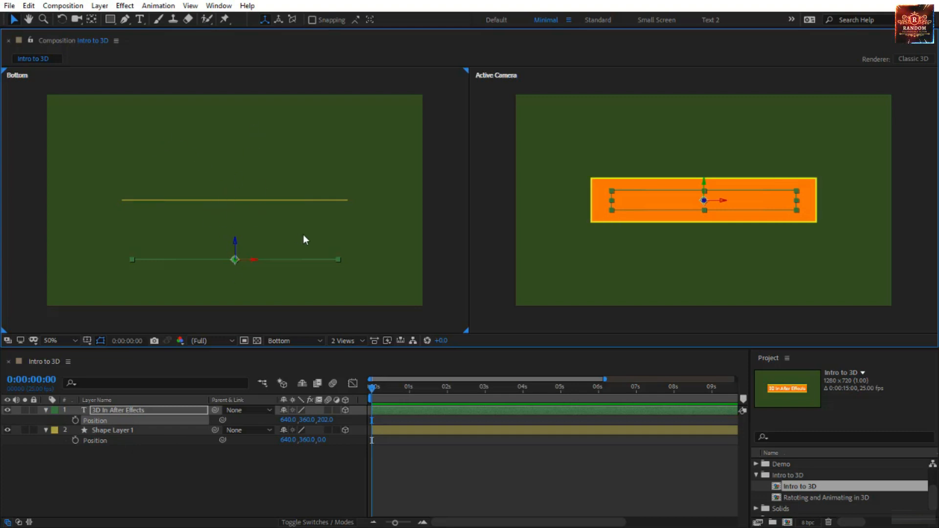
key(ctrl+z)
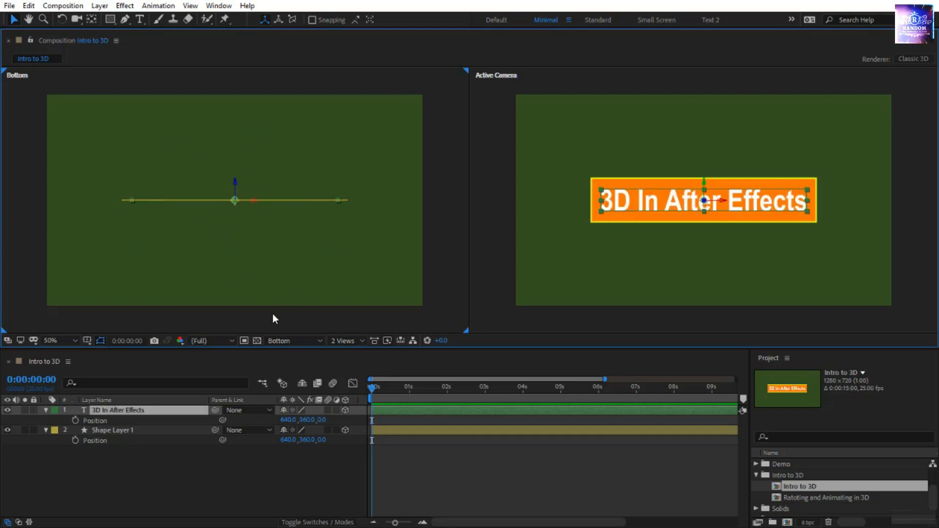
- Set the Bottom viewport back to Custom View 1 and deselect the text layer
click(287, 341)
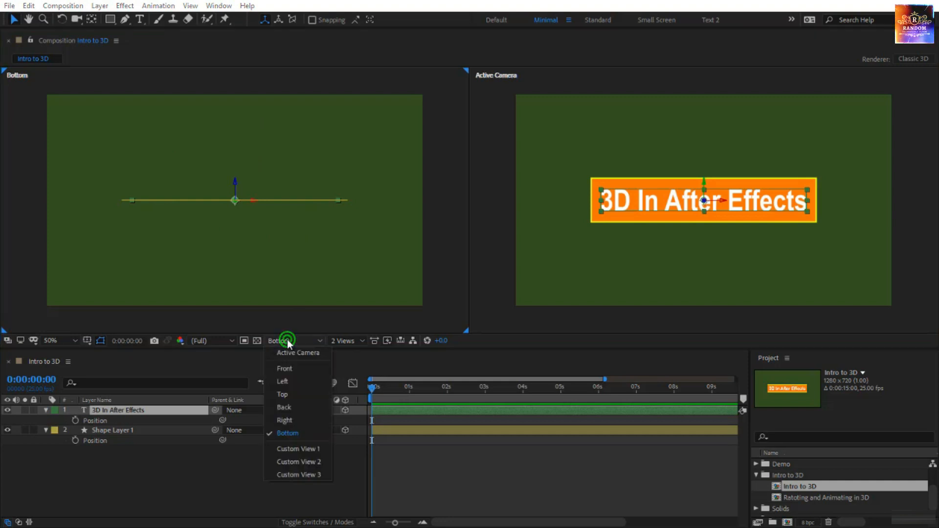
click(297, 448)
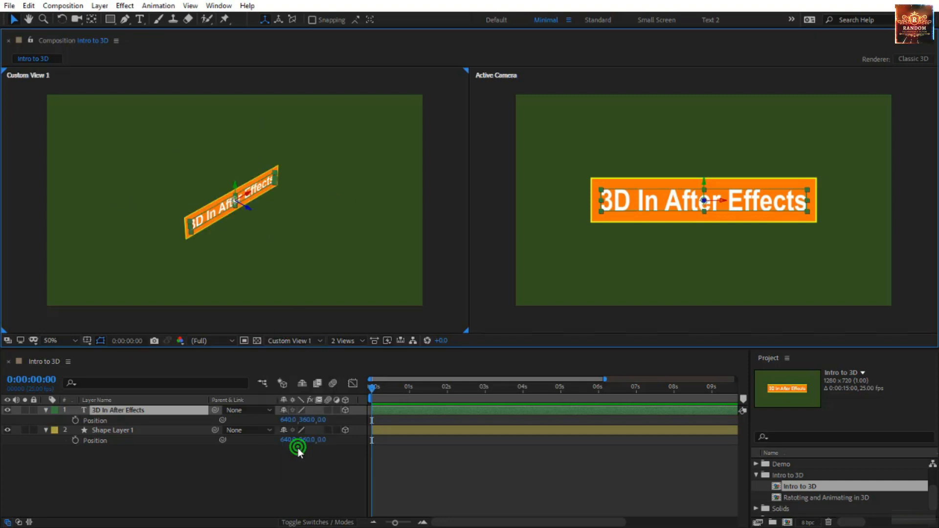
click(234, 228)
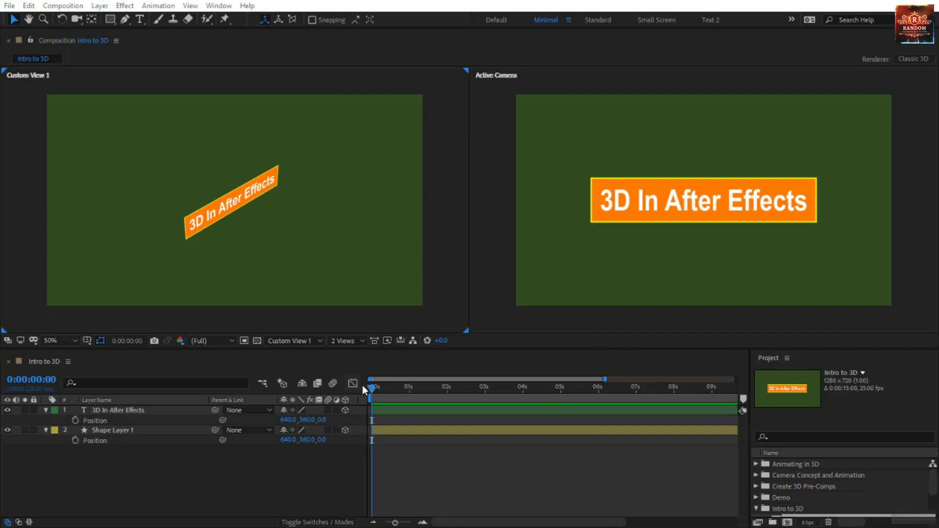
- Add Position keyframes at 0:00:03:00 to both the 3D In After Effects and Shape Layer 1 layers
click(375, 386)
drag(399, 387, 488, 415)
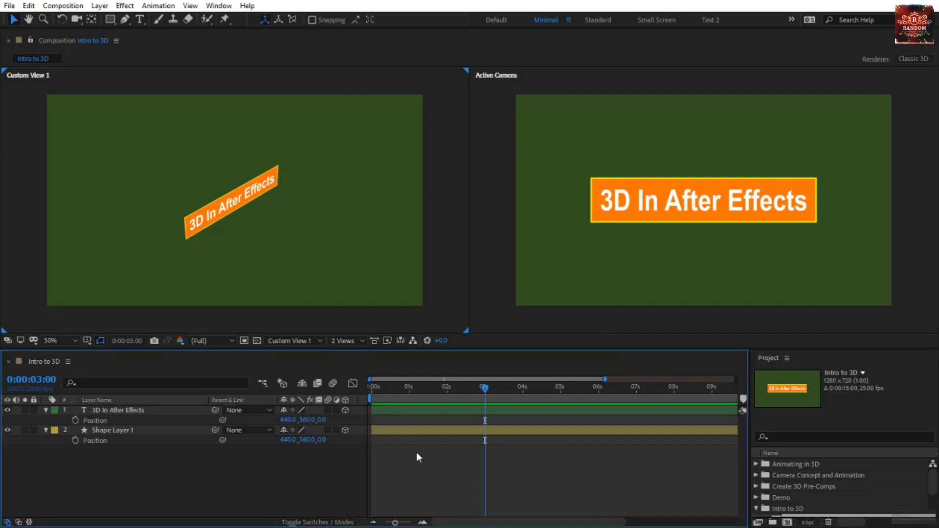
click(98, 414)
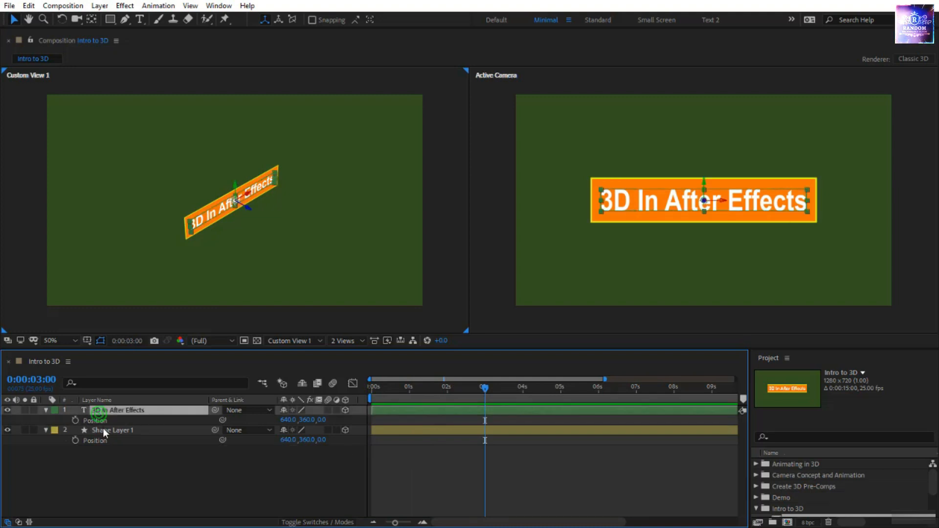
shift+click(103, 428)
click(76, 420)
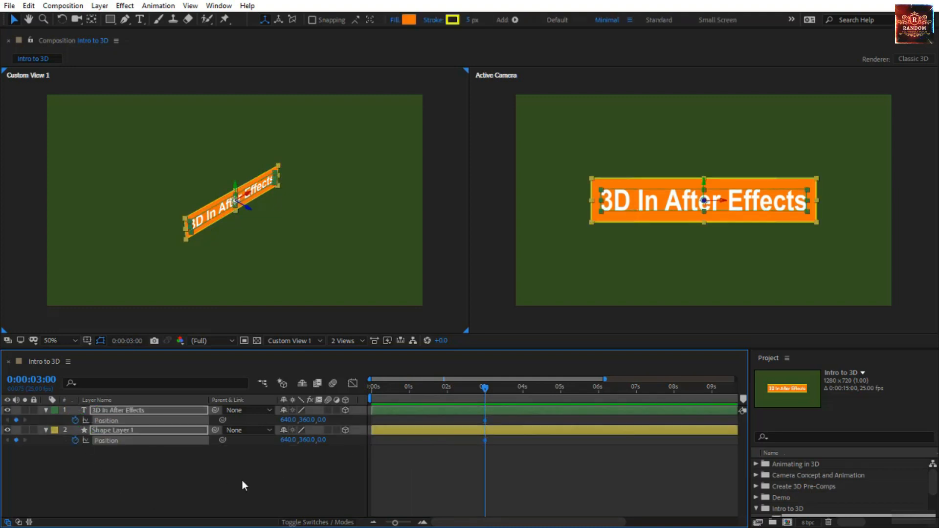
click(468, 458)
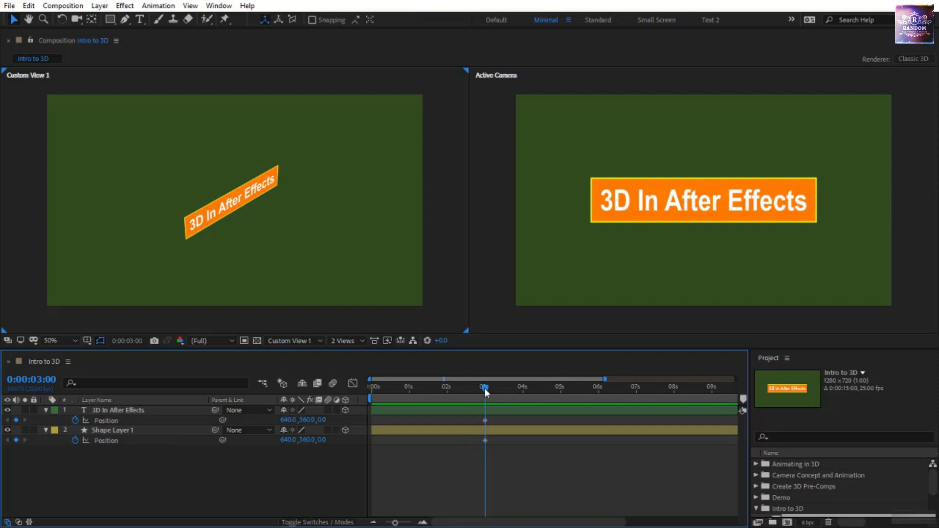
- At 0:00:00:00, move the 3D In After Effects layer forward along its Z axis to about -788.9
drag(484, 388, 371, 388)
click(163, 413)
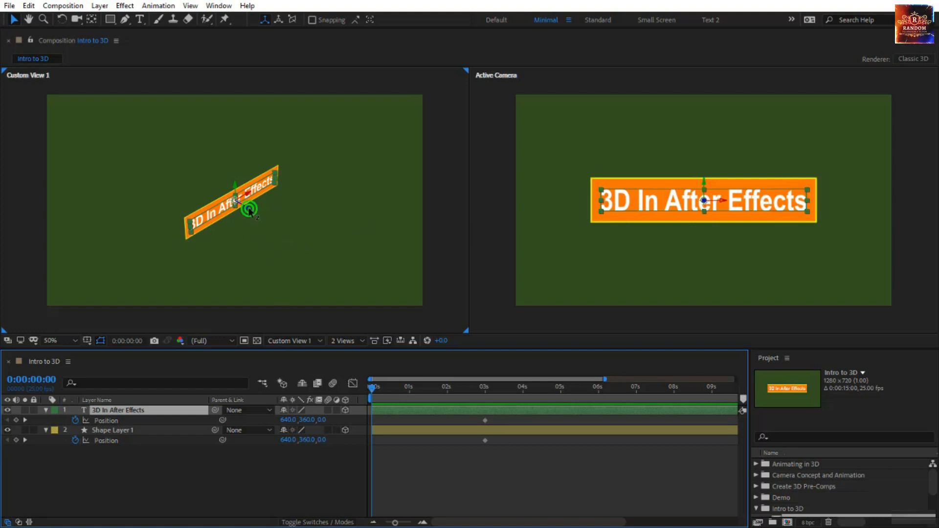
drag(248, 207, 449, 331)
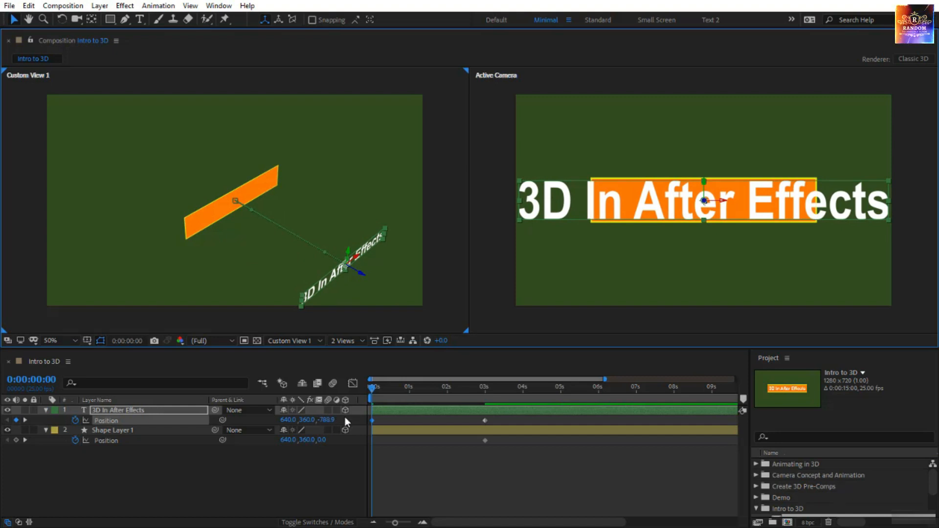
scroll(594, 250, down, 3)
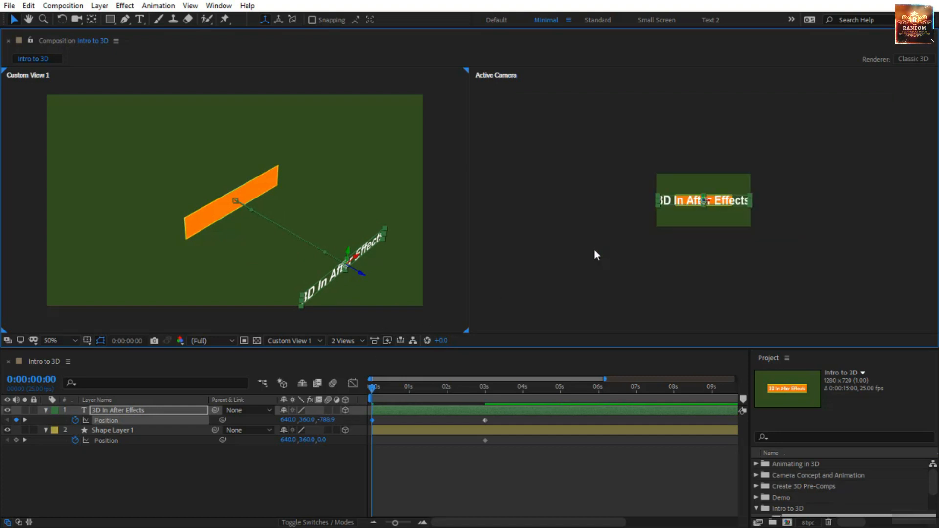
scroll(597, 250, up, 1)
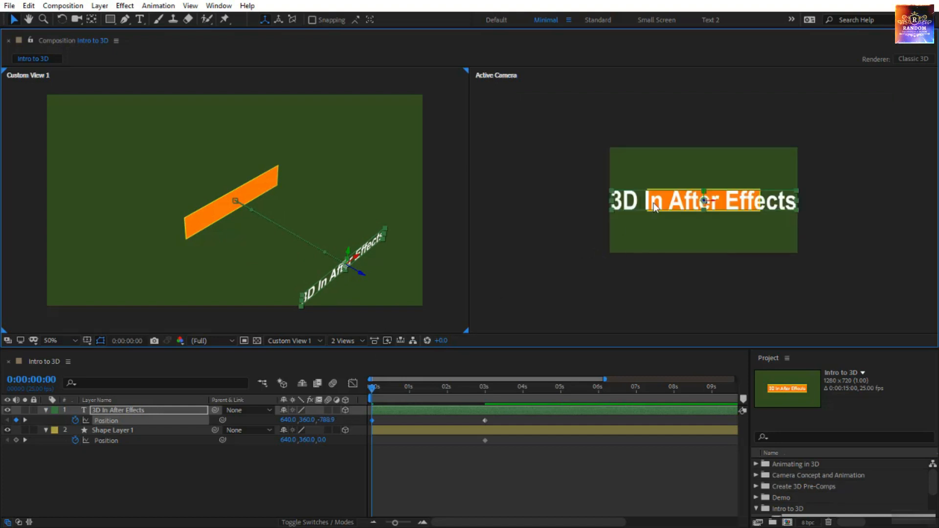
- Move the 3D In After Effects layer off the frame's upper-left corner to about 266.2, 110.8 at 0:00:00:00 and curve its motion path
drag(656, 207, 550, 139)
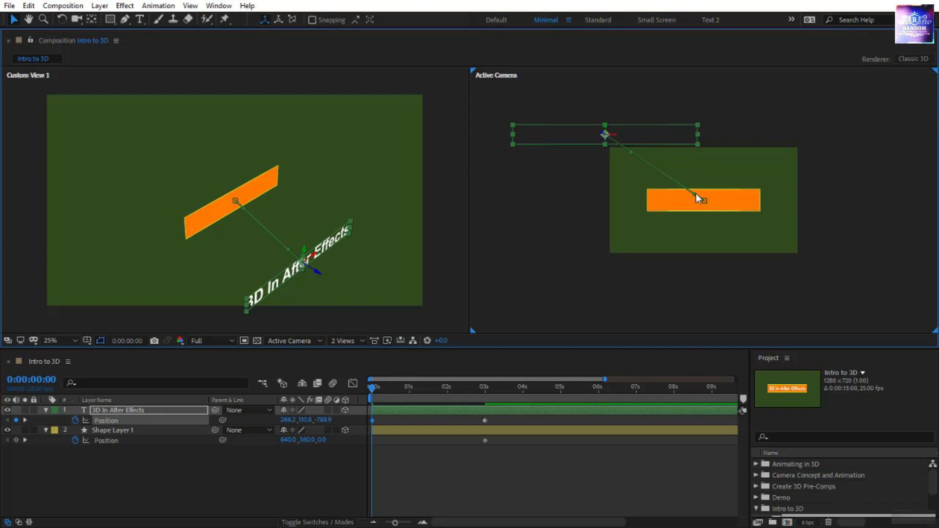
drag(696, 195, 705, 116)
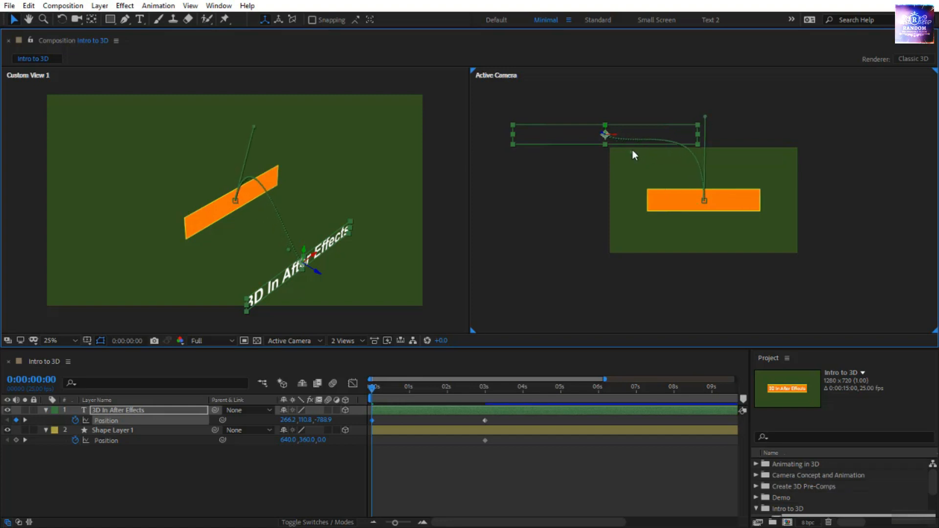
drag(605, 135, 631, 168)
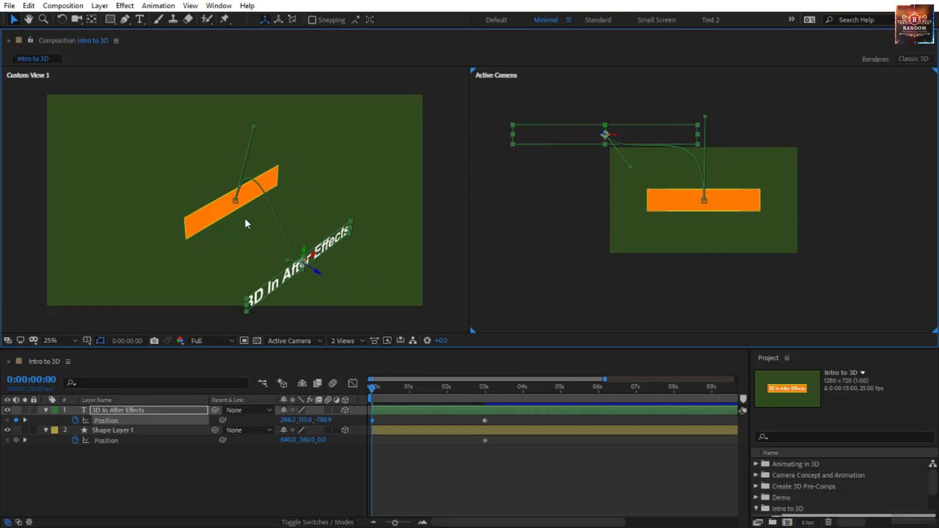
drag(372, 389, 513, 433)
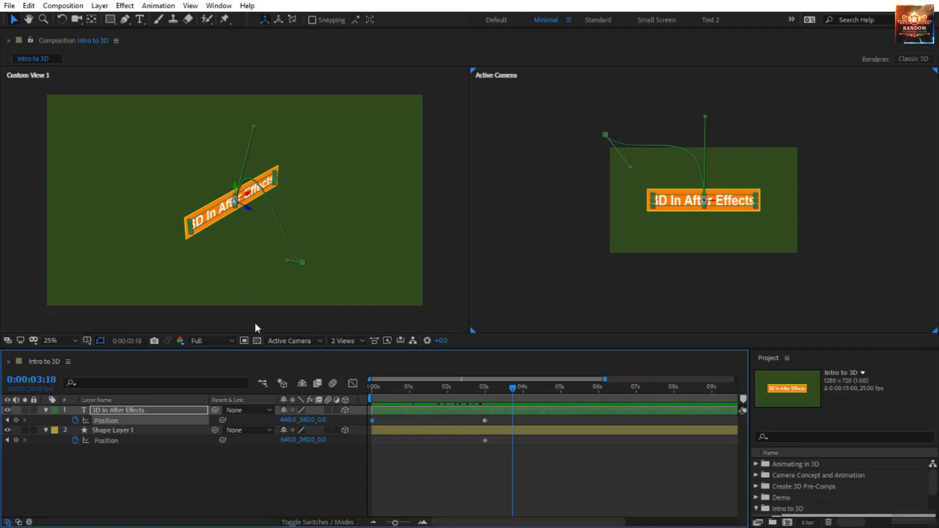
drag(516, 424, 313, 448)
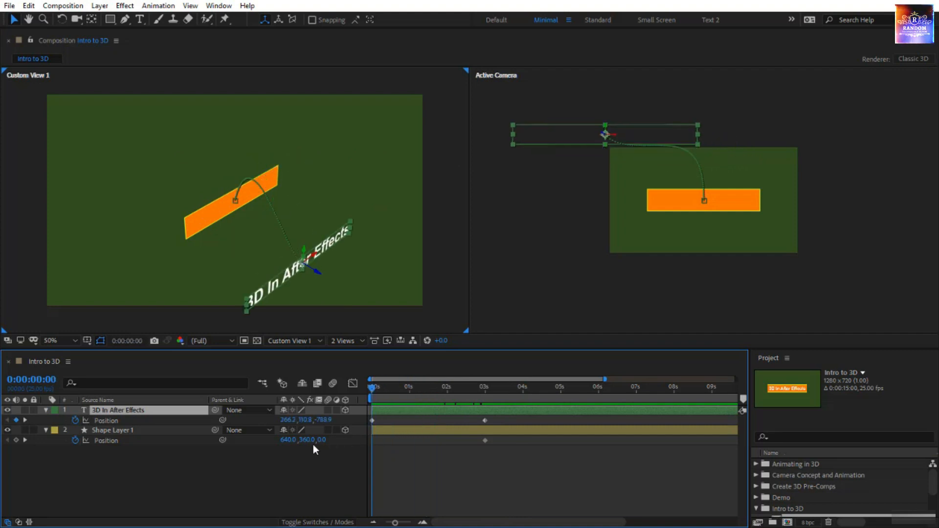
- At 0:00:00:00, move Shape Layer 1 back in Z to about 1000.5 and past the frame's lower-right corner to about 1859.0, 1266.4
click(128, 430)
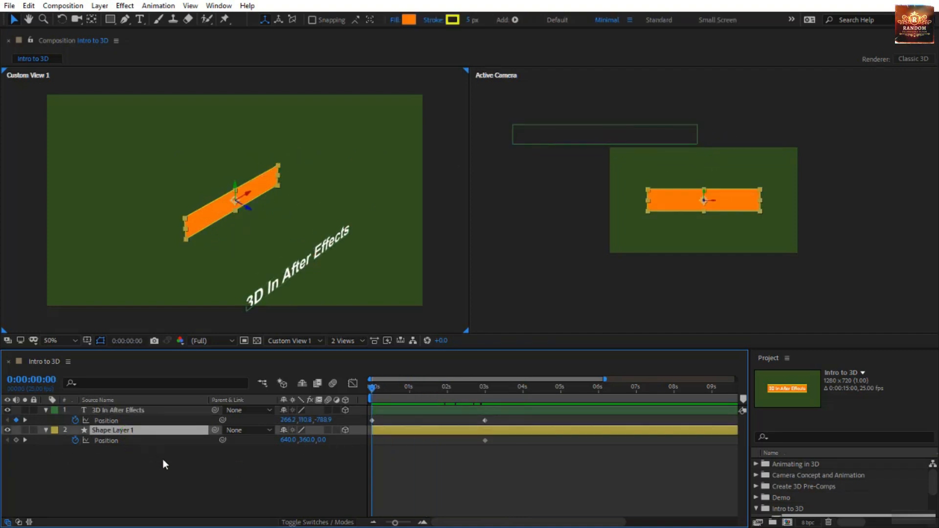
drag(251, 210, 2, 122)
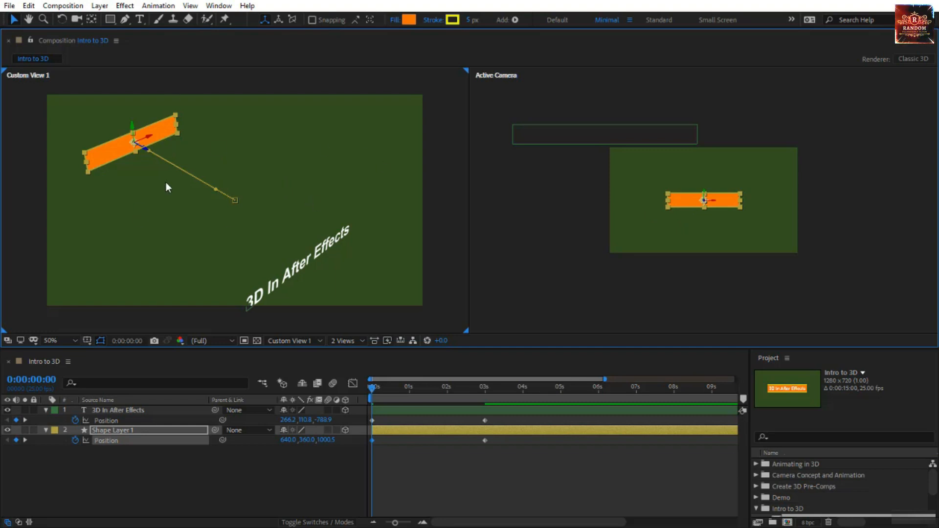
drag(682, 201, 798, 290)
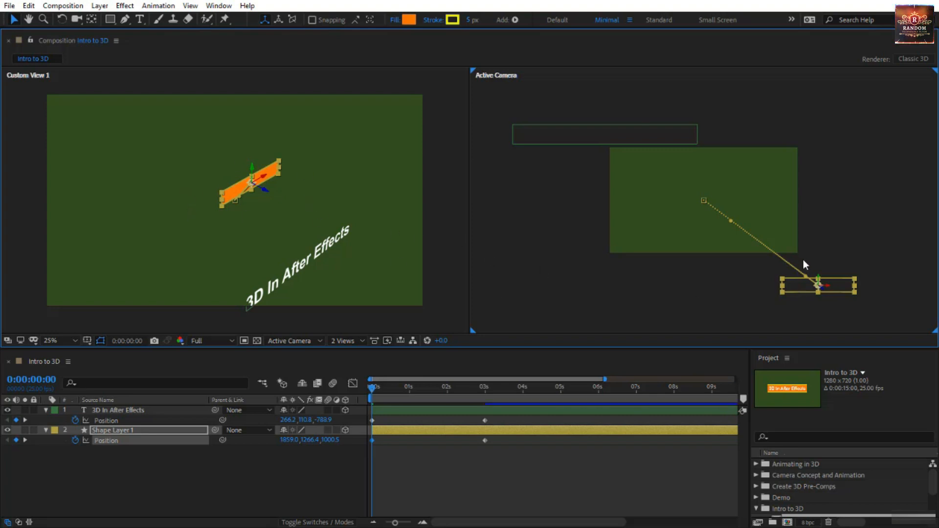
- Bend Shape Layer 1's motion path below the frame into a smooth curve using the handles of both Position keyframes
drag(806, 272, 696, 300)
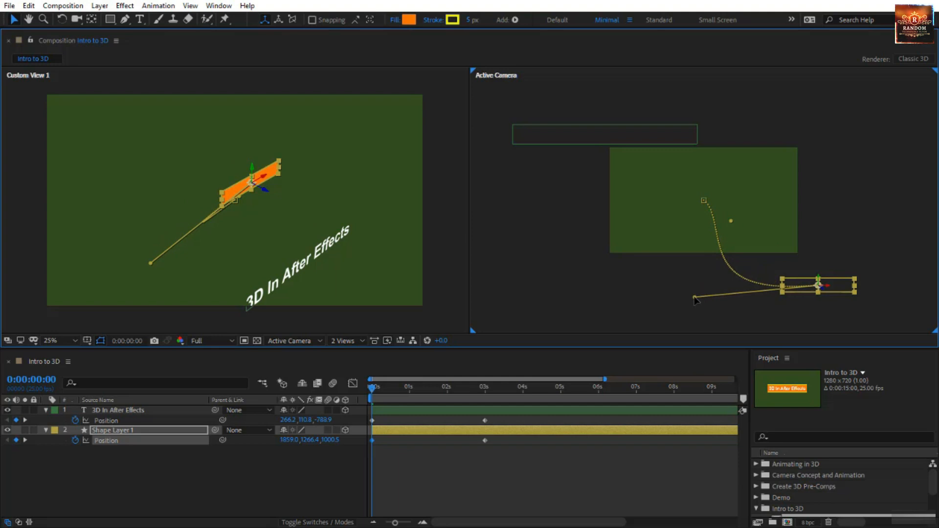
drag(729, 220, 706, 251)
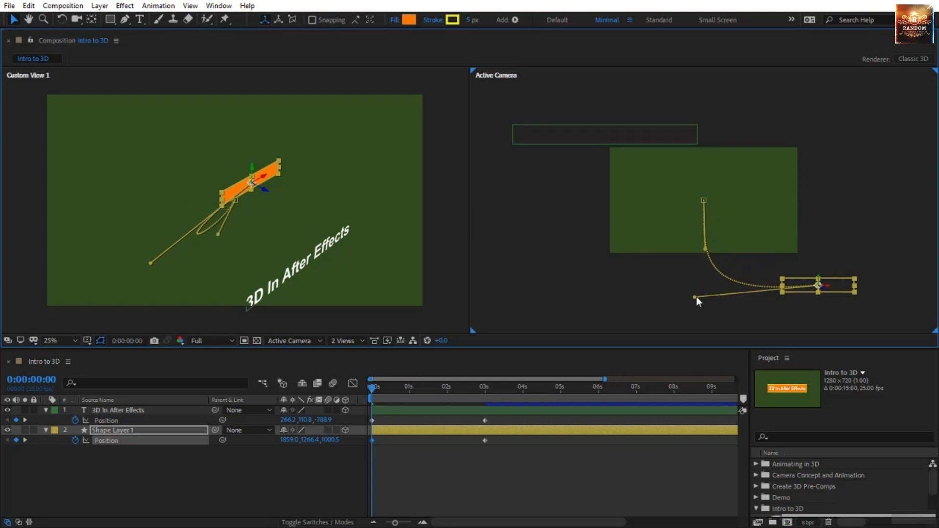
drag(695, 297, 689, 288)
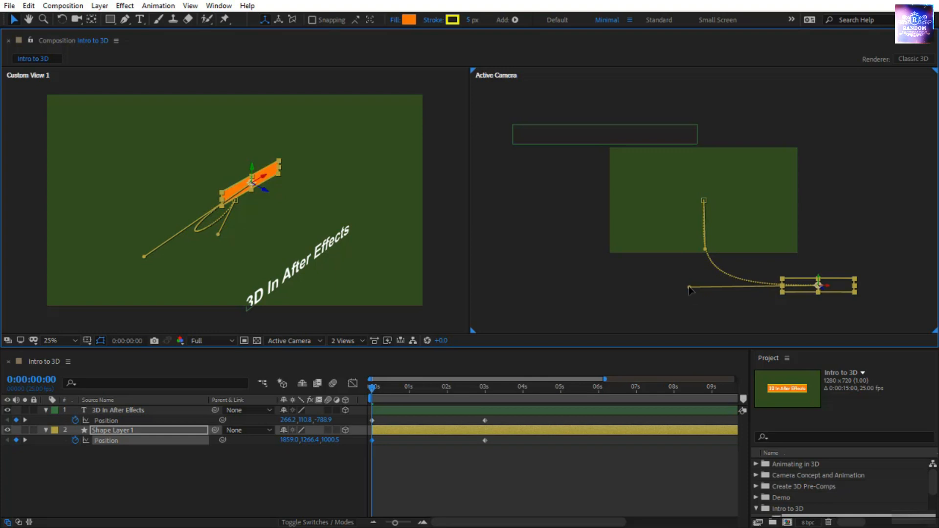
- Preview the animation of both layers from 0:00:00:00 through the keyframes at three seconds, and return to the first frame
click(371, 386)
key(space)
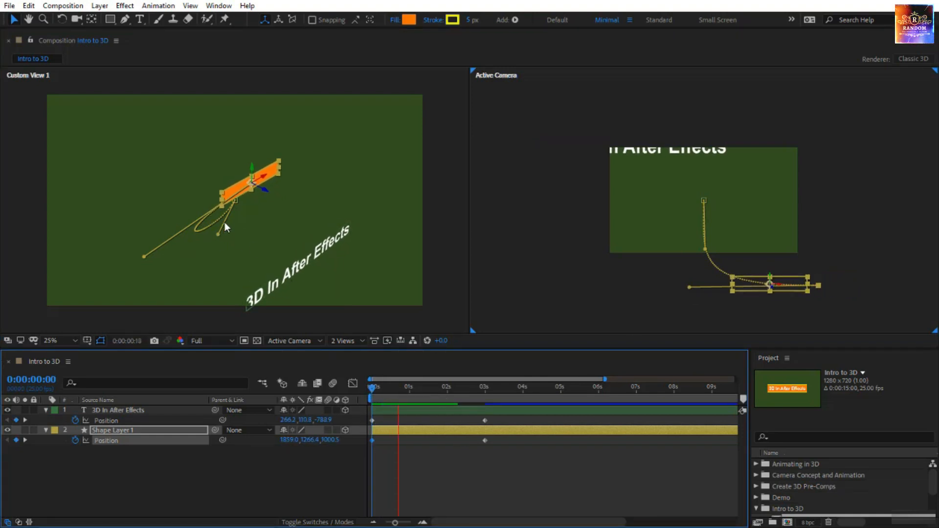
click(369, 388)
drag(373, 389, 455, 411)
drag(466, 408, 399, 413)
drag(331, 426, 326, 426)
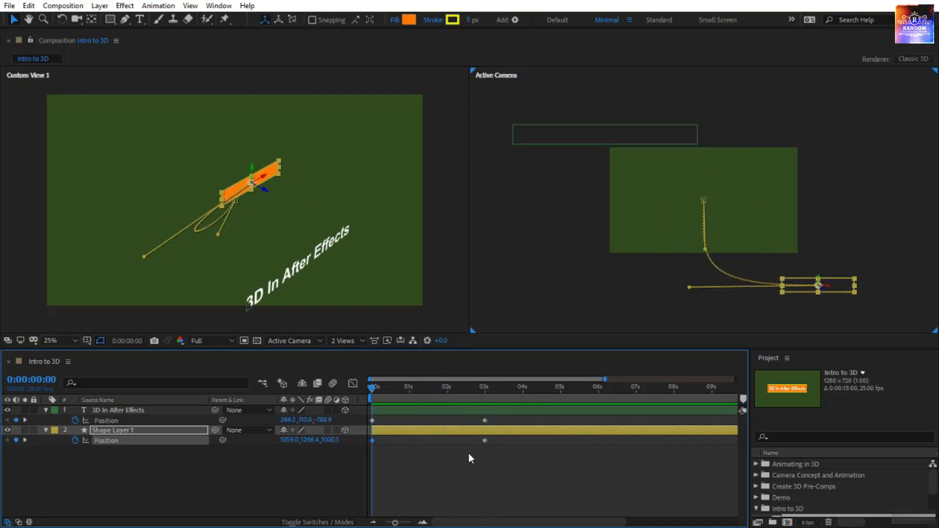
click(466, 476)
key(space)
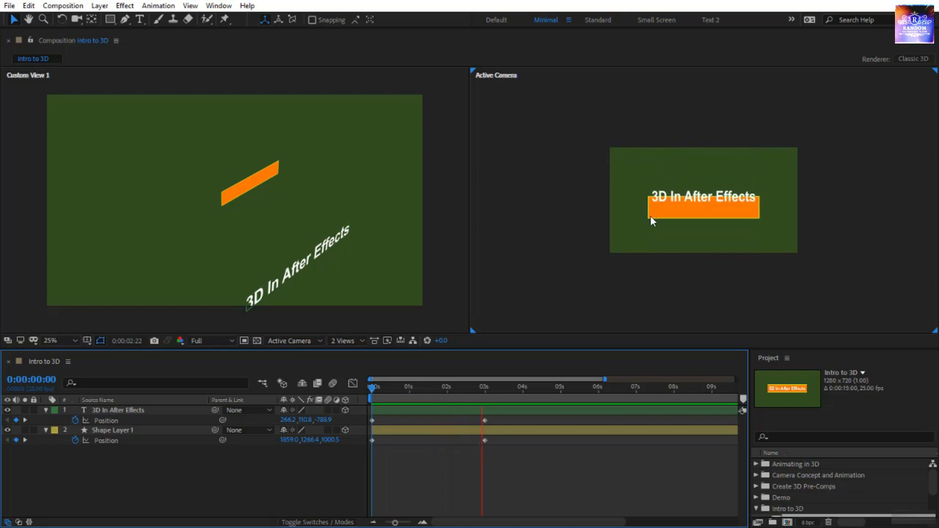
click(372, 384)
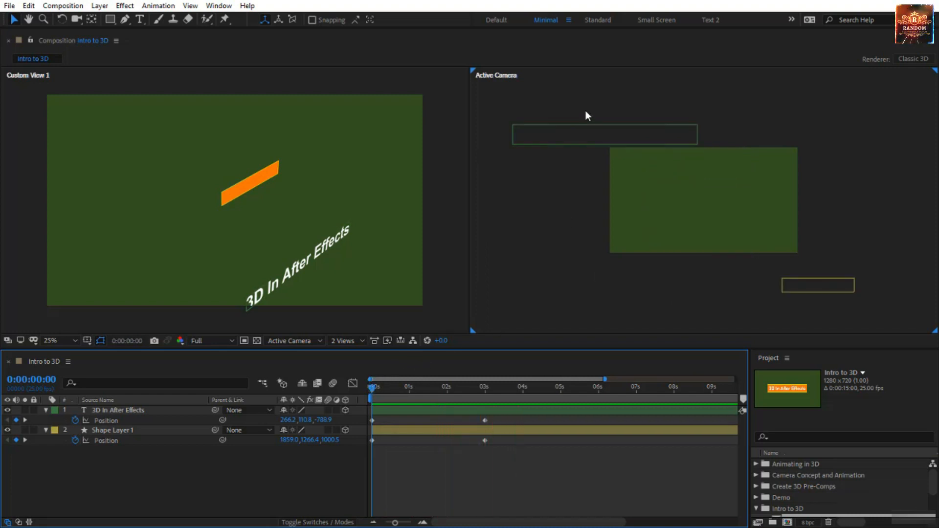
- Shift the 3D In After Effects layer's starting position to about 510.2, 114.8 above the frame, and check the motion up to 0:00:03:14
click(589, 137)
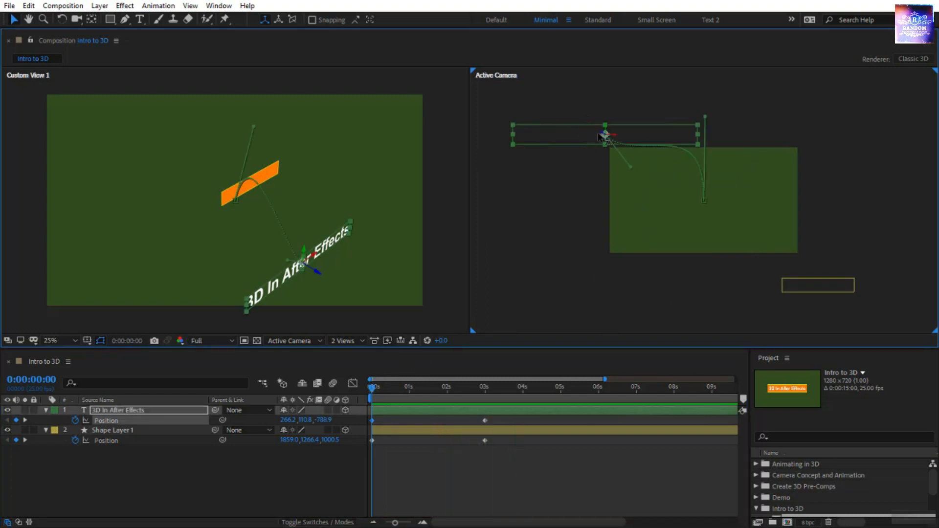
drag(607, 136, 669, 130)
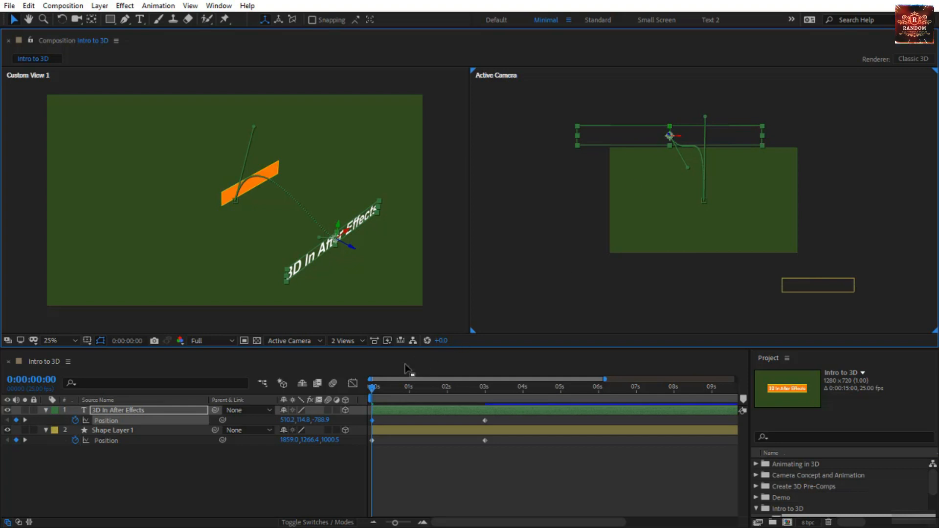
drag(368, 393, 508, 394)
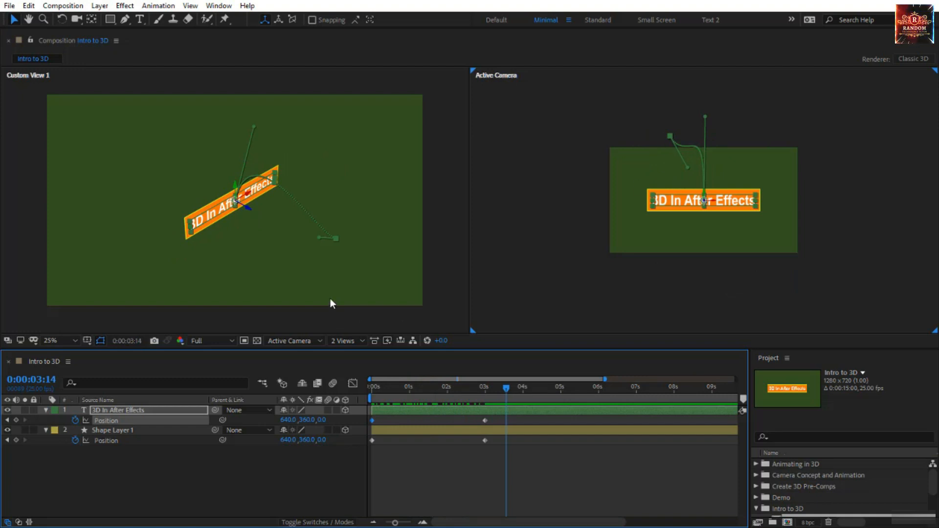
click(300, 329)
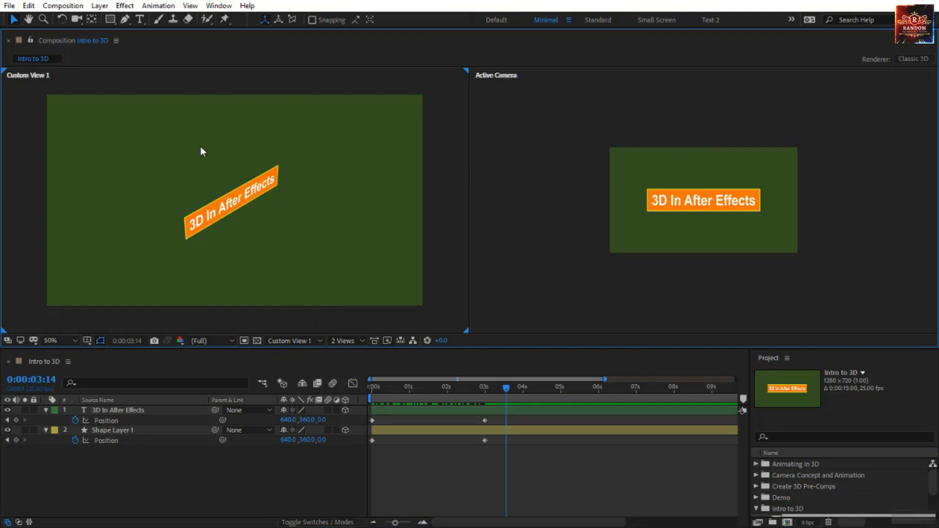
- Switch the Custom View 1 viewport to Front and select both layers to examine their motion paths
click(298, 340)
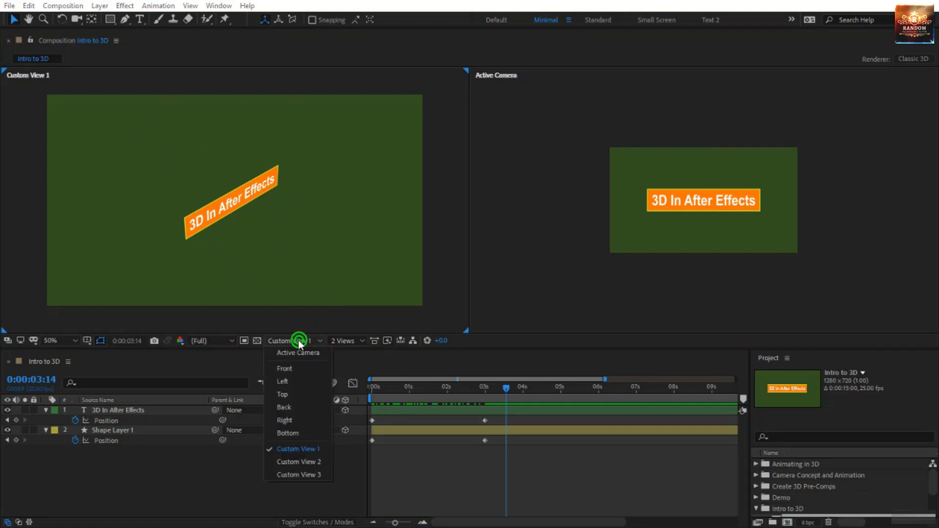
click(292, 368)
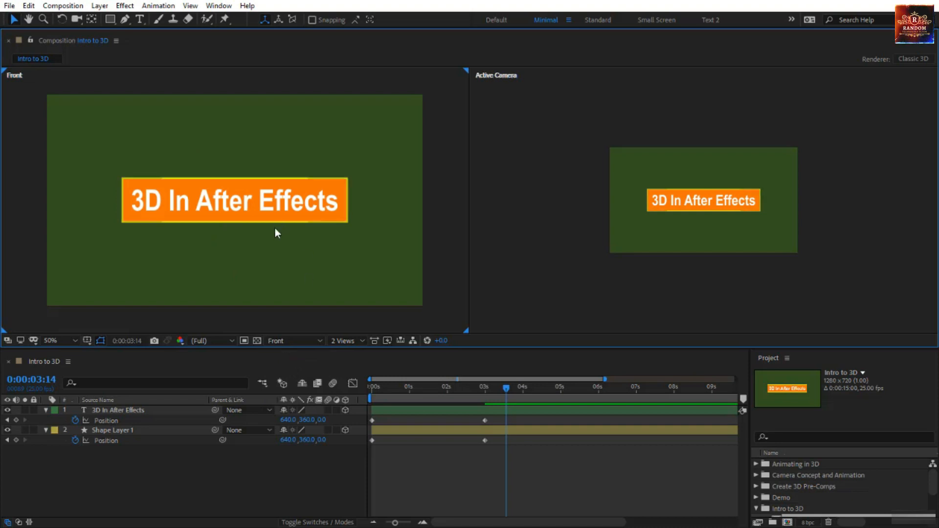
click(128, 481)
drag(128, 482, 152, 398)
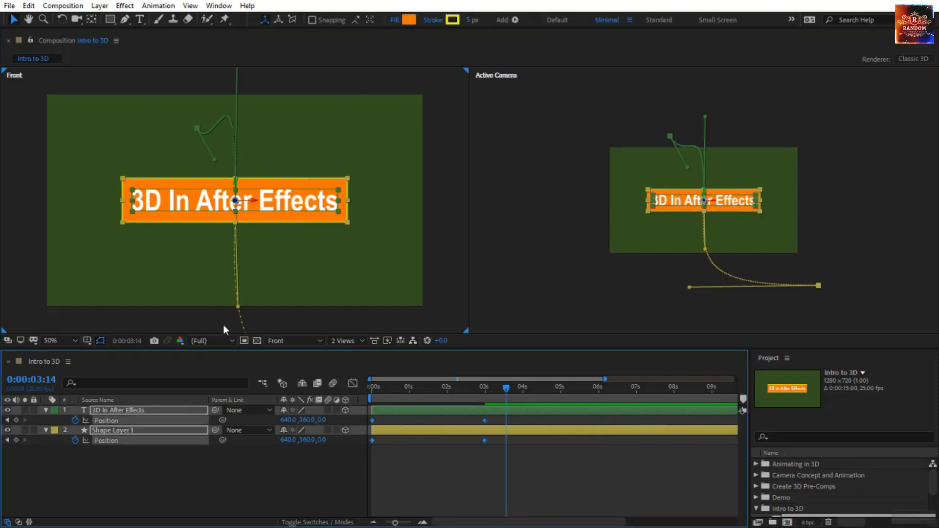
- Switch the Front viewport to Left and examine the full motion paths of both layers at 12.5% zoom
click(284, 344)
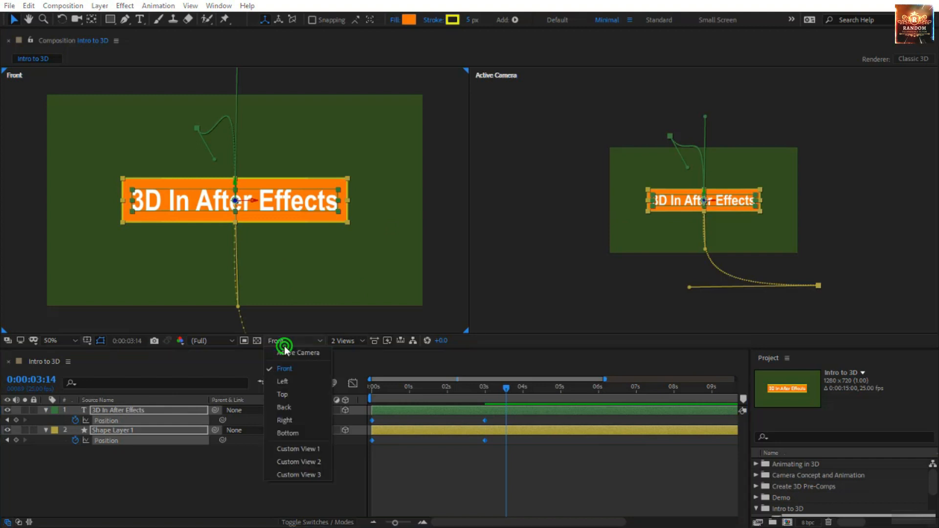
click(286, 380)
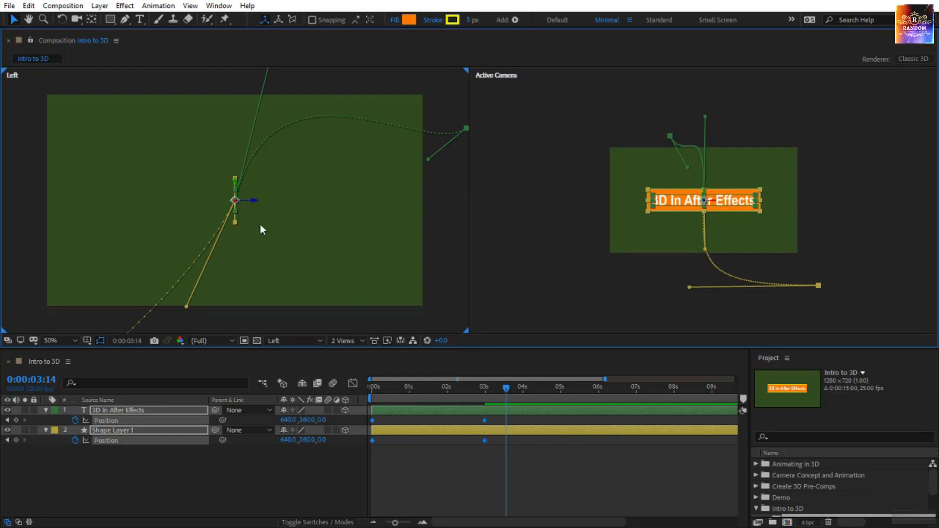
scroll(261, 225, down, 3)
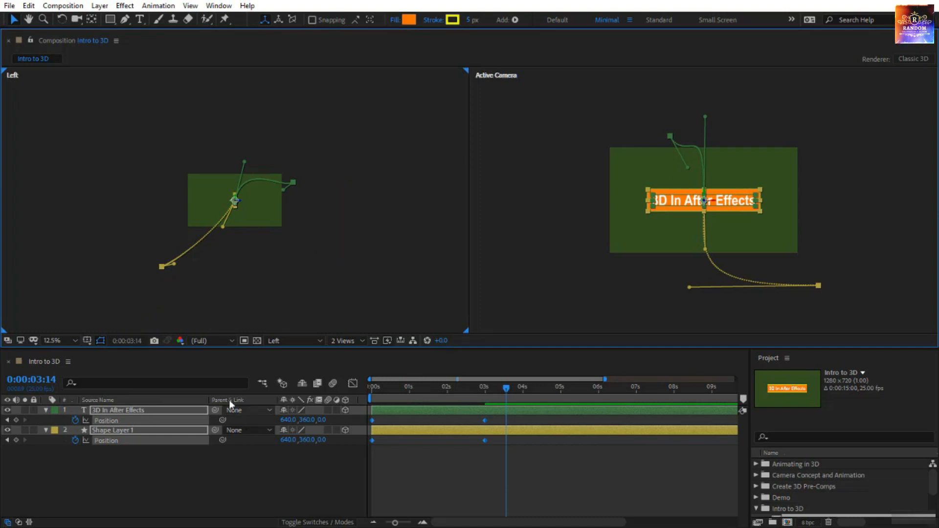
- Switch the Left viewport to Top and, at 0:00:00:00, bring Shape Layer 1 forward along its Z axis to about 520.5
click(294, 342)
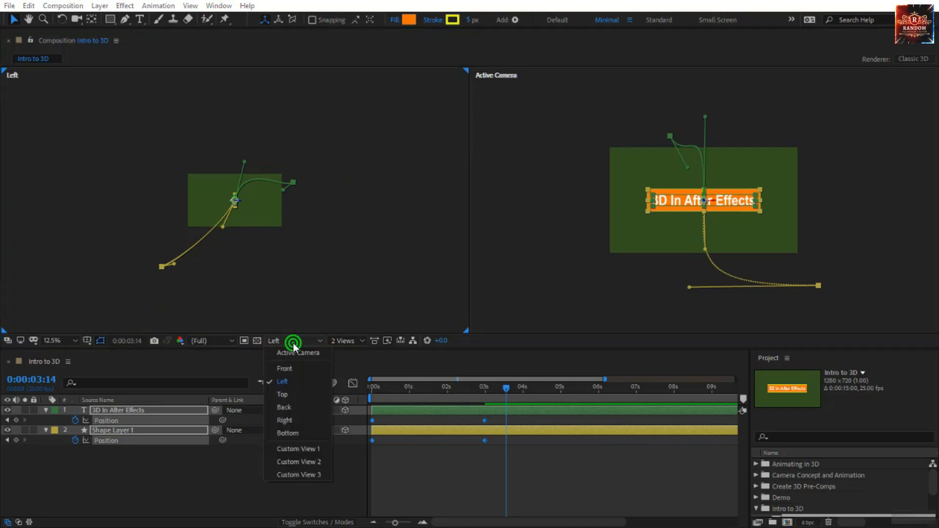
click(292, 394)
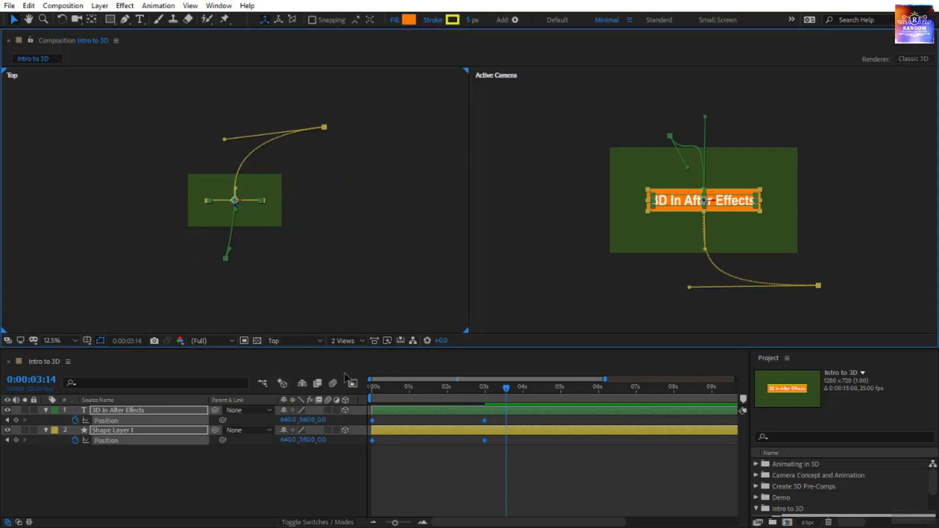
drag(506, 388, 361, 422)
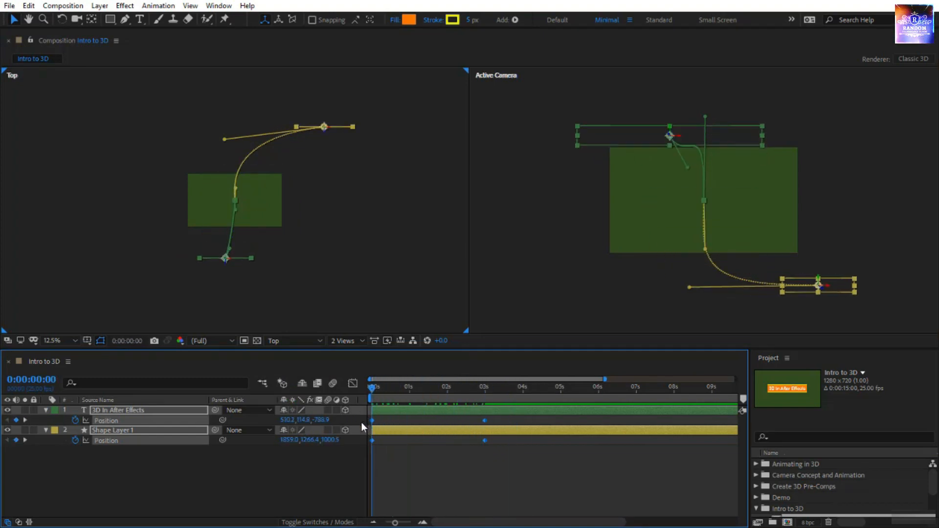
click(342, 166)
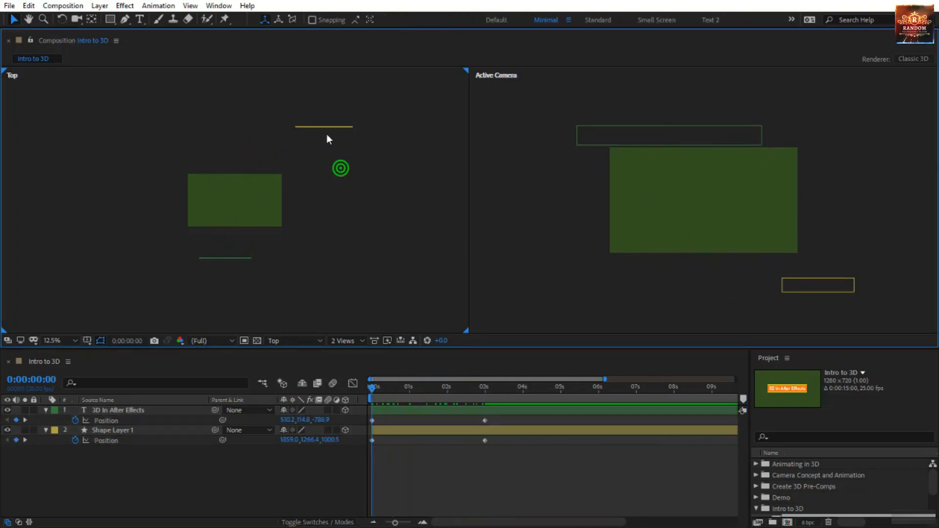
click(323, 127)
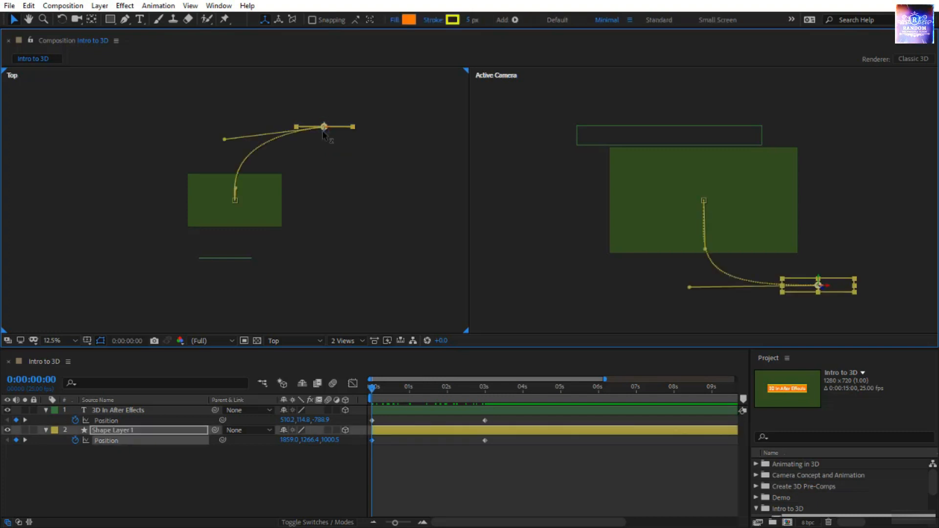
drag(324, 128, 317, 170)
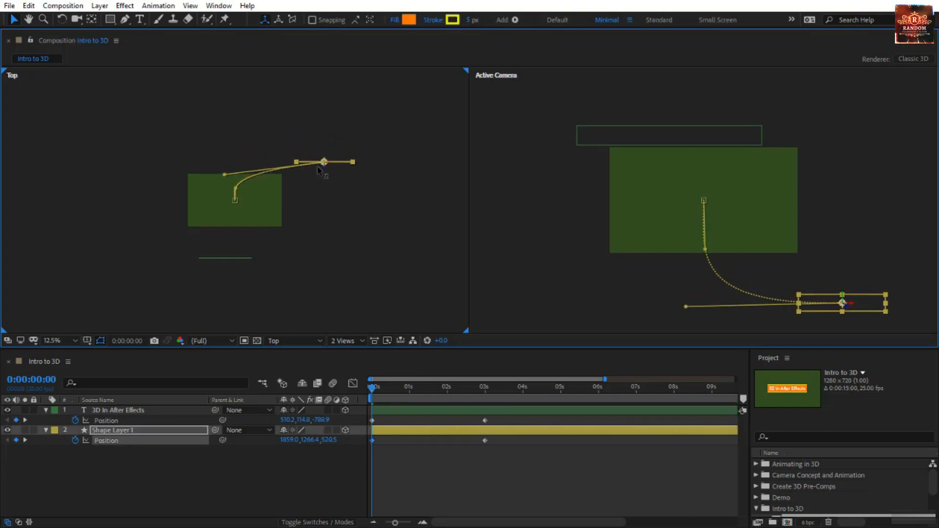
- In the Top view, move the 3D In After Effects layer to about -764.9 in Z, and undo the further moves to about 198.2 in X
click(245, 258)
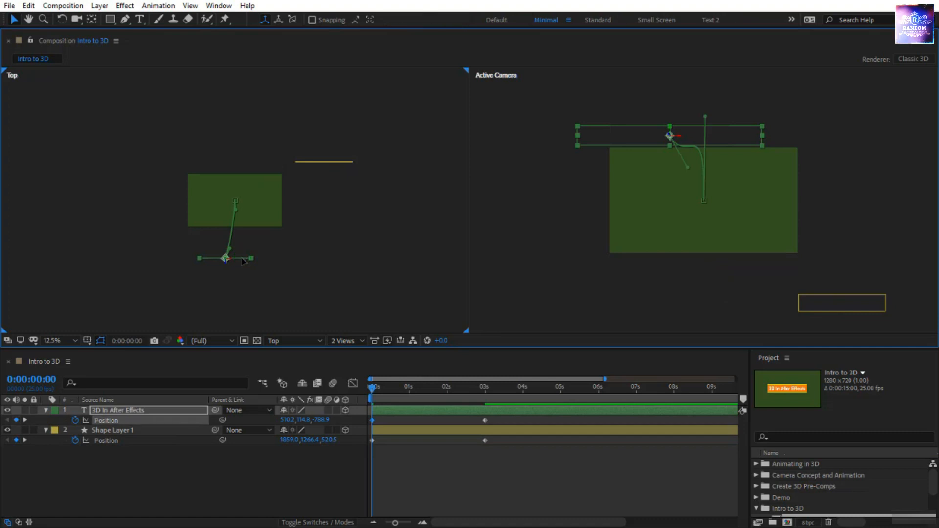
drag(226, 264, 208, 268)
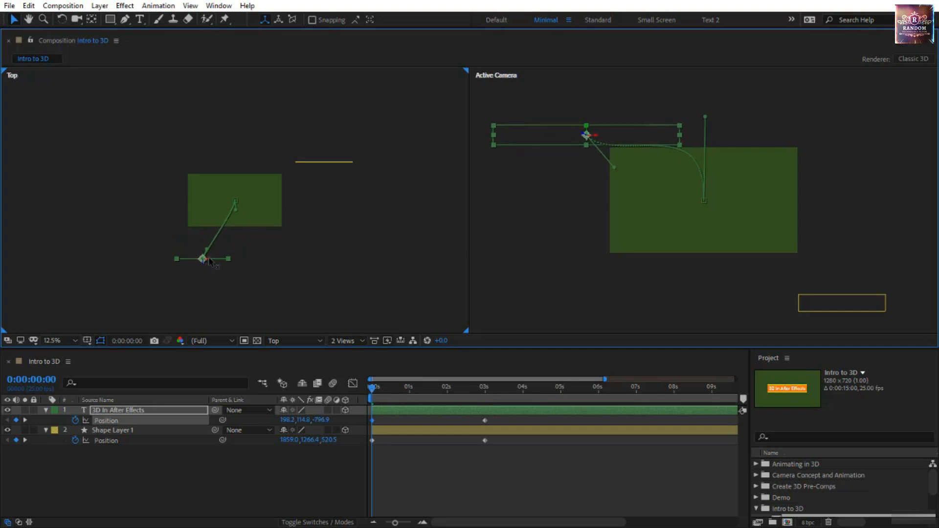
key(ctrl+z)
key(ctrl+z)
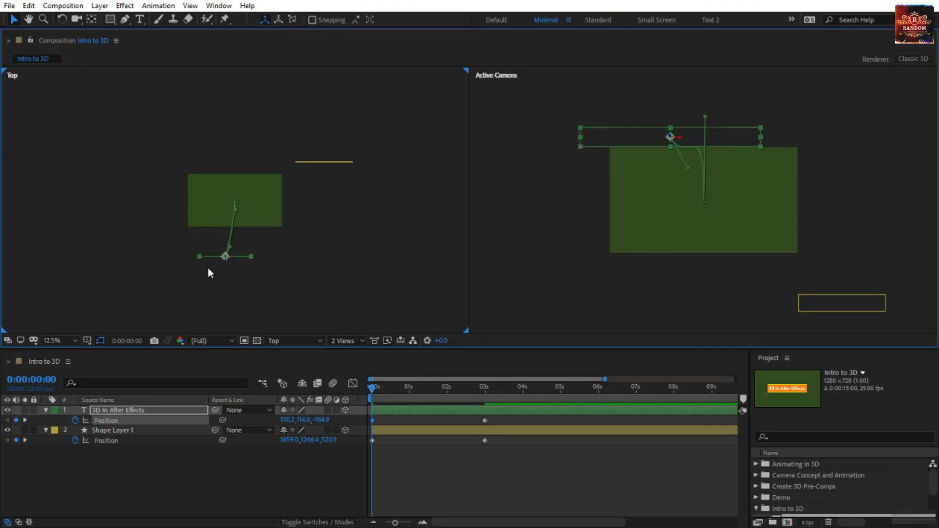
- Switch the Top viewport to Right and on to Bottom to examine the 3D In After Effects layer's motion path
click(303, 341)
click(303, 420)
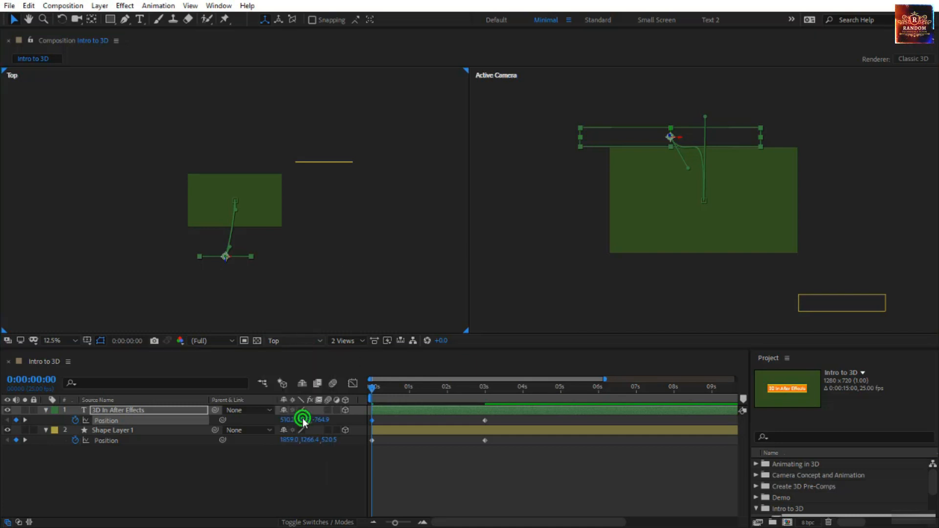
click(293, 341)
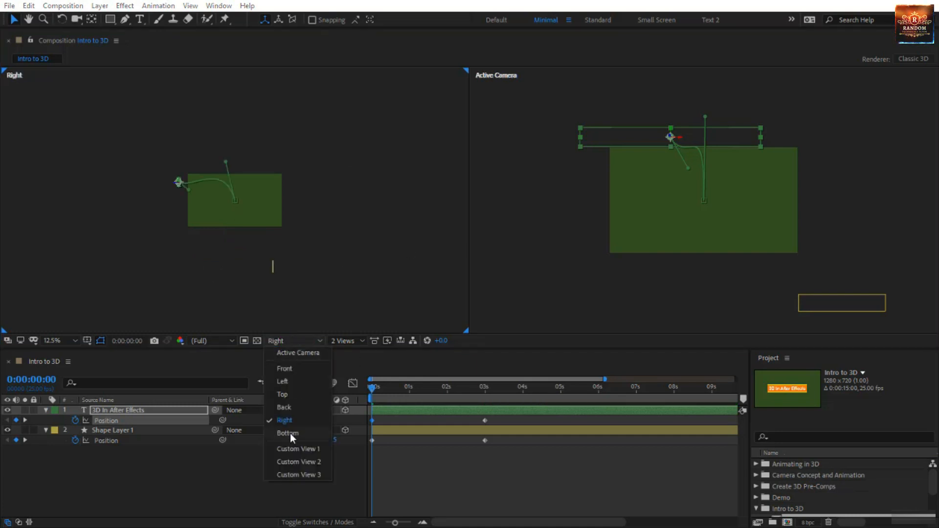
click(290, 433)
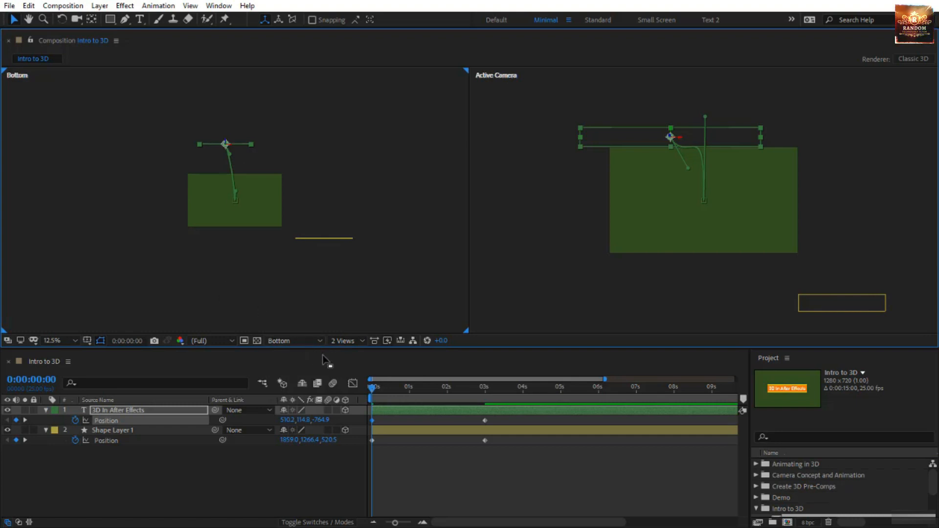
- Deselect the layers and preview the Intro to 3D animation from 0:00:00:00
click(372, 386)
click(419, 471)
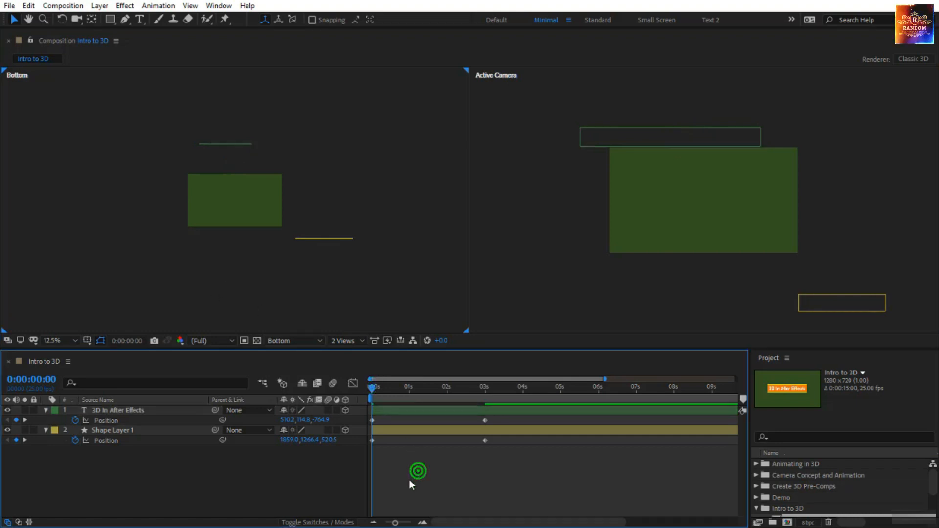
key(space)
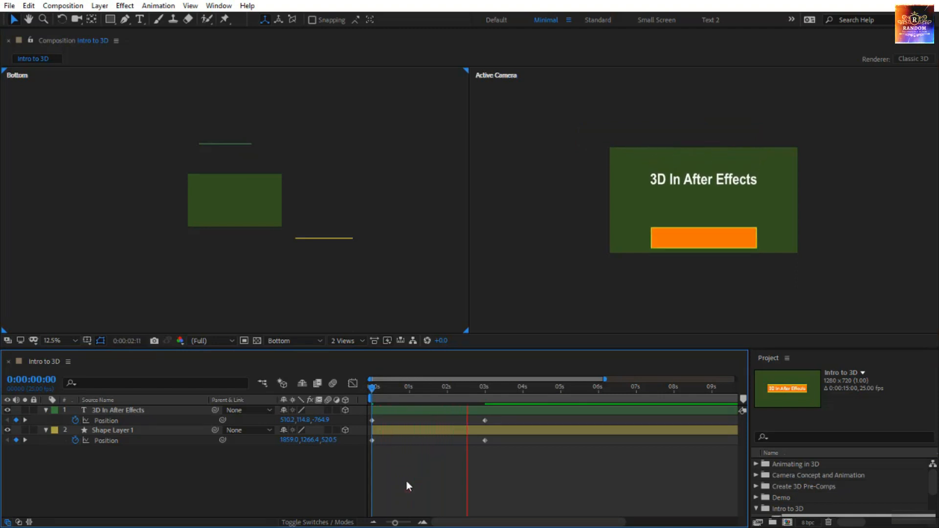
- Move both layers' end Position keyframes to 0:00:01:00, and shift all their Position keyframes about half a second later
click(448, 385)
drag(133, 468, 146, 413)
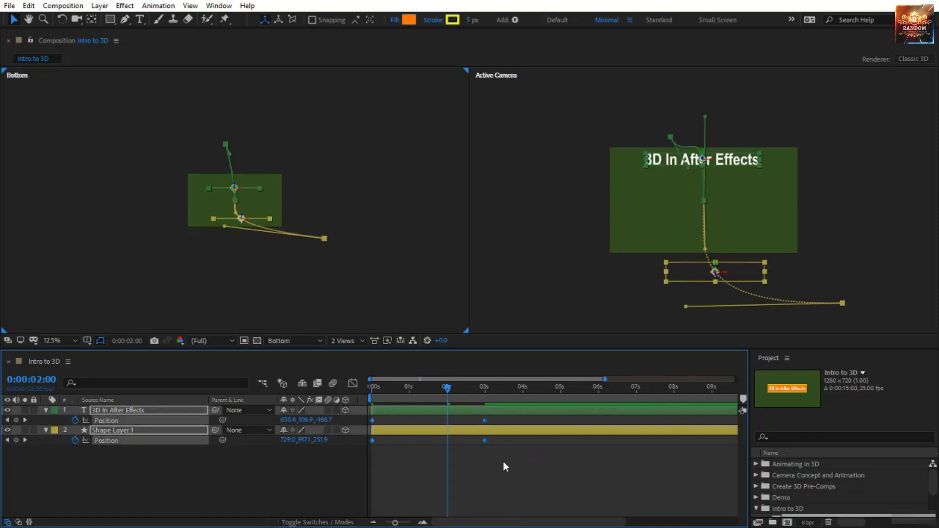
drag(499, 464, 413, 419)
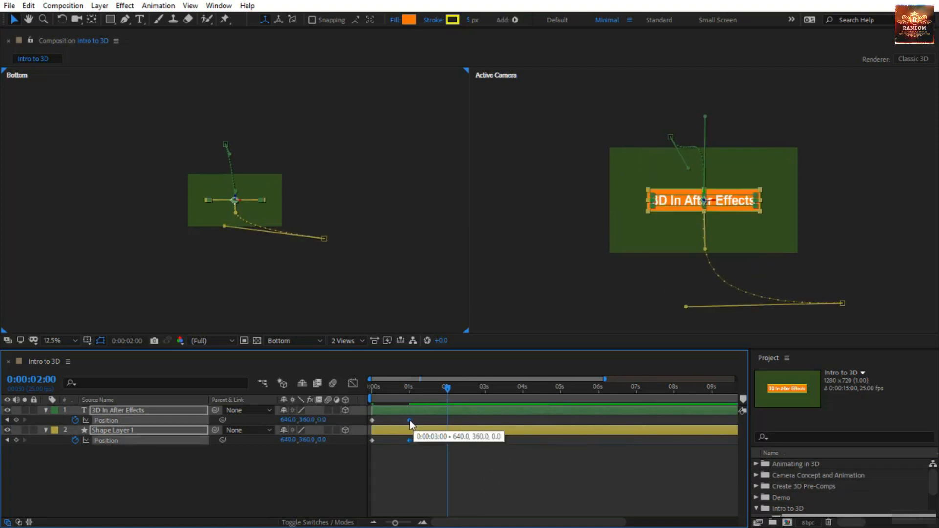
click(415, 456)
key(ctrl+a)
drag(410, 427, 428, 427)
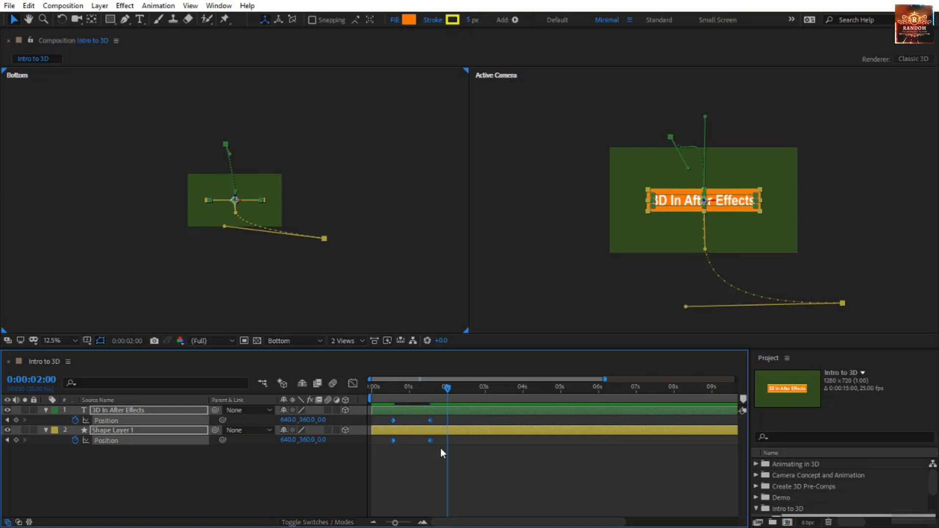
- Apply Easy Ease to both layers' Position keyframes and preview the animation from 0:00:00:00
drag(429, 389, 238, 424)
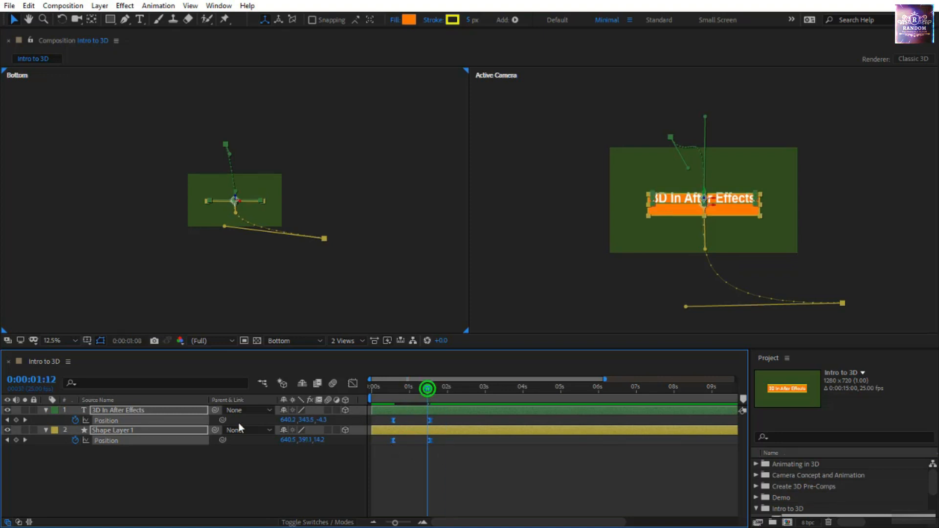
click(424, 497)
key(space)
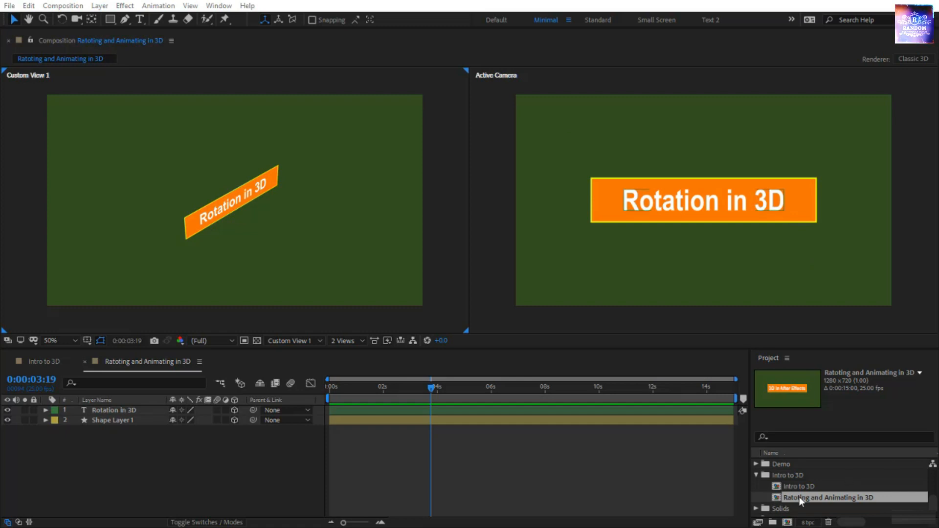
- Open the Ratoting and Animating in 3D composition and return to 0:00:00:00
double_click(843, 499)
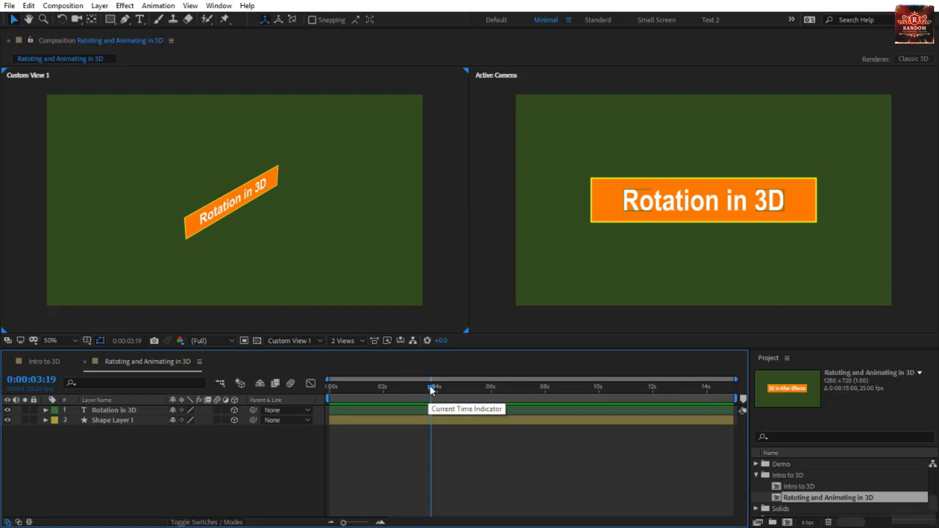
drag(429, 386, 424, 386)
key(Home)
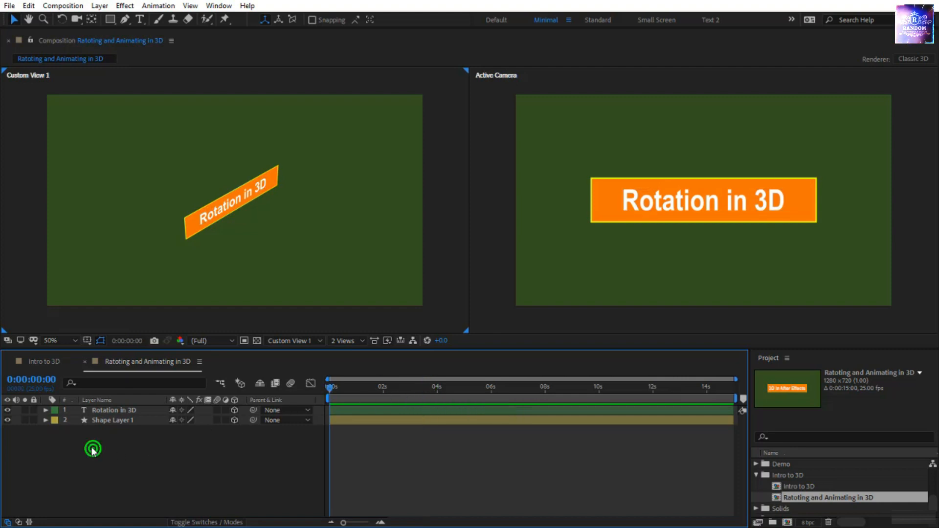
- Reveal the Orientation and rotation properties of the Rotation in 3D and Shape Layer 1 layers, leaving both layers deselected
drag(93, 446, 113, 407)
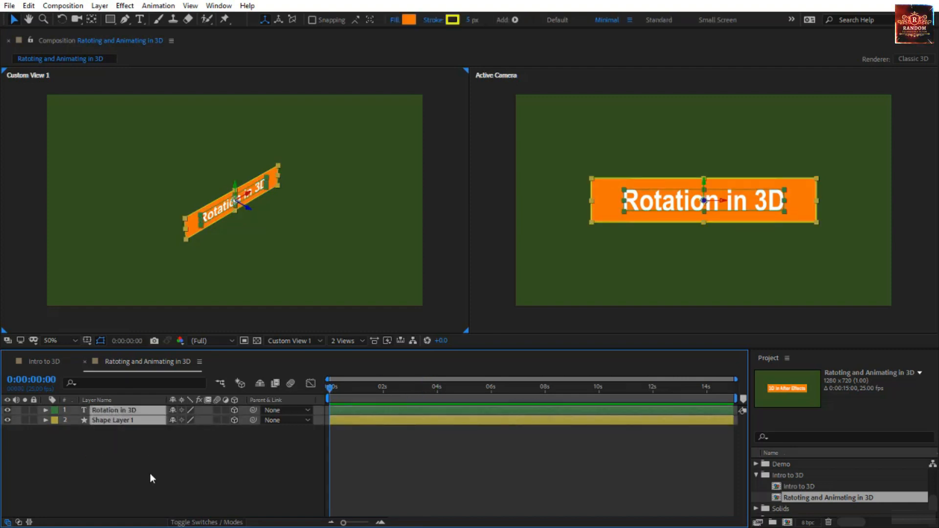
key(r)
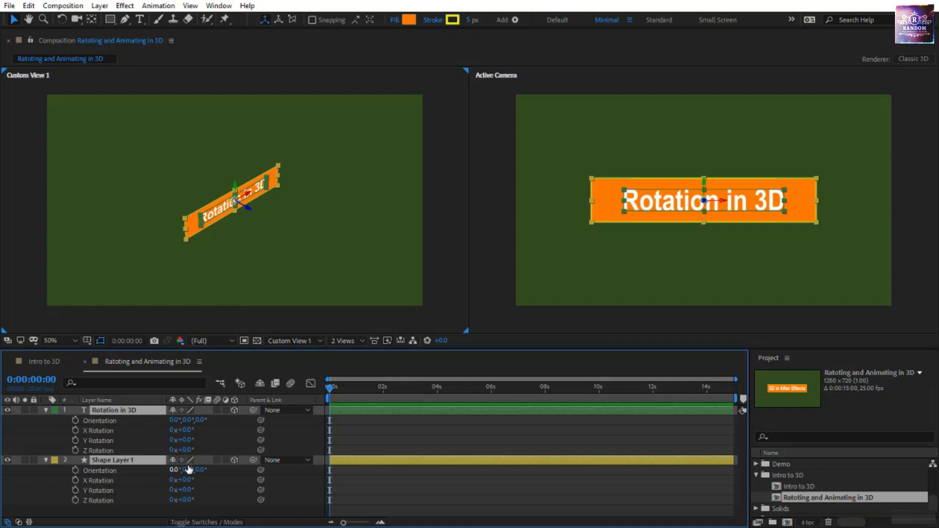
click(359, 439)
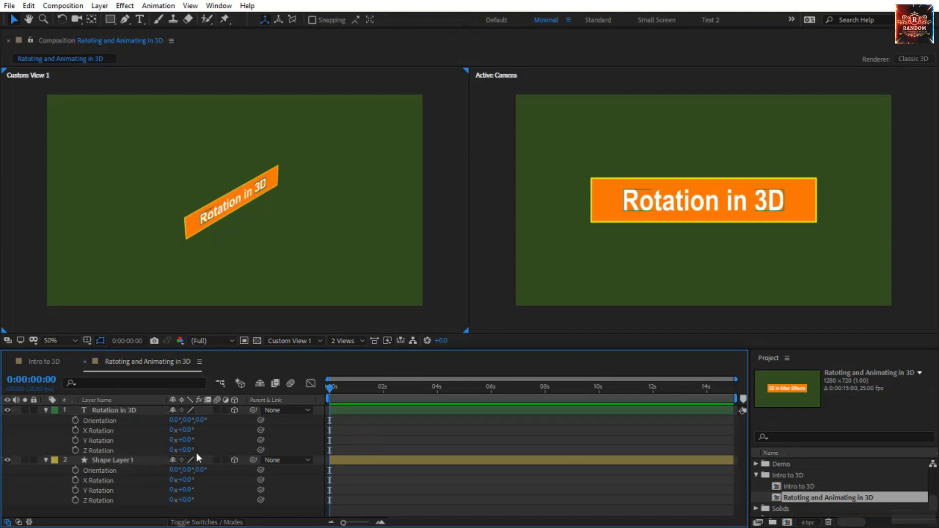
- Examine the Orientation and the X, Y and Z Rotation properties of the Rotation in 3D layer
click(104, 428)
click(110, 440)
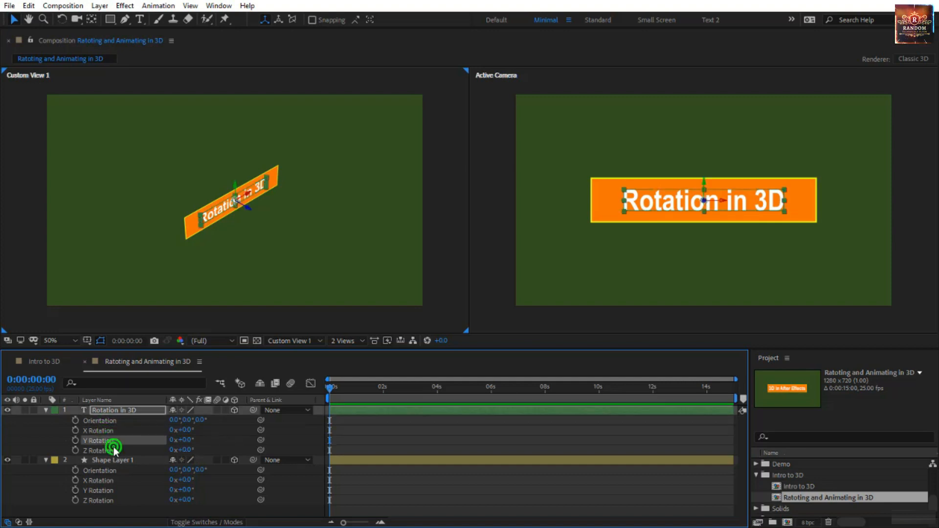
click(113, 449)
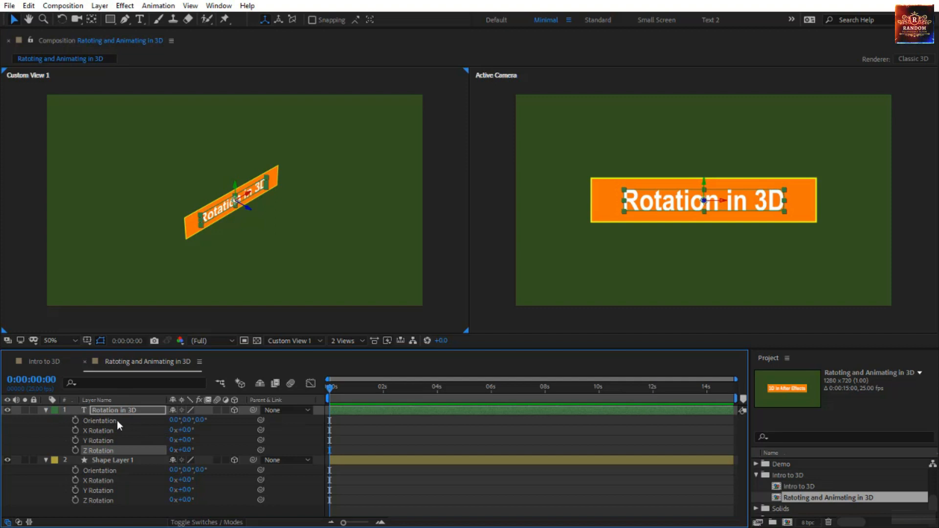
click(131, 421)
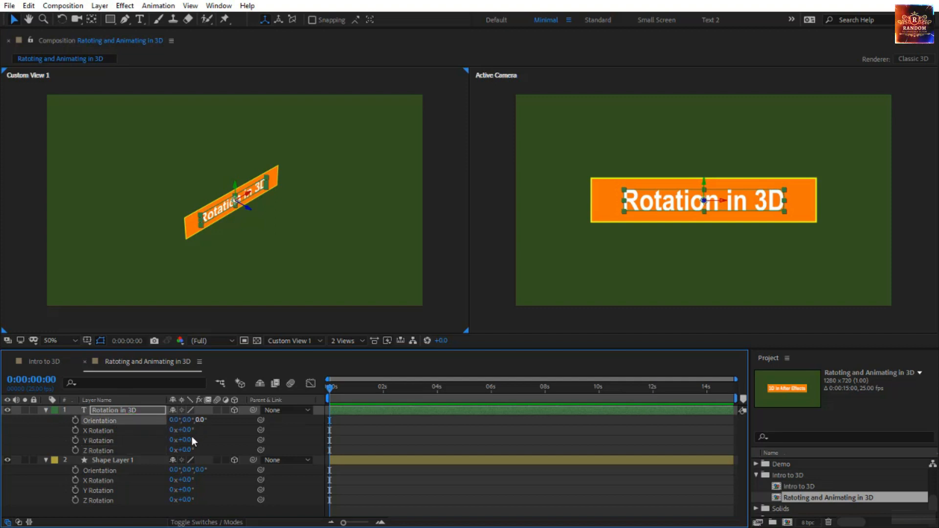
click(108, 433)
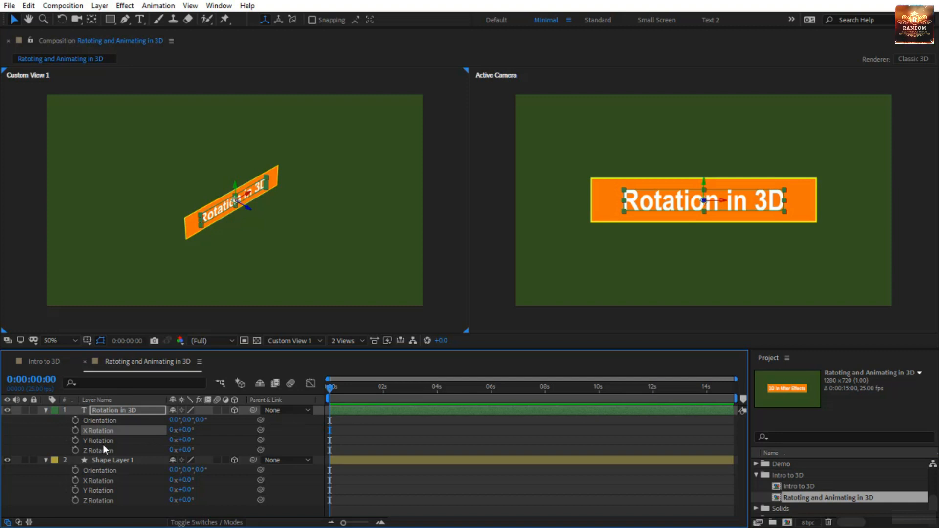
click(119, 450)
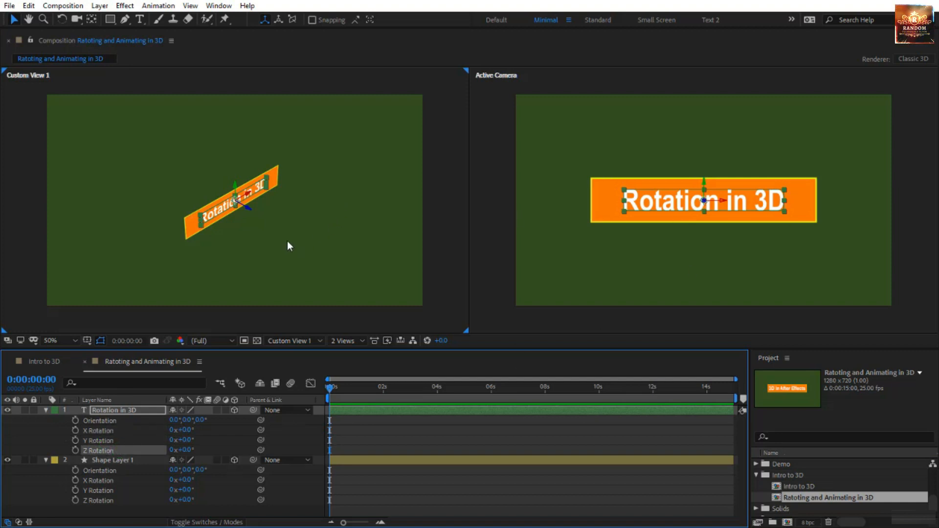
- Activate the Rotation tool, hide Shape Layer 1 and select the Rotation in 3D text layer
click(62, 19)
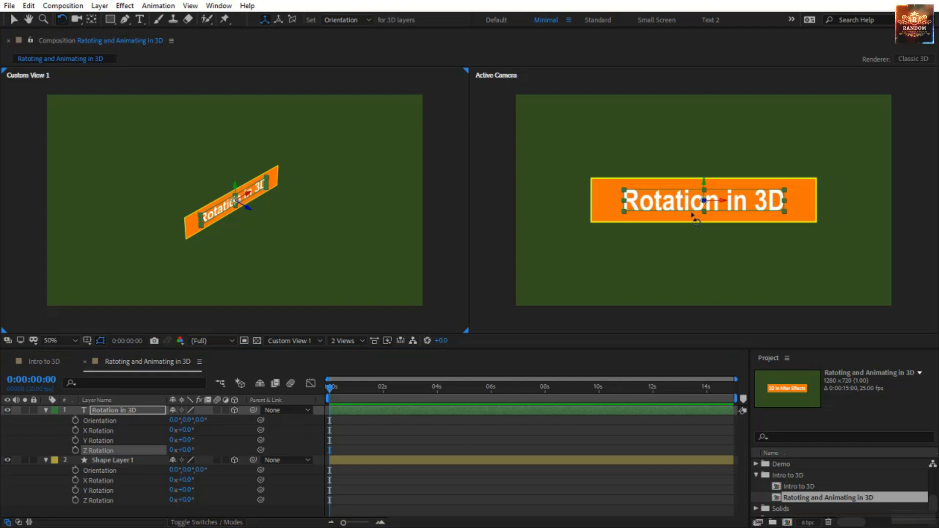
click(129, 463)
click(8, 461)
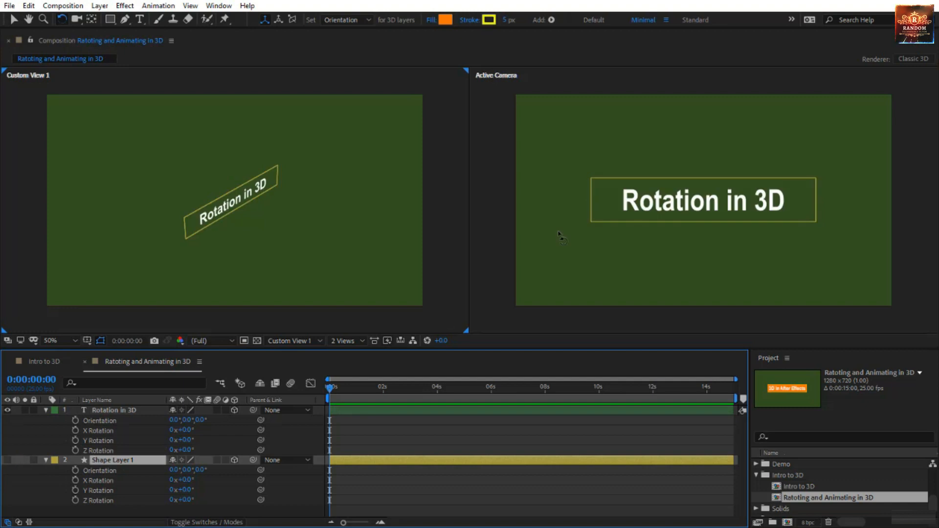
click(119, 410)
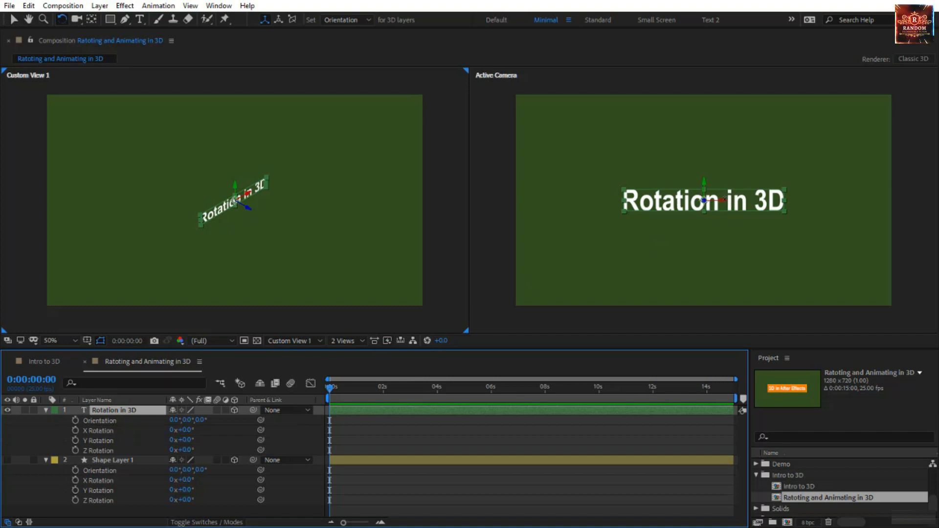
- Try rotating the text in the Active Camera view with the Rotation tool set to Orientation, and undo the changes
mouse_move(722, 199)
mouse_down()
mouse_move(720, 147)
mouse_move(720, 218)
mouse_move(721, 198)
mouse_move(705, 179)
mouse_move(729, 182)
mouse_move(698, 203)
mouse_move(709, 207)
mouse_move(645, 241)
mouse_move(695, 246)
mouse_move(735, 211)
mouse_up()
key(ctrl+z)
key(ctrl+z)
key(ctrl+z)
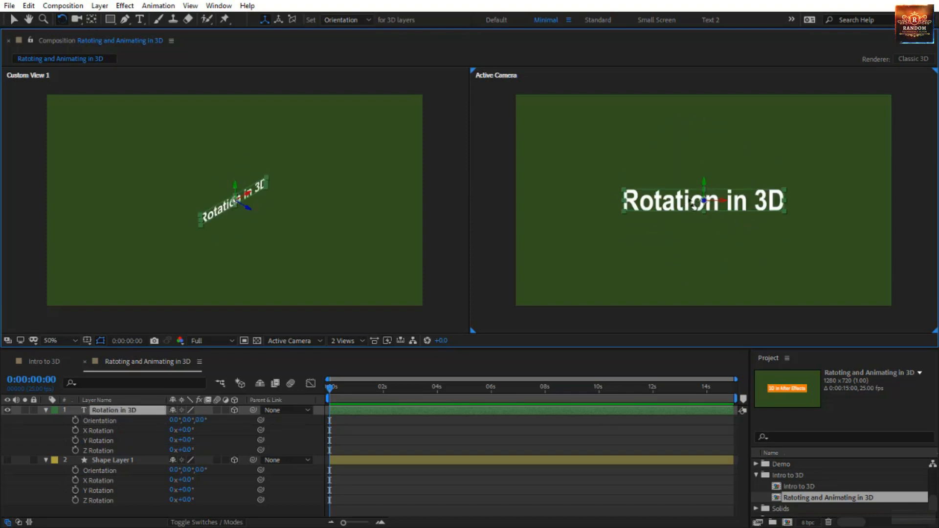
- Try tilting the text freely to an Orientation of about 65.2°, 13.7°, 351.2° and about 349°, 6.4°, 355°, and undo both rotations
mouse_move(665, 202)
mouse_down()
mouse_move(691, 234)
mouse_move(663, 216)
mouse_up()
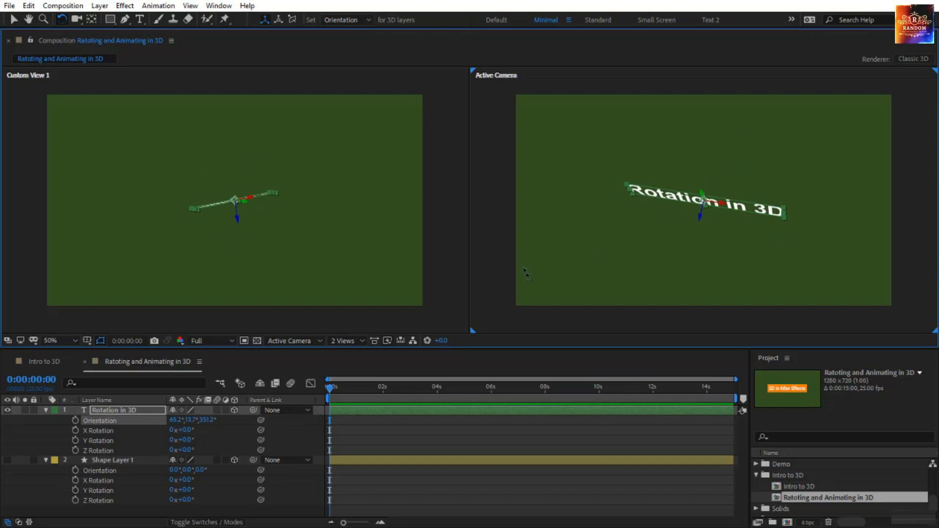
drag(695, 206, 694, 188)
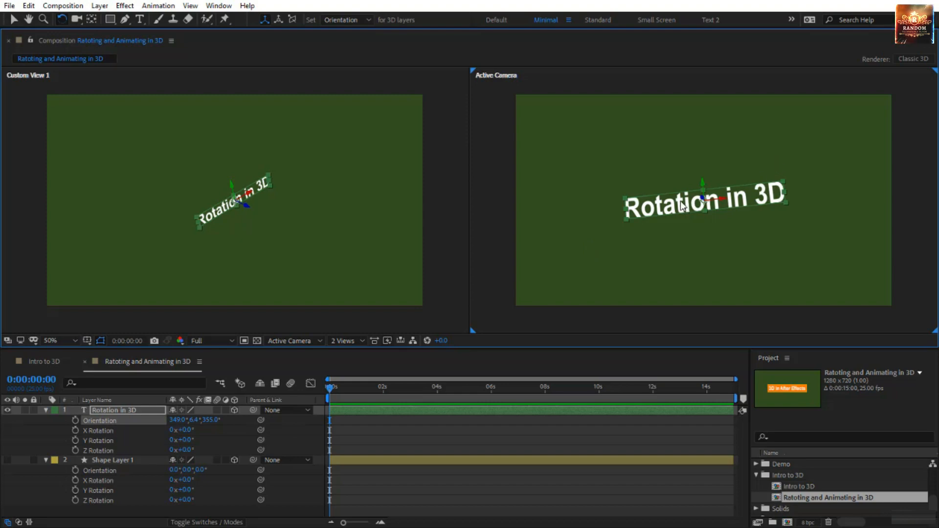
key(ctrl+z)
key(ctrl+z)
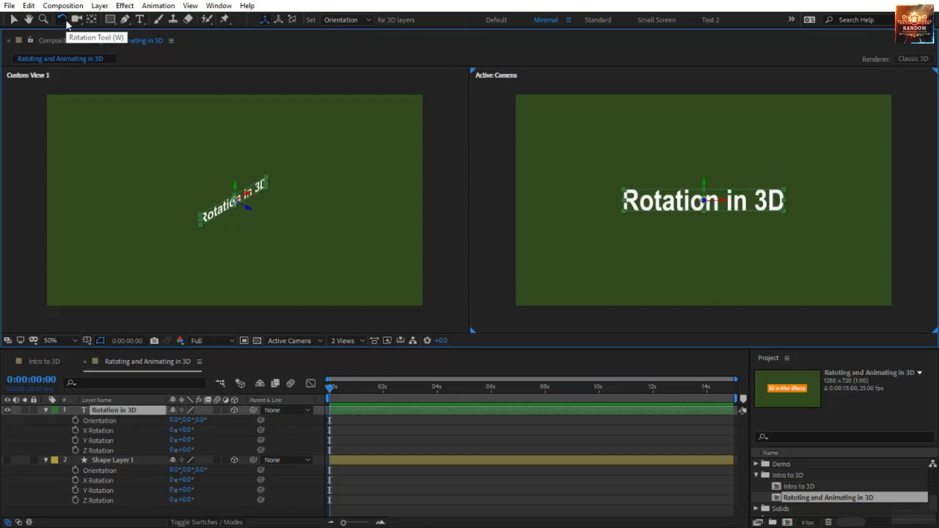
- Compare the Rotation tool's Orientation and Rotation options for 3D layers, and leave it set to Rotation
click(353, 21)
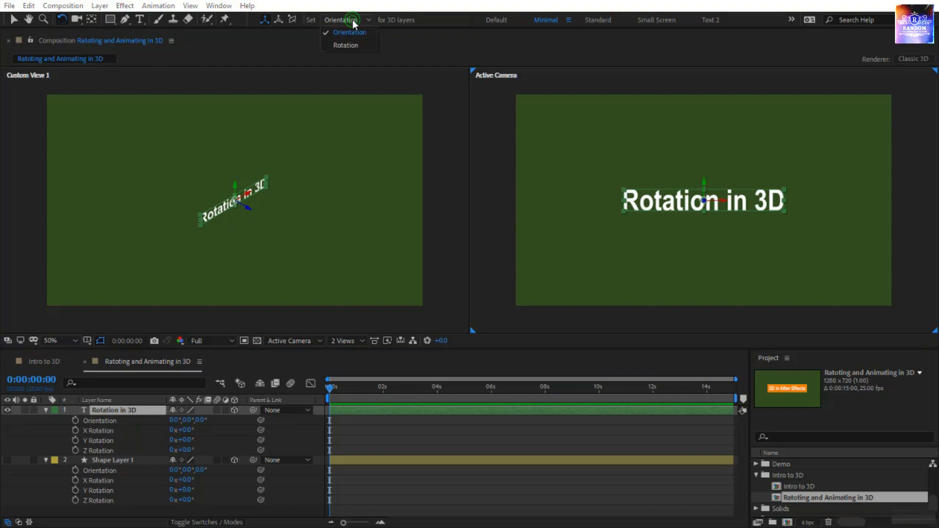
click(351, 44)
click(341, 19)
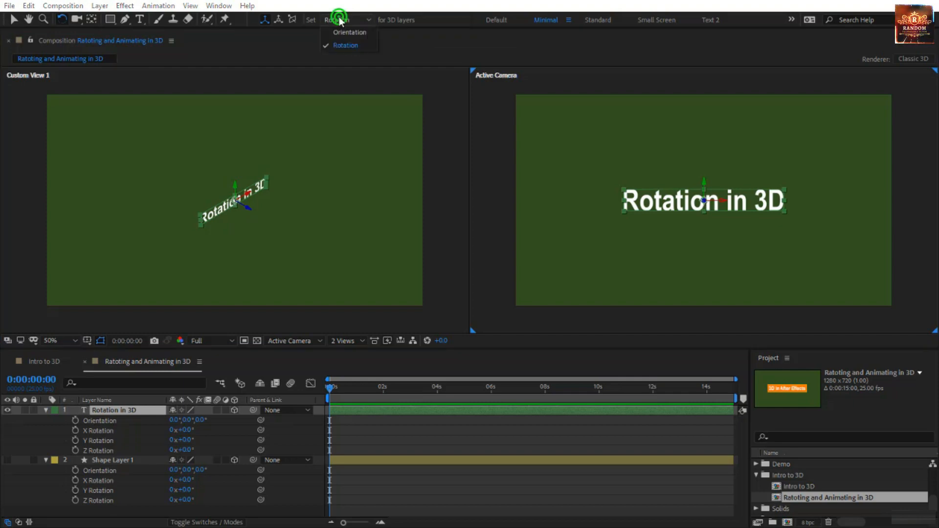
click(339, 31)
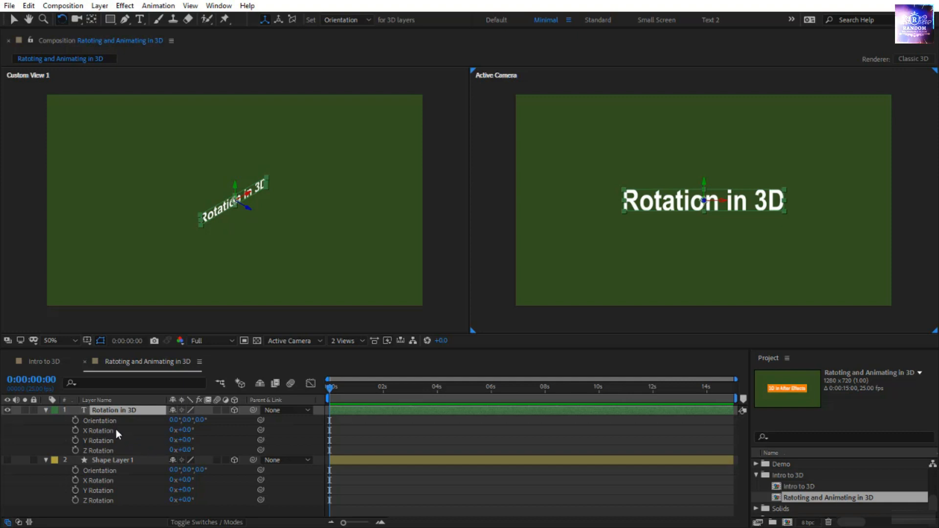
click(353, 21)
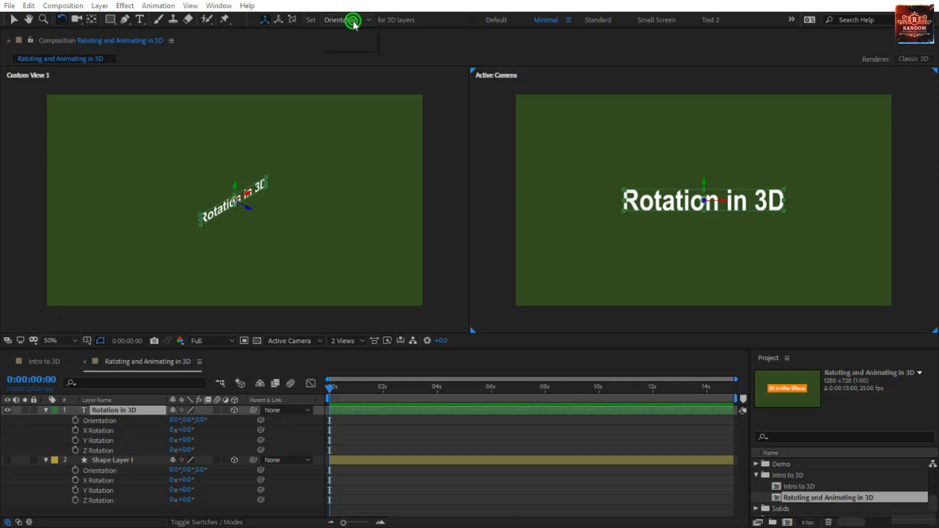
click(357, 45)
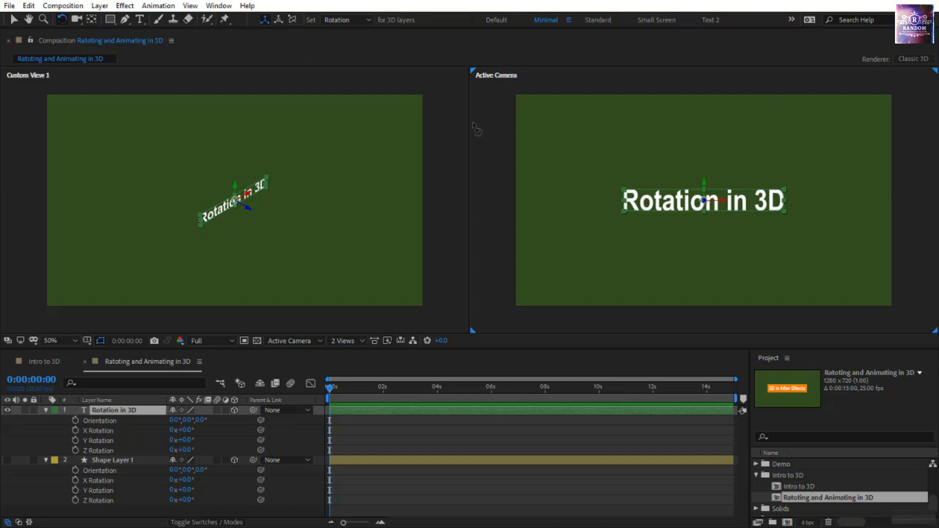
- Try rotating the text to about X 9.4°, Y -69.7° and Z 6.6°, undo it, and show Shape Layer 1 again
click(668, 196)
drag(668, 195, 690, 199)
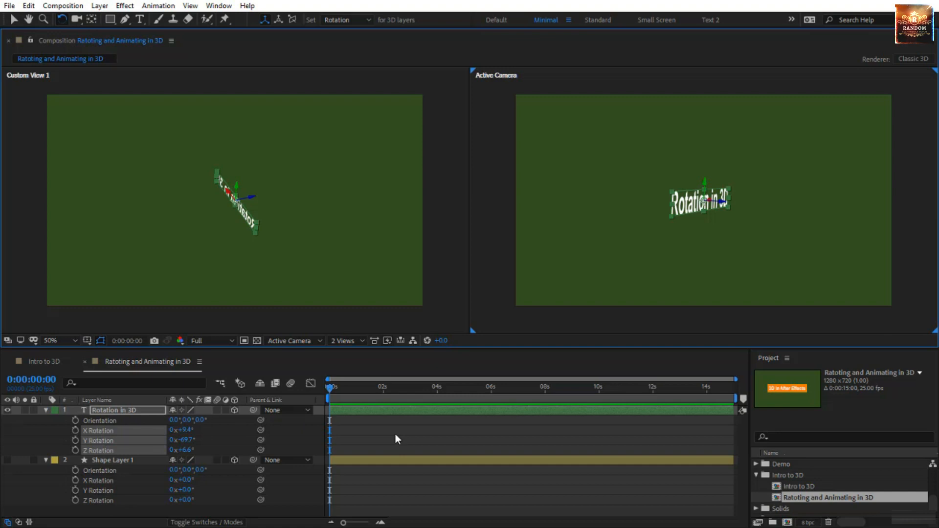
key(ctrl+z)
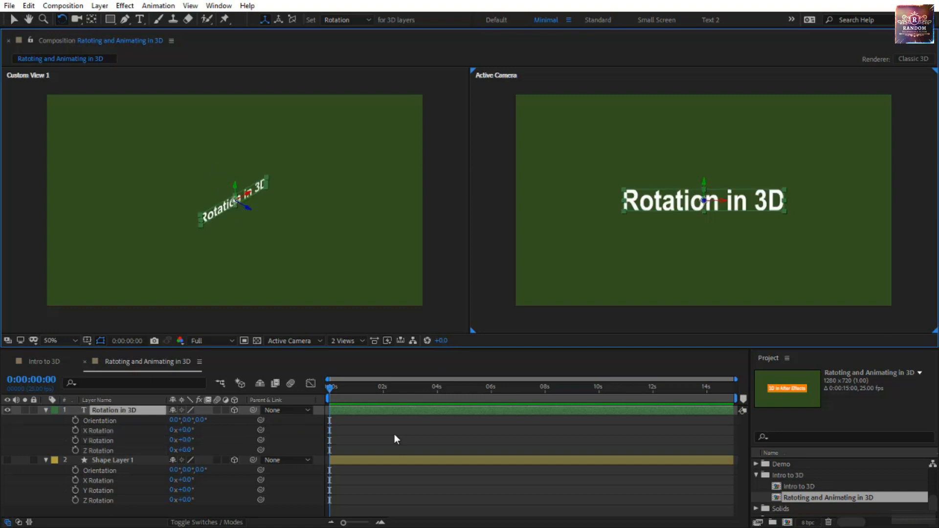
click(7, 460)
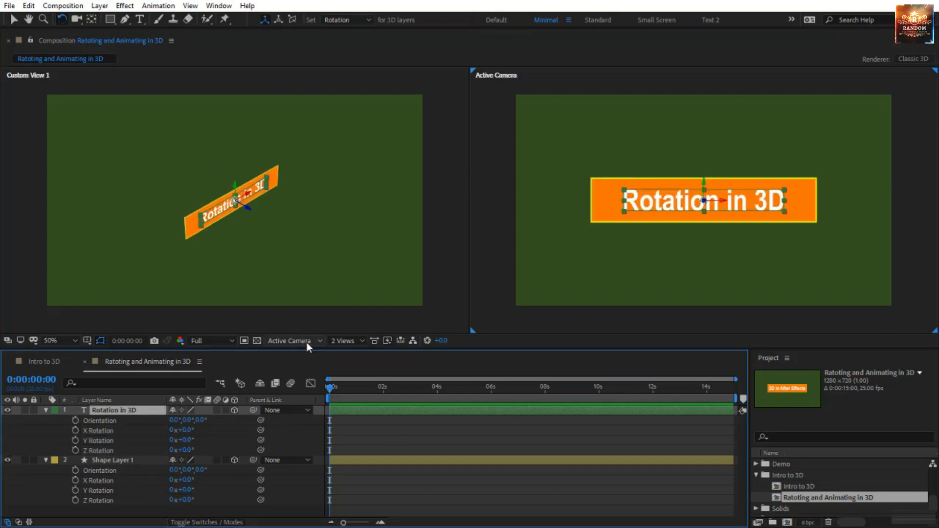
- Switch the Custom View 1 viewport to the Top view, leaving the other viewport on Active Camera
click(371, 288)
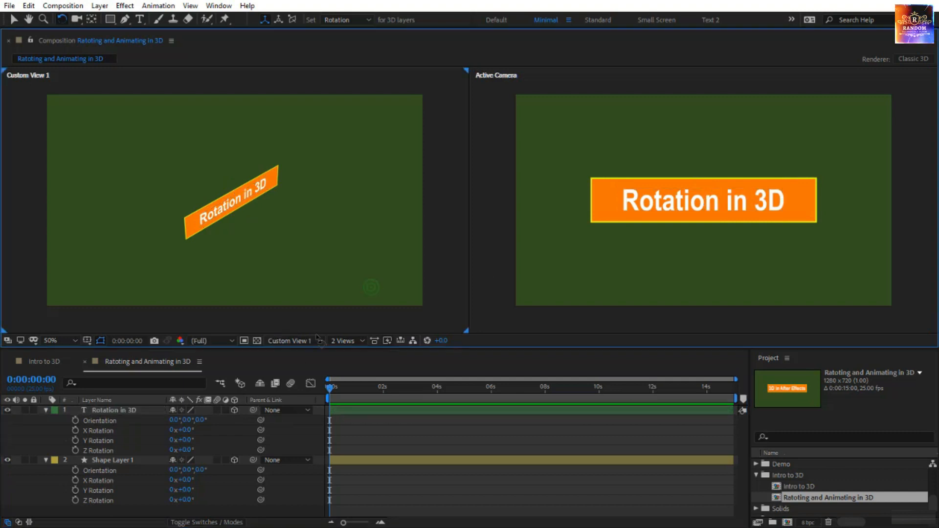
click(295, 341)
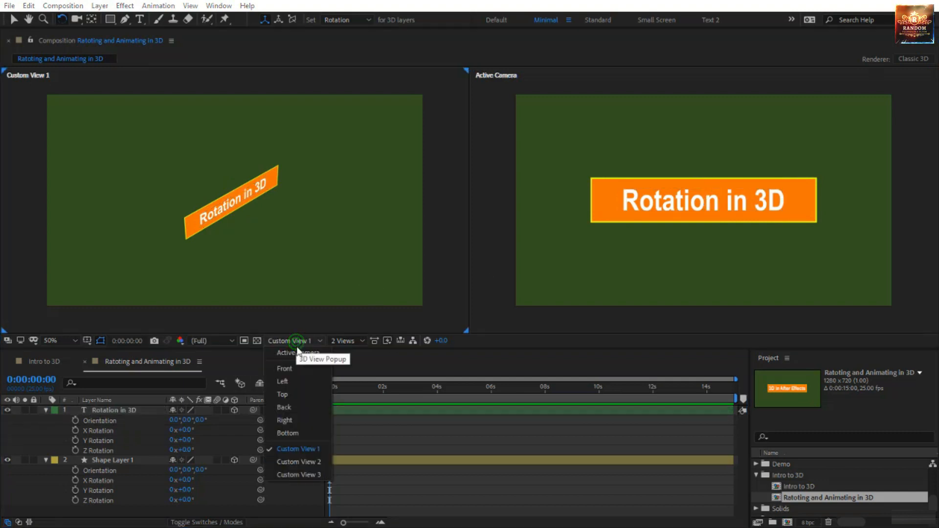
click(282, 394)
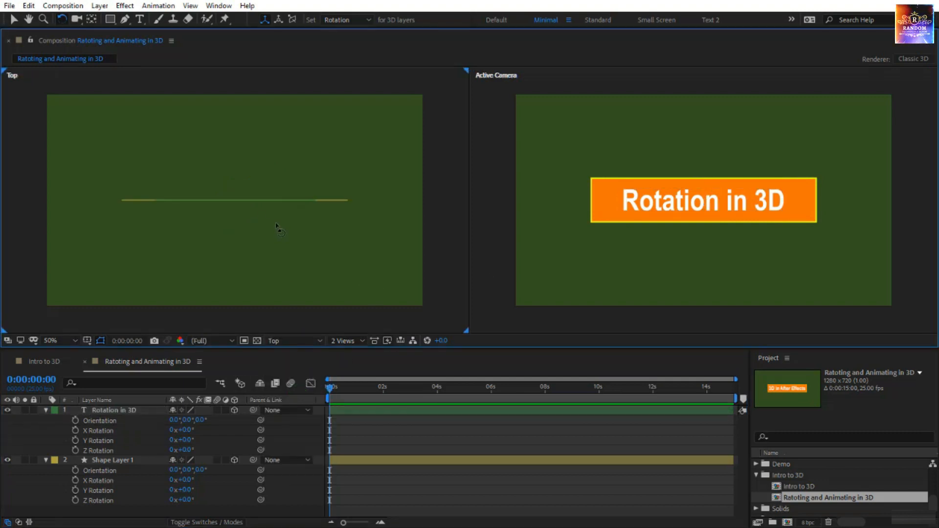
- Try rotating the Rotation in 3D text to a Y Rotation of -34° using its green axis in the Active Camera view
click(691, 204)
click(148, 410)
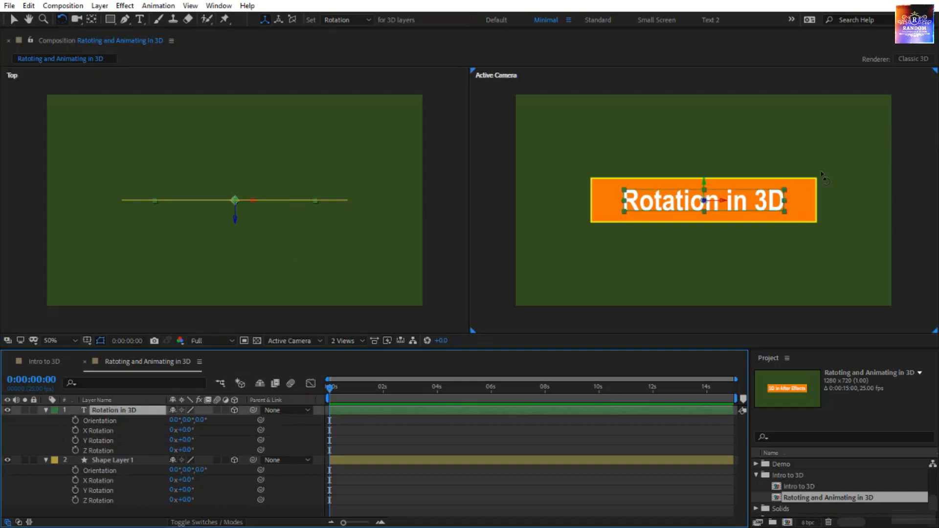
click(731, 205)
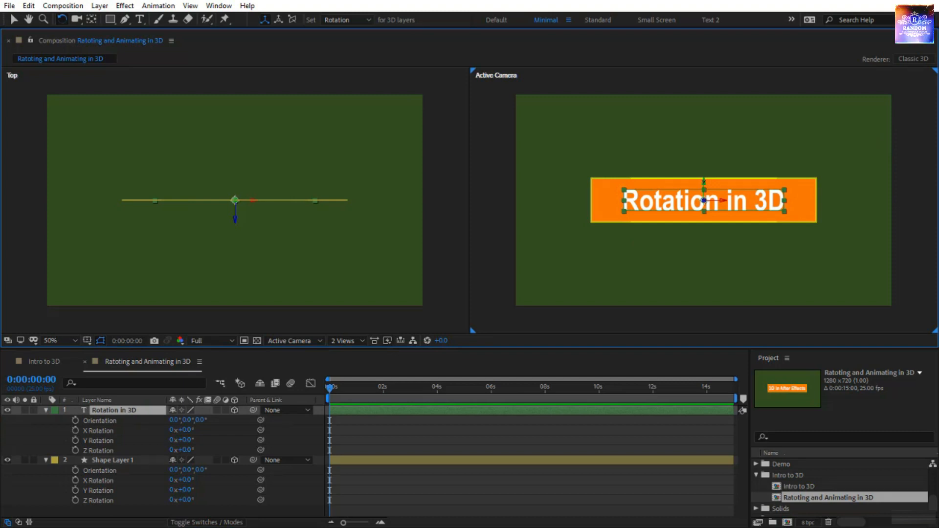
drag(704, 182, 703, 183)
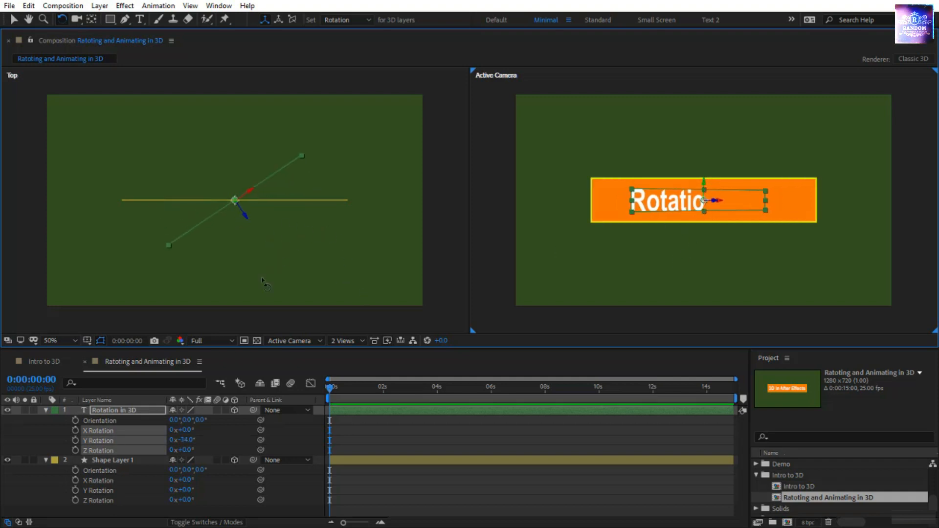
click(291, 293)
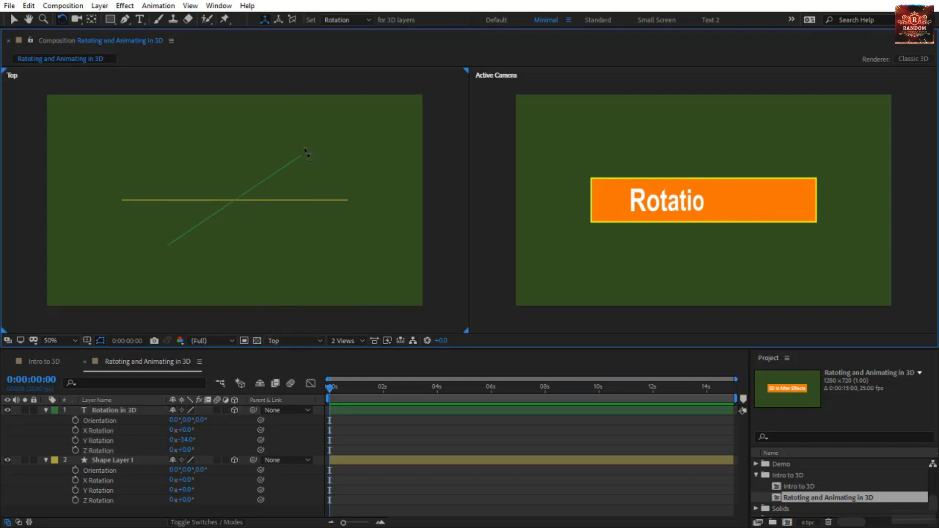
click(131, 410)
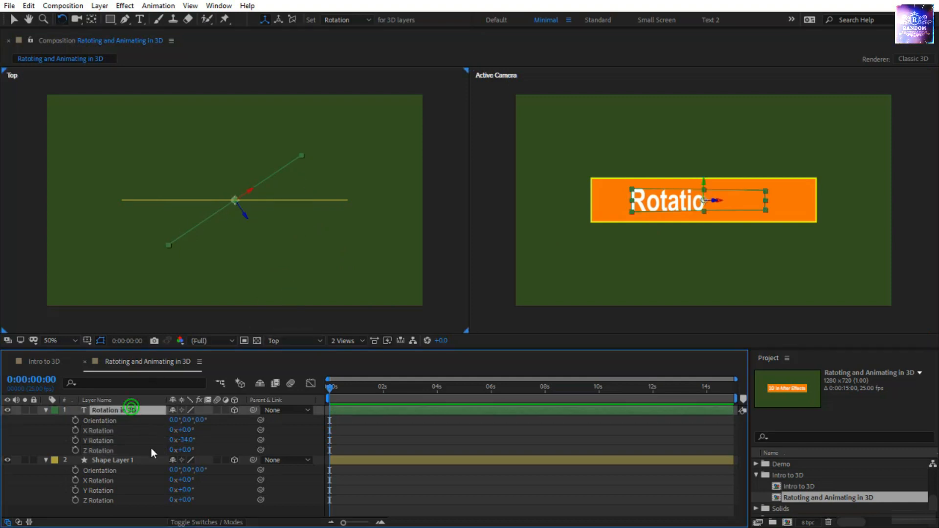
click(137, 457)
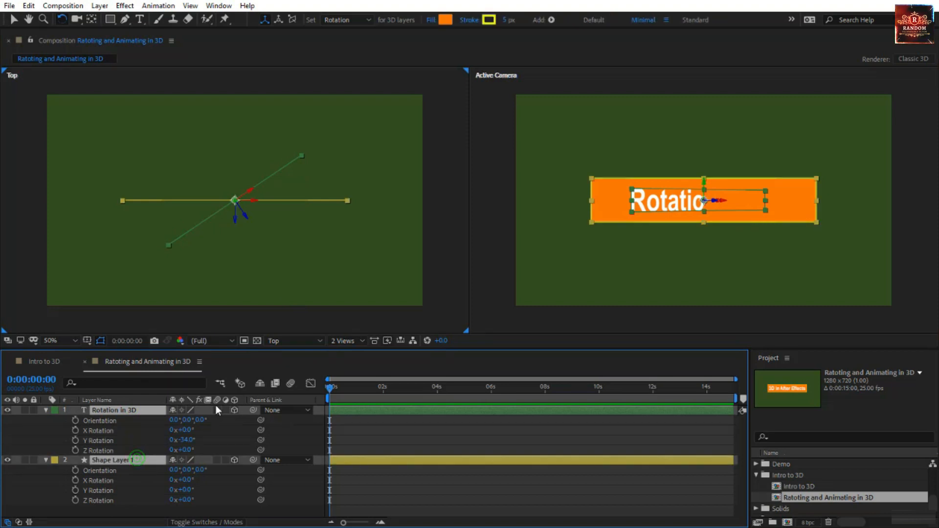
click(424, 447)
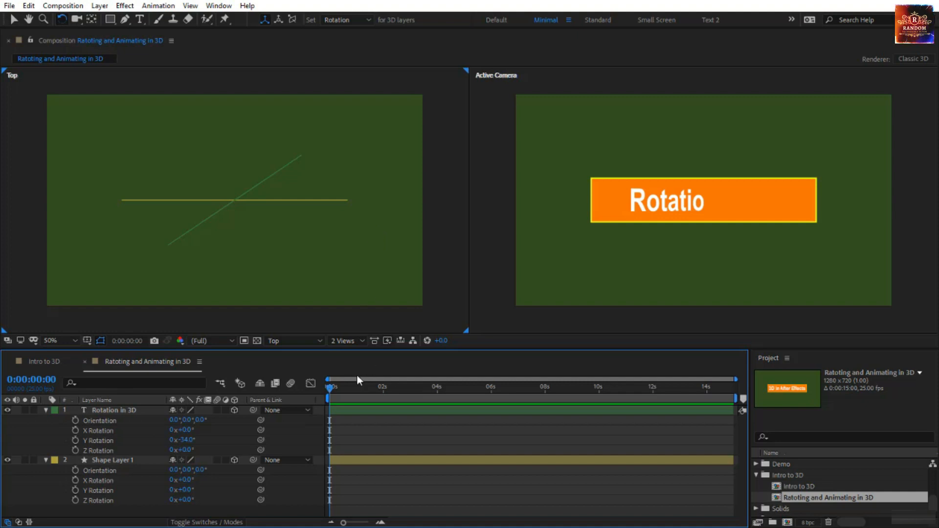
- Try changing the text layer's Y Rotation value in the timeline, and undo the change
click(210, 410)
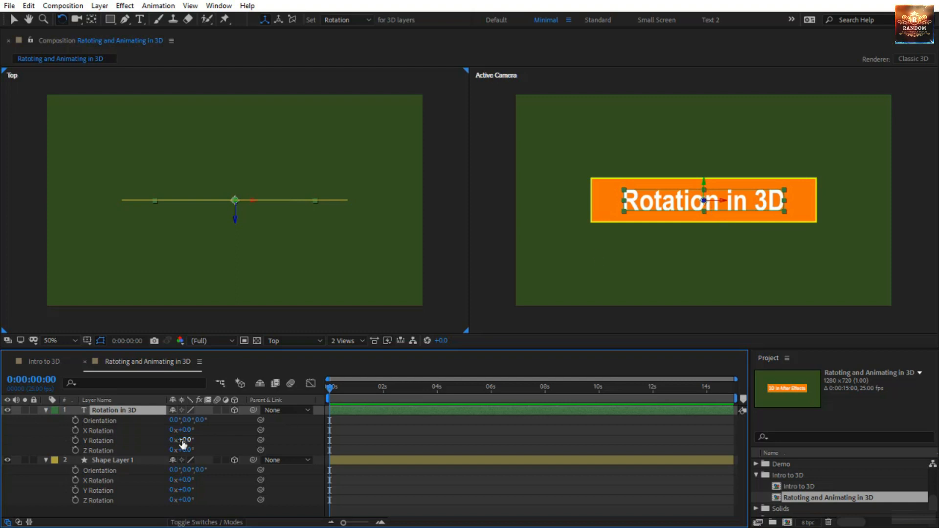
drag(184, 442, 219, 441)
key(ctrl+z)
- At 4 seconds, add a Y Rotation keyframe to the text and Position keyframes to both the text and Shape Layer 1
drag(333, 388, 440, 386)
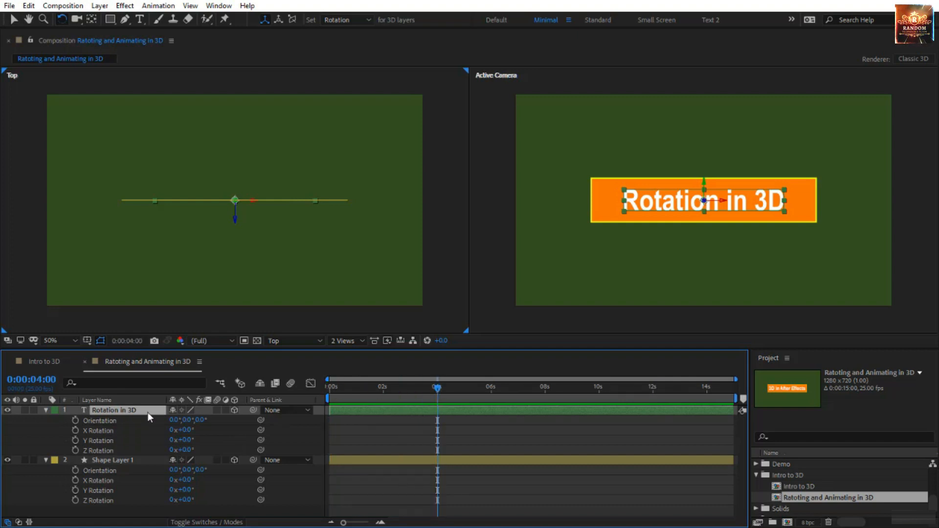
click(75, 440)
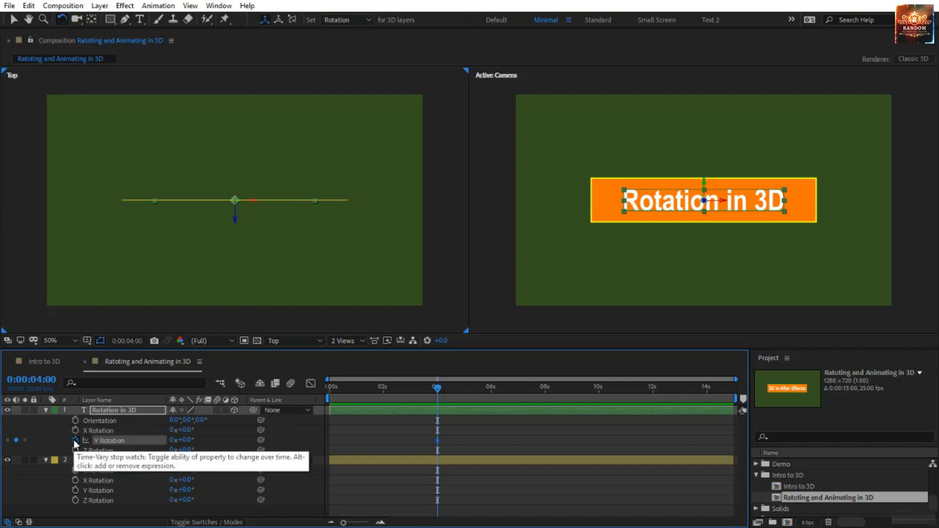
click(122, 414)
ctrl+click(120, 461)
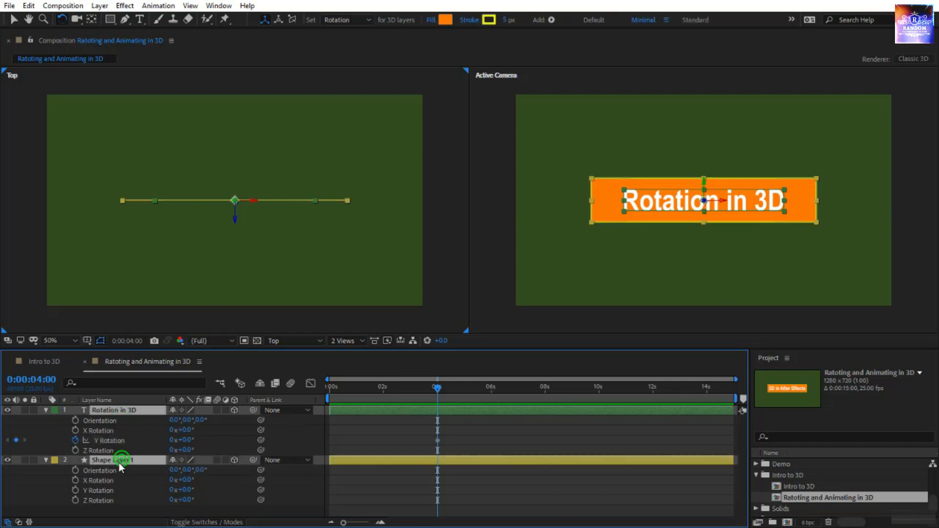
key(shift+p)
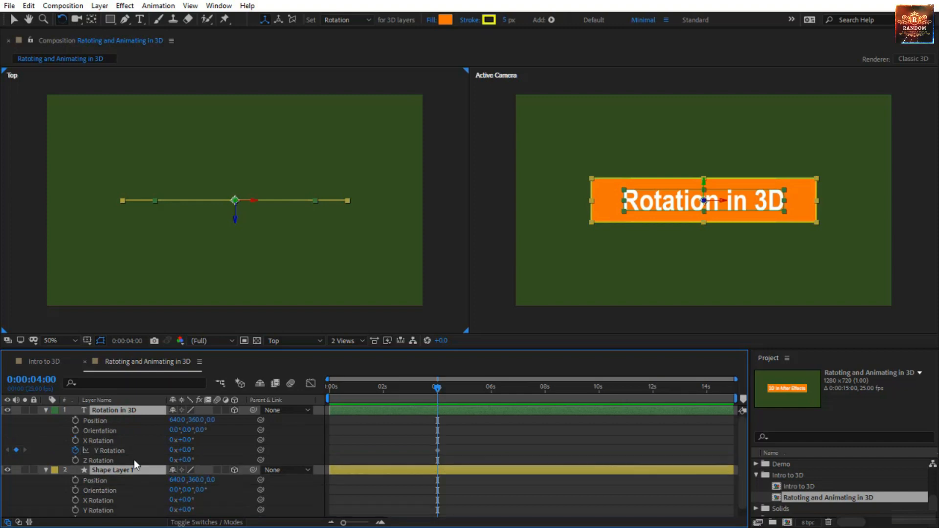
click(76, 420)
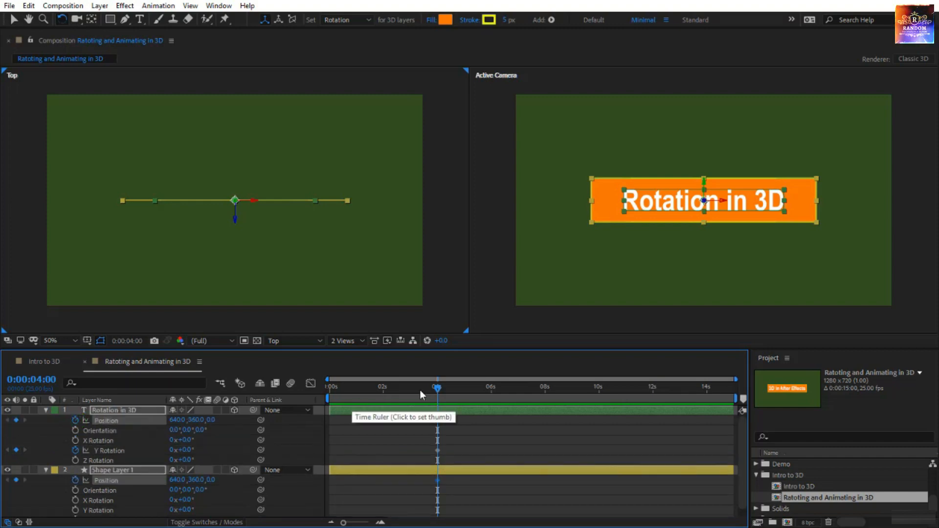
- At the 4-second keyframe, move the text layer's anchor point to the left edge of the text
key(Home)
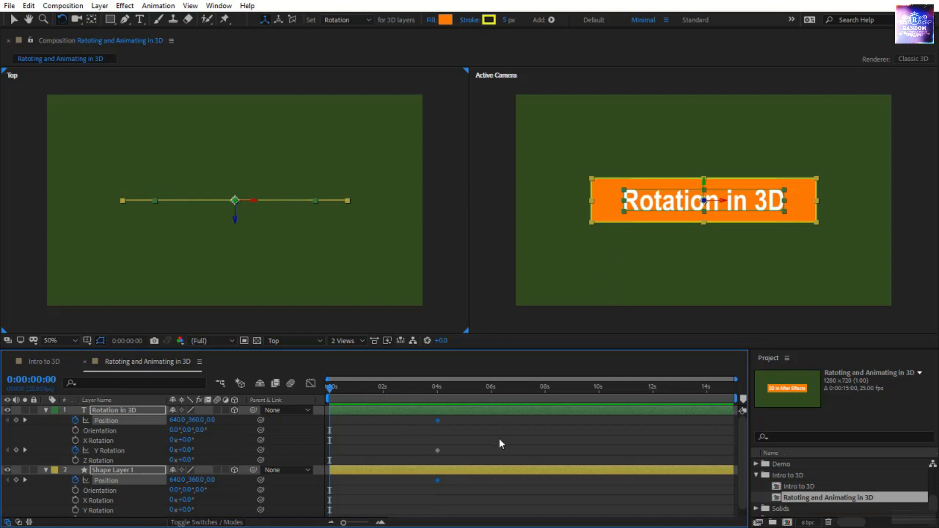
key(v)
click(706, 205)
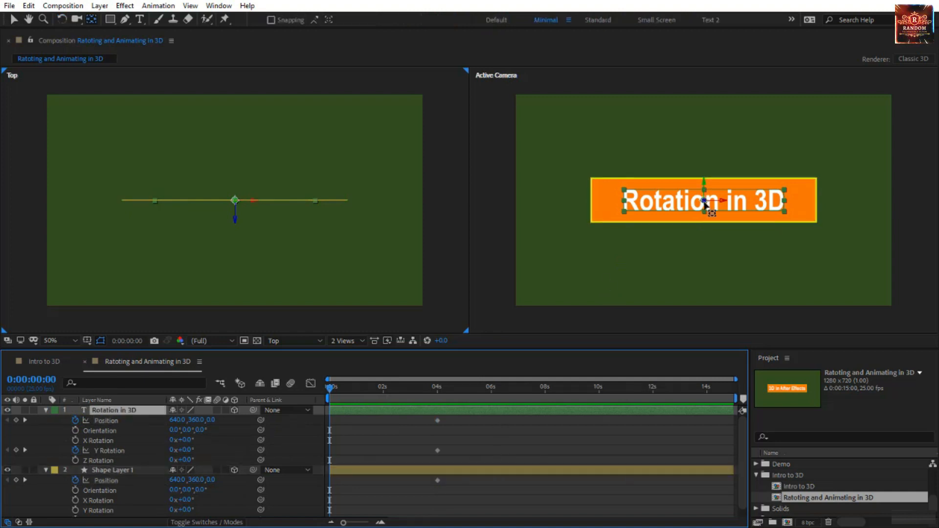
key(k)
drag(704, 204, 626, 204)
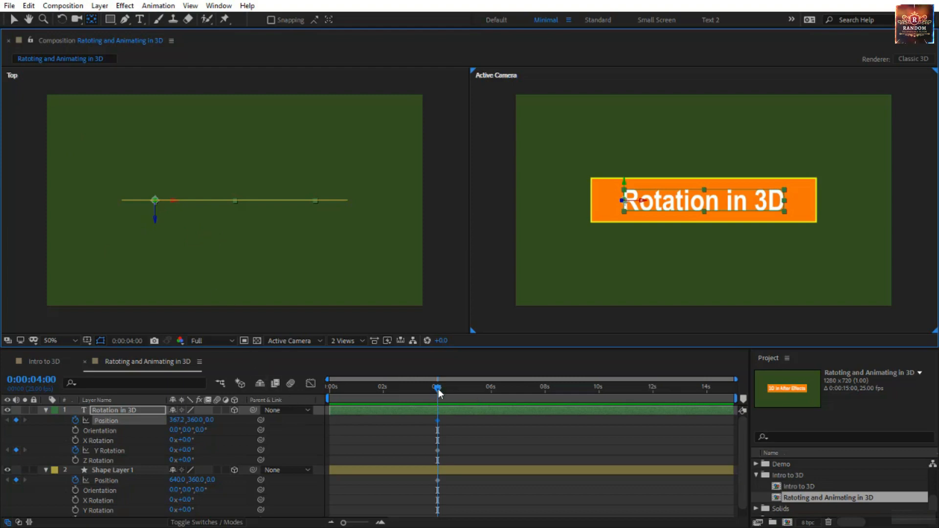
- At 0 seconds, set the text's Y Rotation to 85° and its X position to about -34, and scrub through the animation
drag(438, 388, 324, 403)
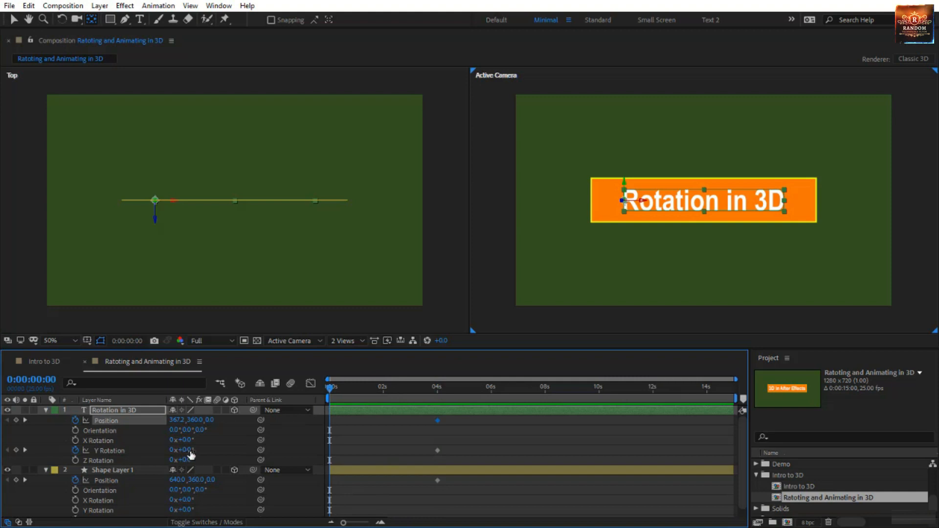
drag(189, 450, 232, 442)
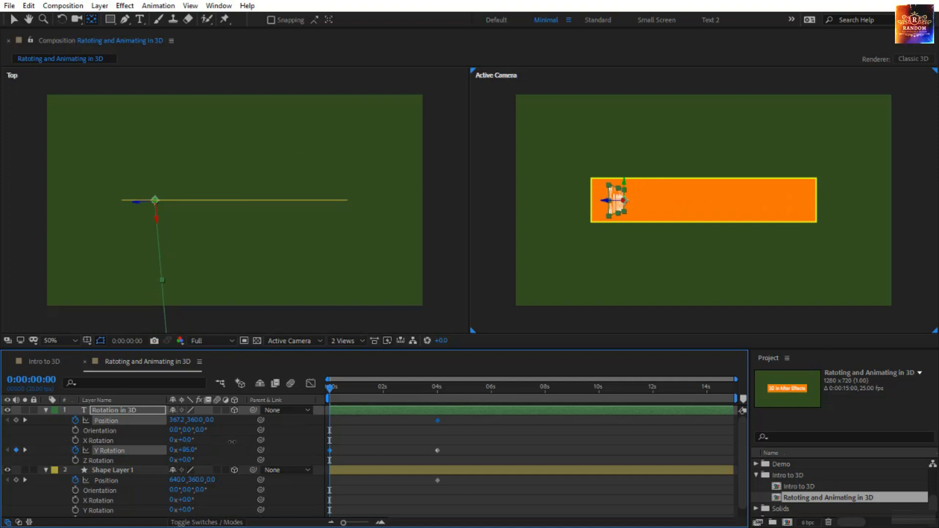
drag(175, 420, 74, 421)
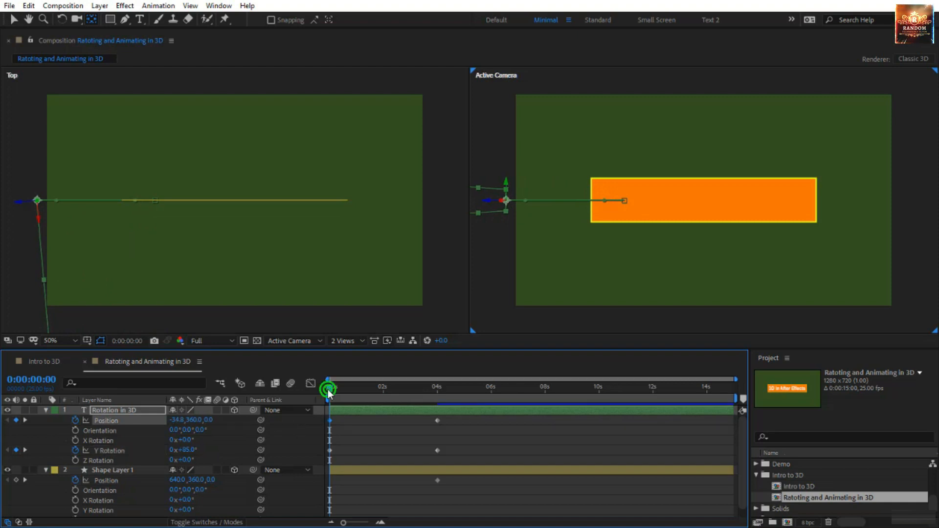
drag(328, 391, 442, 393)
- Try curving the text's Position path downward with both keyframe handles in the Active Camera view, and undo the curve
click(119, 421)
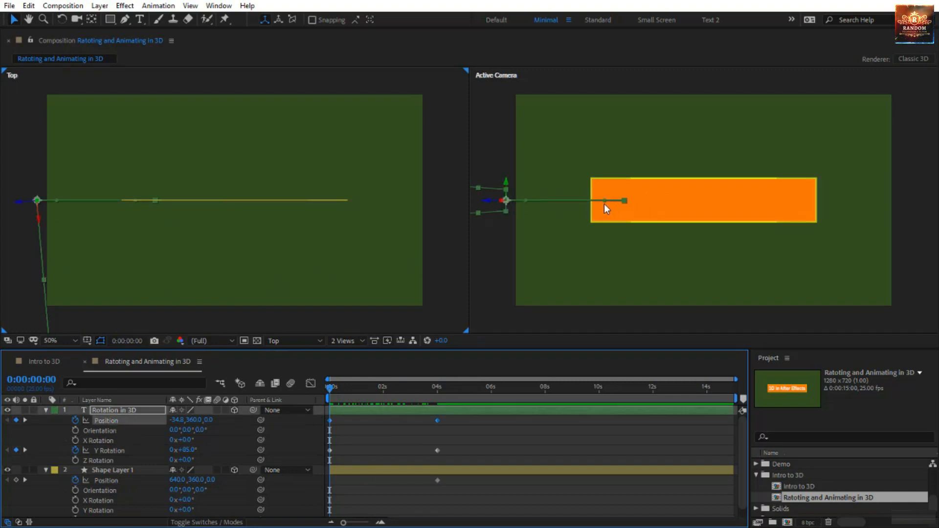
drag(606, 199, 586, 281)
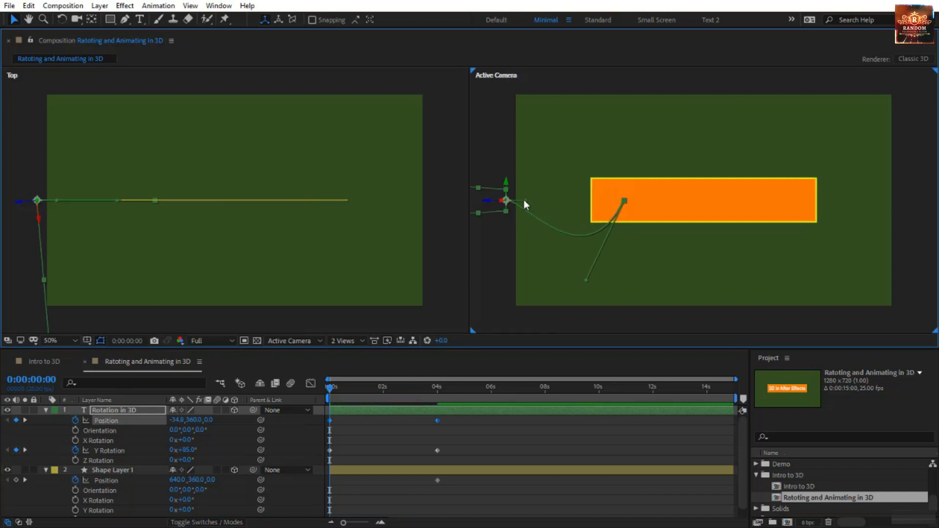
drag(524, 200, 535, 293)
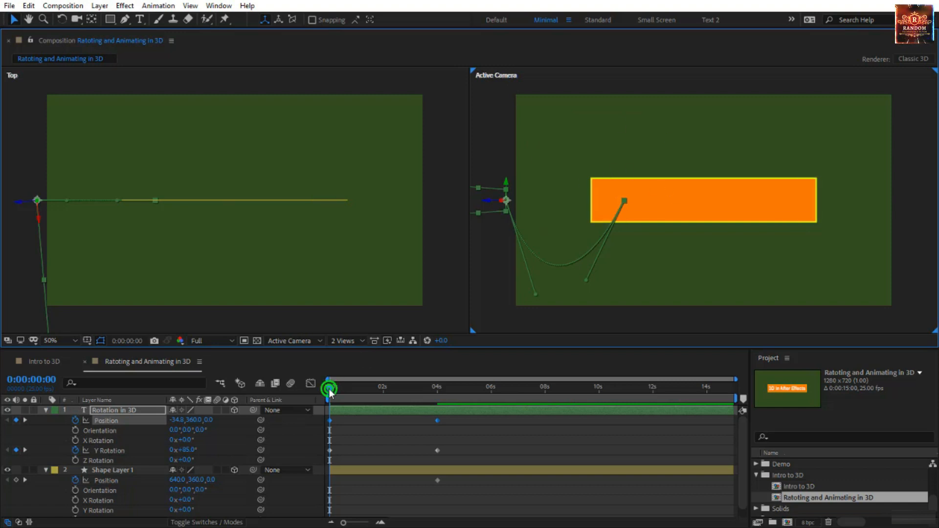
drag(330, 390, 463, 412)
key(Home)
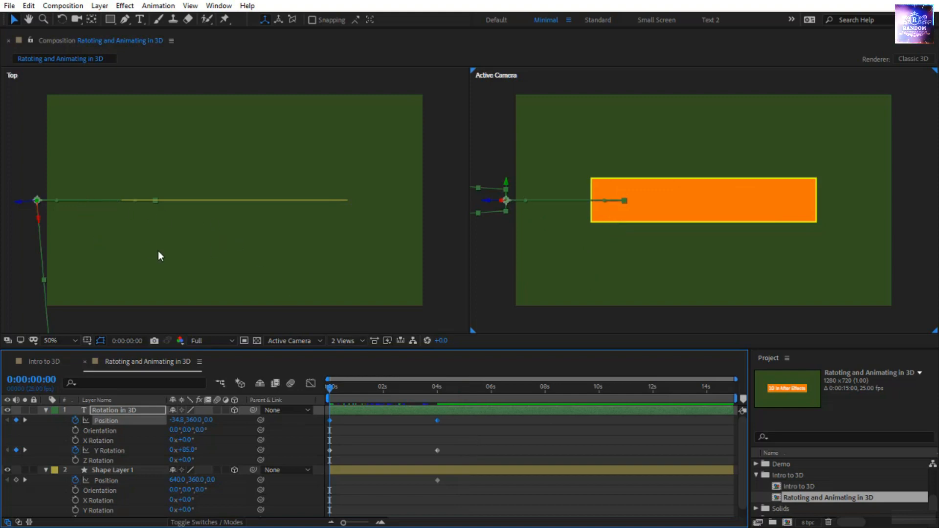
- Curve the text's Position path toward the camera with both keyframe handles in the Top view, and preview the animation
click(158, 267)
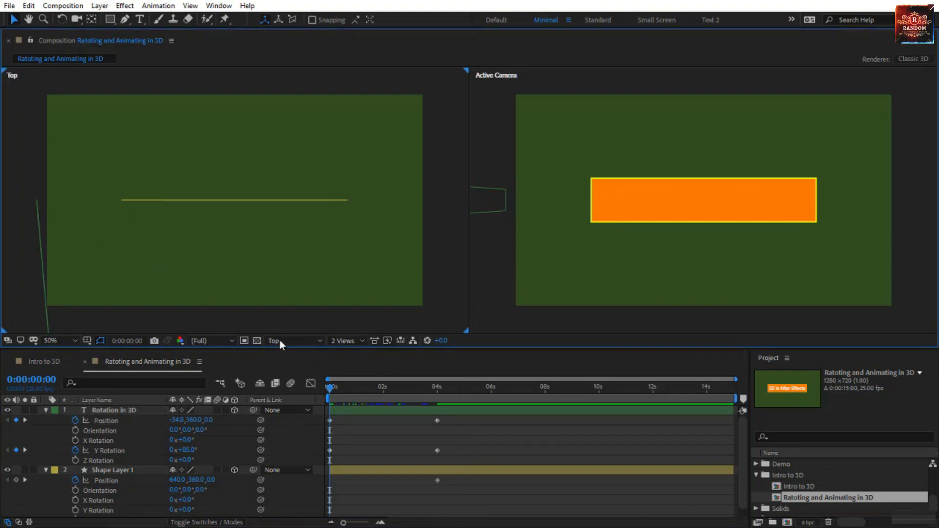
click(125, 413)
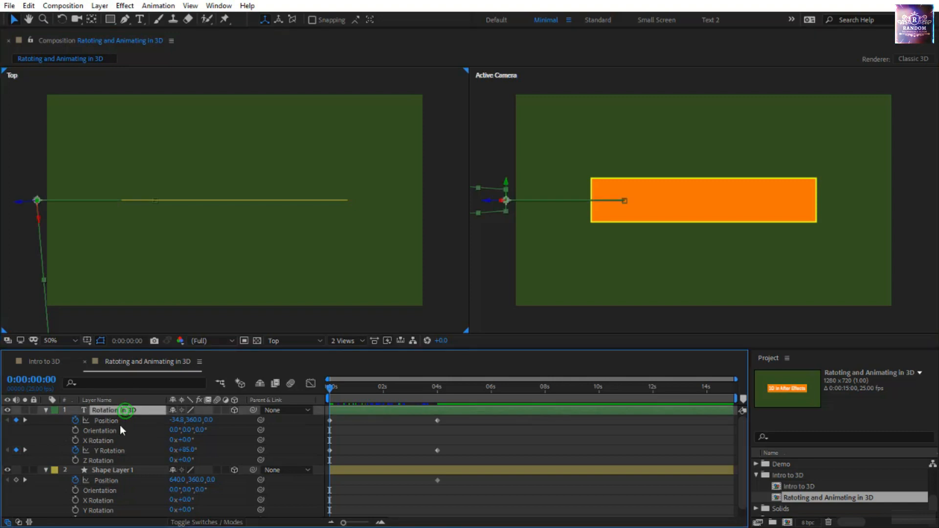
click(119, 423)
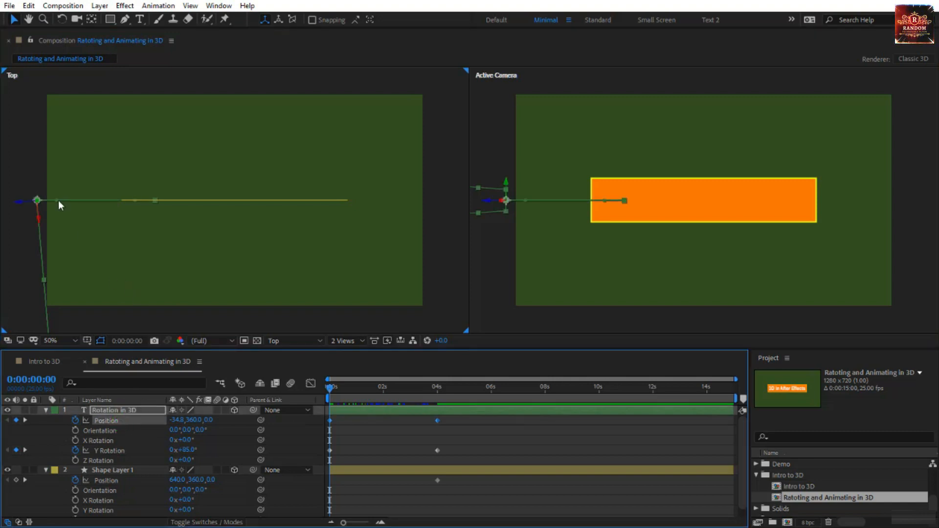
drag(58, 201, 75, 326)
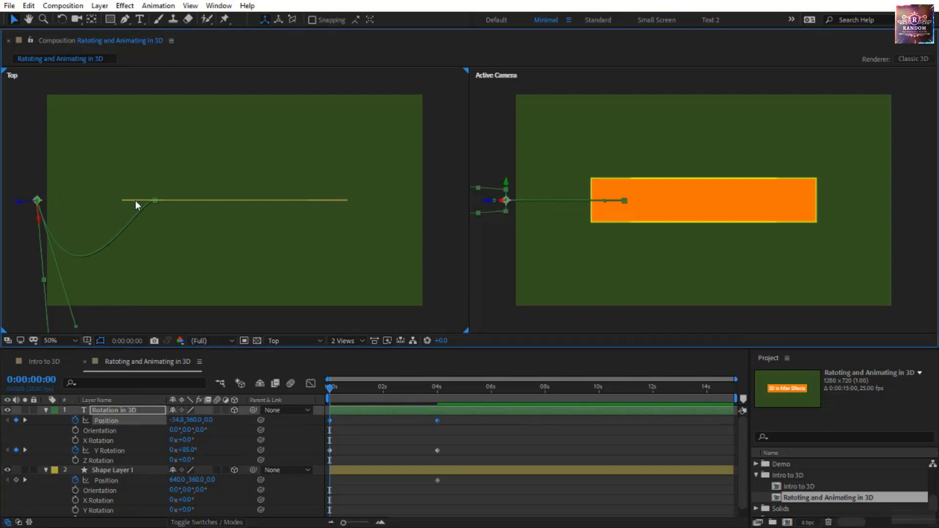
drag(135, 200, 140, 304)
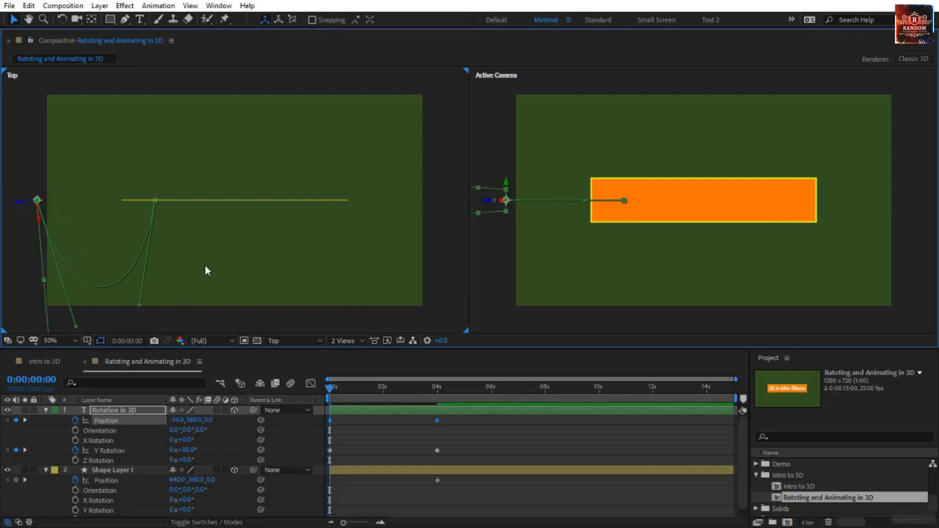
drag(331, 390, 315, 420)
key(space)
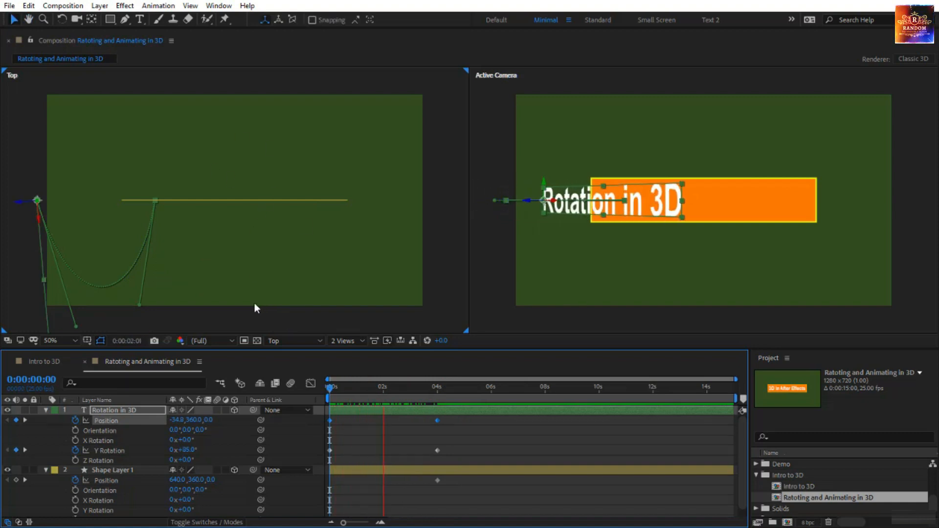
click(330, 386)
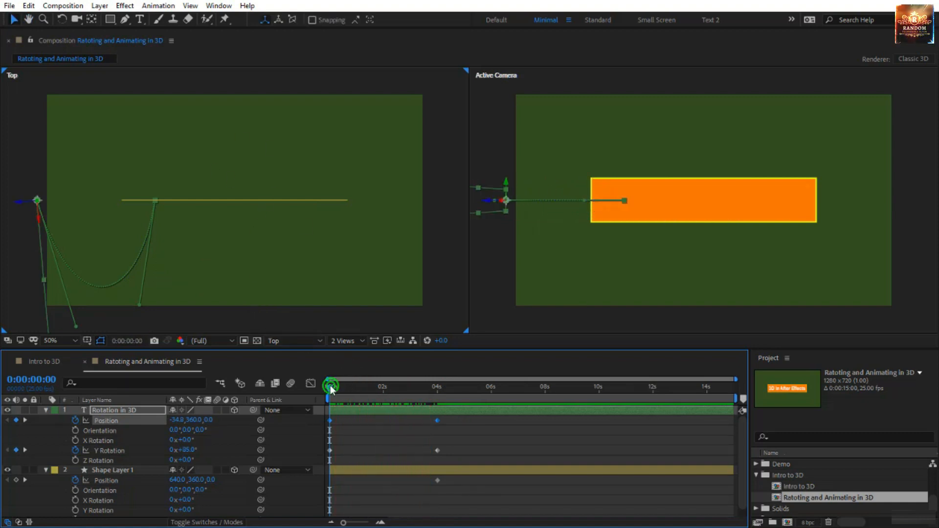
- At the 4-second keyframe, move the shape layer's anchor point to the rectangle's right edge and add a Y Rotation keyframe
click(147, 469)
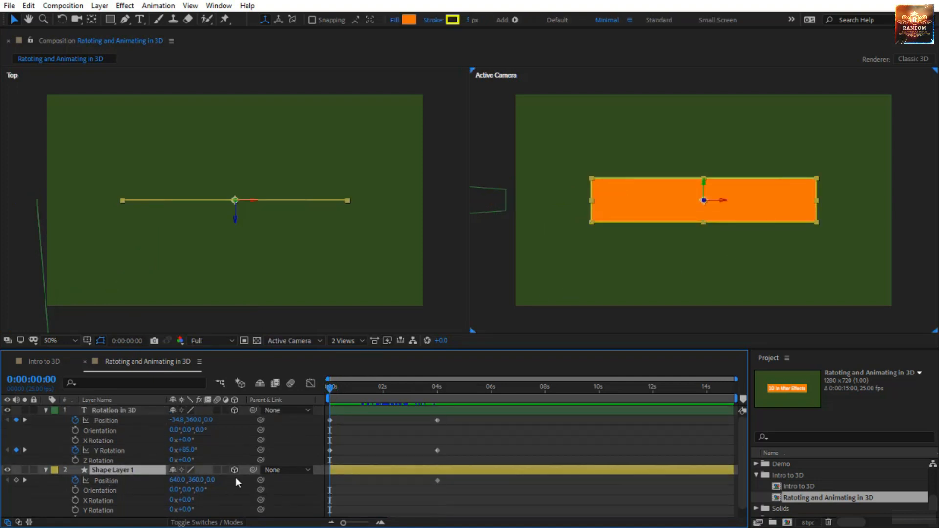
key(k)
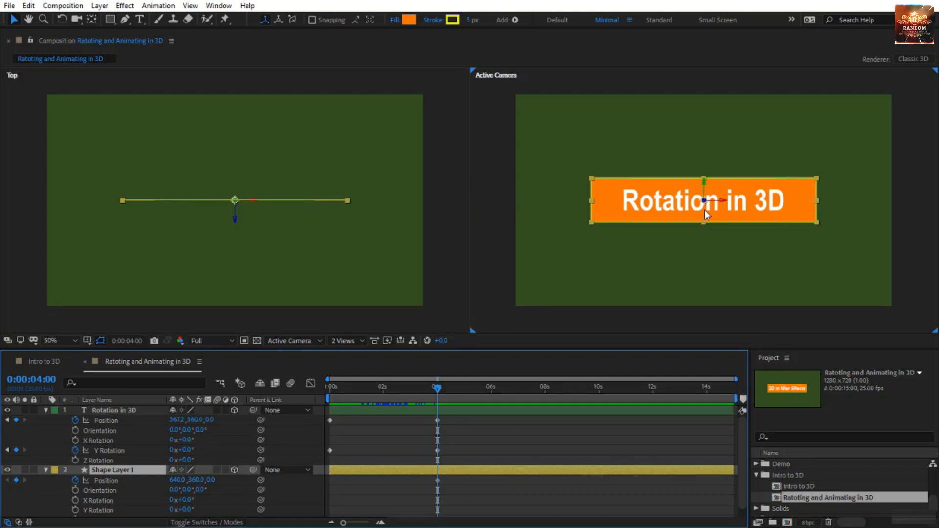
key(c)
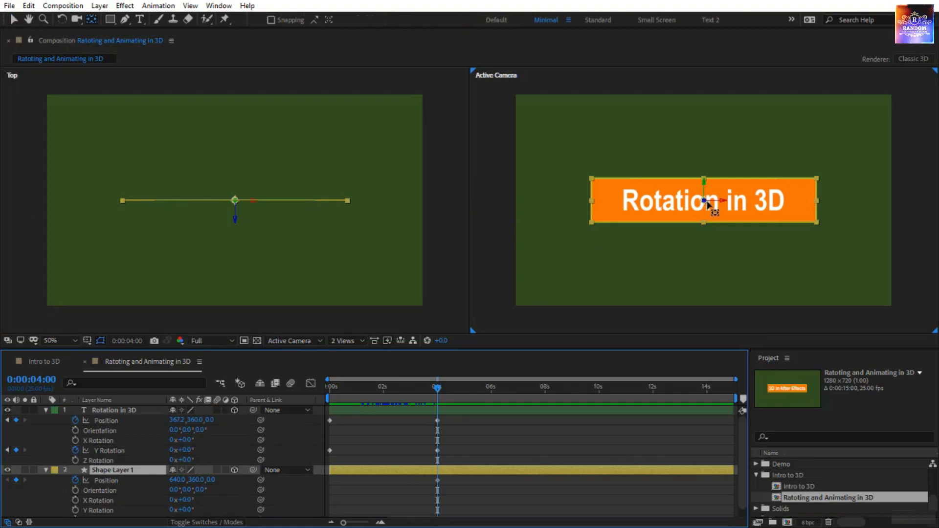
drag(709, 204, 824, 201)
scroll(383, 427, down, 1)
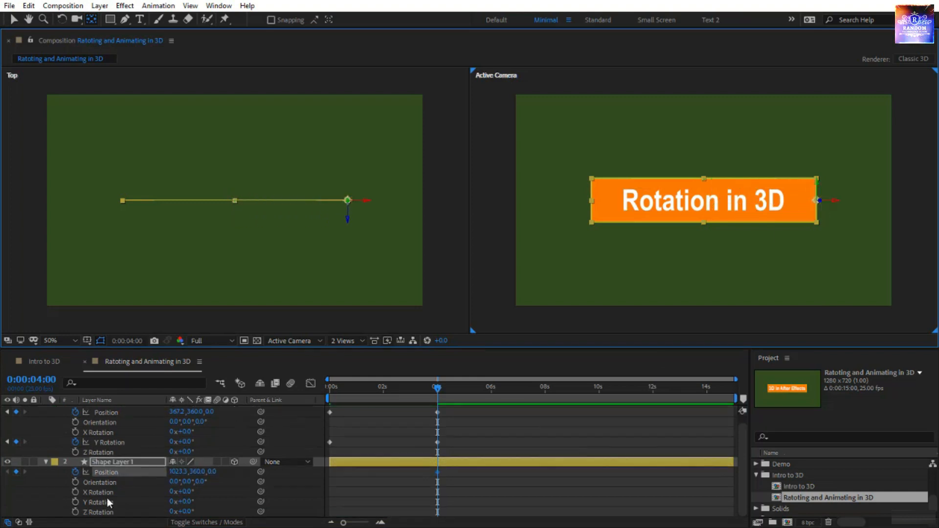
click(75, 502)
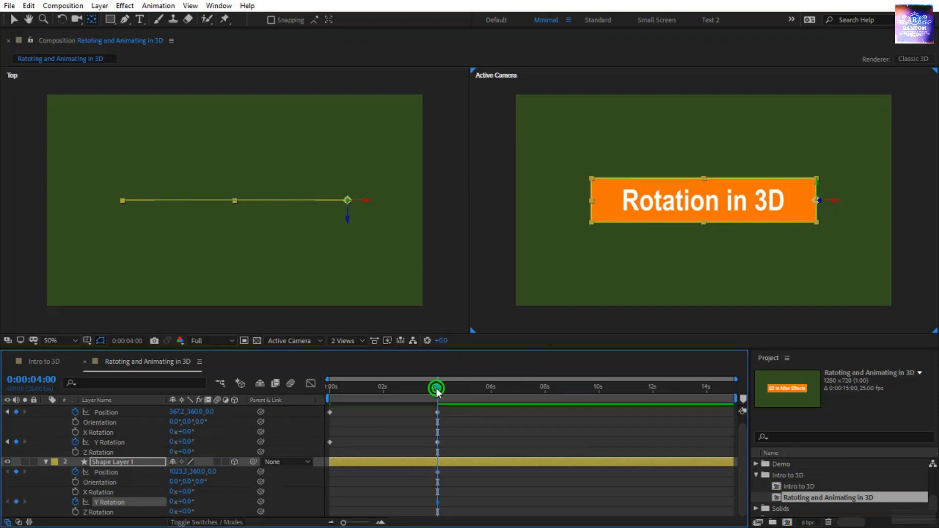
- At 0 seconds, set the shape layer's Y Rotation to 99° and its X position to about 1453, and scrub through the animation
drag(437, 389, 329, 389)
key(v)
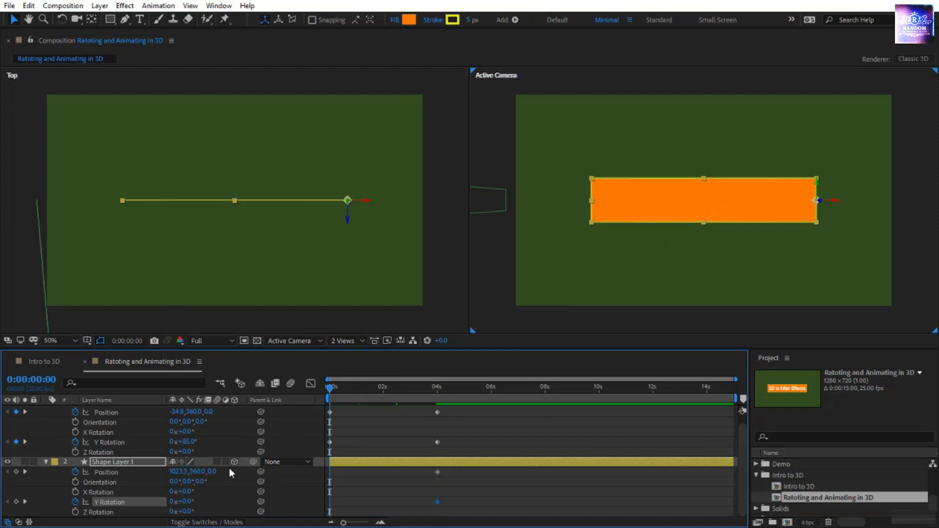
drag(188, 504, 406, 461)
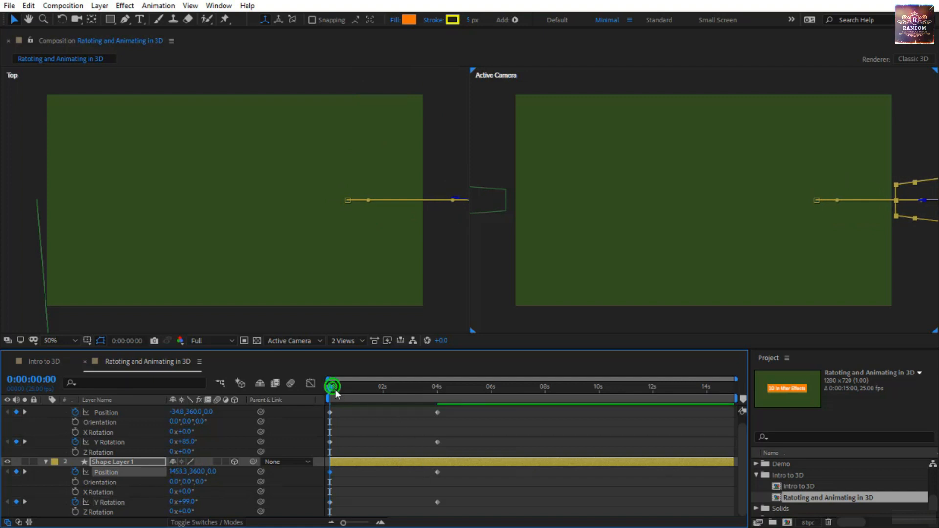
drag(336, 389, 371, 408)
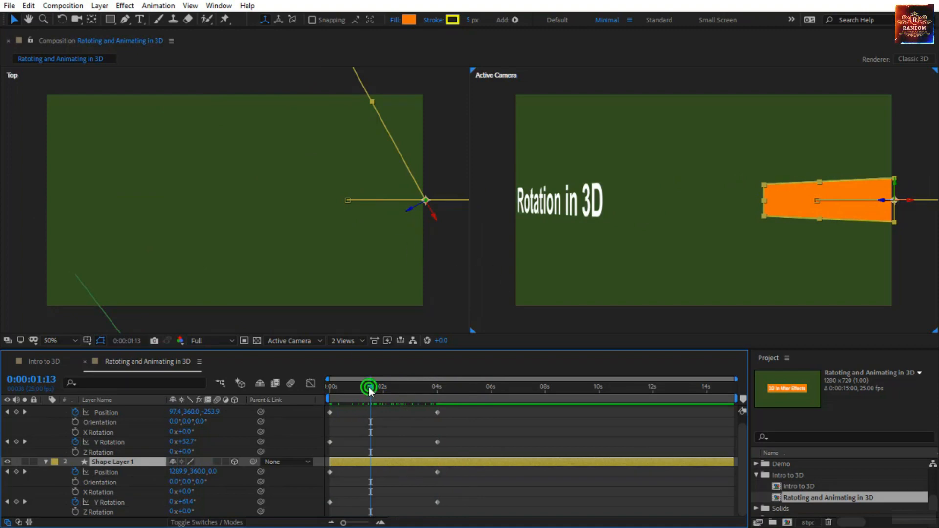
drag(368, 389, 298, 400)
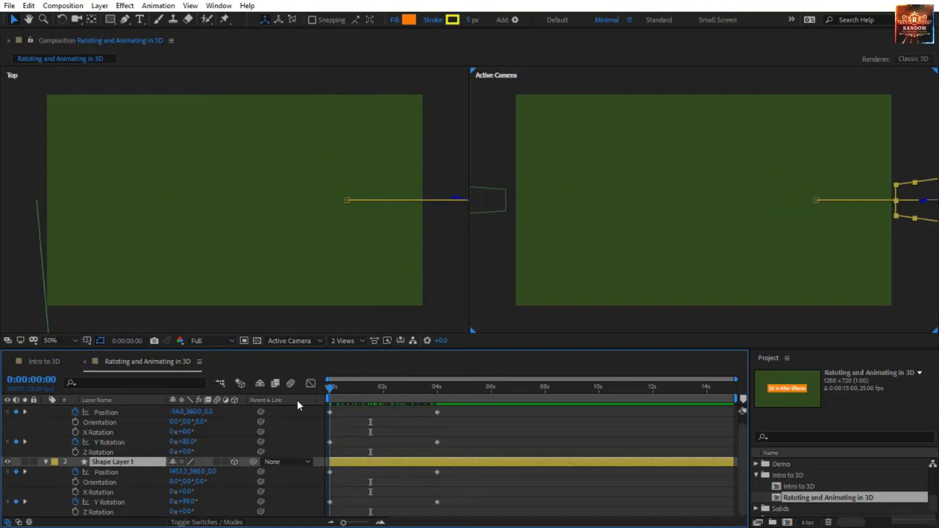
- Curve the shape layer's Position path toward the camera with both keyframe handles in the Top view, and preview the animation
click(351, 200)
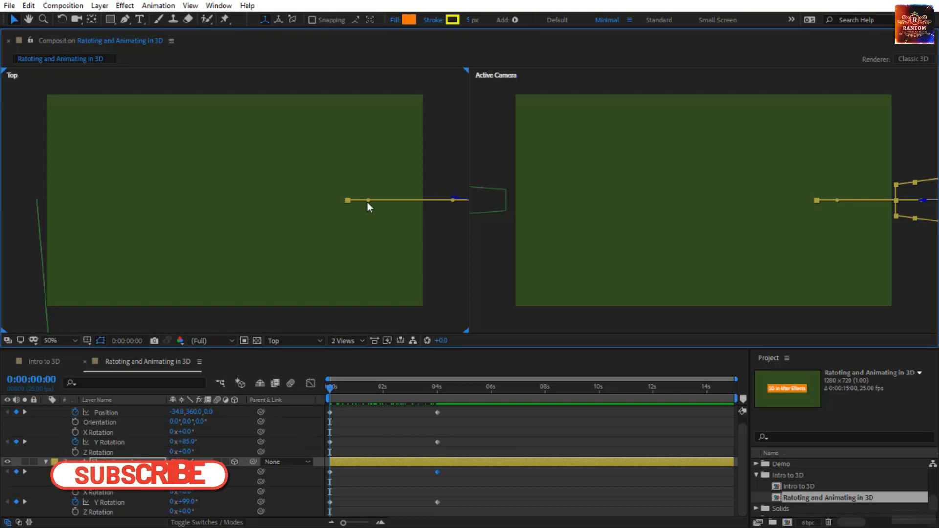
drag(368, 202, 351, 332)
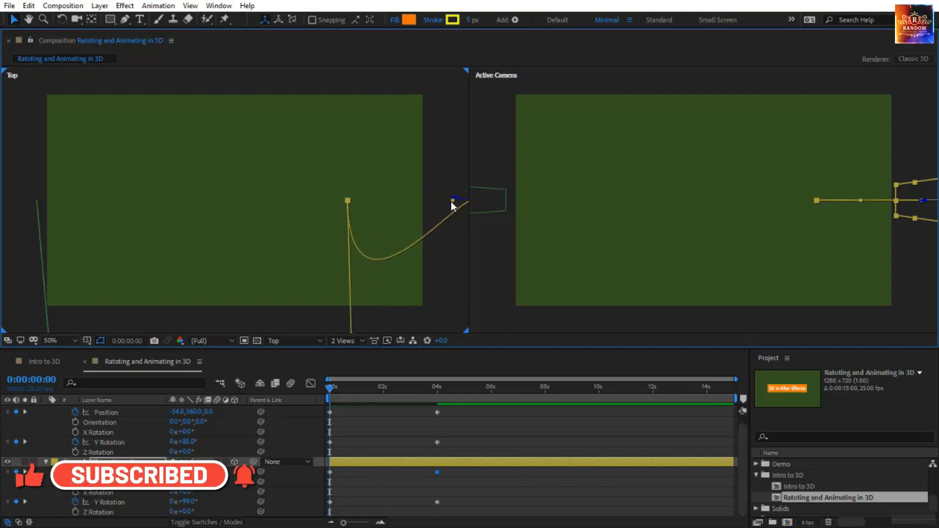
drag(454, 204, 347, 201)
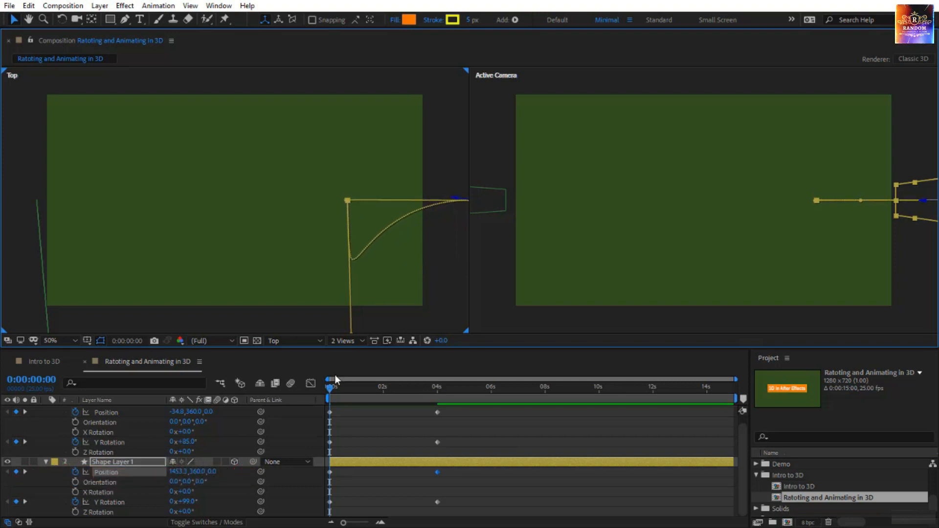
drag(327, 391, 451, 412)
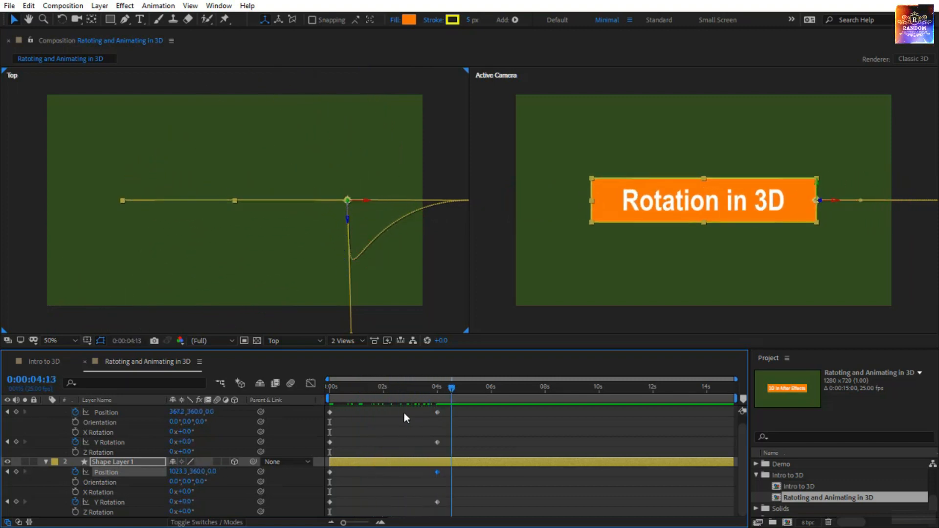
key(Home)
key(space)
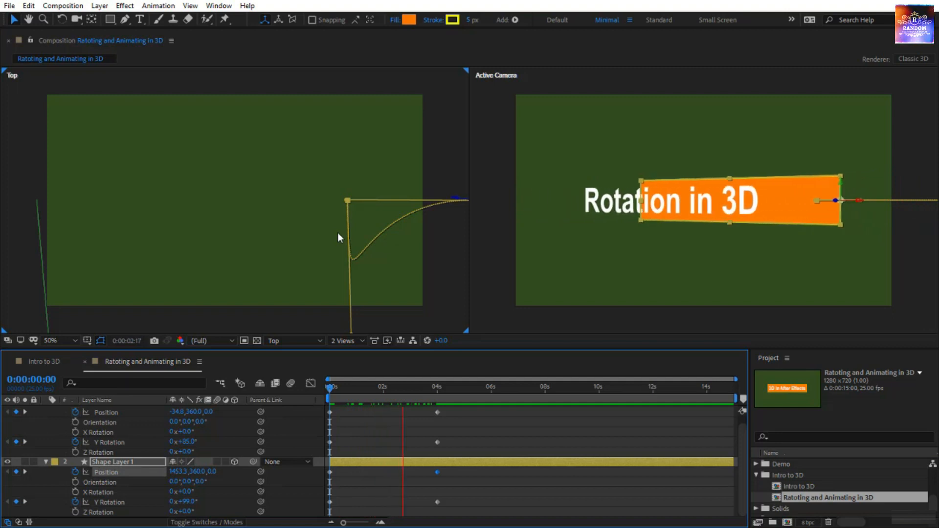
- Show only the animated properties of the text and shape layers and apply Easy Ease to all their keyframes
scroll(104, 439, up, 1)
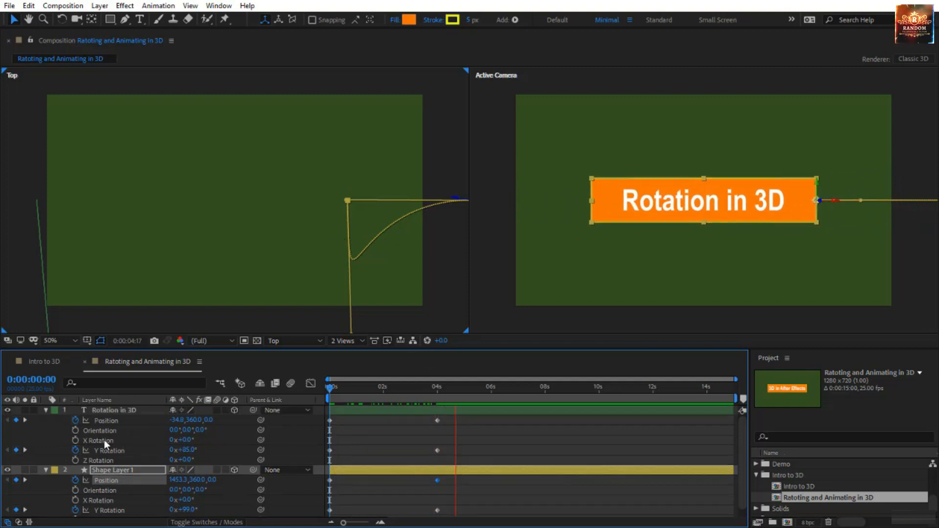
ctrl+click(139, 411)
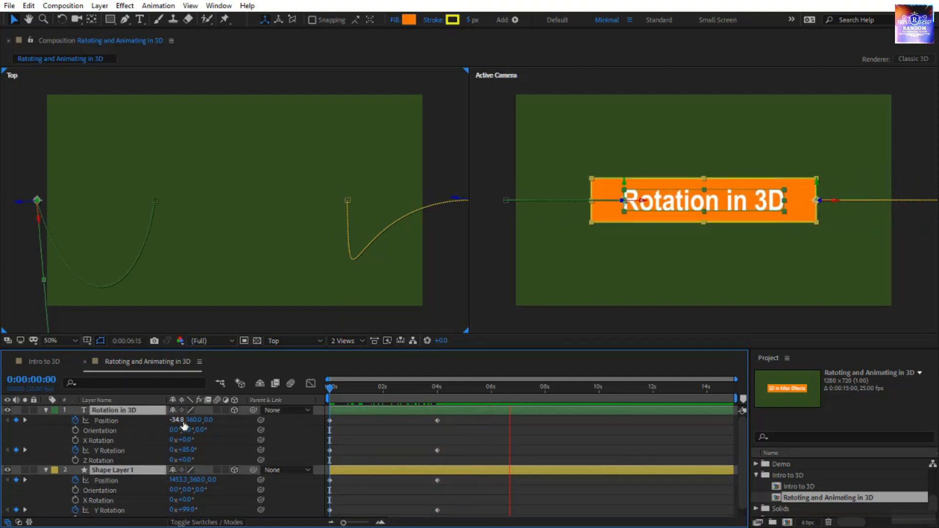
key(u)
key(u)
click(455, 419)
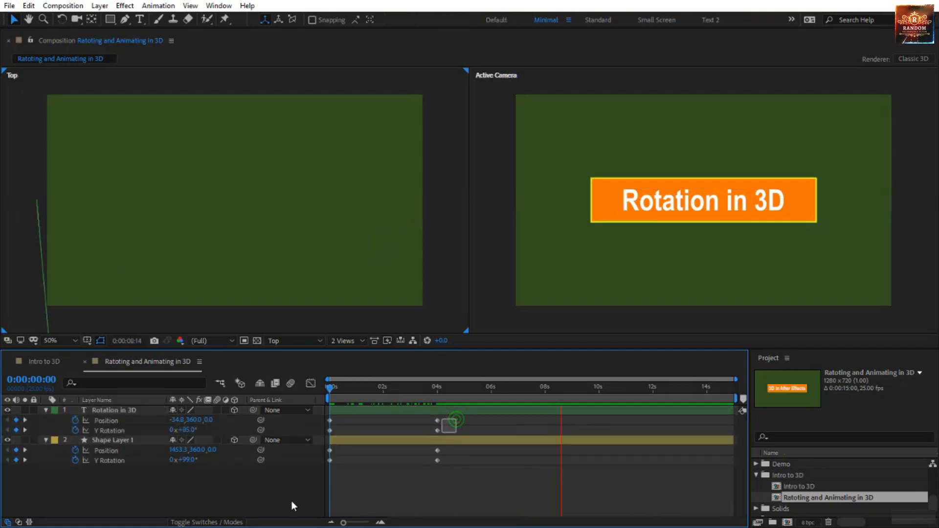
drag(291, 501, 283, 504)
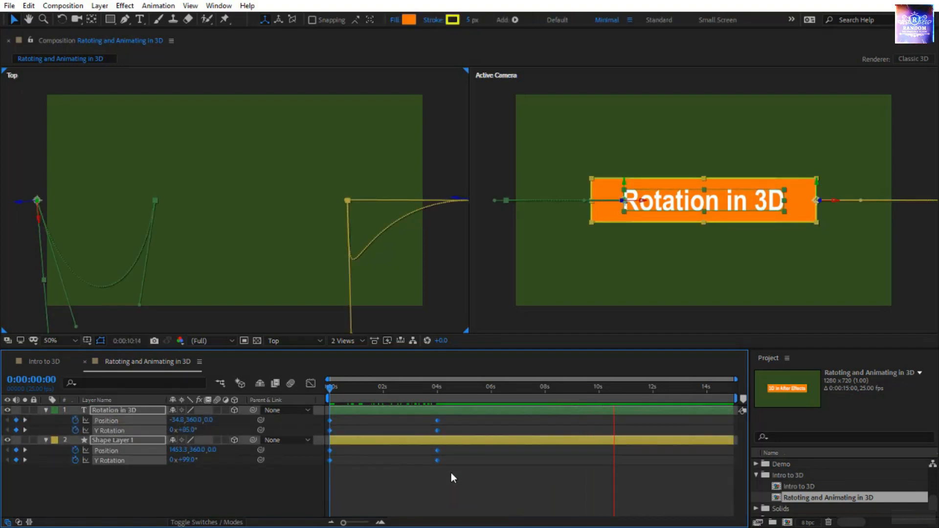
key(F9)
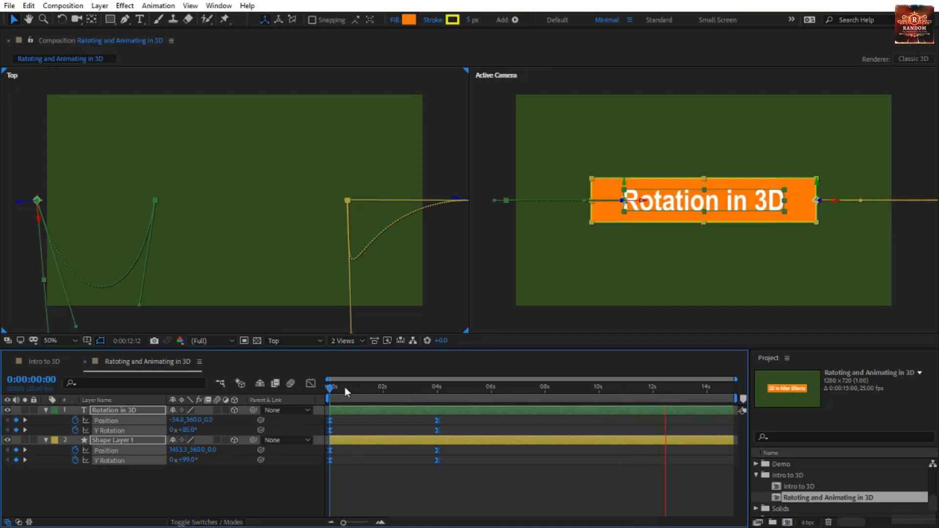
- In the speed graph, extend the 4-second keyframes' influence handle back to about 2 seconds for an early speed peak, and preview the animation
click(311, 383)
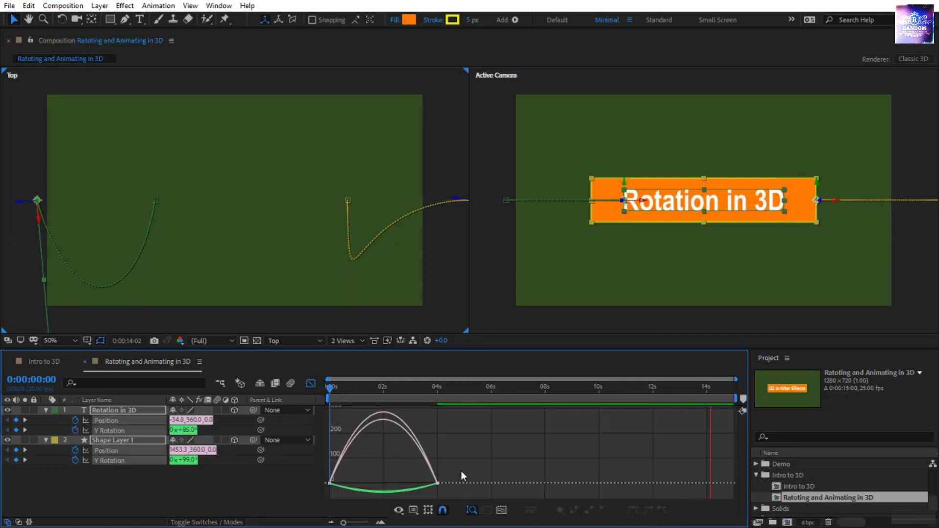
click(420, 483)
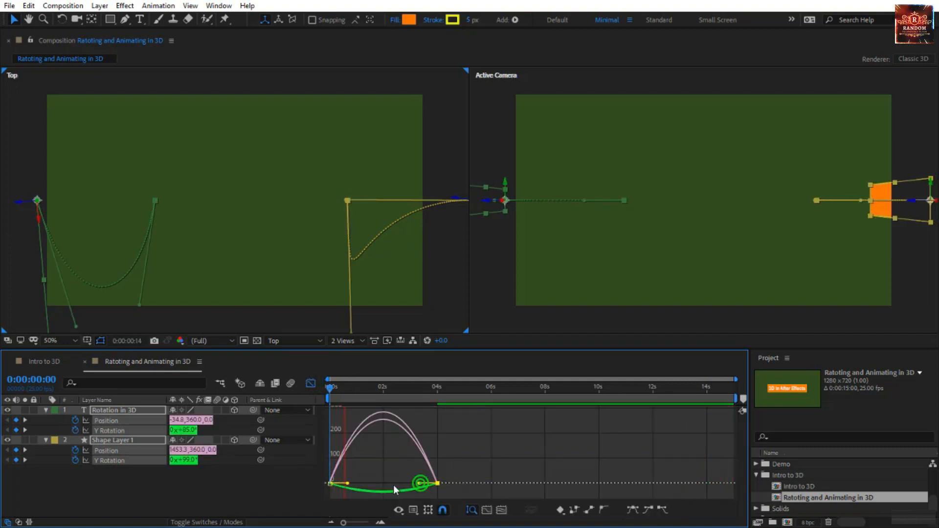
drag(396, 489, 383, 484)
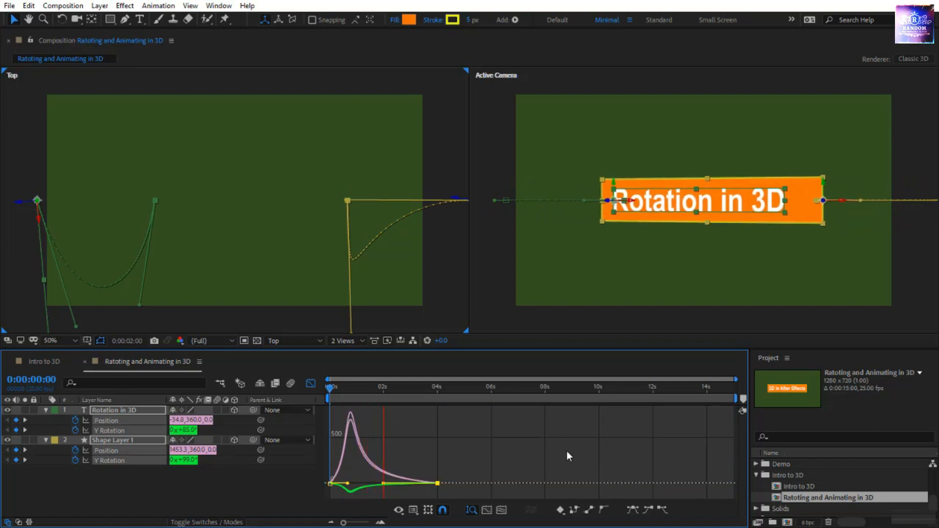
click(565, 453)
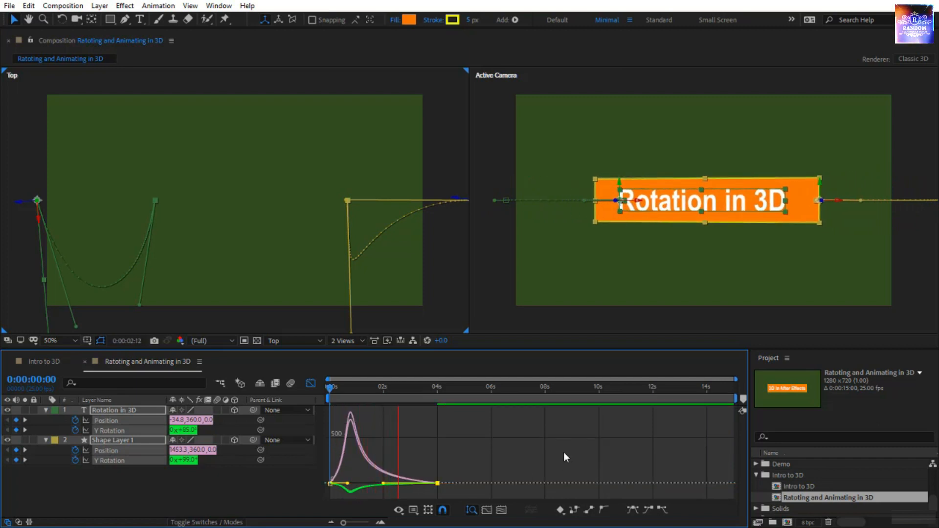
click(439, 435)
drag(417, 384, 303, 386)
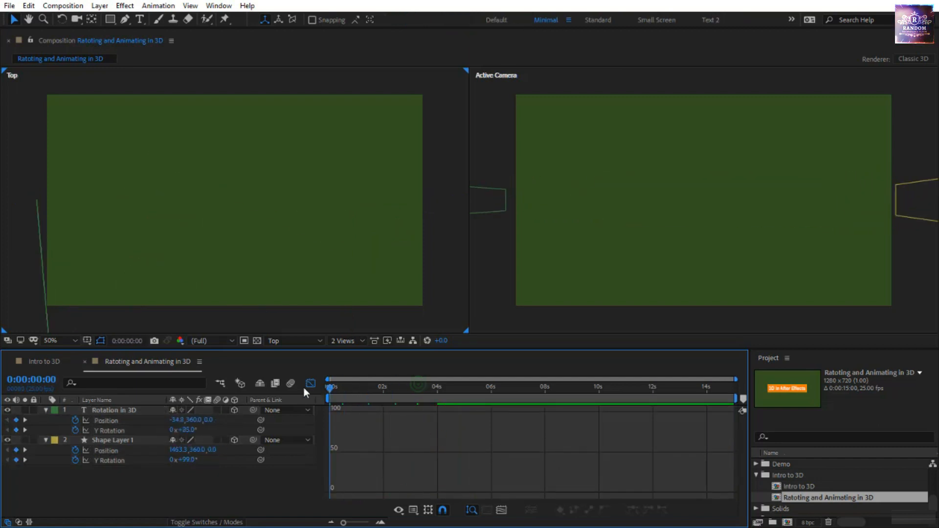
key(space)
click(310, 383)
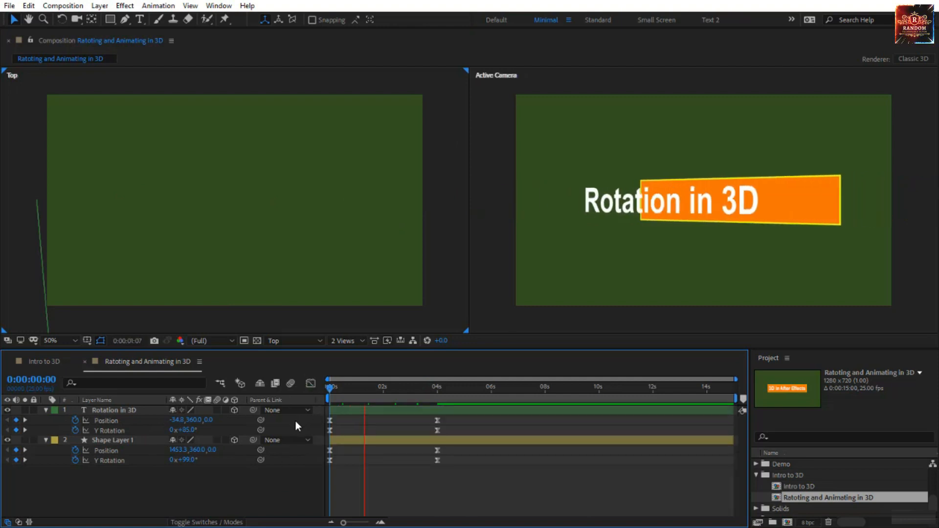
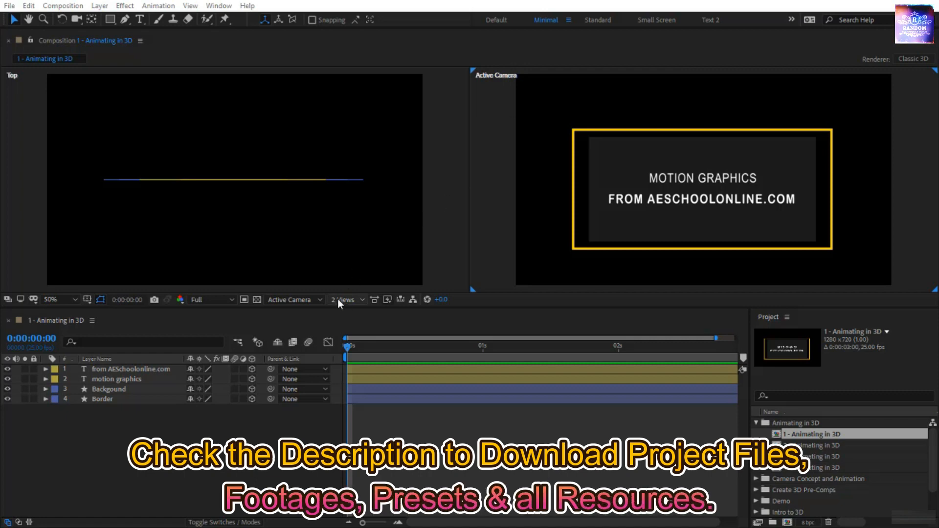
- Check the composition's 3D renderer settings without changing them
click(441, 215)
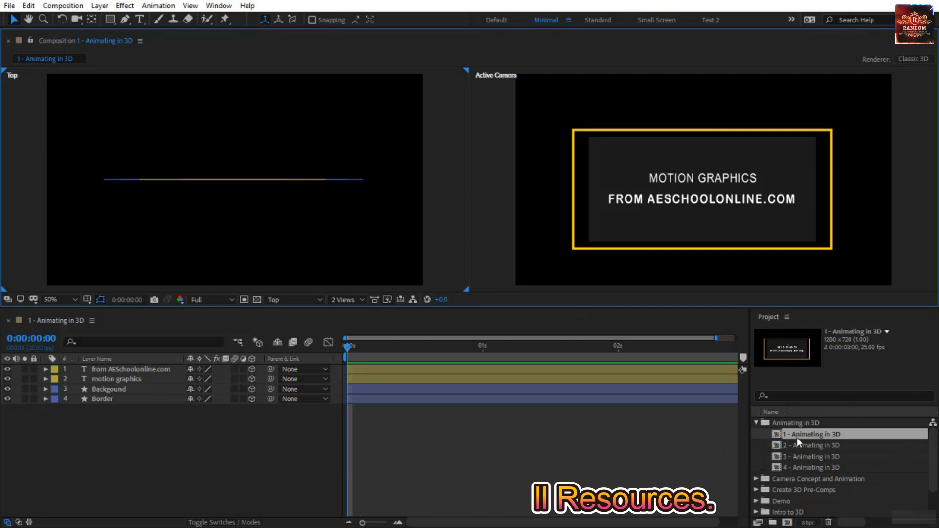
click(912, 59)
click(273, 206)
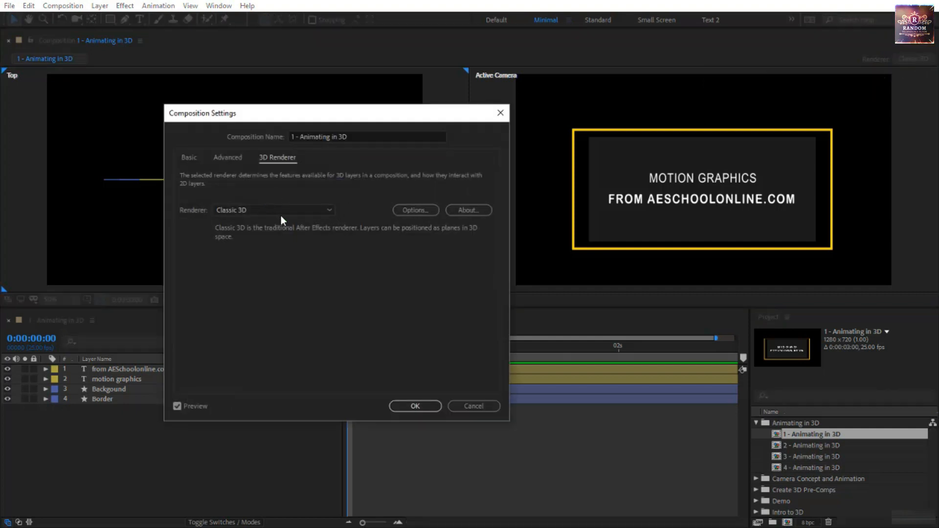
click(482, 407)
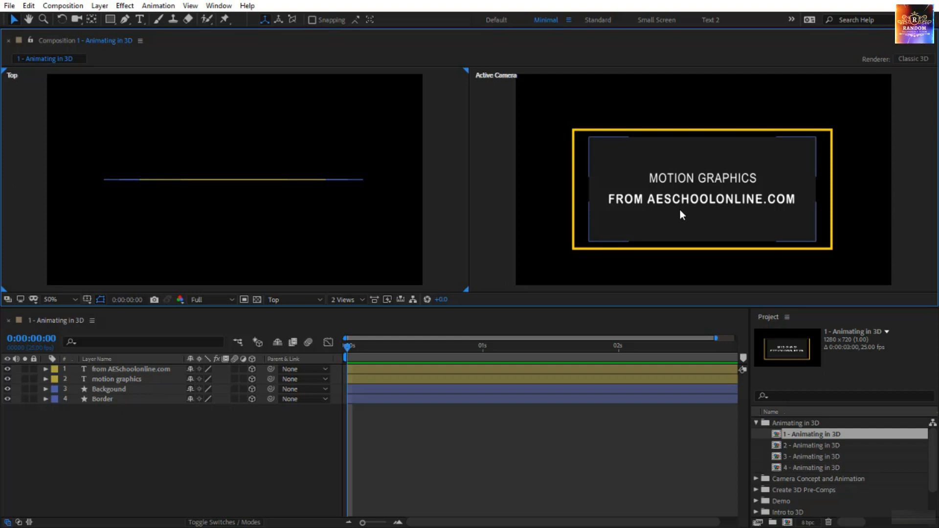
click(283, 463)
click(251, 447)
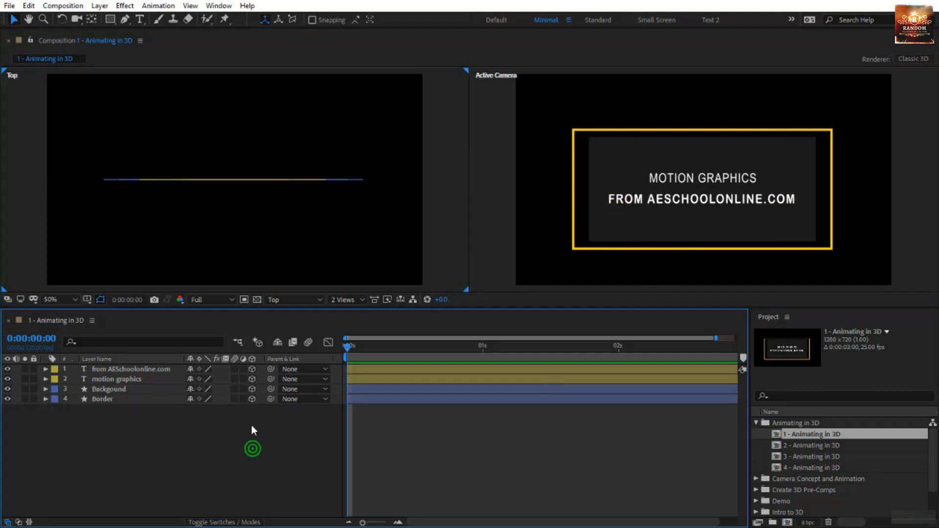
- Add a null object to the composition and make it a 3D layer
drag(252, 368, 253, 403)
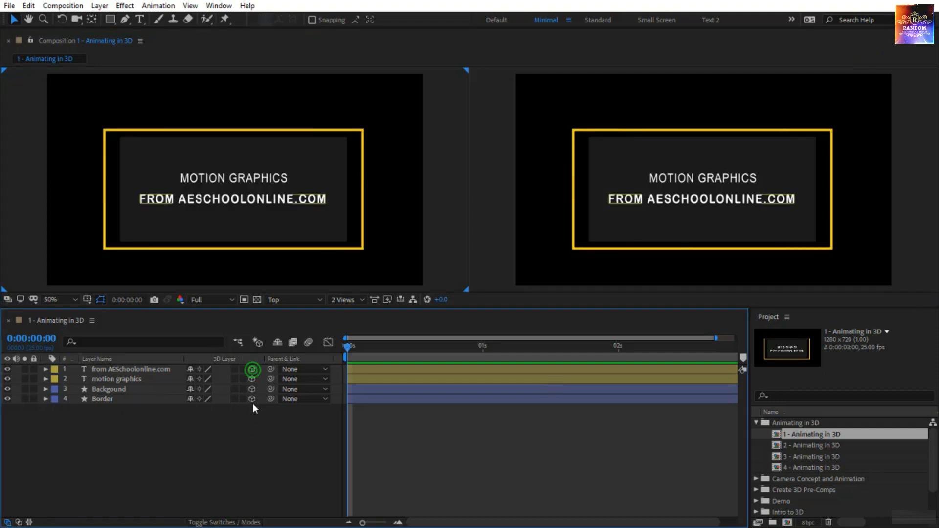
right_click(218, 438)
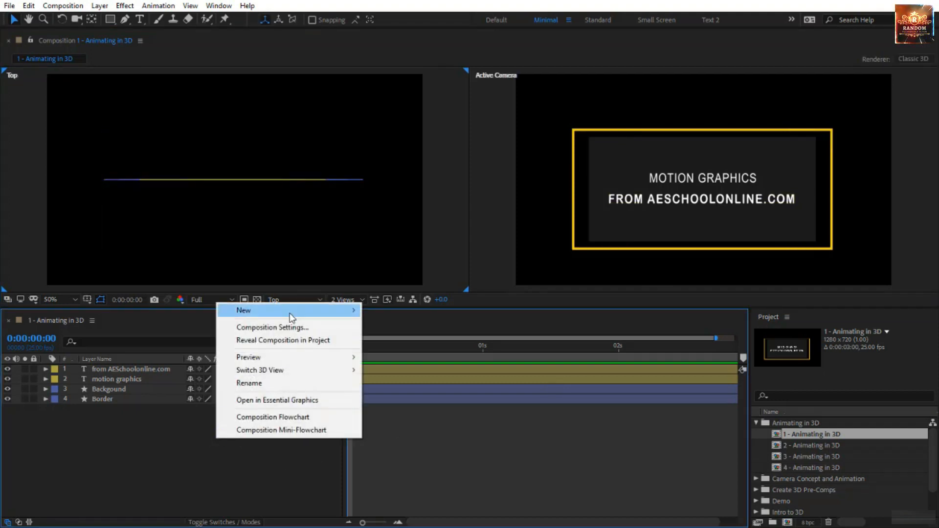
mouse_move(293, 315)
click(406, 379)
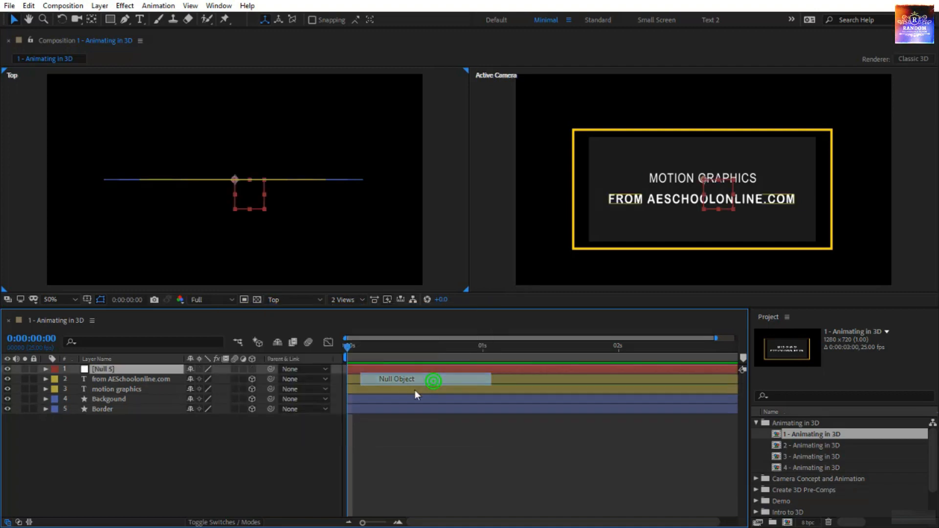
click(253, 369)
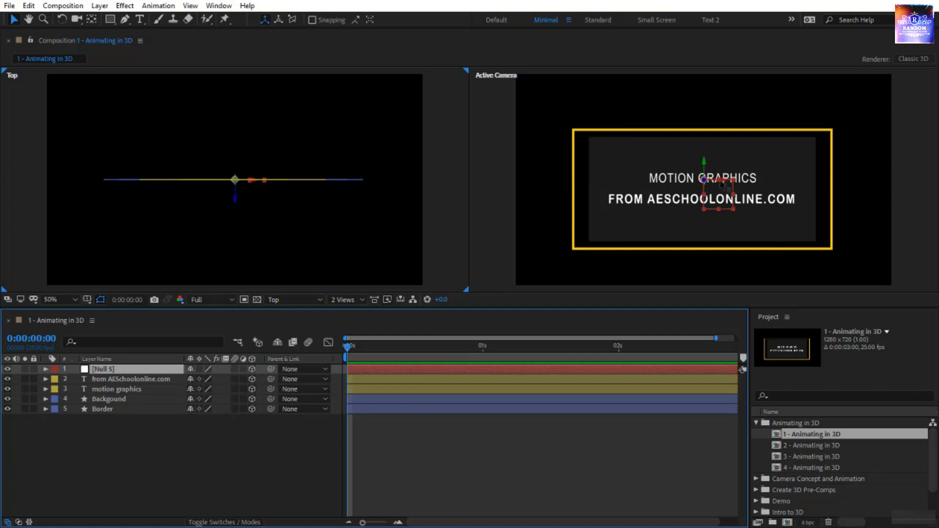
- Move the null along X to just outside the yellow border and parent the two text and two shape layers to it
drag(721, 178, 871, 184)
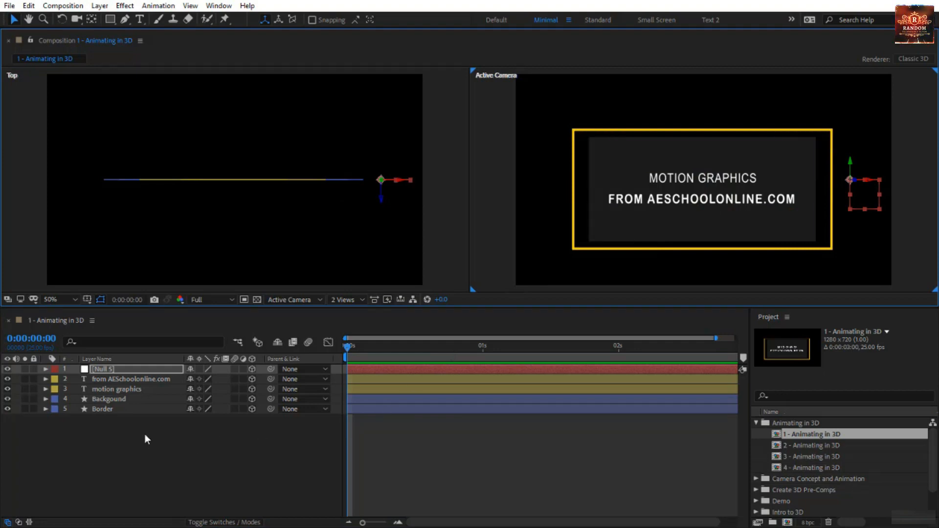
drag(139, 433, 130, 380)
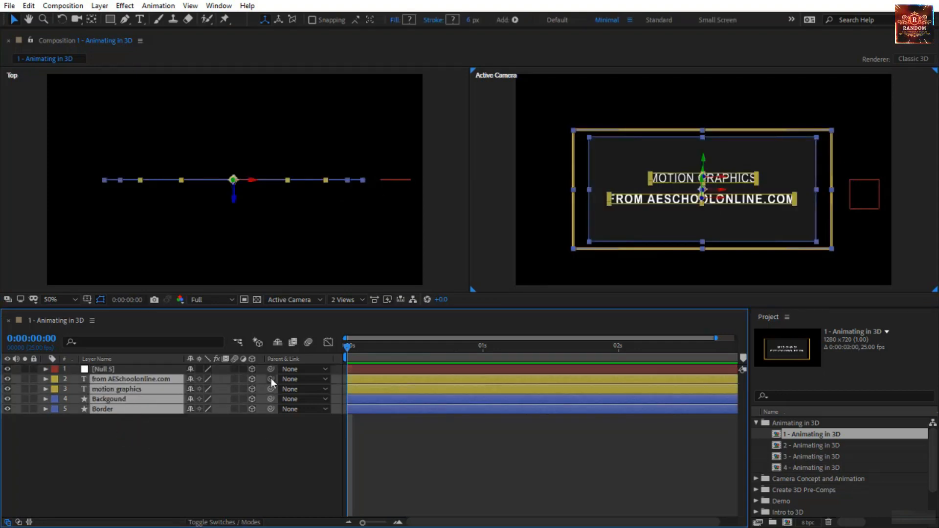
drag(272, 379, 106, 370)
- Set an X Rotation keyframe of 0° on the null at 2 seconds
click(114, 370)
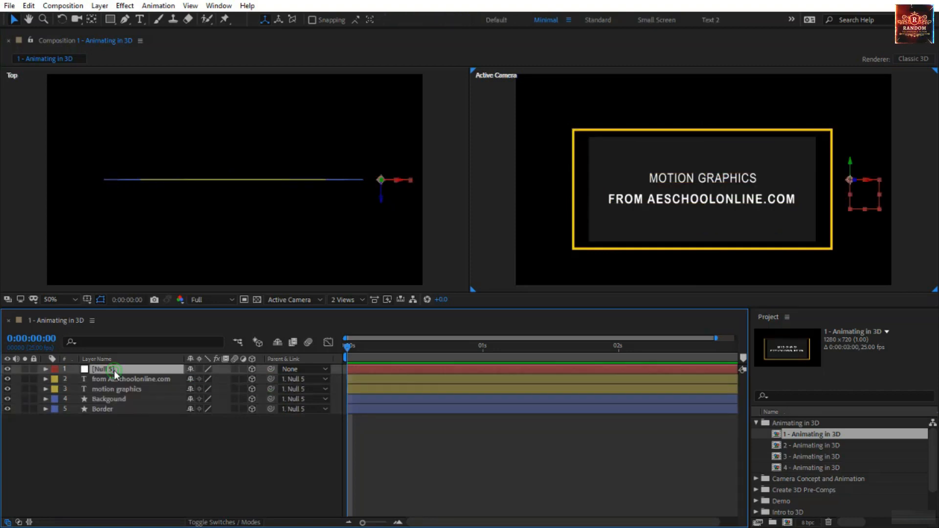
key(r)
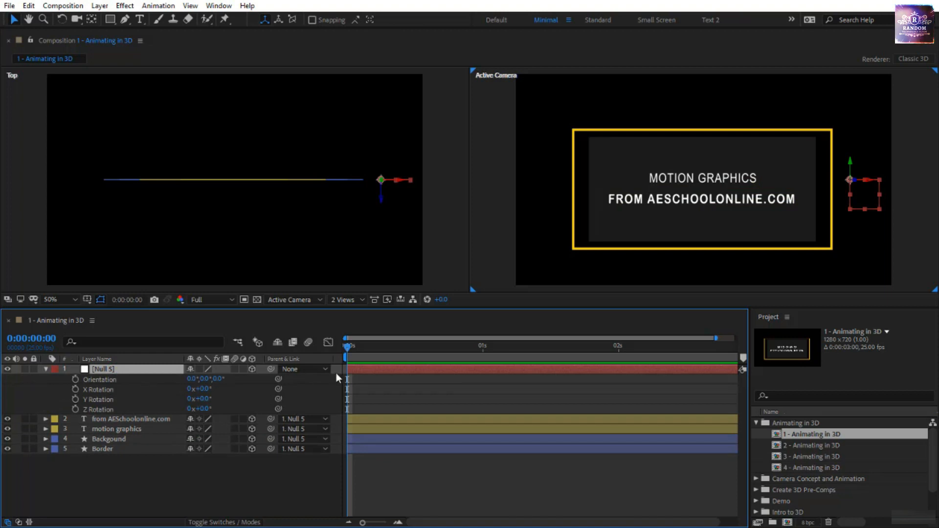
drag(349, 351, 618, 360)
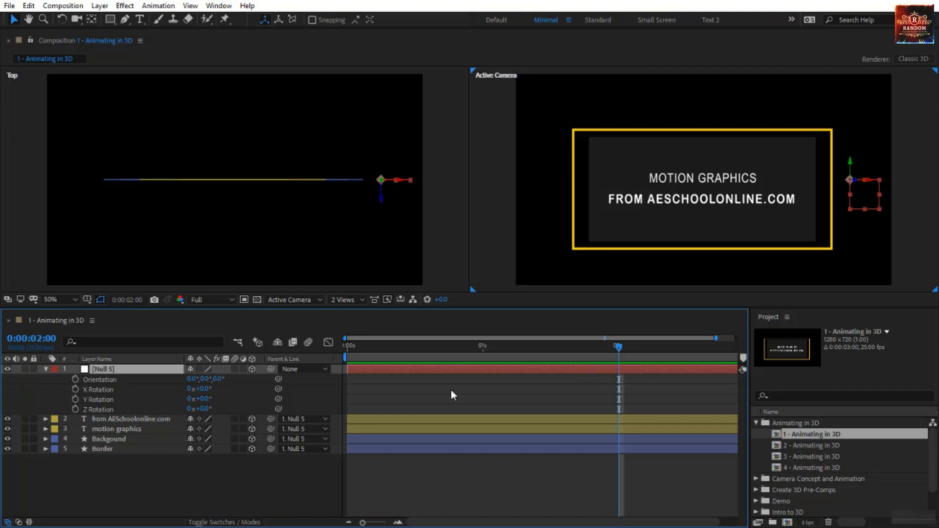
click(75, 389)
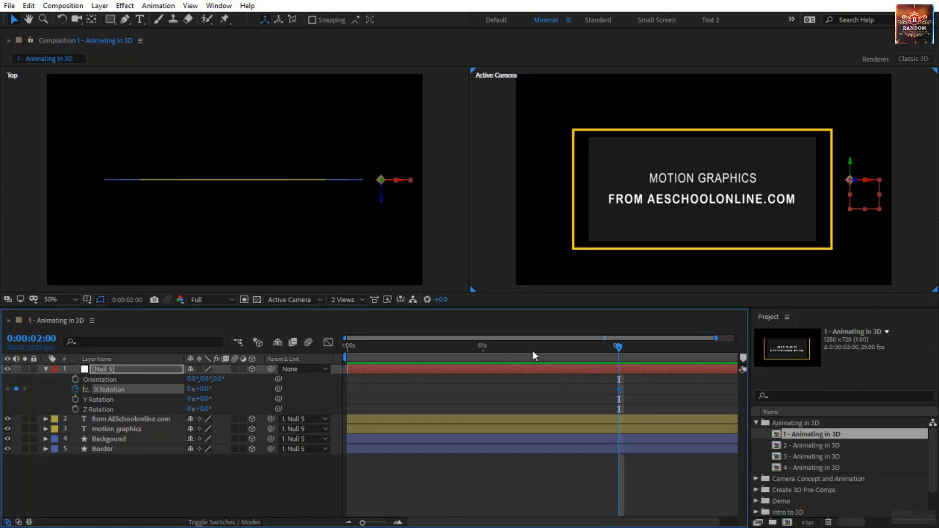
- Set the null's X Rotation to -90° at 0 seconds and preview the flip animation
drag(620, 348, 174, 406)
click(204, 389)
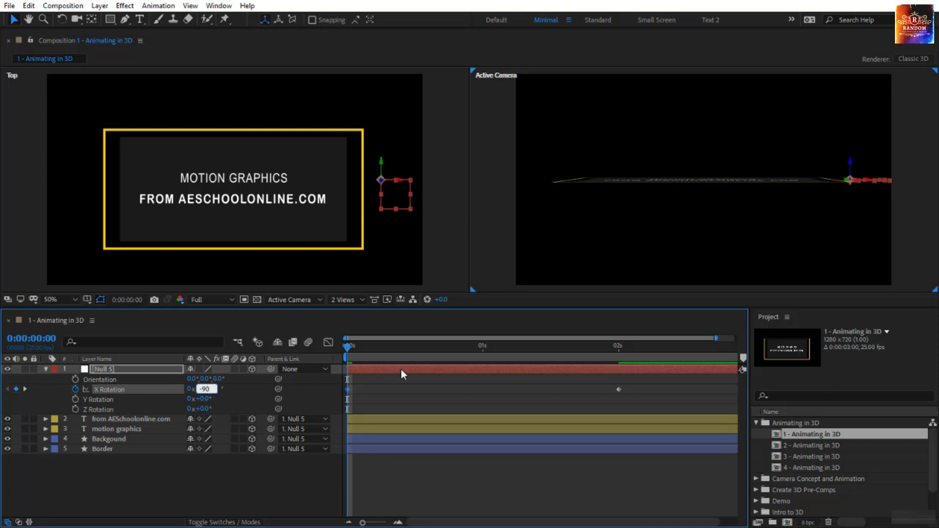
key(Return)
click(453, 508)
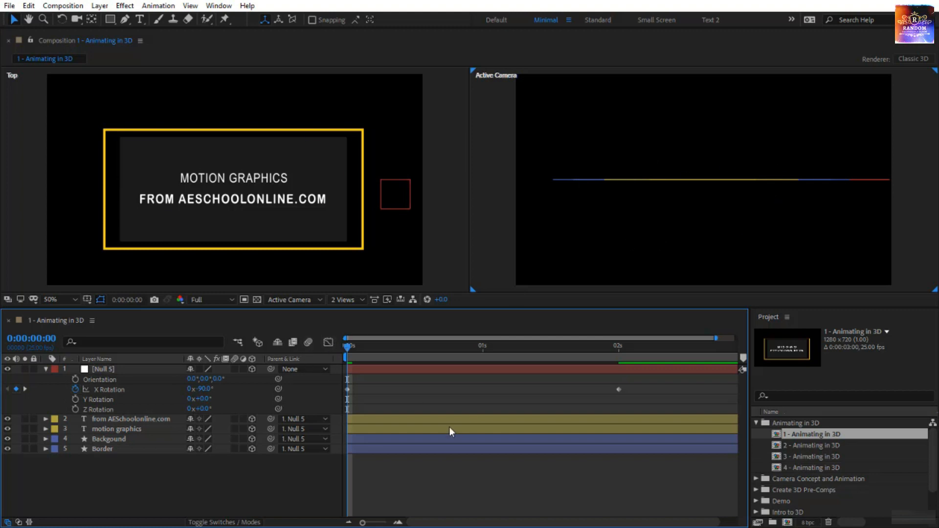
key(space)
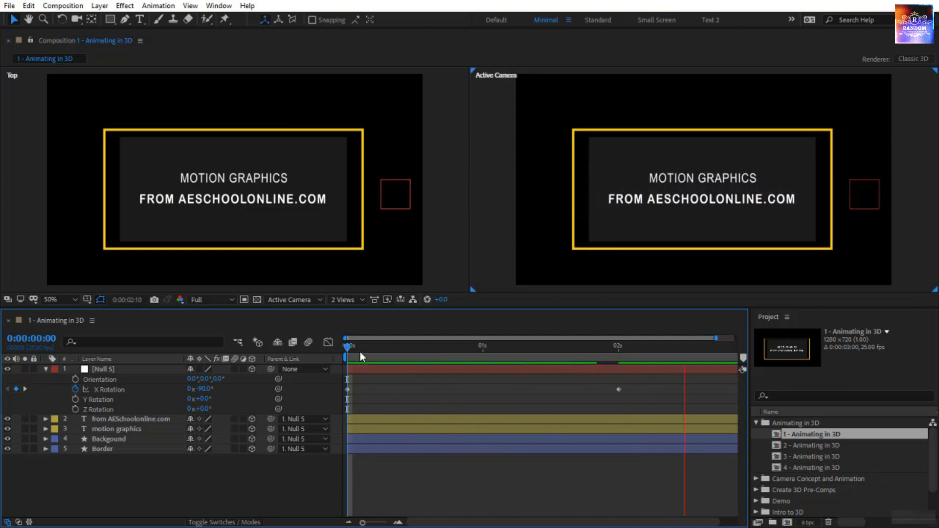
key(space)
key(space)
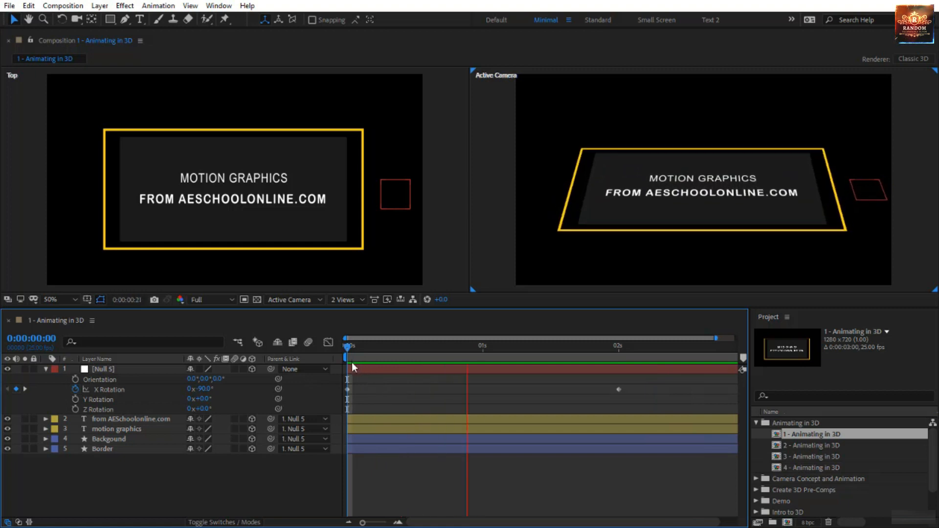
click(349, 345)
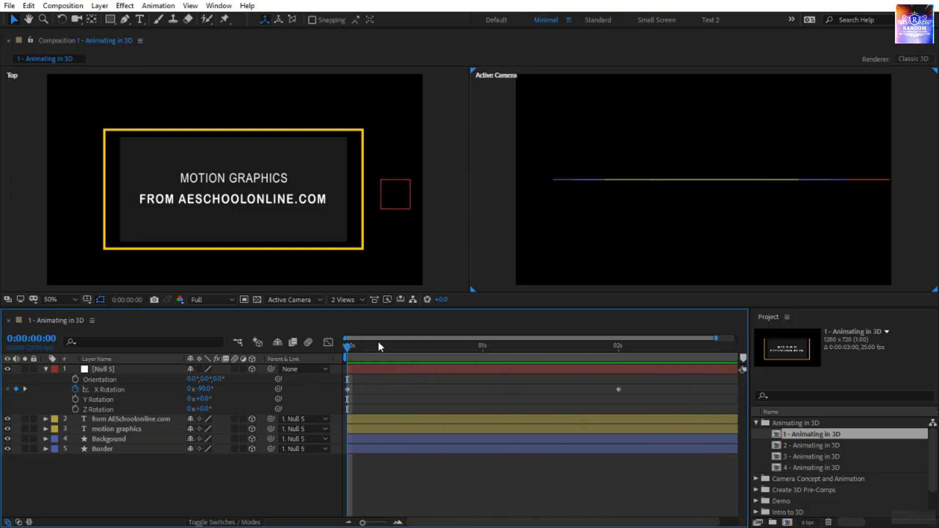
- Change the Top view to Custom View 2
drag(130, 489, 166, 419)
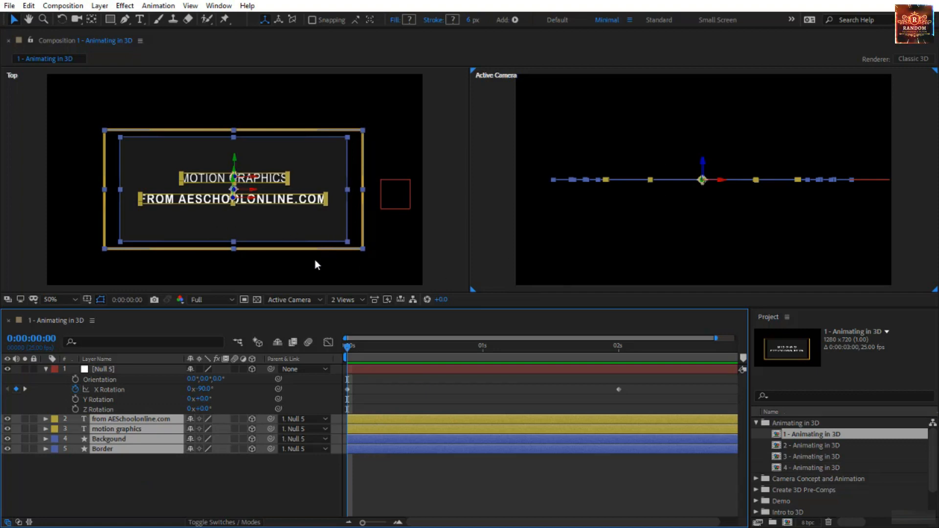
click(388, 240)
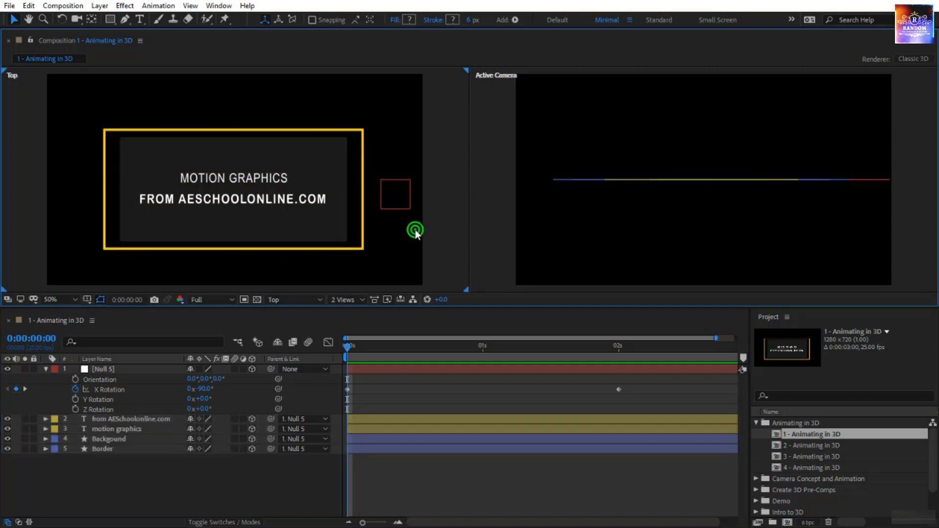
click(301, 299)
click(325, 420)
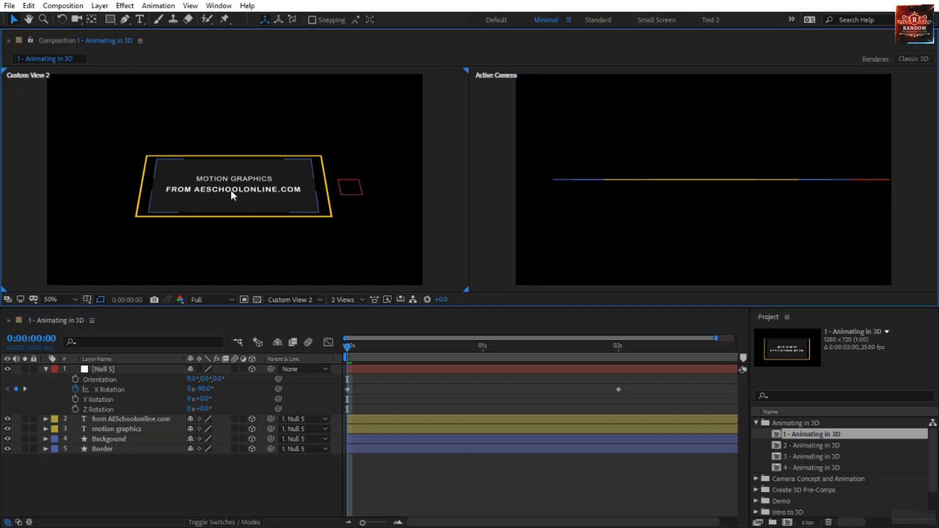
- Raise both text layers above the border plane along the Z axis, with MOTION GRAPHICS higher than FROM AESCHOOLONLINE.COM
click(131, 419)
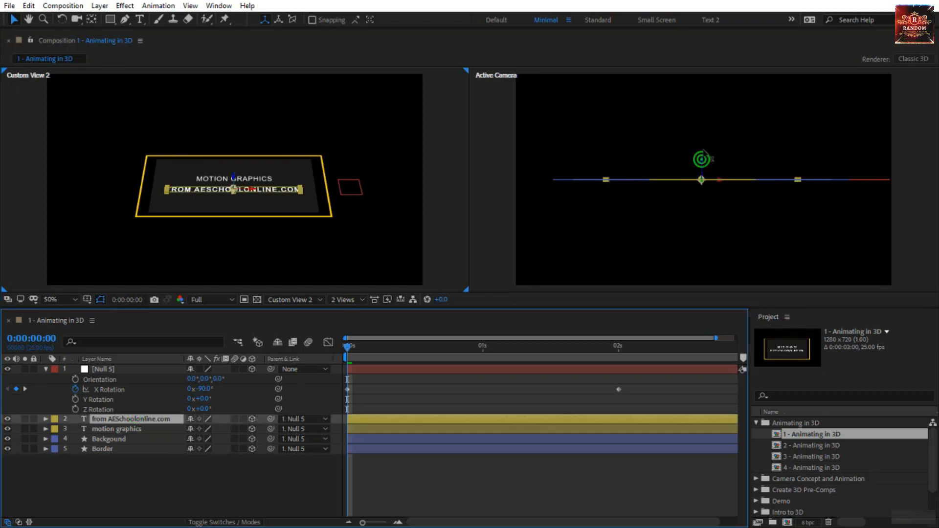
drag(702, 161, 703, 136)
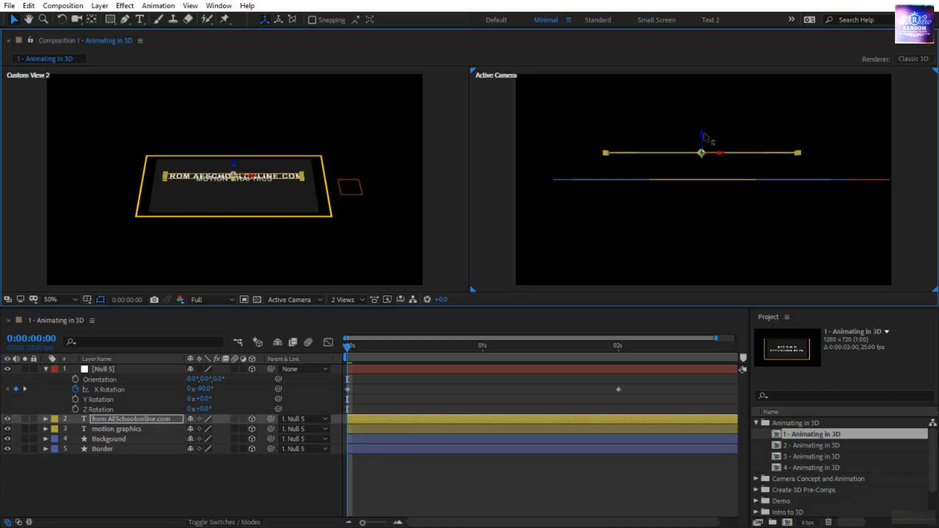
click(146, 429)
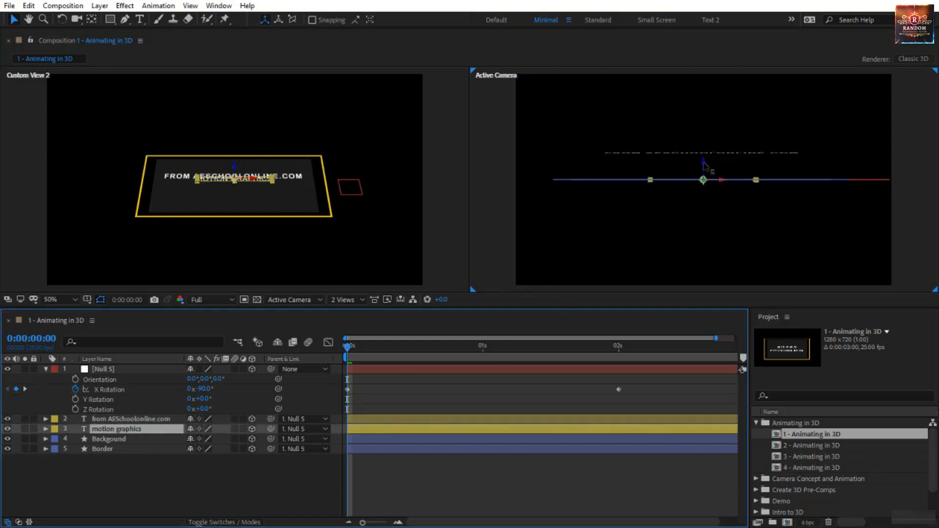
drag(704, 165, 703, 123)
- Raise the background shape slightly along Z, between the border and the text layers, and preview the animation
click(134, 439)
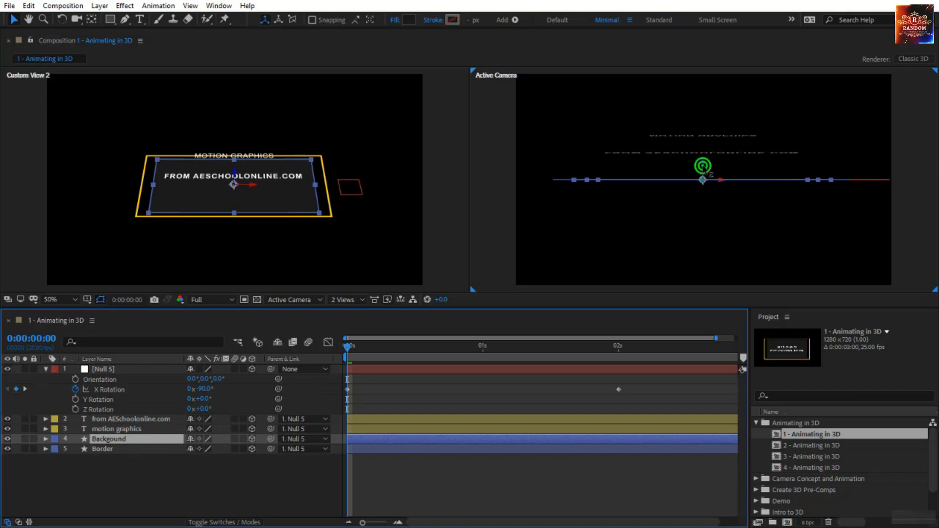
drag(703, 166, 705, 155)
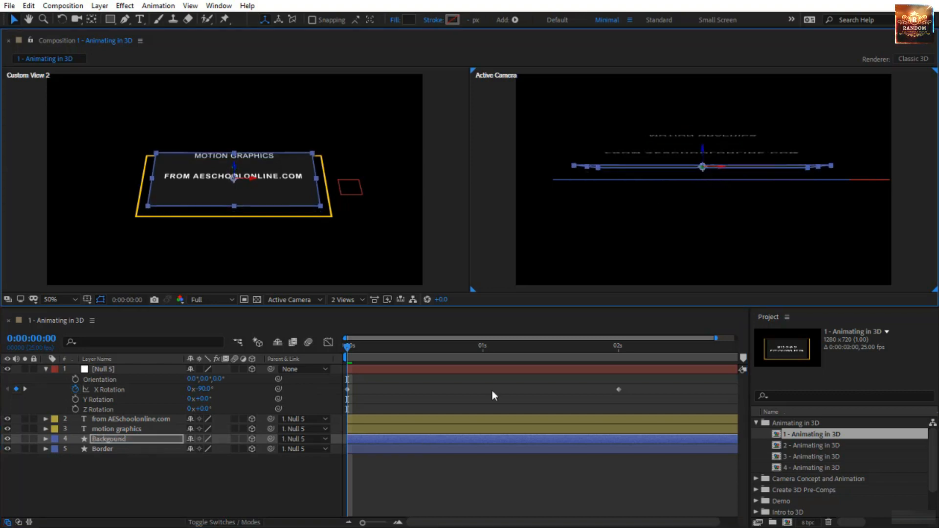
click(404, 495)
key(space)
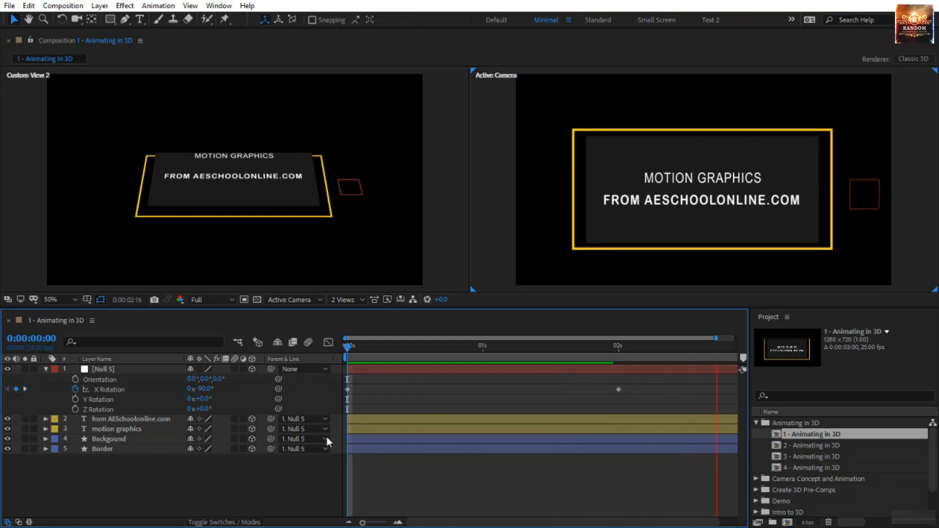
click(347, 345)
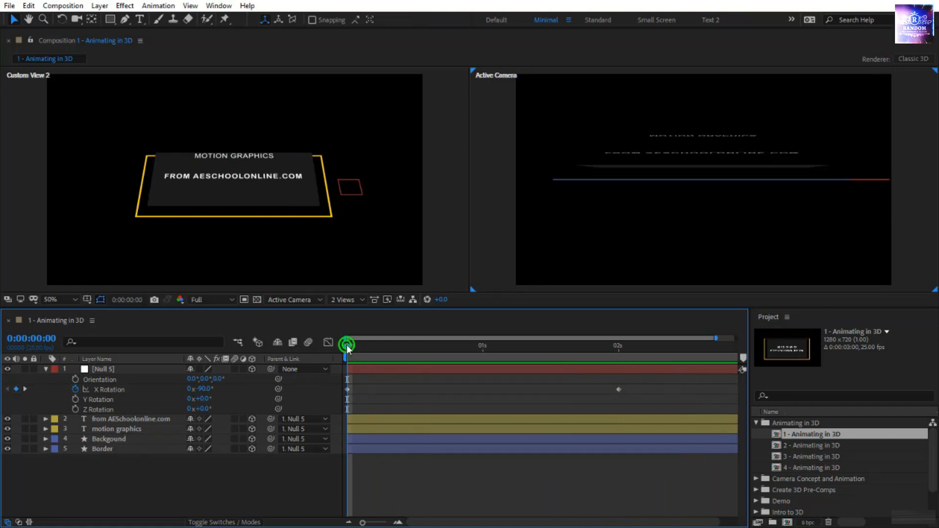
- Lower the MOTION GRAPHICS text slightly along Z toward the other text line and preview the animation
click(685, 136)
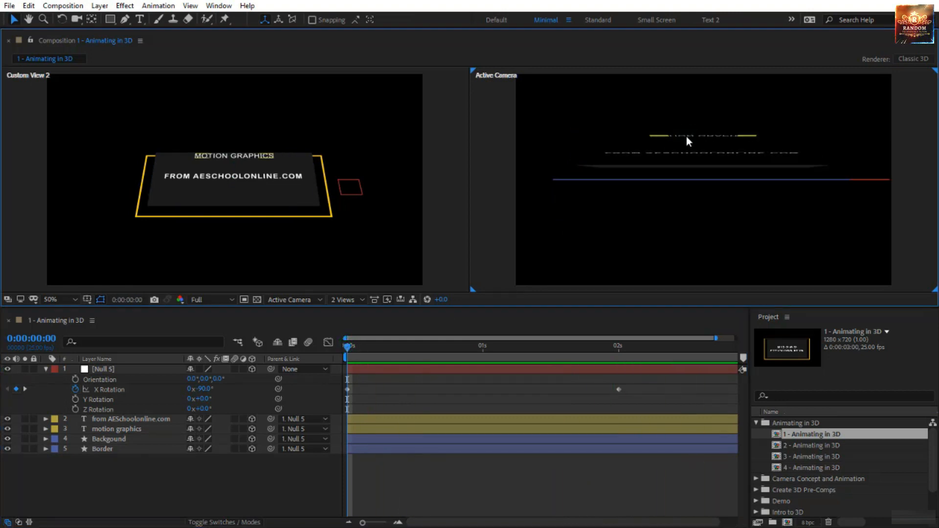
click(685, 136)
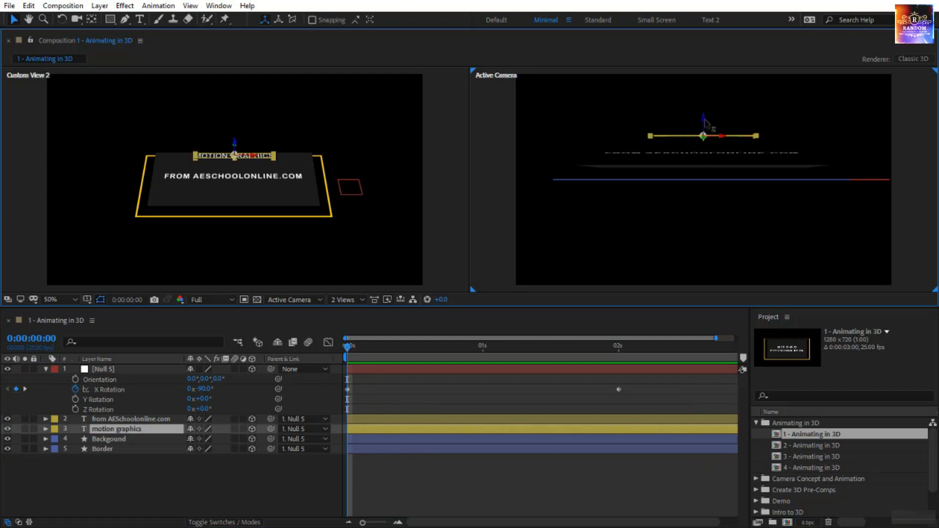
drag(705, 122, 702, 128)
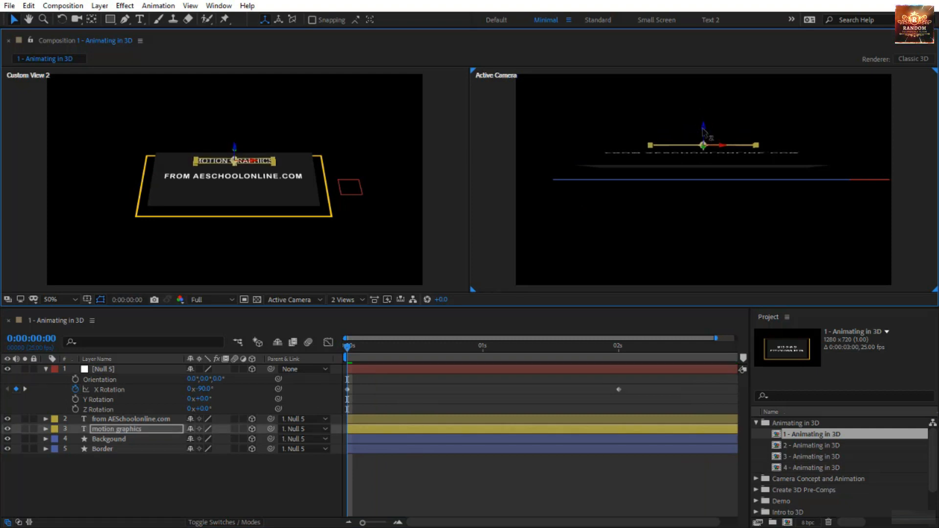
key(space)
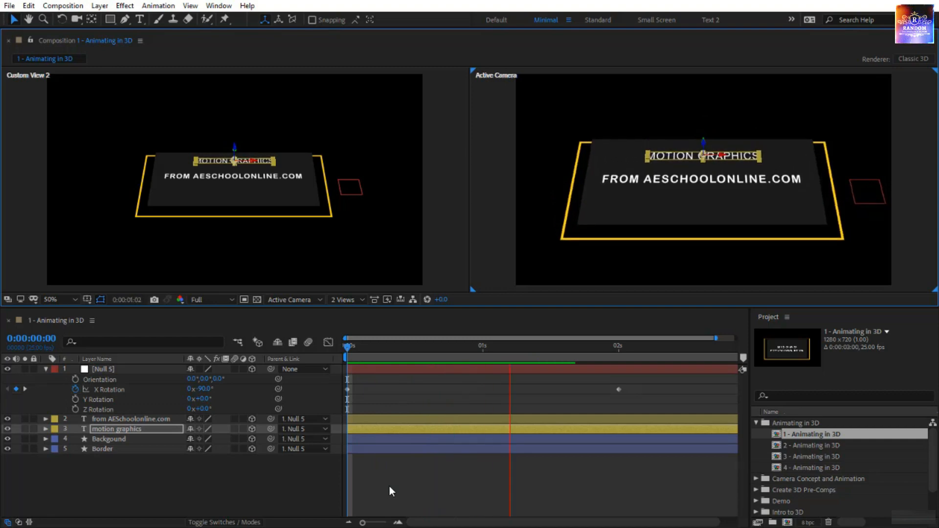
click(389, 486)
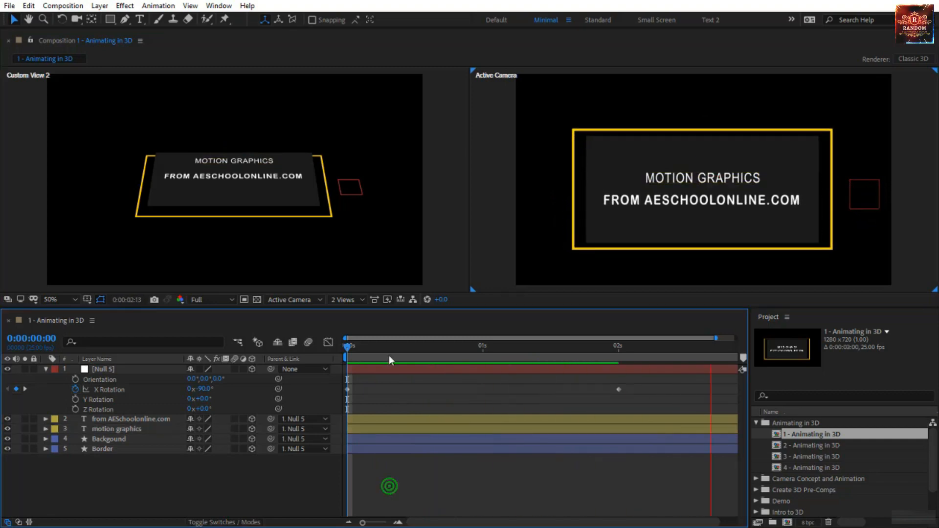
click(345, 346)
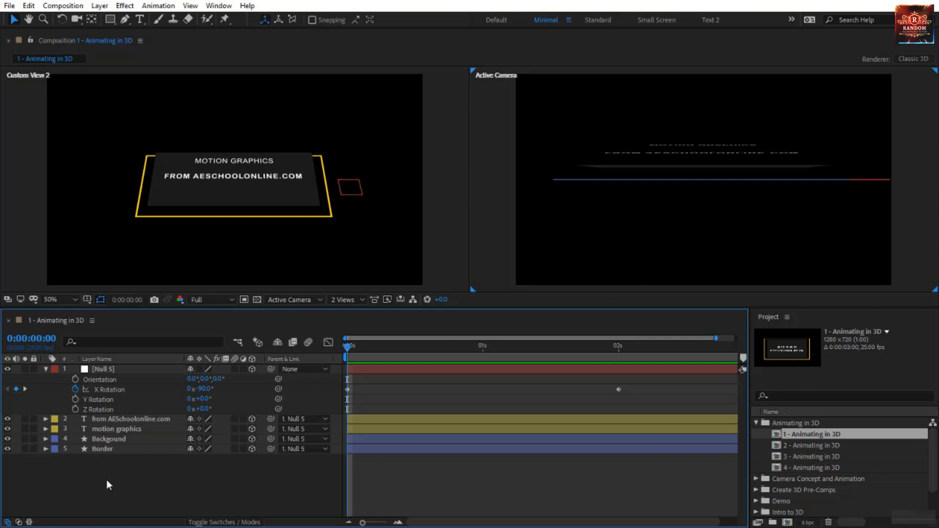
- Keyframe the opacity of both text layers, the background and the border at 0% on the first frame
drag(108, 469, 130, 420)
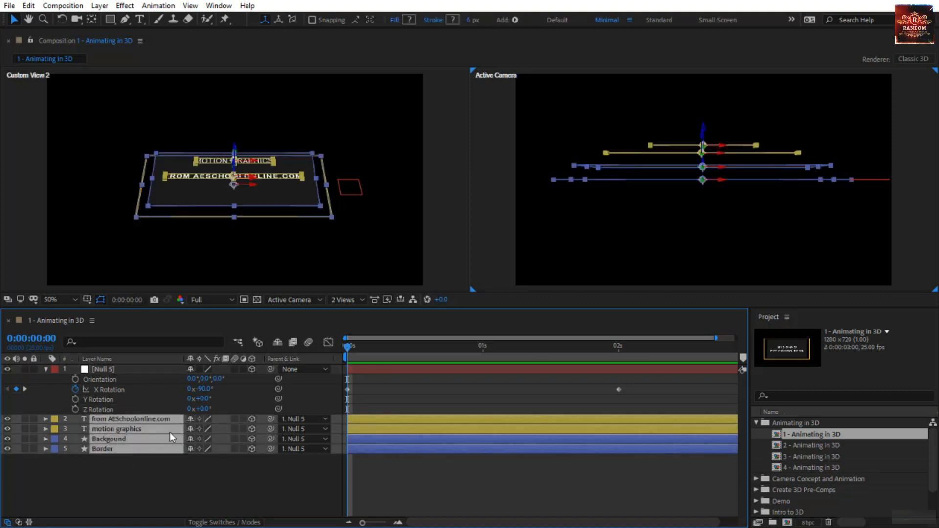
key(t)
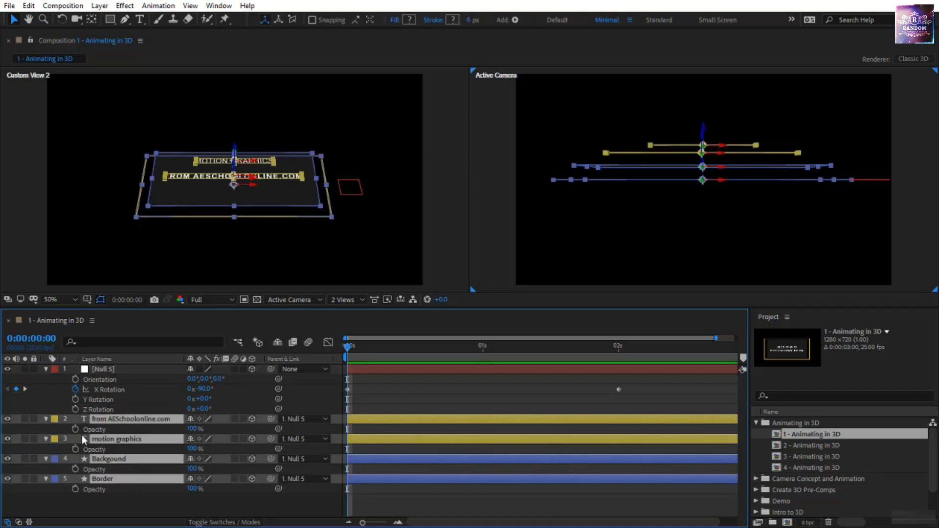
key(alt+shift+t)
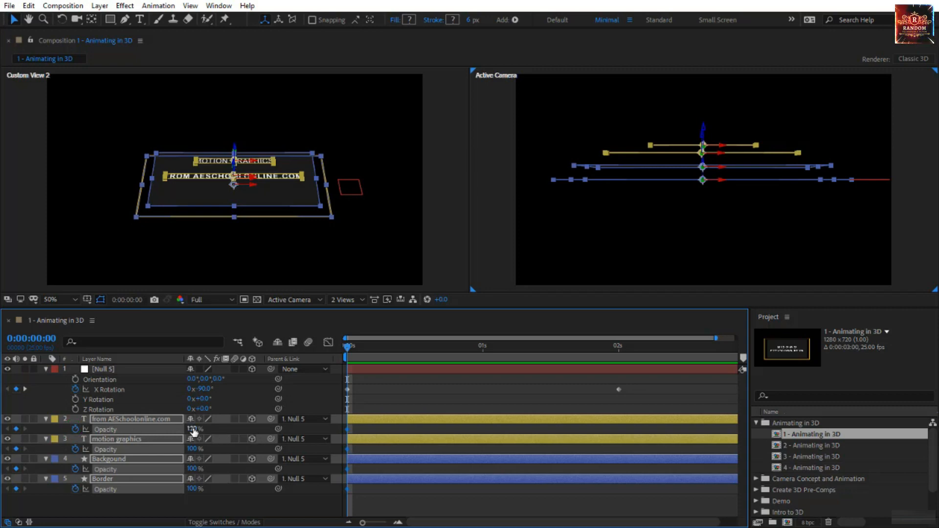
click(192, 429)
text(0)
key(Return)
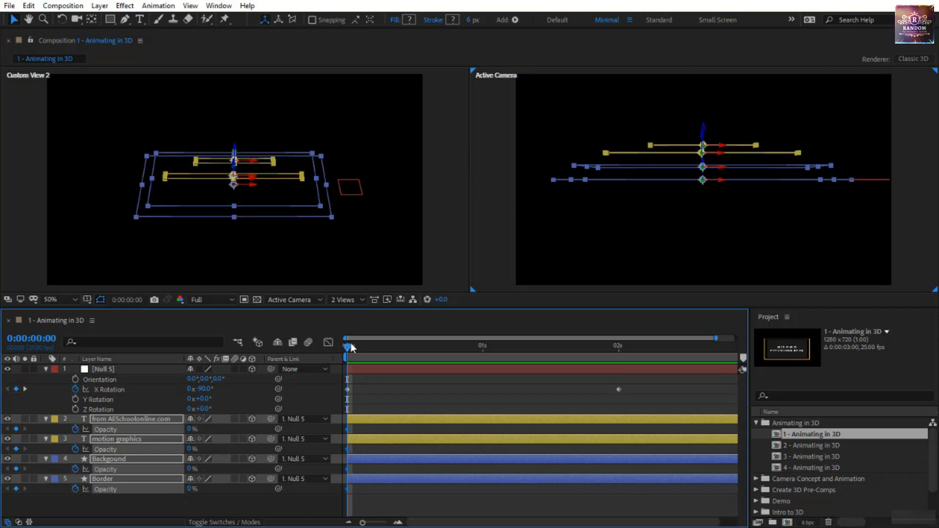
- Keyframe the four layers' opacity at 100% on frame 8 and return to the start to check the fade-in
drag(349, 345, 392, 363)
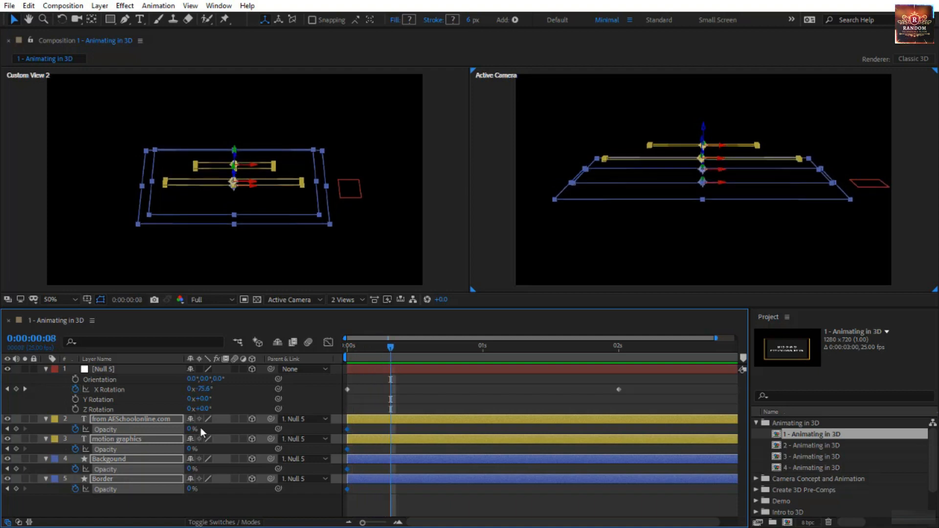
click(191, 429)
text(100)
key(Return)
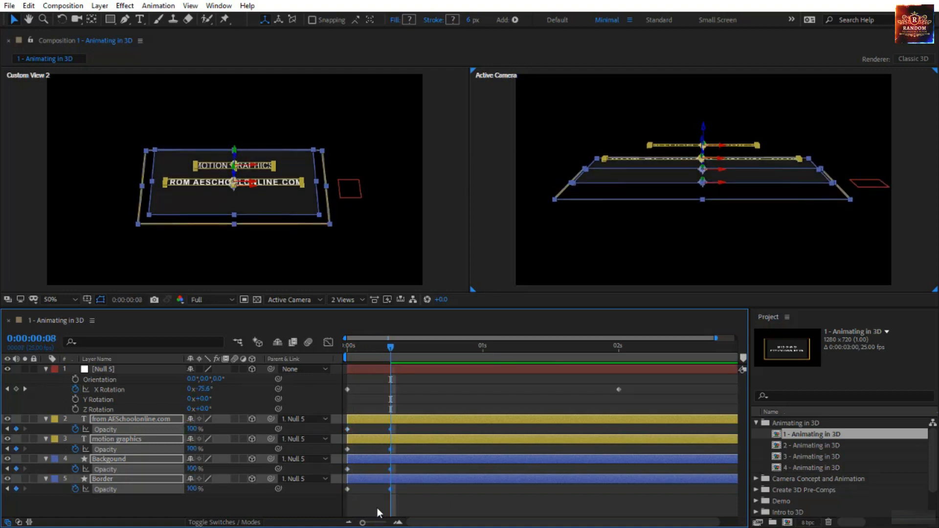
click(349, 509)
drag(391, 346, 316, 363)
click(432, 398)
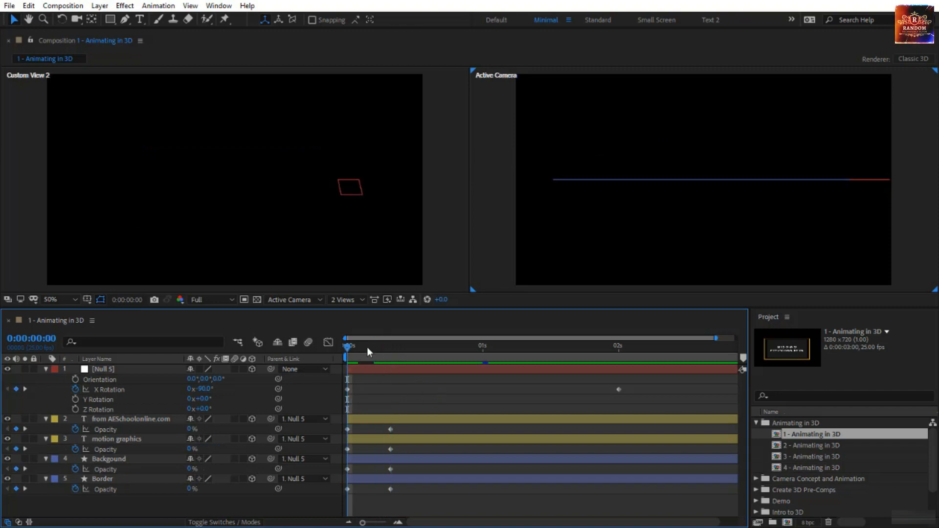
- Hide the Border layer temporarily to examine the opening frames without its edge outline, and show it again
drag(354, 348, 319, 383)
click(165, 480)
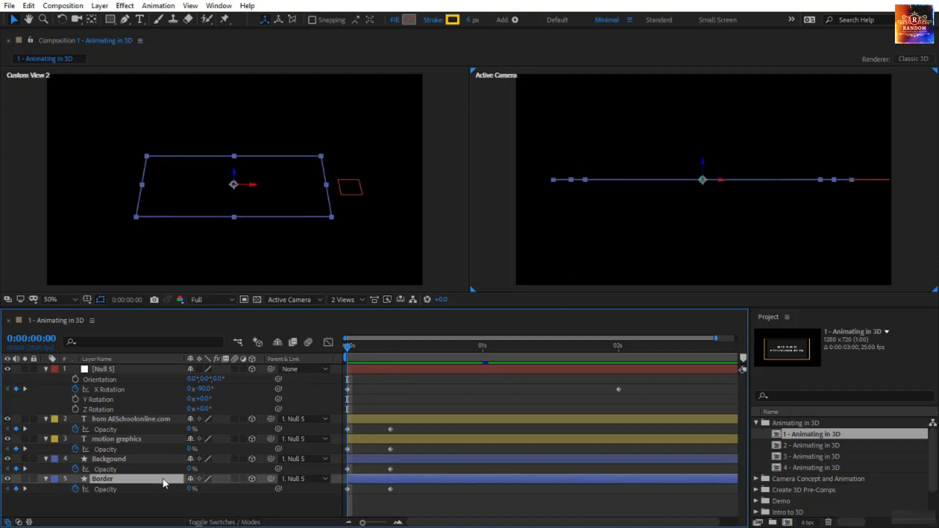
click(7, 479)
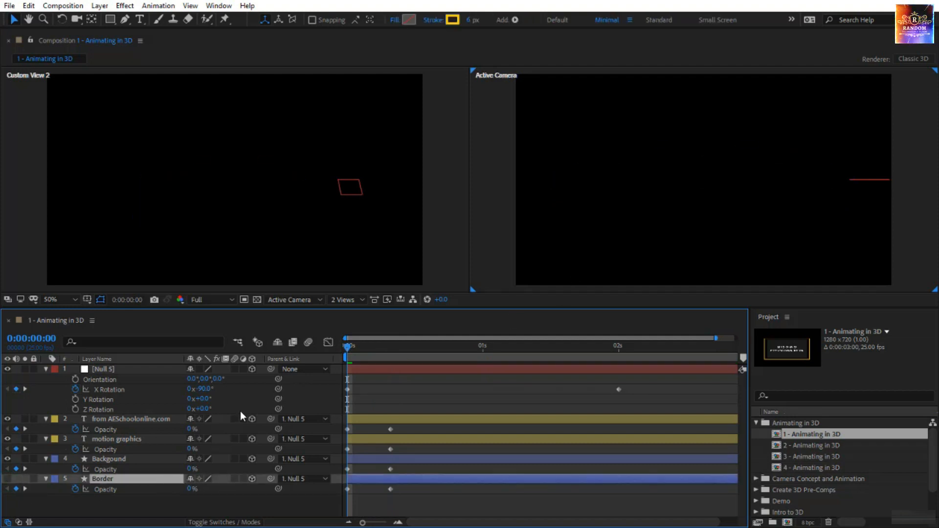
drag(349, 346, 321, 379)
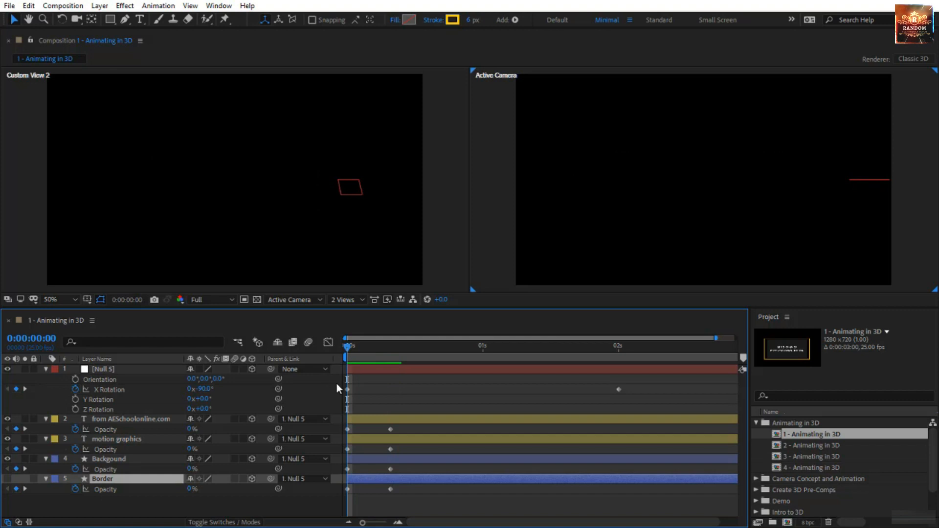
key(Page_Down)
key(Page_Down)
key(Home)
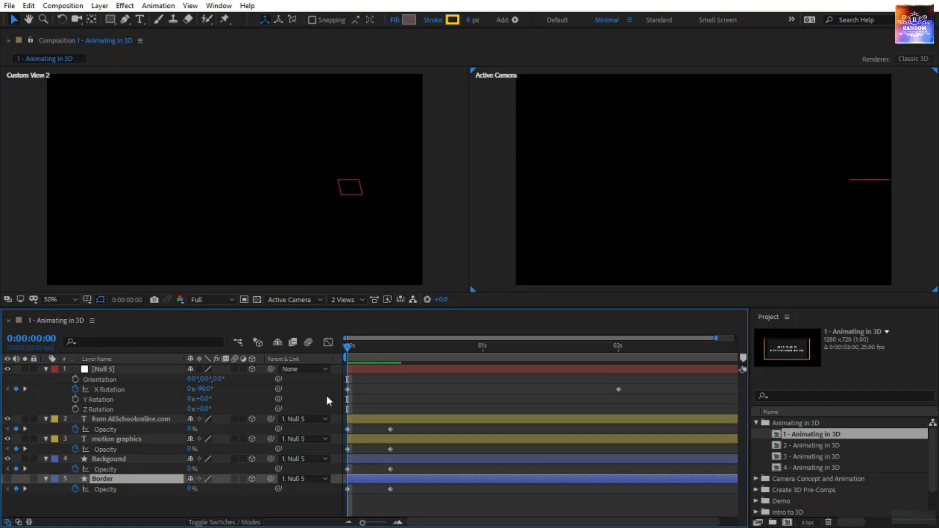
click(8, 479)
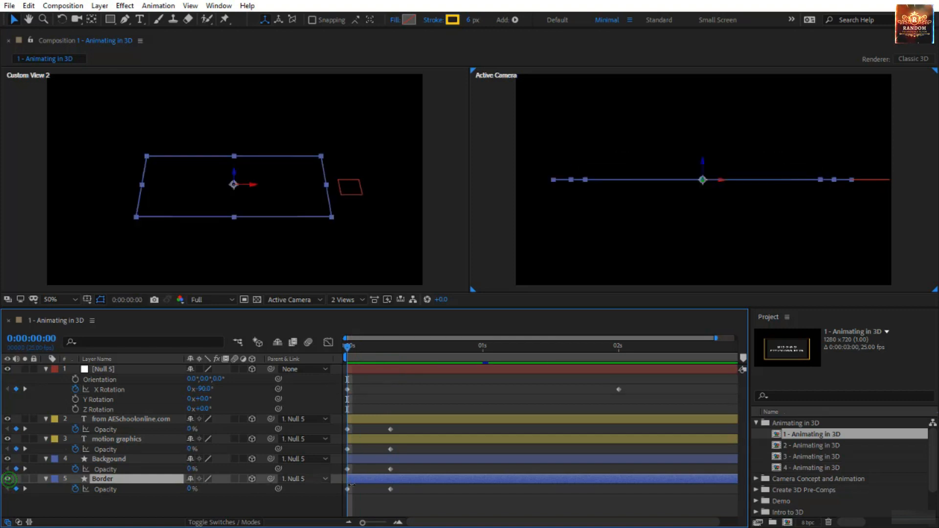
- Trim the start of the Border layer to about frame 3 and the motion graphics layer to about frame 2, and preview
drag(348, 479, 361, 480)
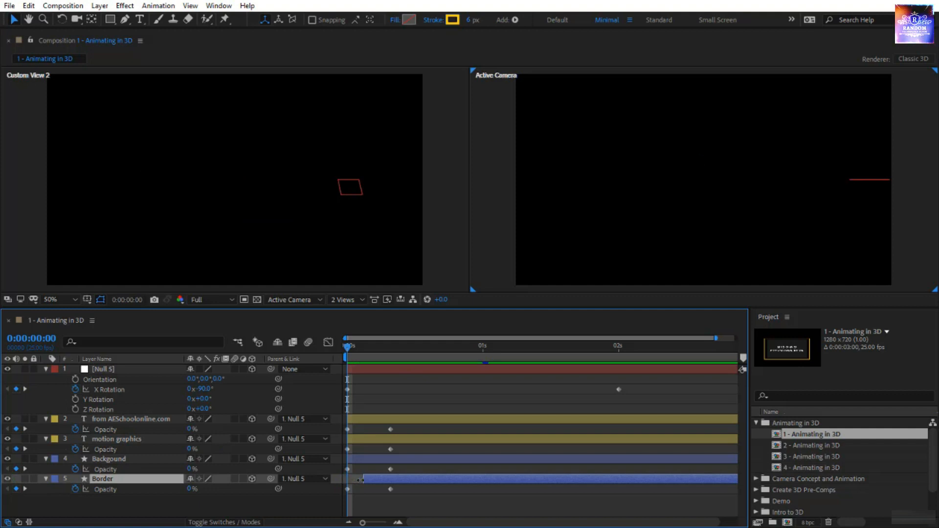
click(354, 439)
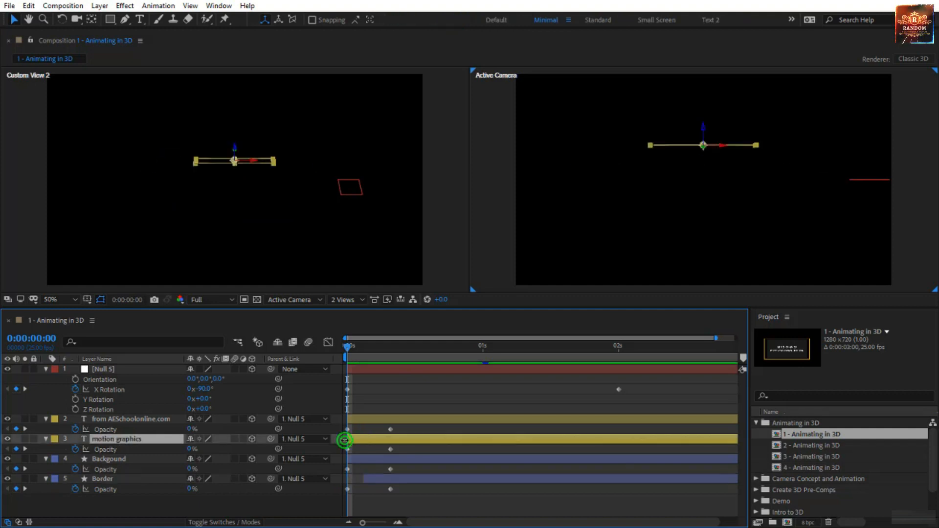
drag(345, 440, 356, 440)
click(371, 509)
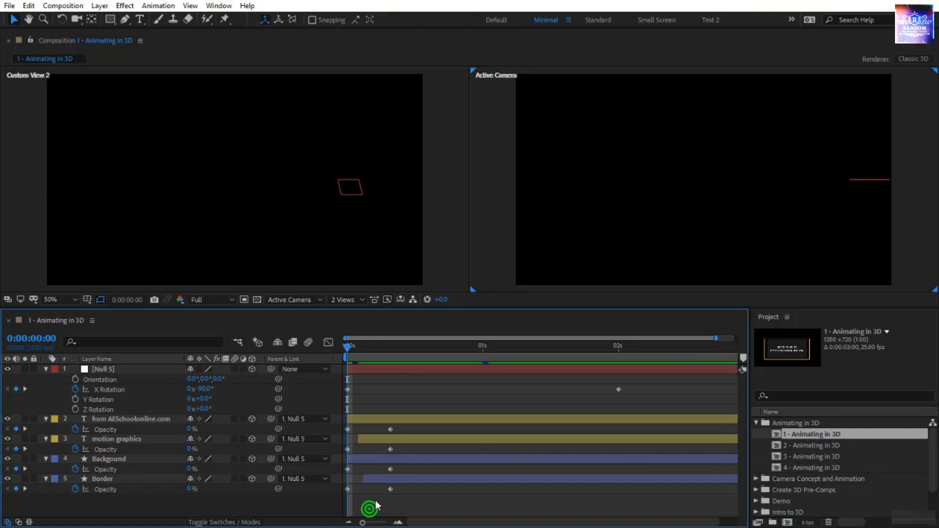
key(space)
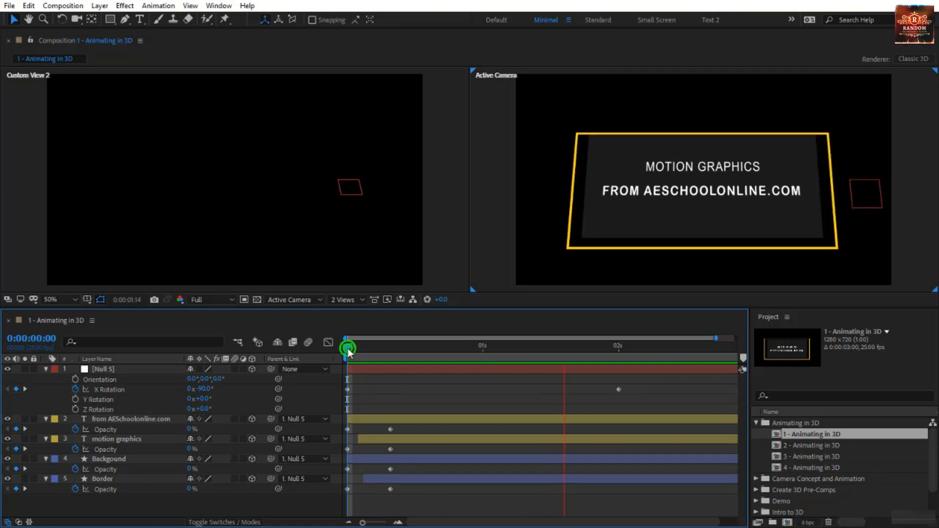
- Trim the motion graphics layer's start to match the Border layer's start at about frame 3 and review the animation
drag(347, 348, 356, 362)
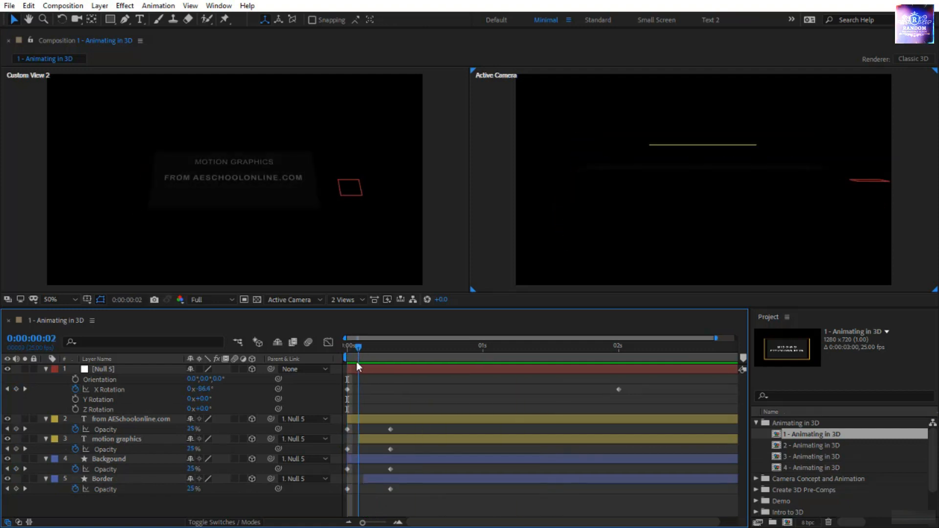
drag(357, 440, 364, 441)
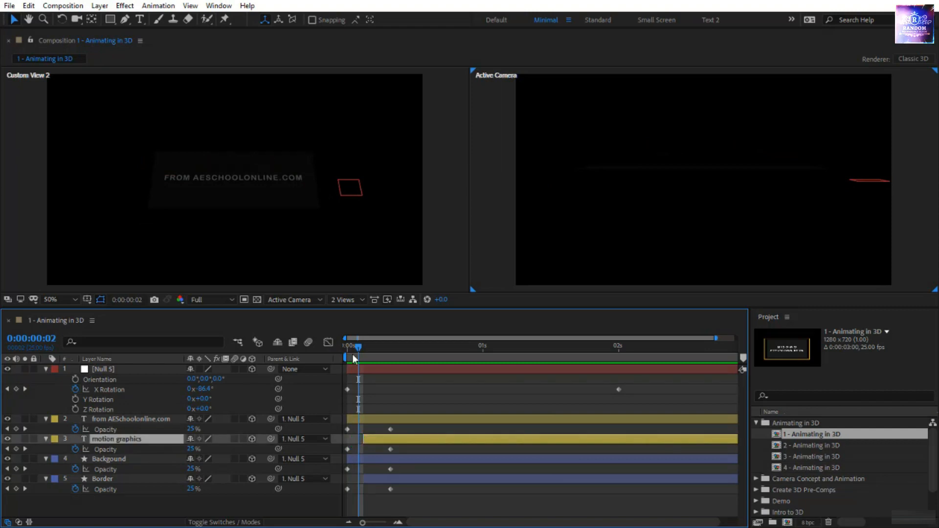
drag(352, 354, 346, 356)
key(space)
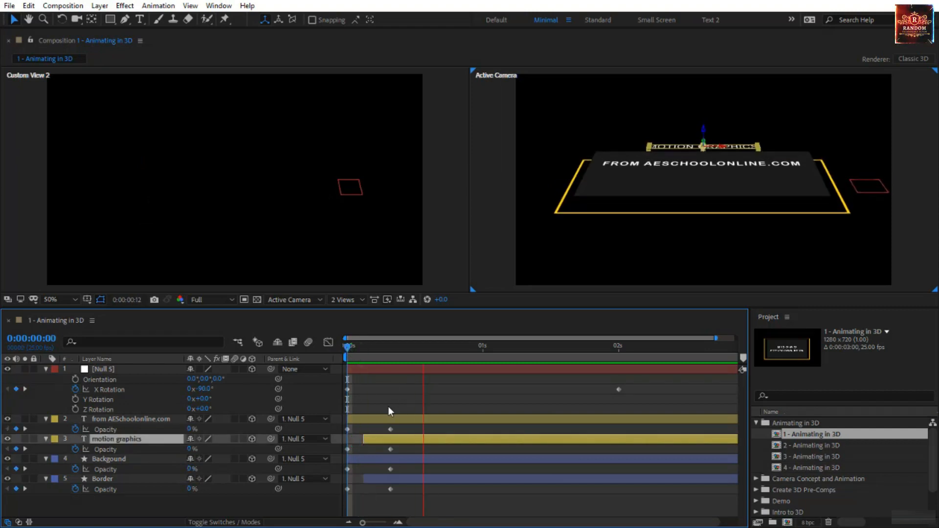
click(398, 407)
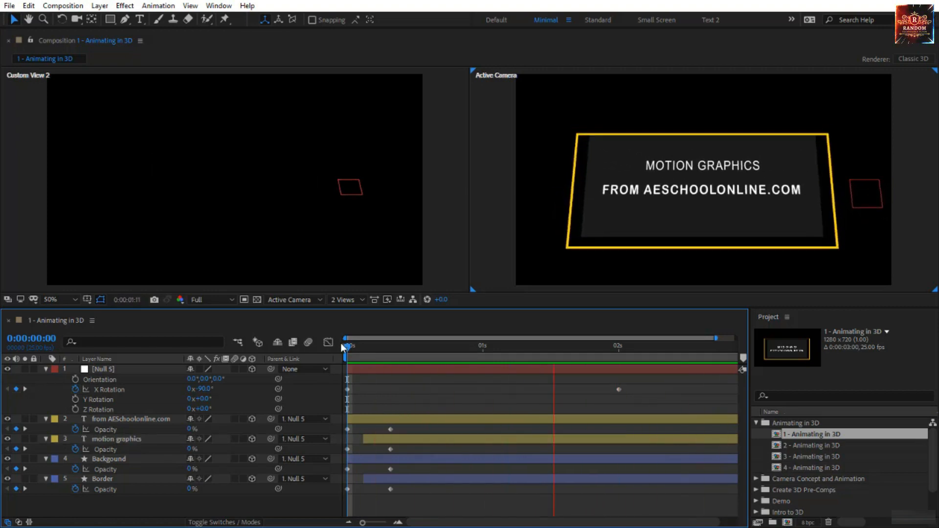
drag(345, 350, 336, 379)
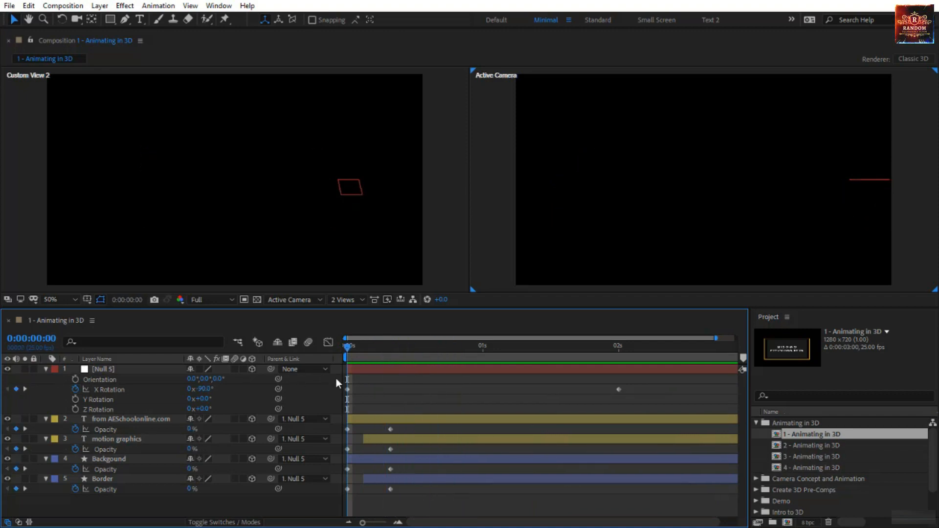
key(space)
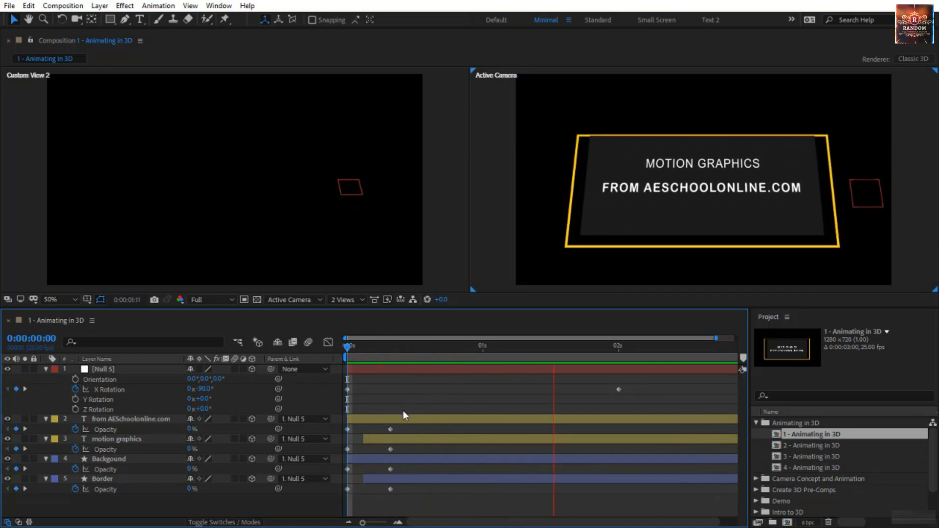
key(space)
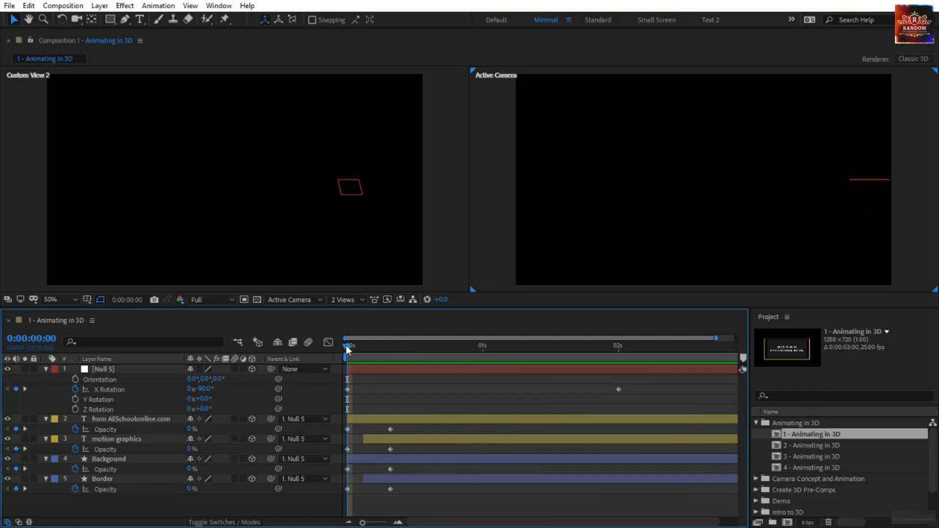
drag(351, 351, 390, 357)
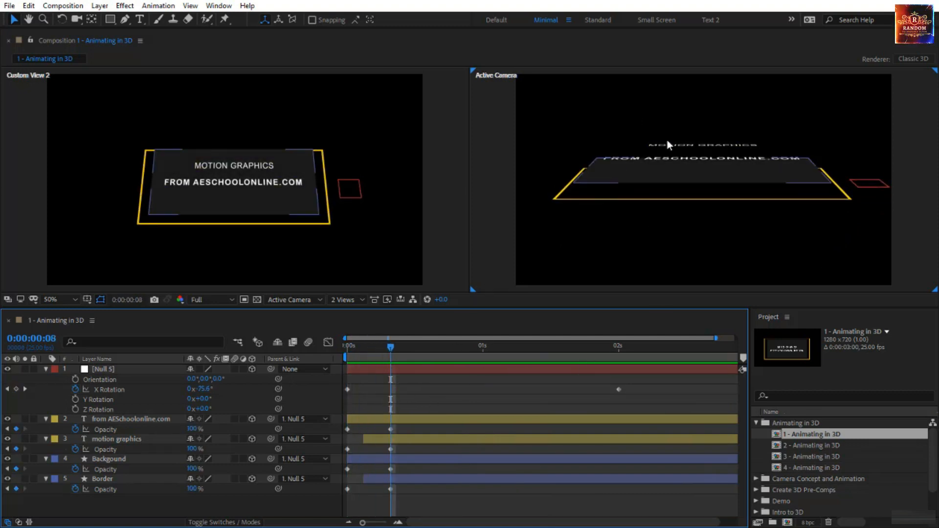
key(space)
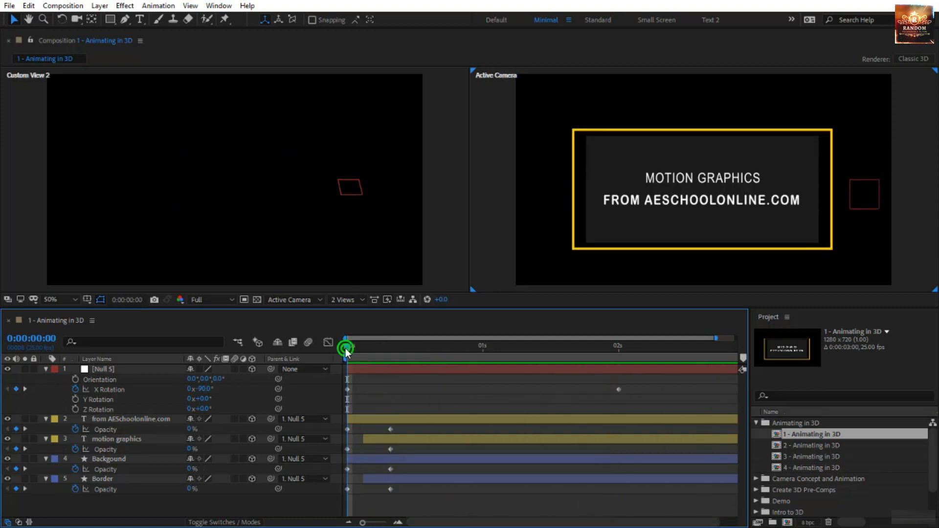
drag(339, 348, 287, 376)
- Add X Rotation keyframes at 0° to both text layers, the background and the border at the one-second mark
click(162, 418)
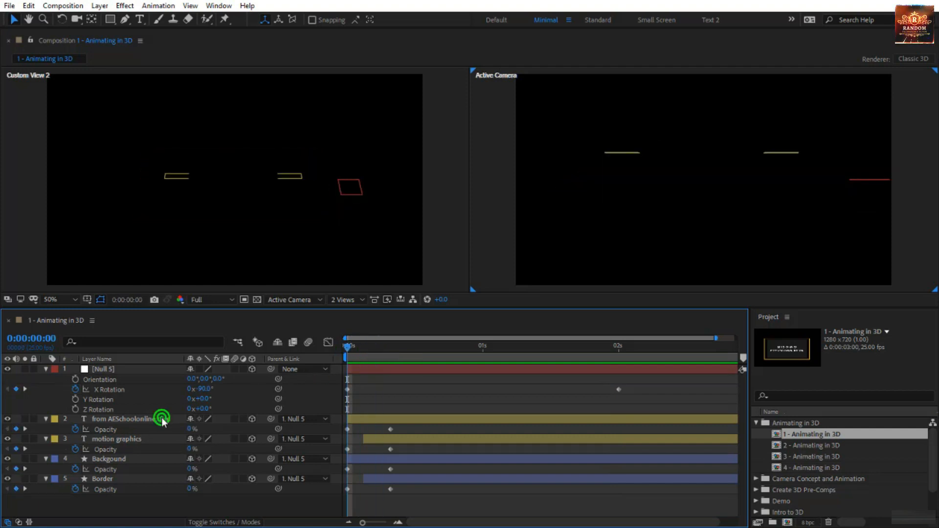
shift+click(147, 478)
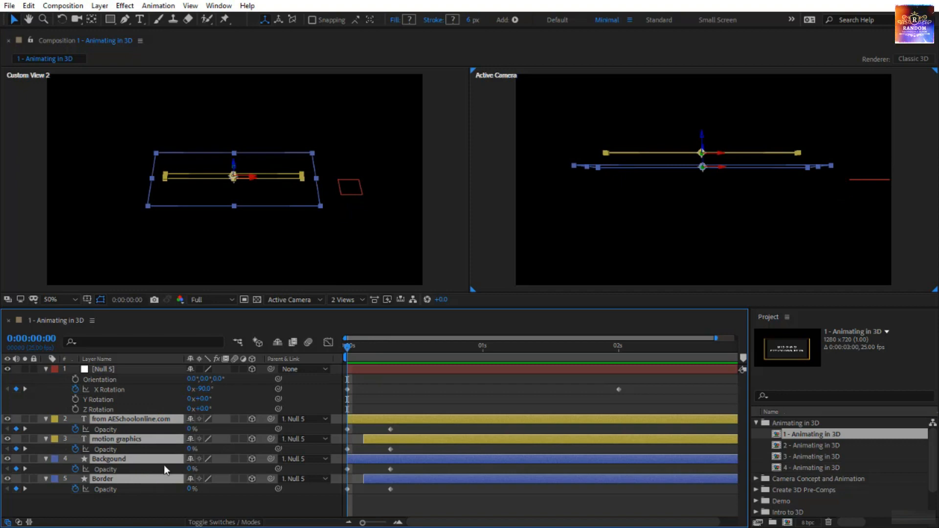
key(r)
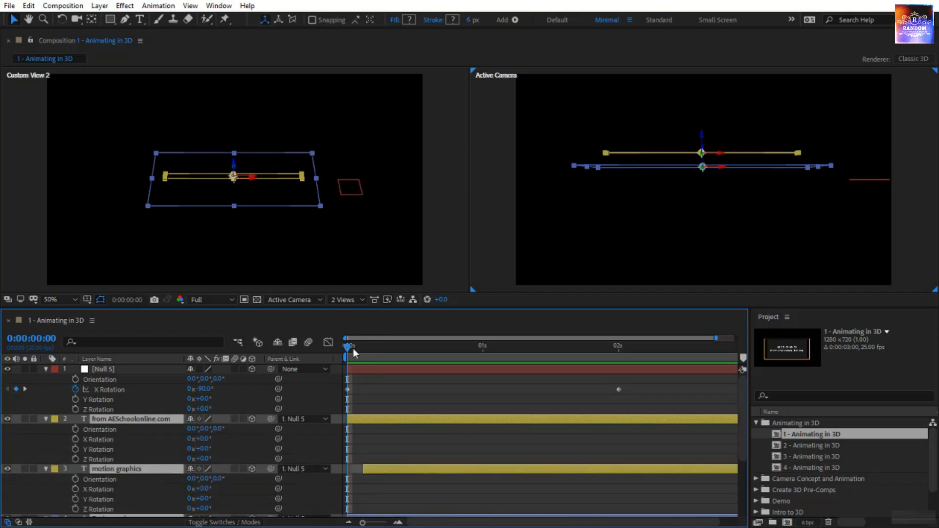
drag(345, 347, 482, 368)
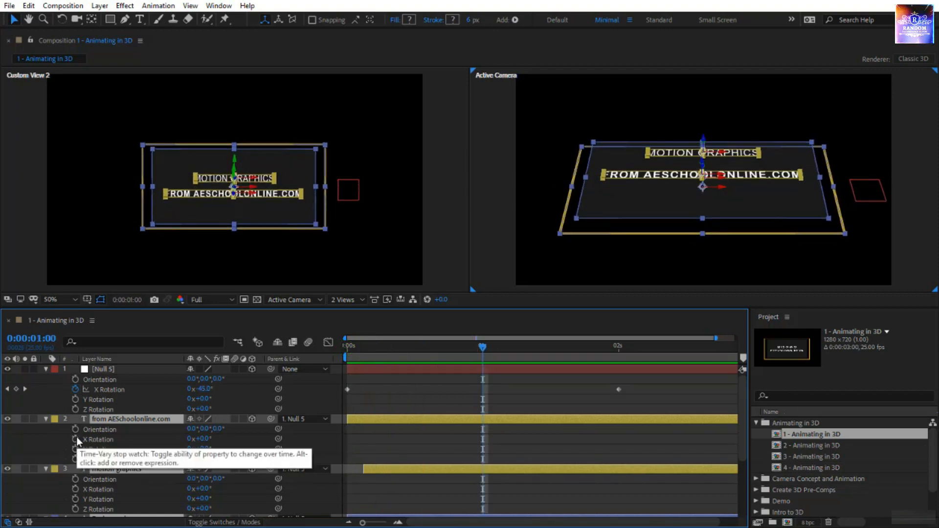
click(76, 439)
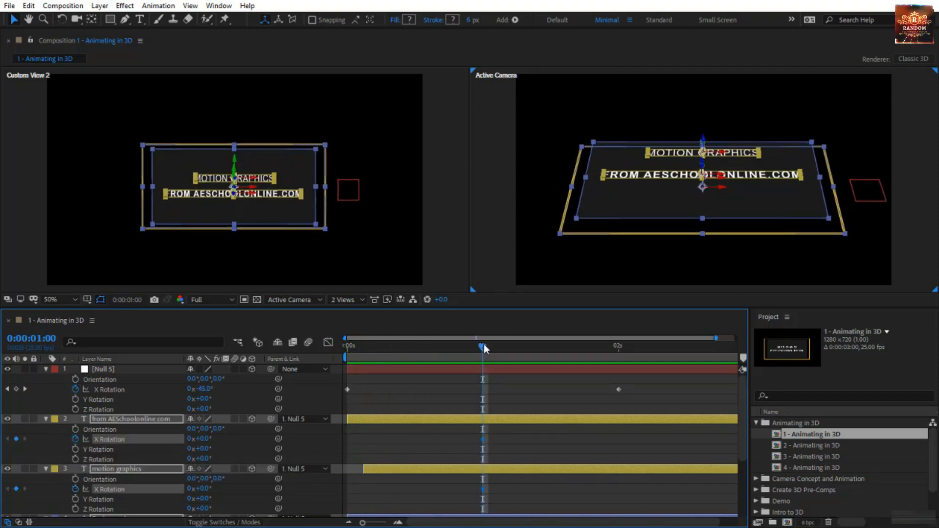
- Set the X Rotation of the four selected layers to -50° on the first frame and preview the animation
drag(484, 348, 330, 366)
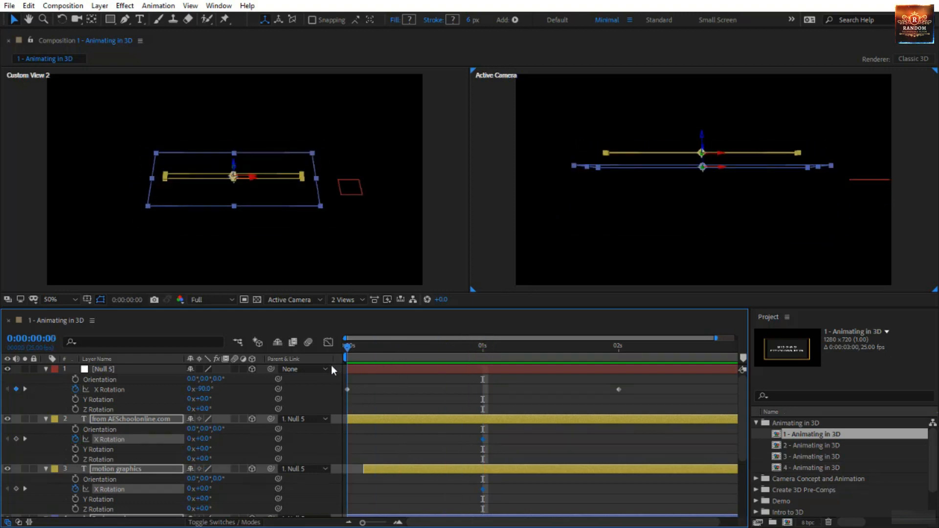
click(202, 438)
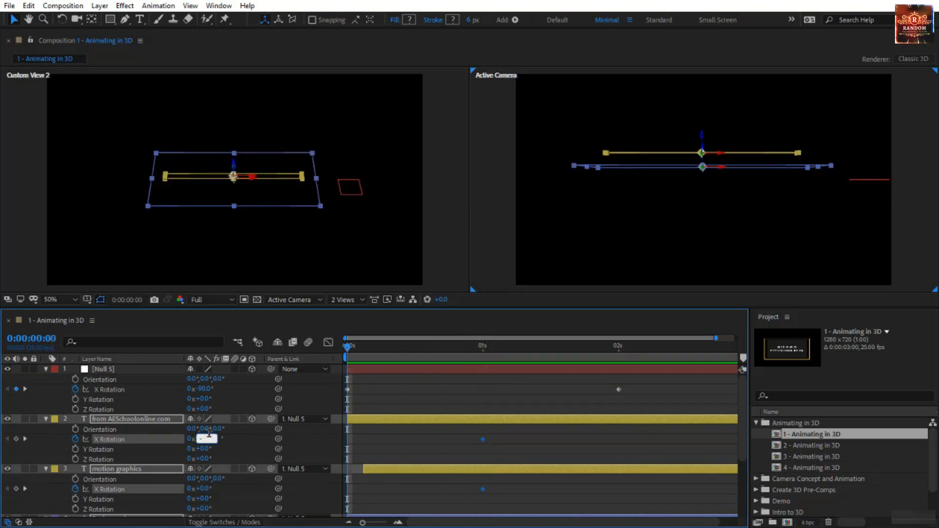
key(Return)
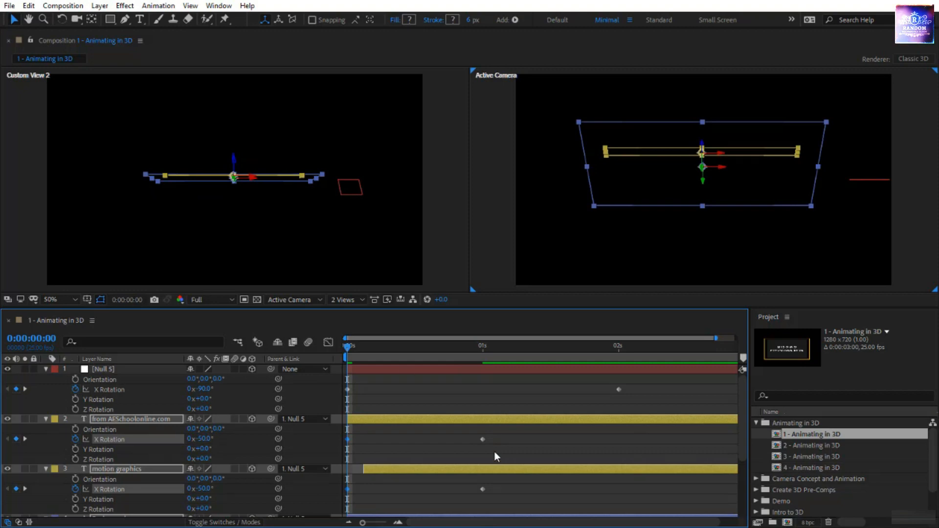
click(452, 448)
key(space)
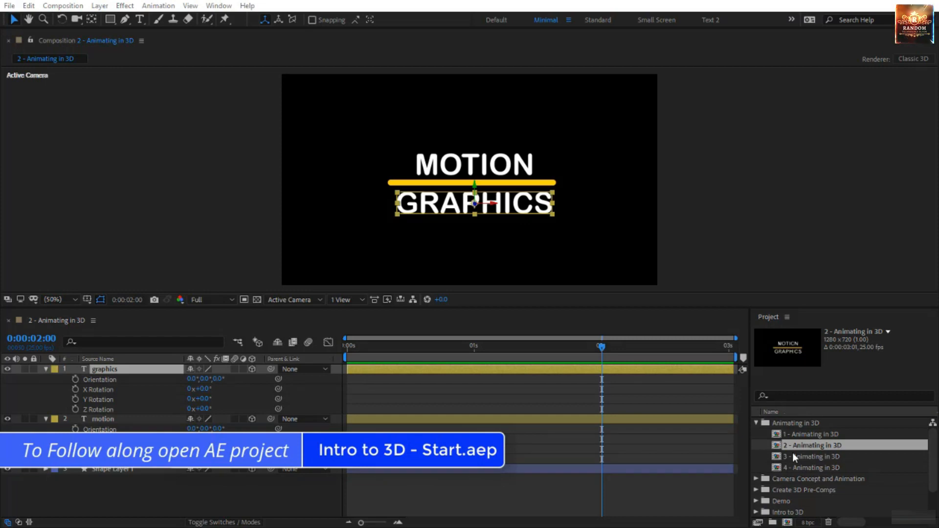
- Deselect the graphics text layer in the 2 - Animating in 3D composition
click(709, 484)
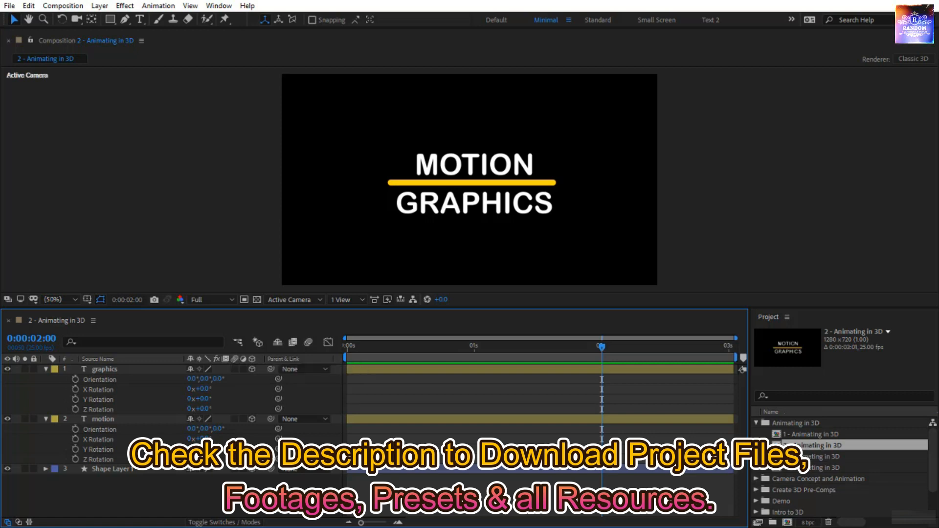
click(477, 164)
click(463, 207)
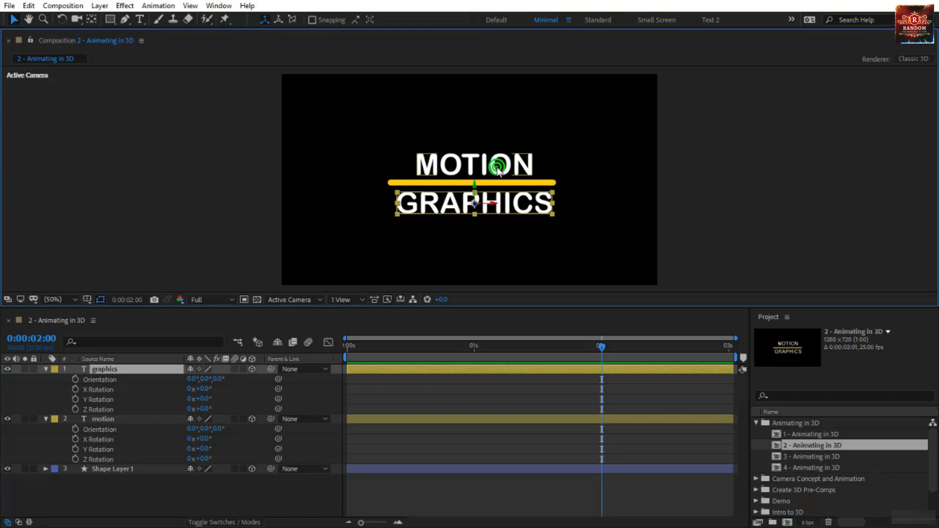
click(483, 168)
click(471, 201)
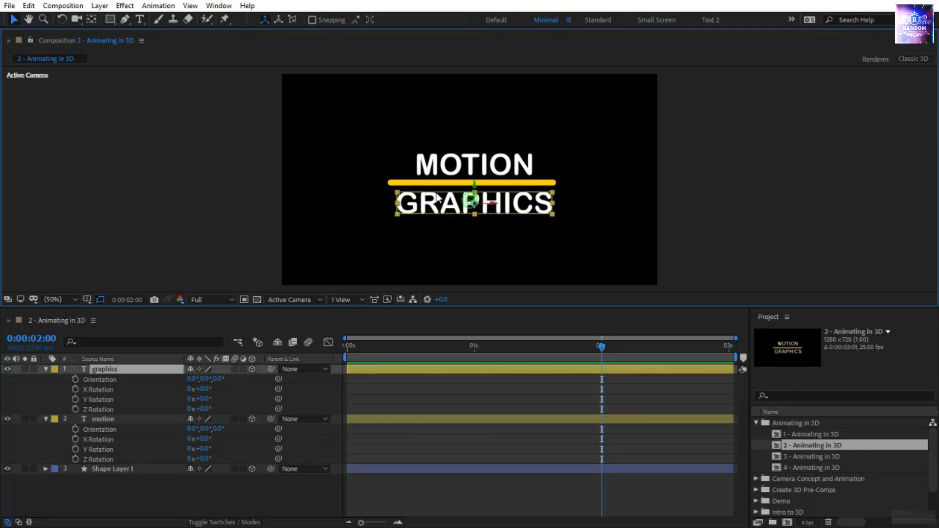
click(413, 181)
click(117, 467)
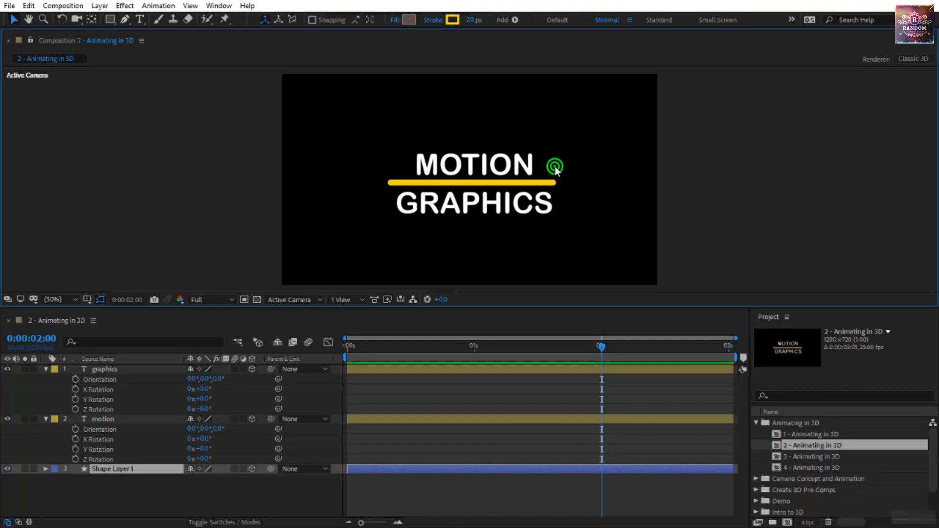
click(525, 163)
- Try rotating the GRAPHICS text around its X axis with the anchor point at the text's centre
click(194, 393)
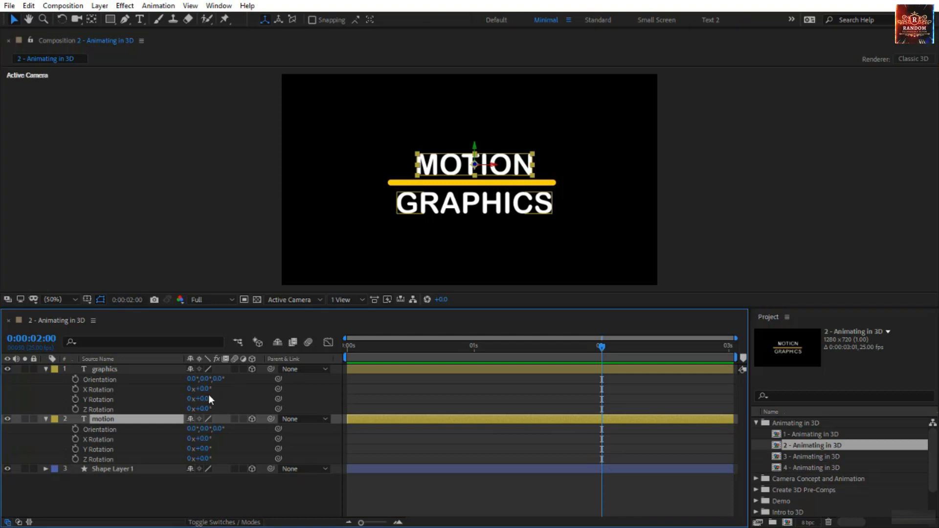
mouse_move(205, 391)
mouse_down()
mouse_move(244, 393)
mouse_move(191, 399)
mouse_up()
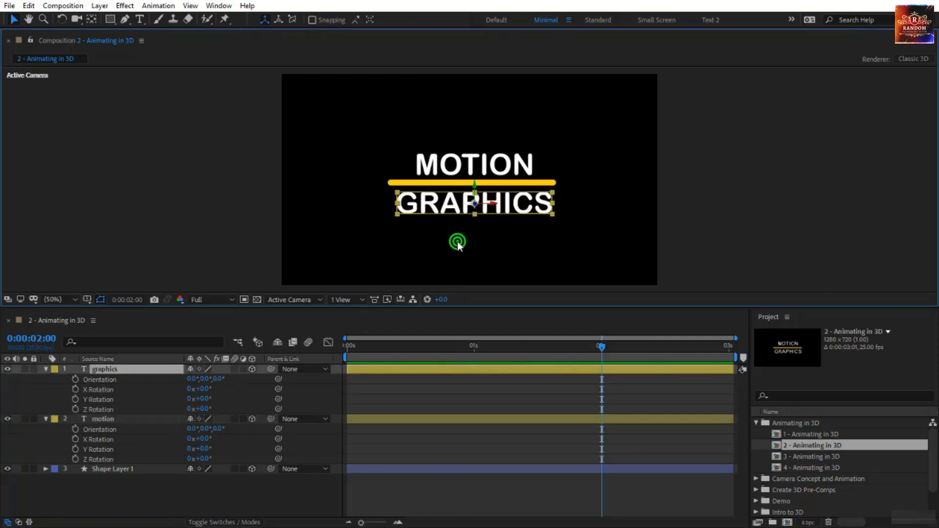
click(458, 243)
- Move the anchor points of the GRAPHICS and MOTION text layers onto the yellow line with the Pan Behind tool
click(468, 207)
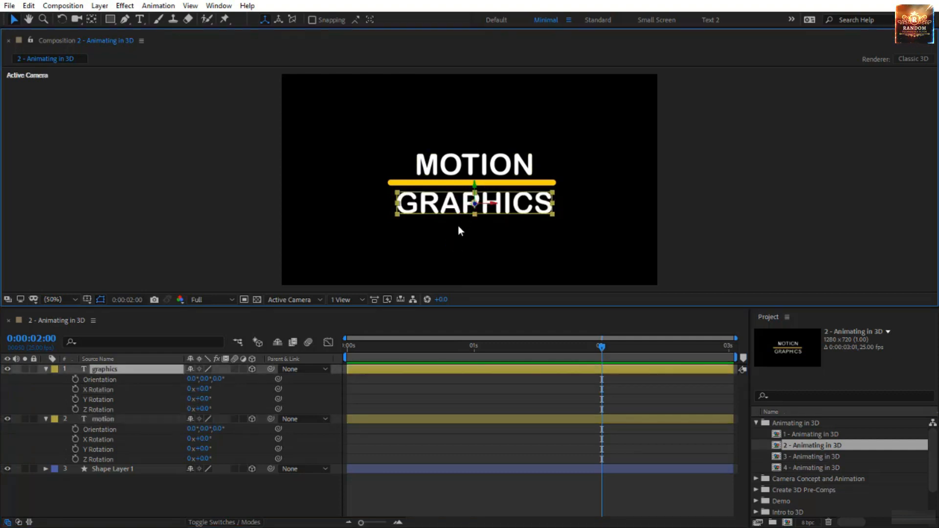
click(91, 19)
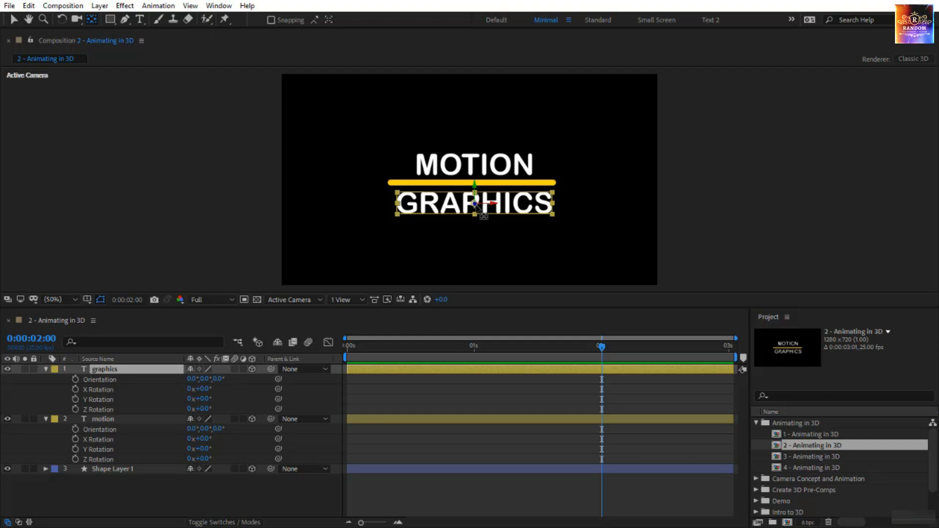
drag(475, 203, 474, 182)
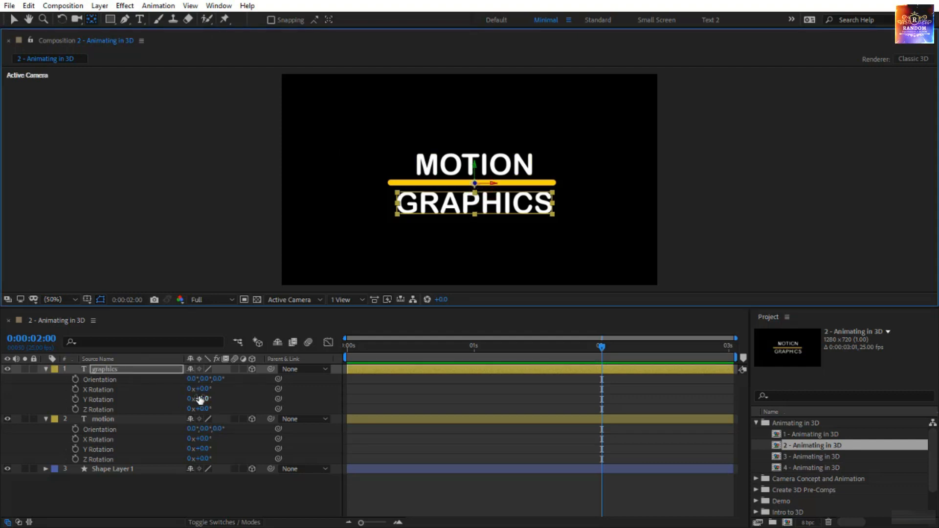
drag(204, 389, 285, 409)
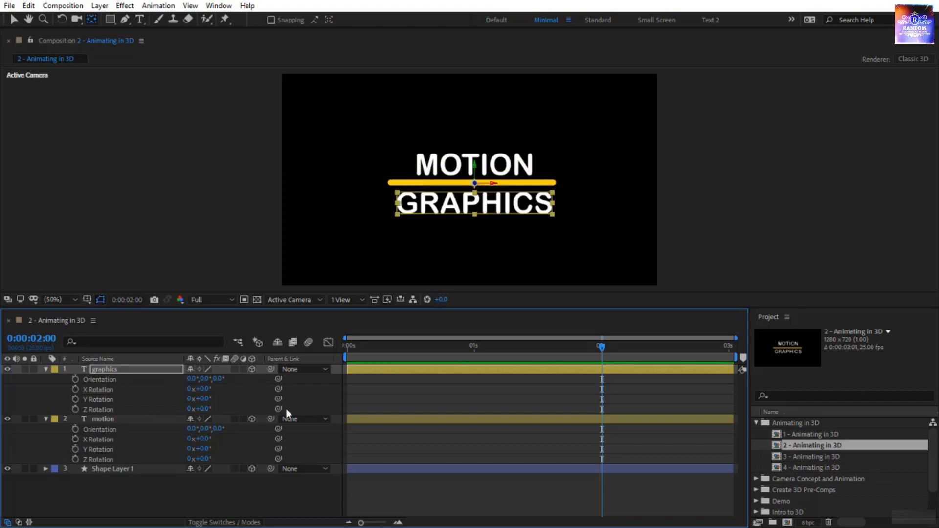
click(509, 171)
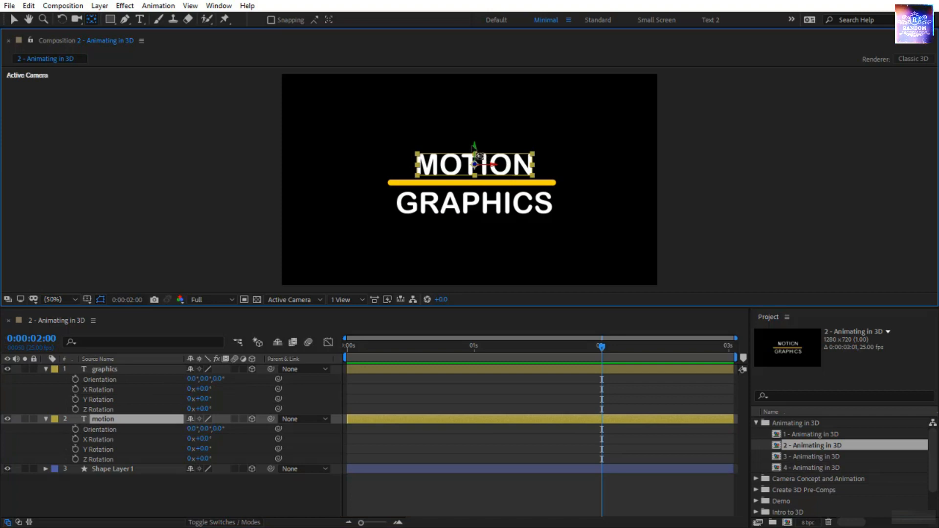
drag(475, 146, 474, 163)
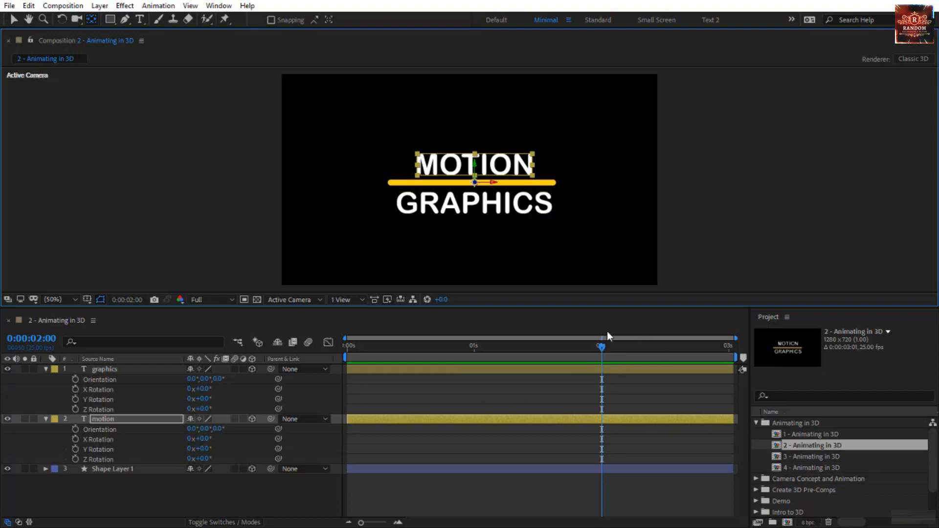
- Keyframe X Rotation from 92° for graphics and -87° for motion on the first frame to 0° at two seconds, and preview it
click(75, 389)
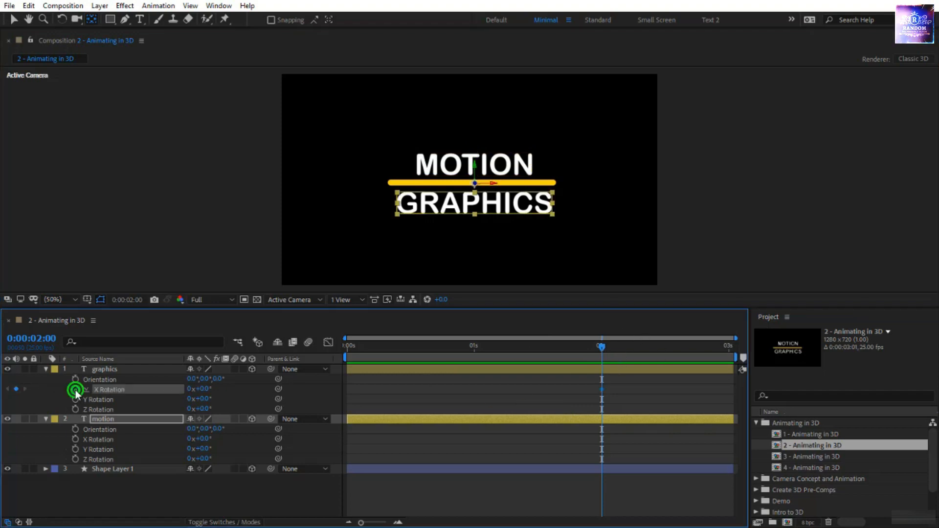
click(74, 440)
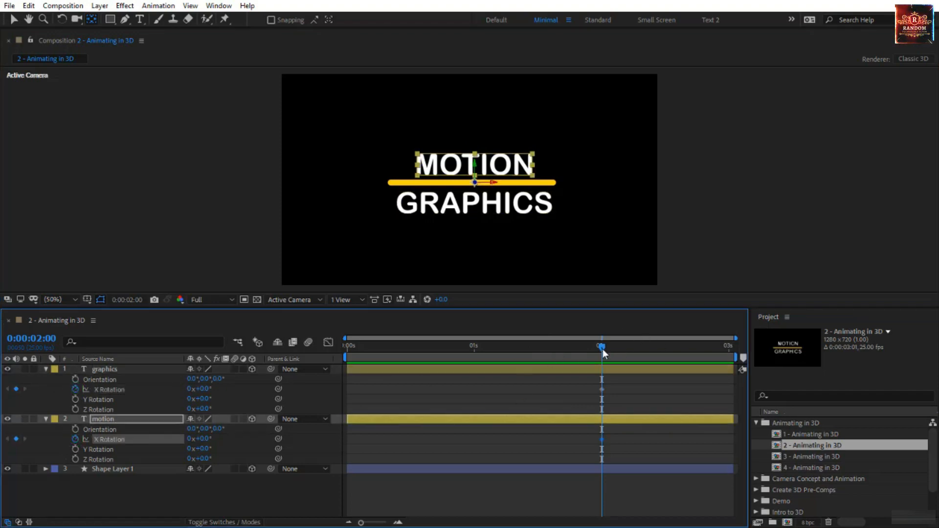
drag(602, 349, 321, 366)
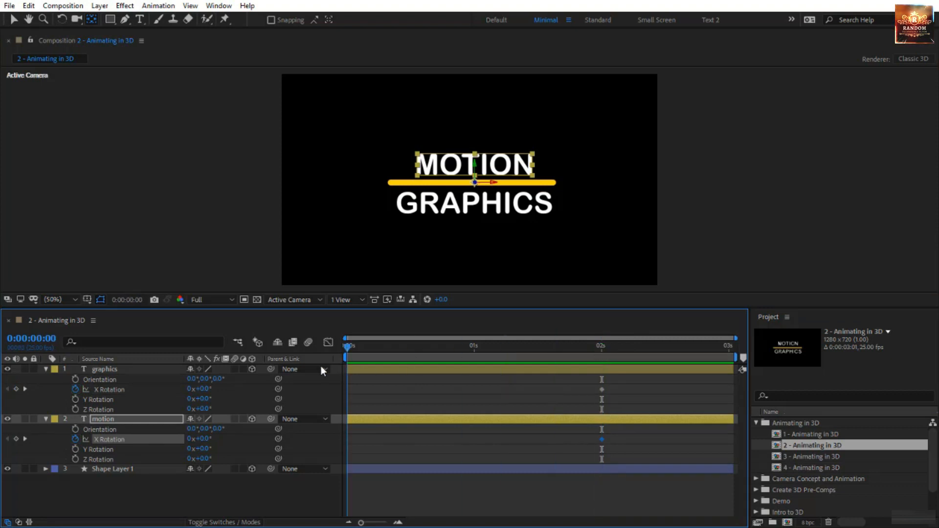
click(206, 389)
drag(205, 389, 273, 399)
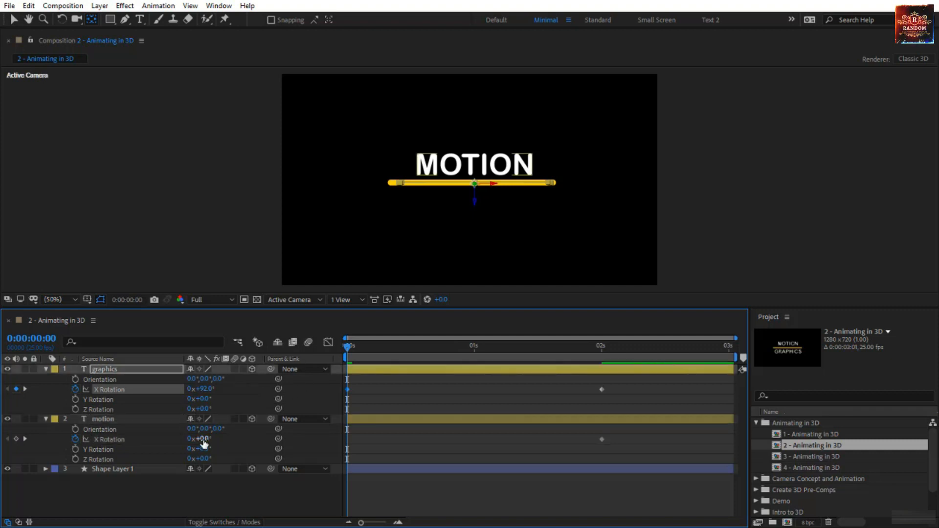
drag(203, 439, 151, 439)
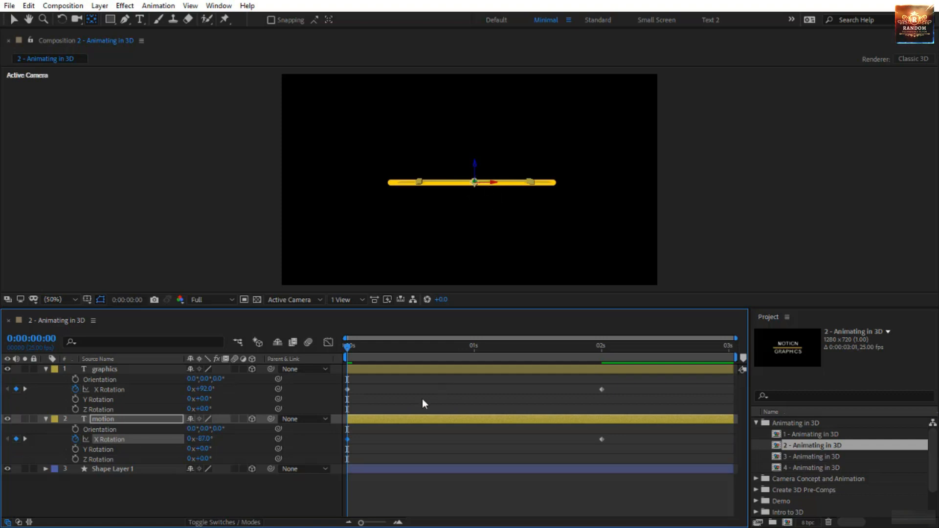
key(space)
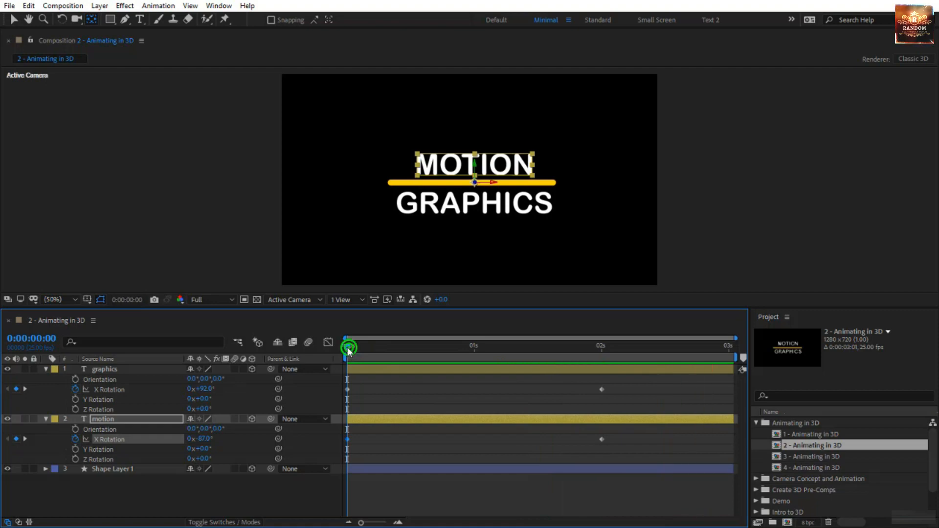
drag(347, 347, 547, 386)
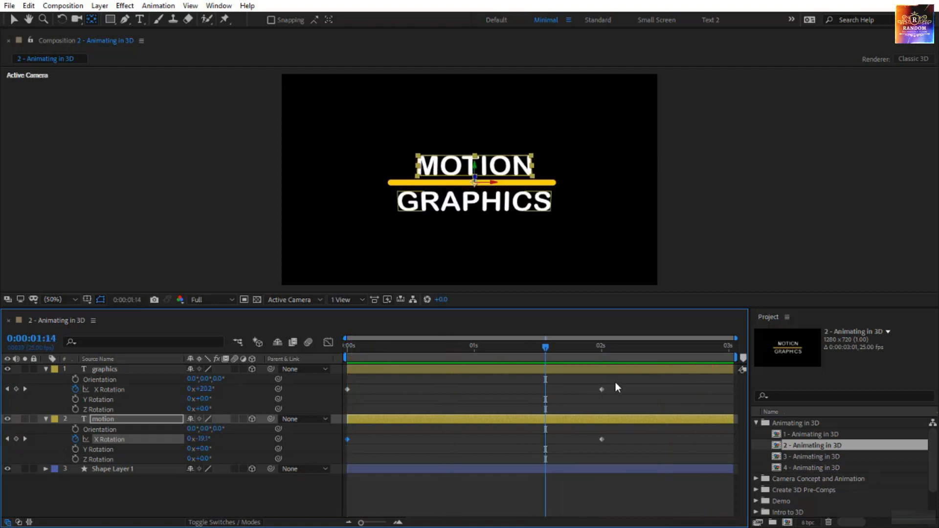
- Try moving both text layers' ending X Rotation keyframes to about frame 11 and preview the faster animation
drag(615, 380, 400, 439)
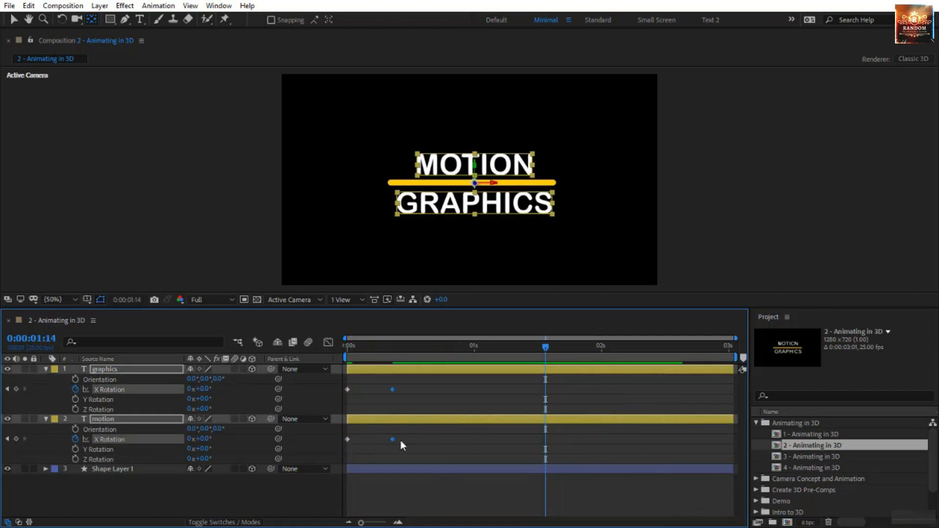
drag(420, 348, 347, 348)
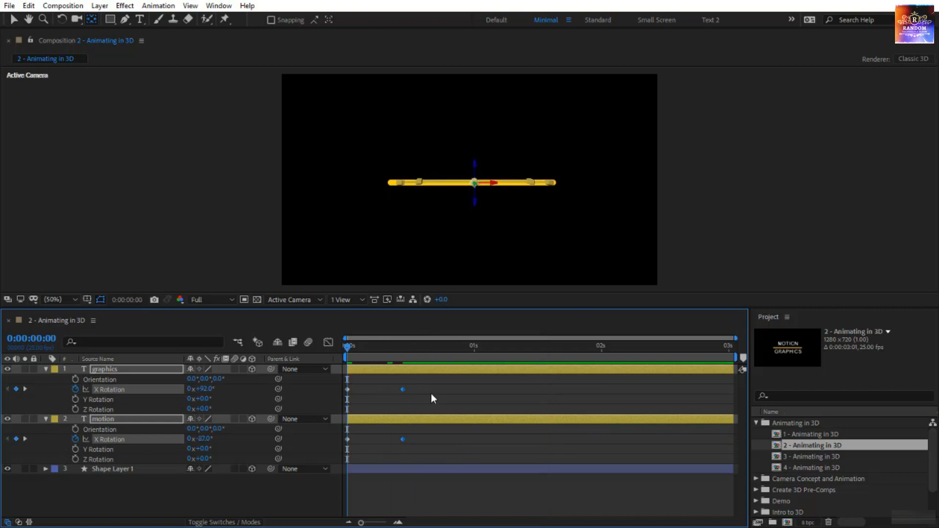
click(429, 399)
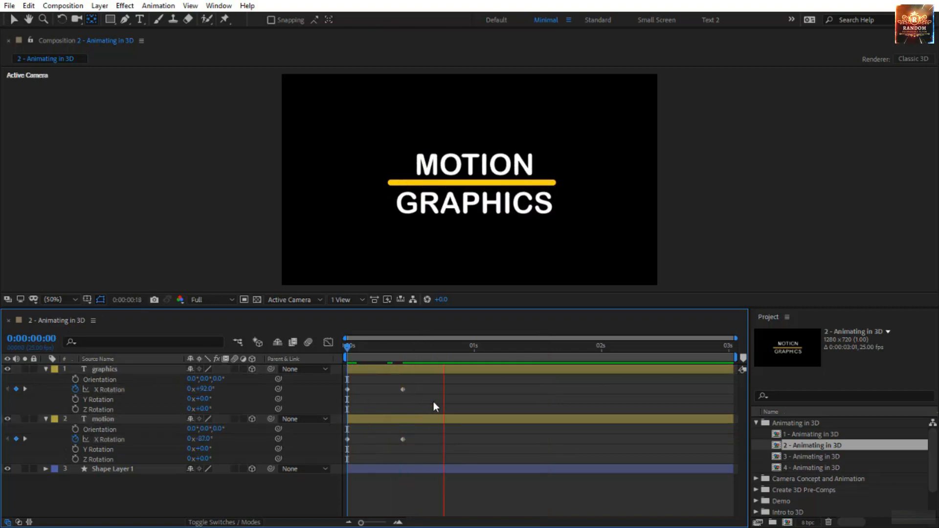
click(348, 347)
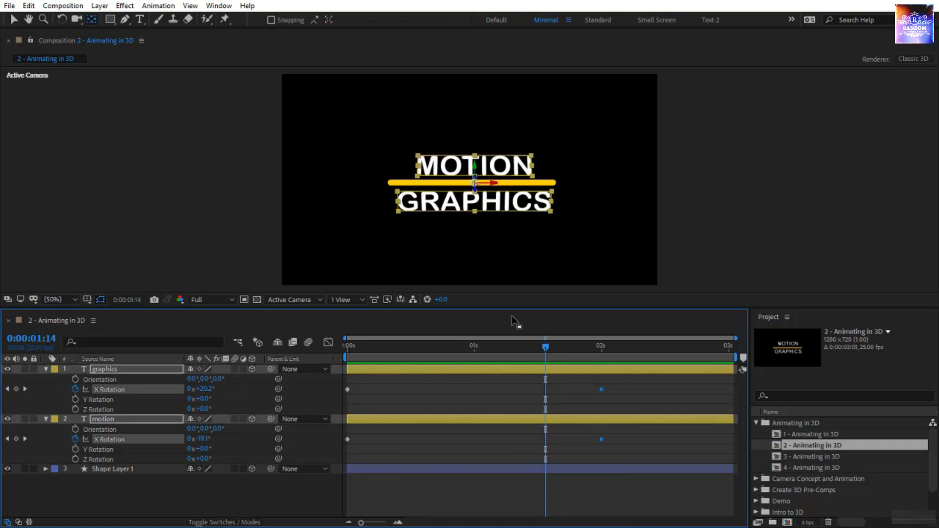
- Add Anchor Point keyframes to the graphics and motion text layers at the two-second mark
key(k)
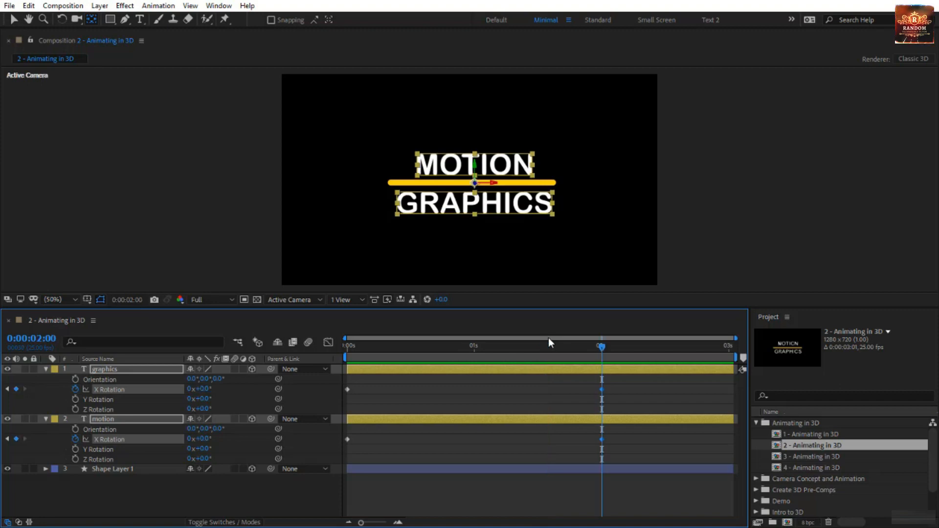
ctrl+click(521, 369)
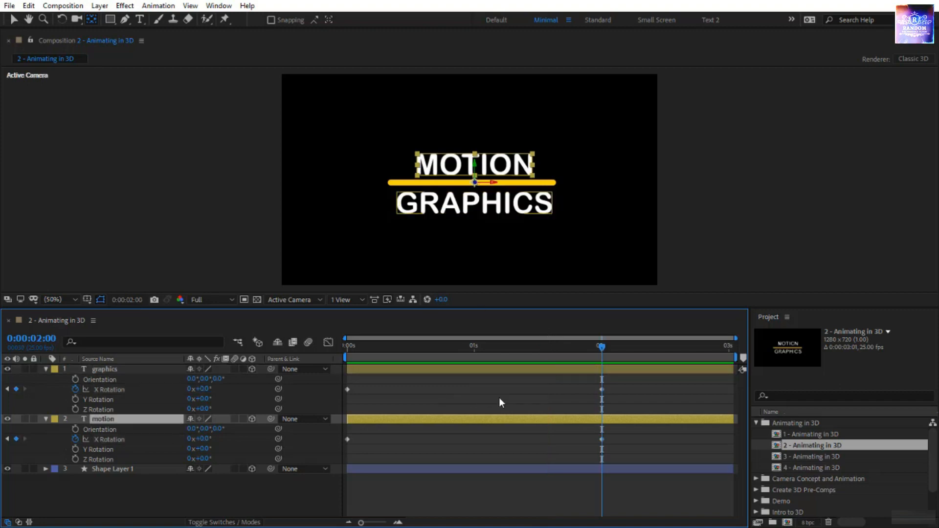
ctrl+click(162, 370)
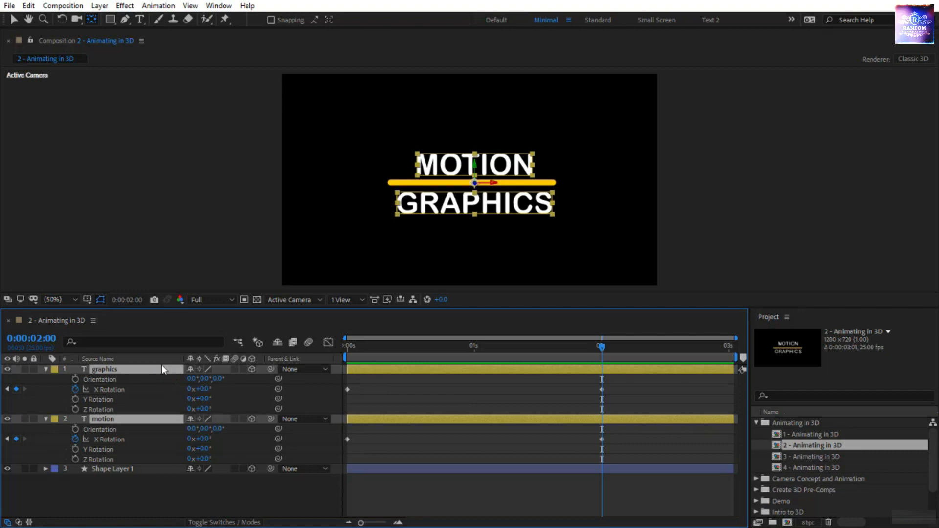
key(a)
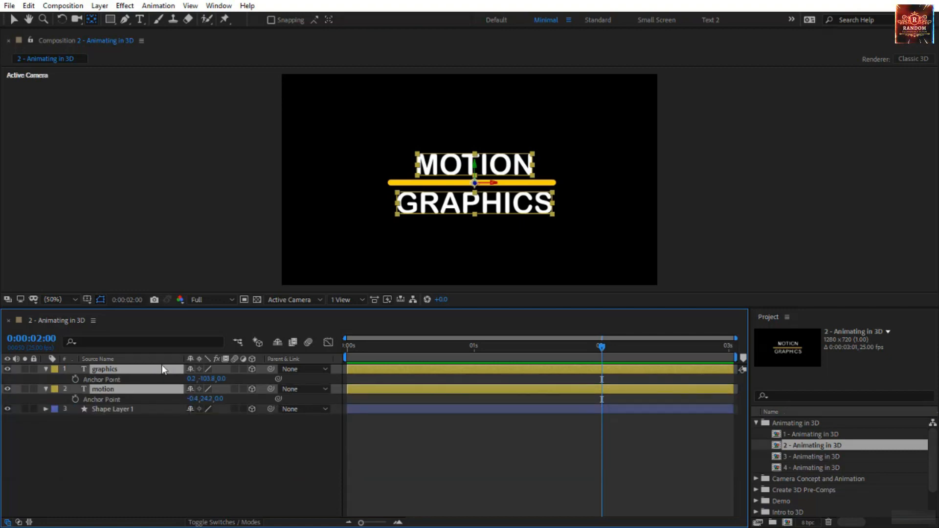
click(75, 379)
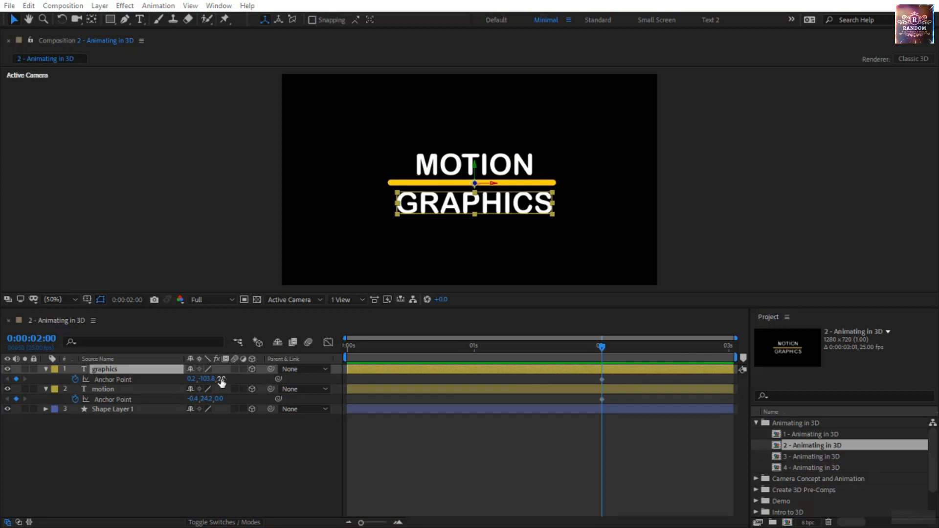
- Set the graphics layer's Anchor Point Z to 724 at two seconds and its Position Z to 696
drag(222, 382, 638, 373)
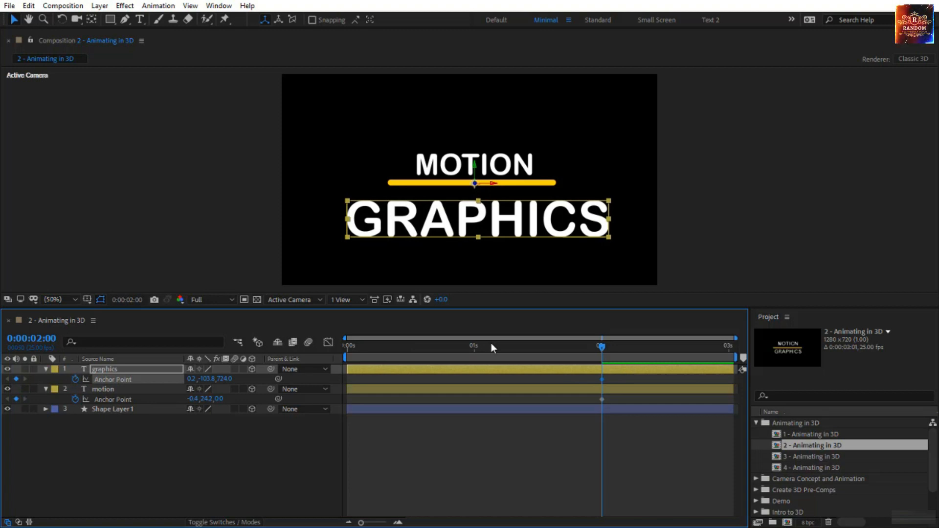
click(143, 372)
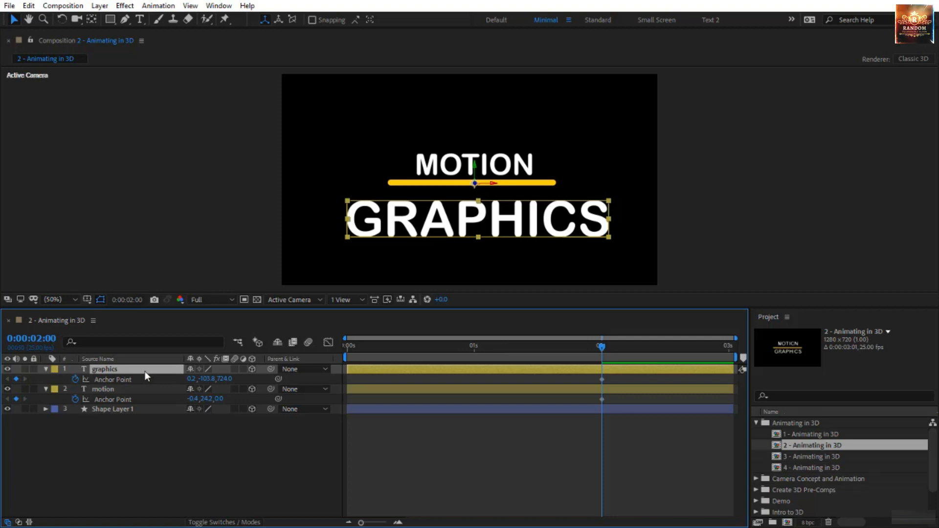
key(shift+p)
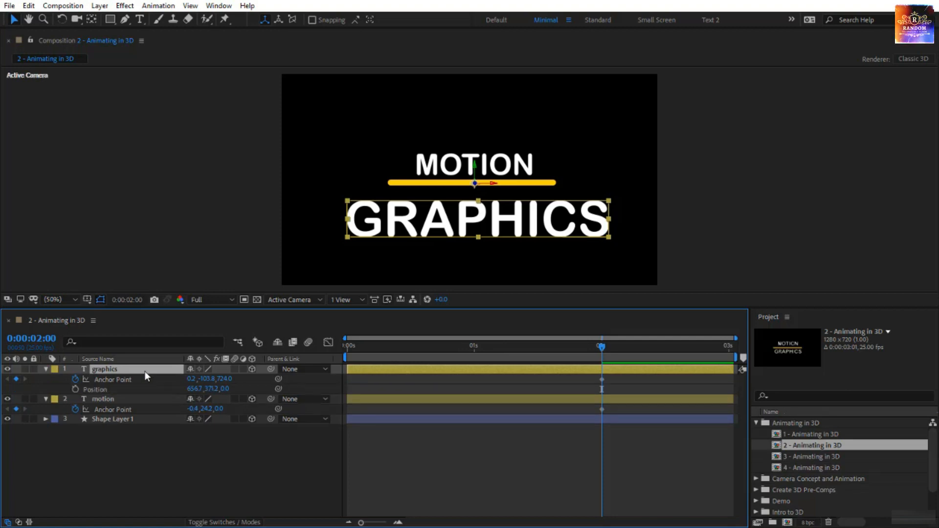
drag(225, 390, 631, 388)
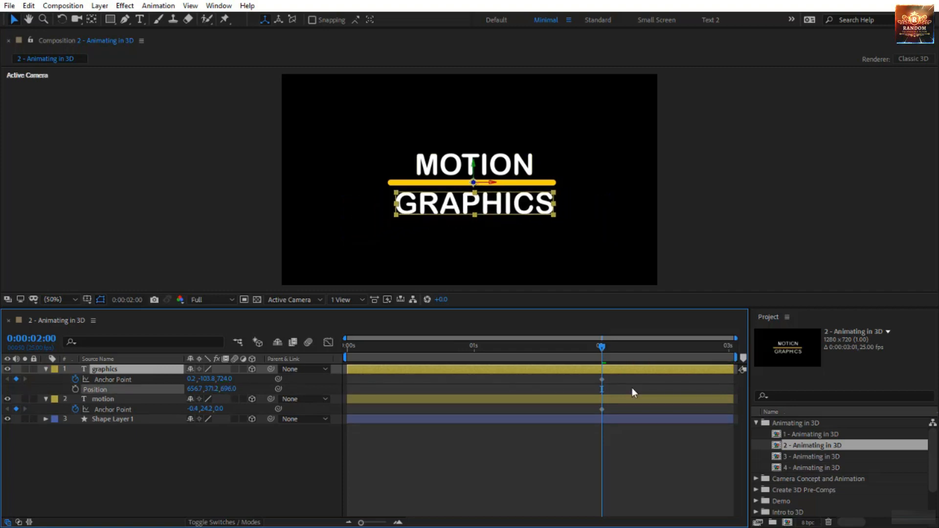
- Set the graphics layer's Anchor Point Z to 0 on the first frame and preview the animation
drag(601, 345, 368, 347)
key(Home)
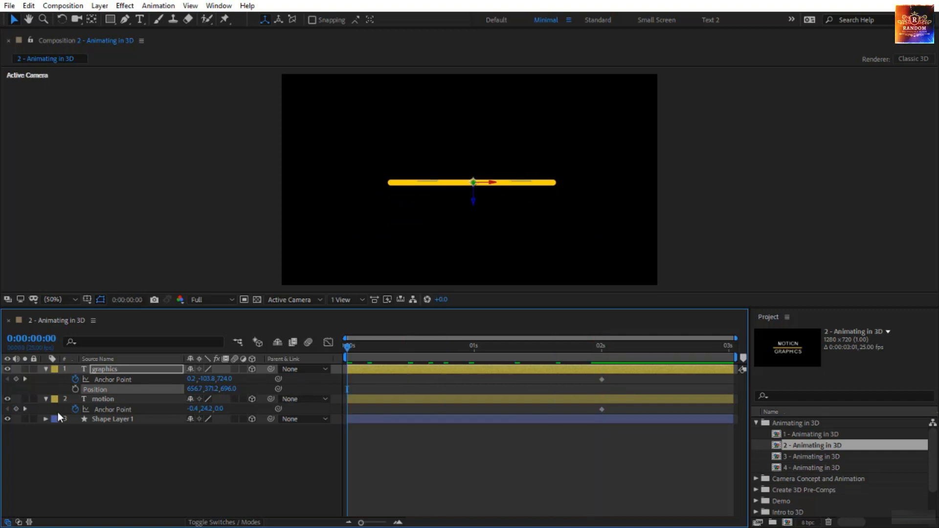
click(225, 379)
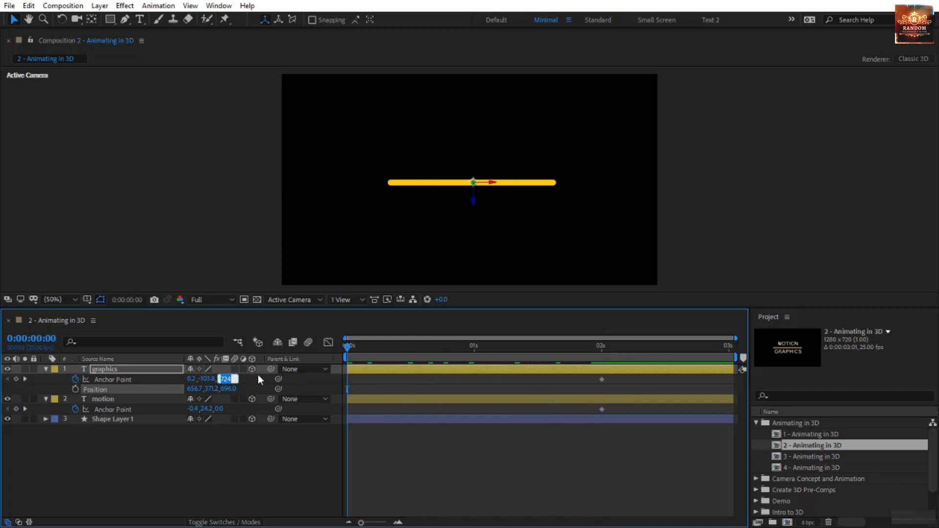
text(0)
key(Return)
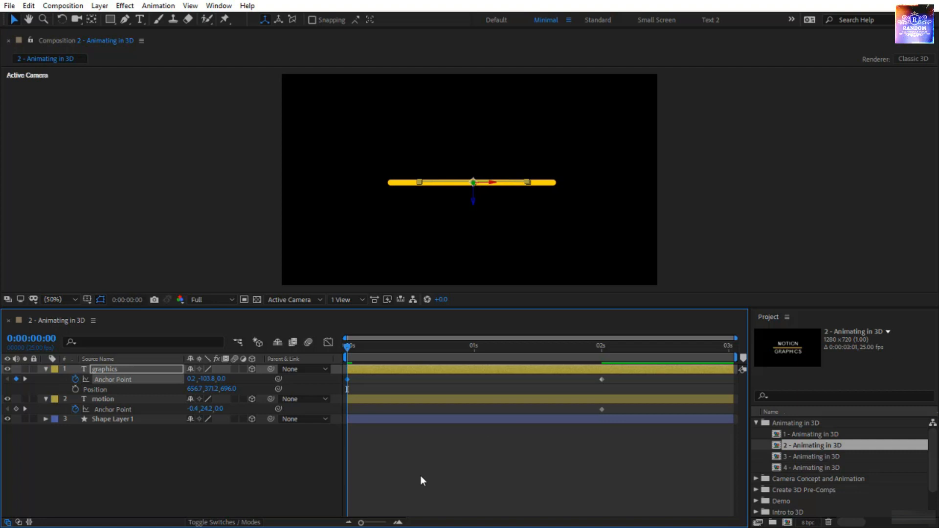
click(409, 464)
key(space)
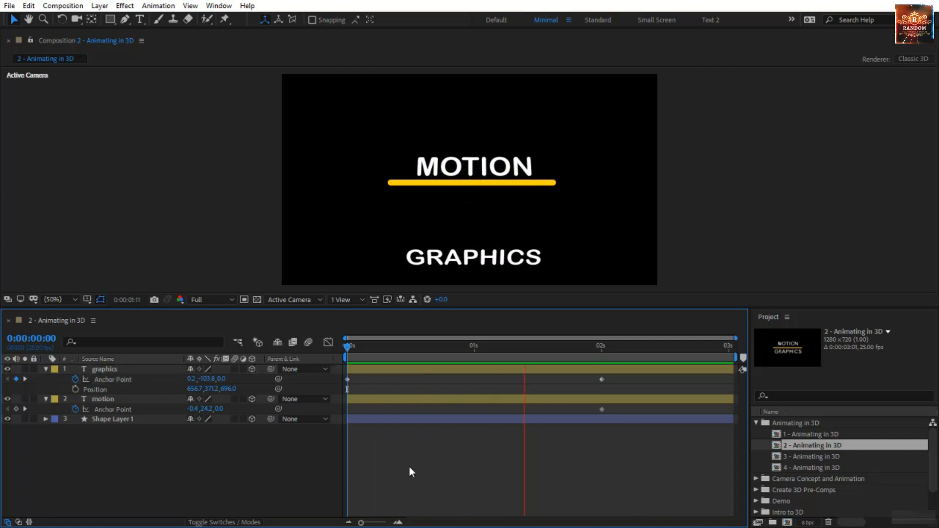
- Set the motion layer's Anchor Point Z to 867 at the two-second mark
click(347, 346)
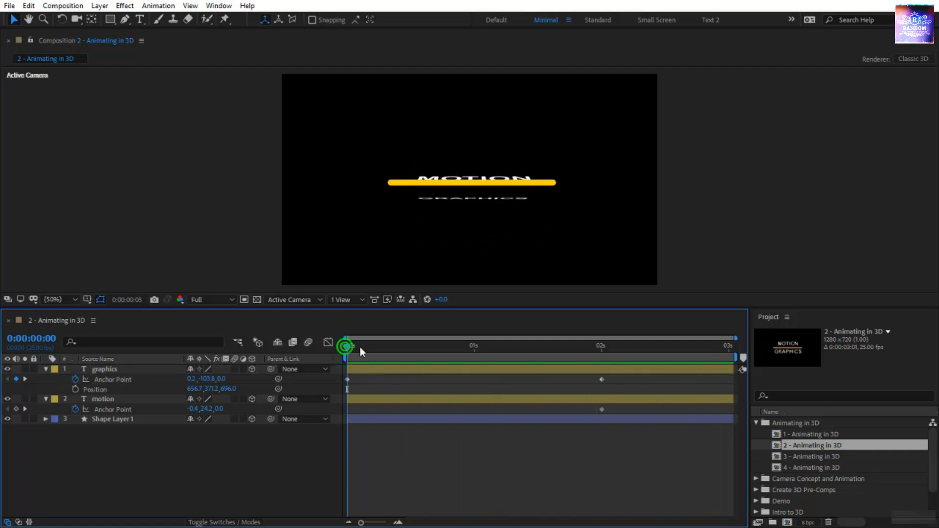
drag(360, 347, 601, 381)
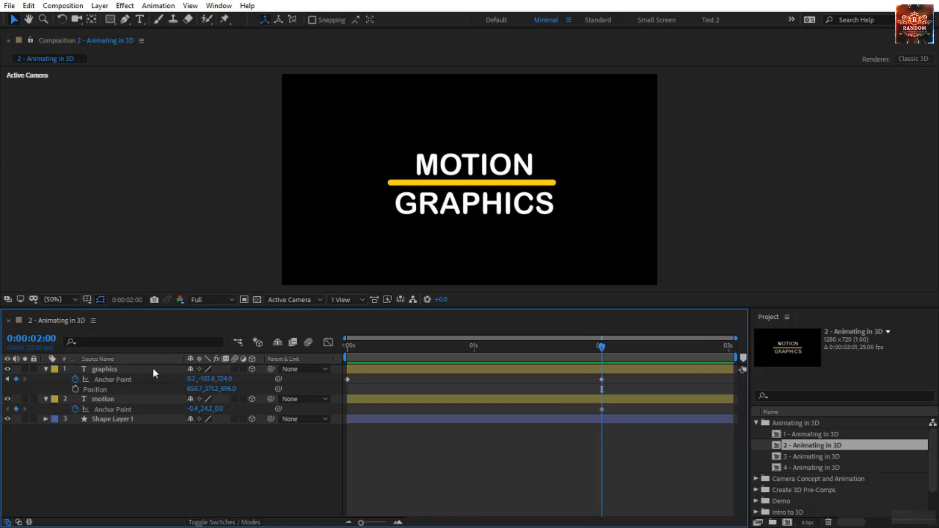
click(129, 400)
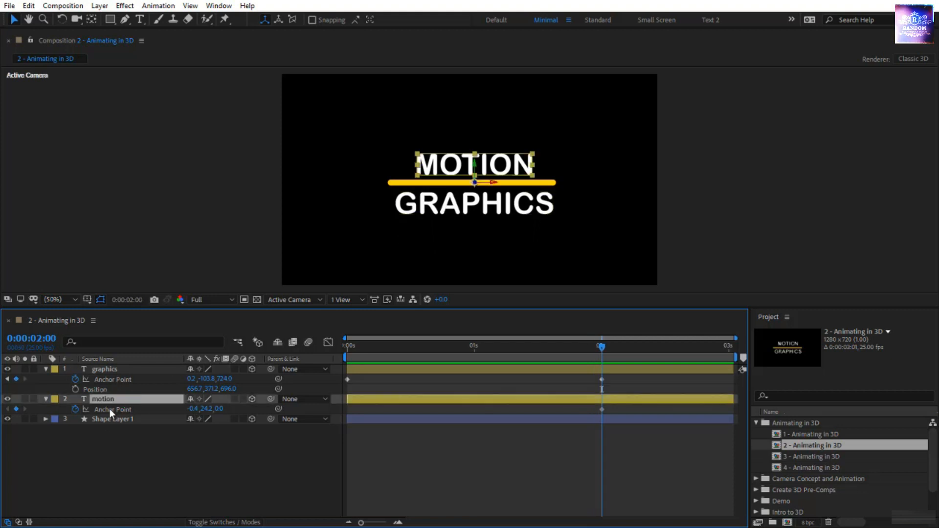
drag(223, 411, 715, 397)
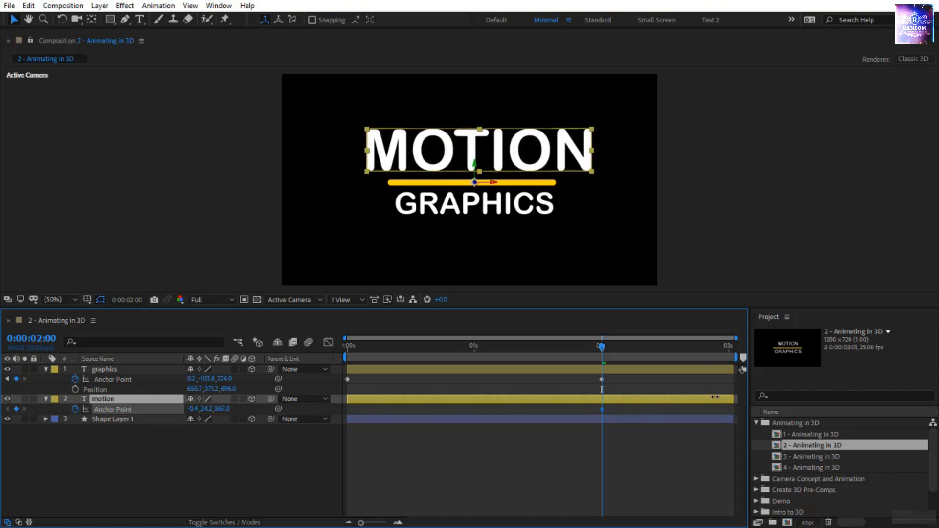
click(163, 393)
click(164, 399)
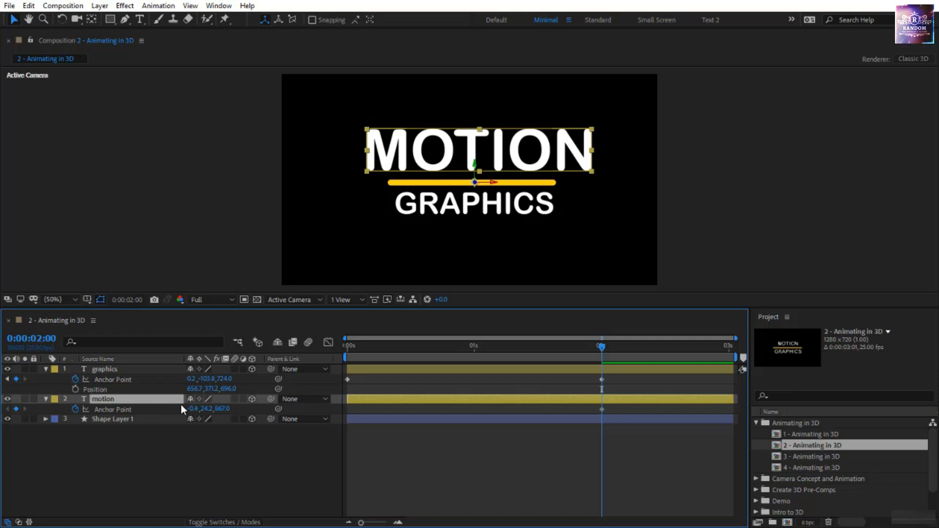
- Add a Position keyframe to the motion layer at two seconds and set its Position Z to 483
key(shift+p)
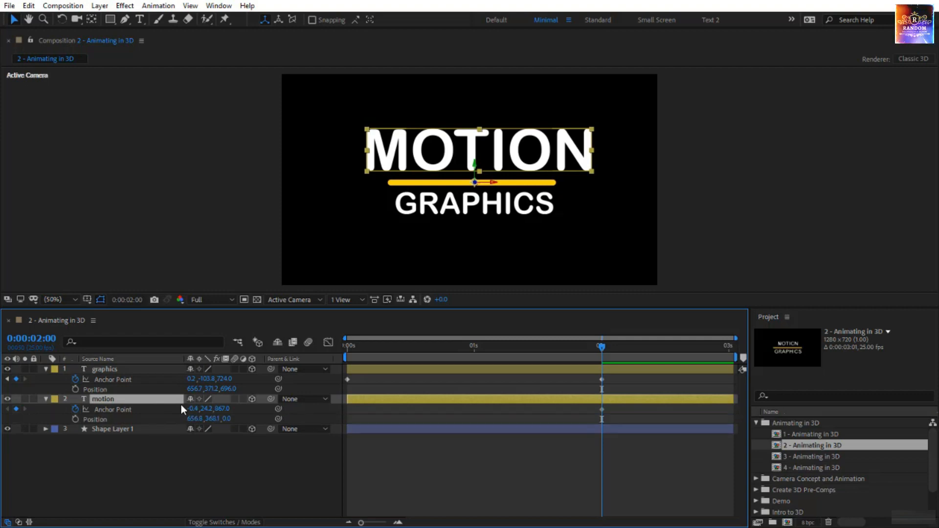
click(76, 419)
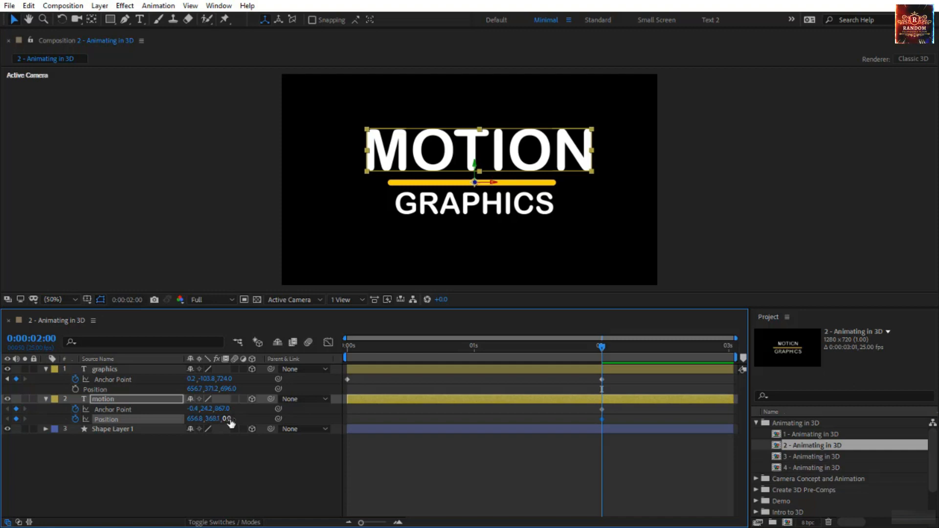
drag(228, 419, 499, 405)
key(space)
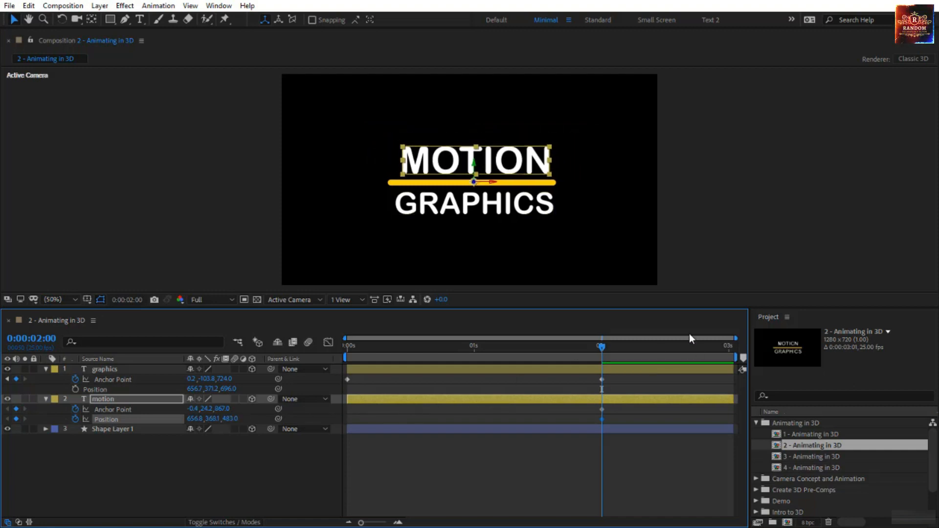
- Set the motion layer's Anchor Point Z to 0 on the first frame and preview the animation
key(space)
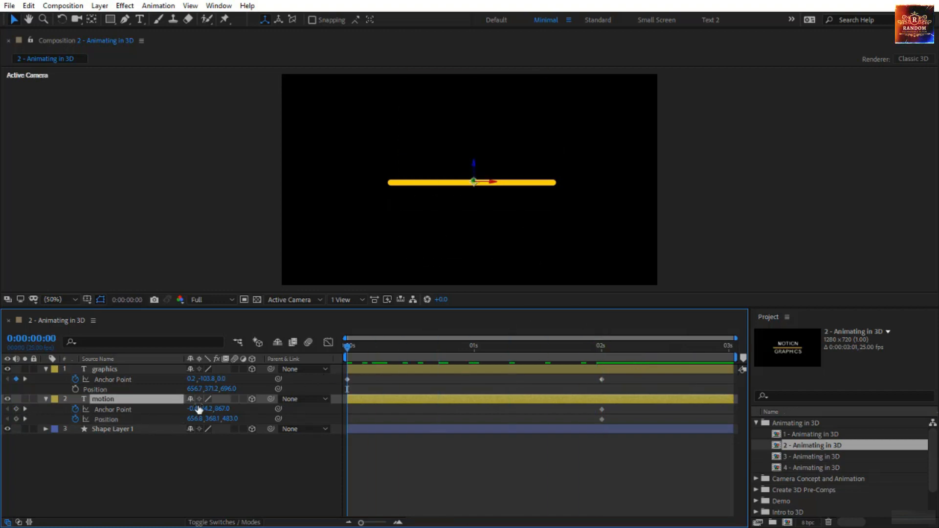
click(219, 408)
text(0)
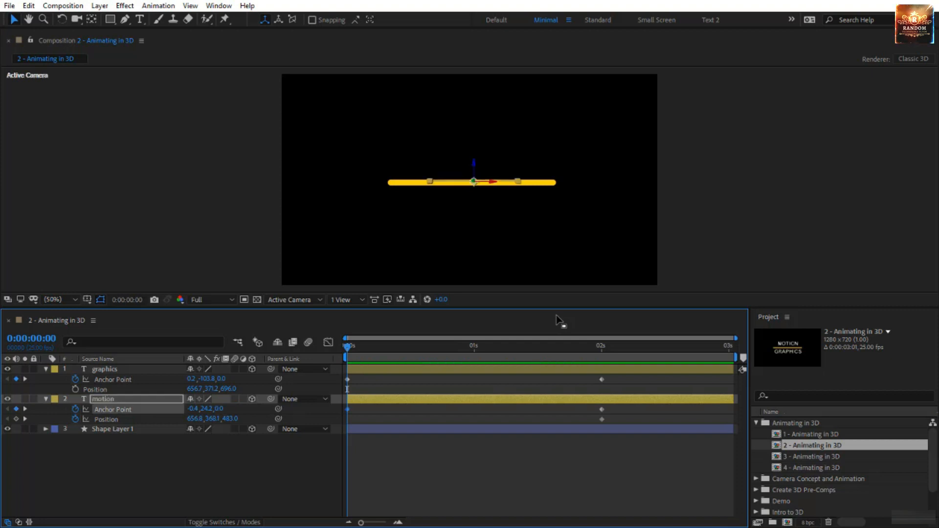
key(Return)
key(space)
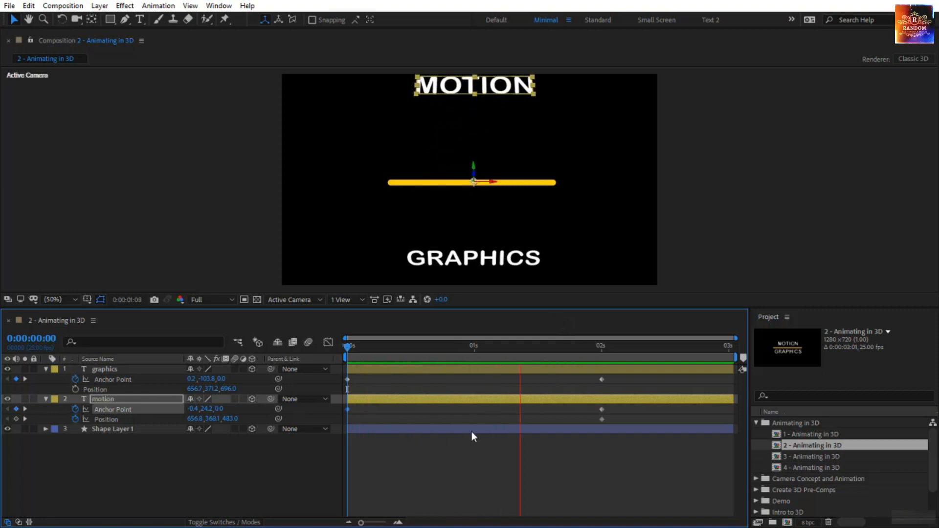
- Set the graphics layer's Anchor Point Z and Position Z both to 350 at the two-second mark
drag(346, 345, 603, 364)
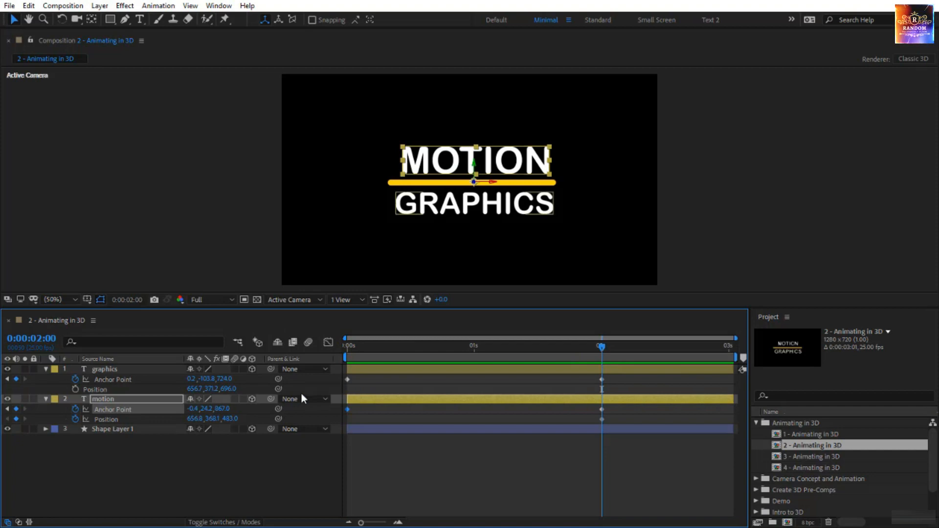
click(221, 379)
drag(222, 379, 176, 380)
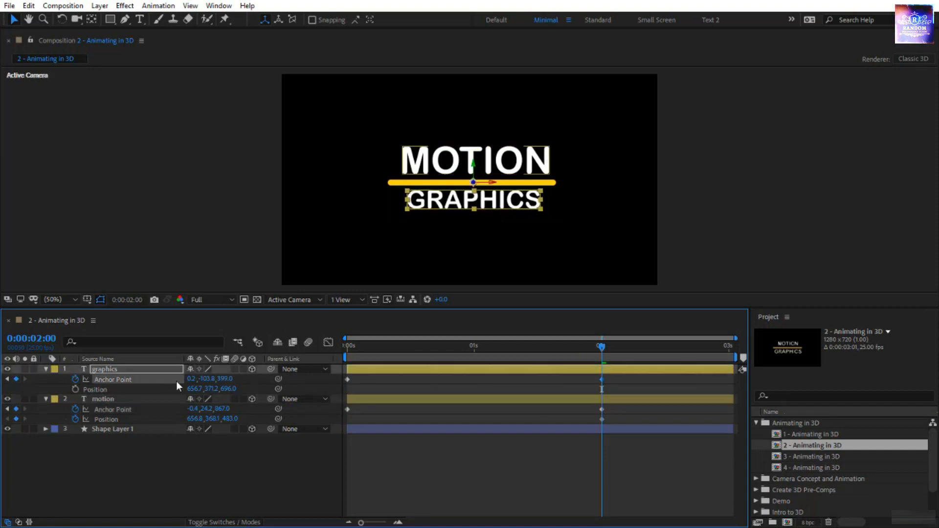
click(225, 378)
text(350)
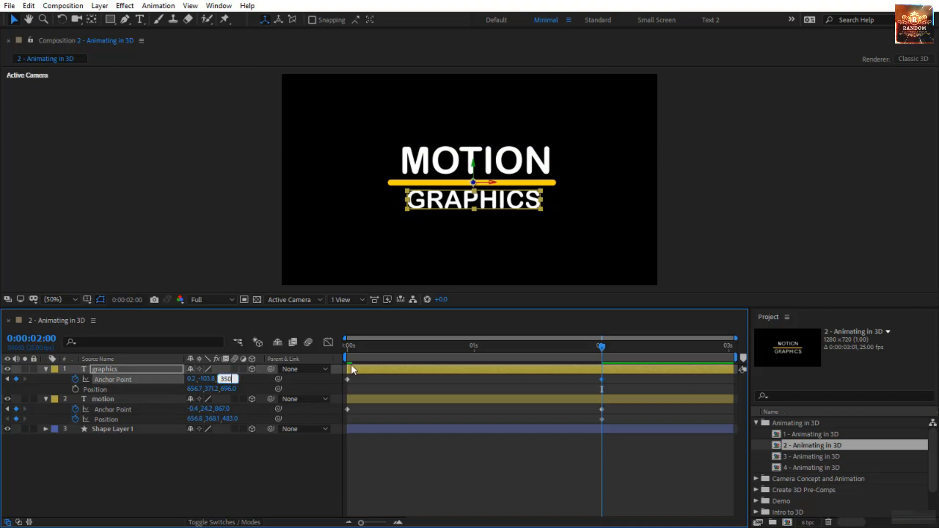
key(Return)
click(228, 389)
text(35)
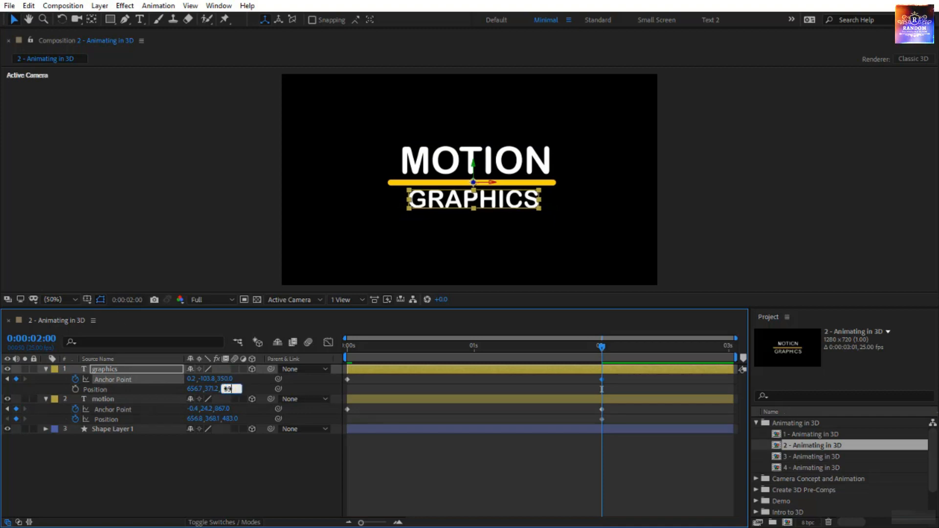
text(0)
key(Return)
- At two seconds, set the motion layer's Anchor Point Z to 350 and Position Z to -52, and the graphics layer's Position Z to 298
click(223, 409)
text(350)
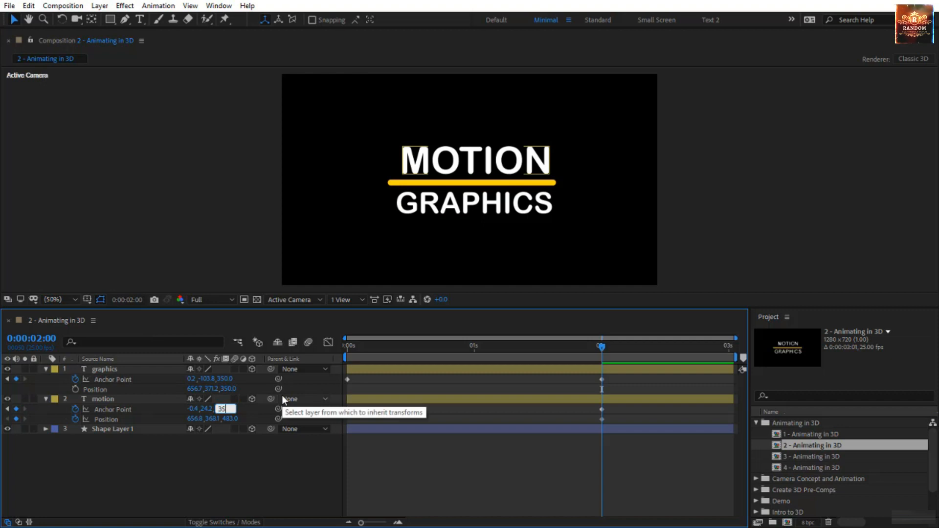
key(Return)
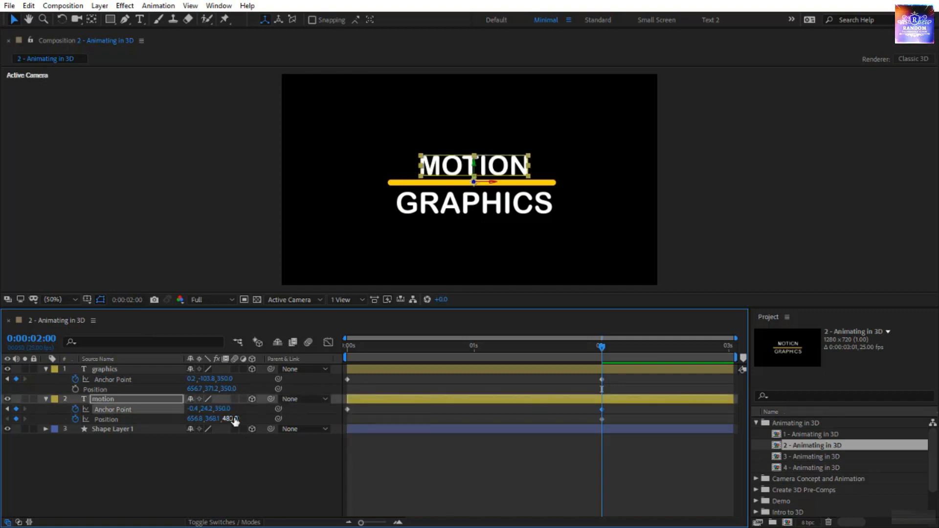
drag(236, 421, 76, 450)
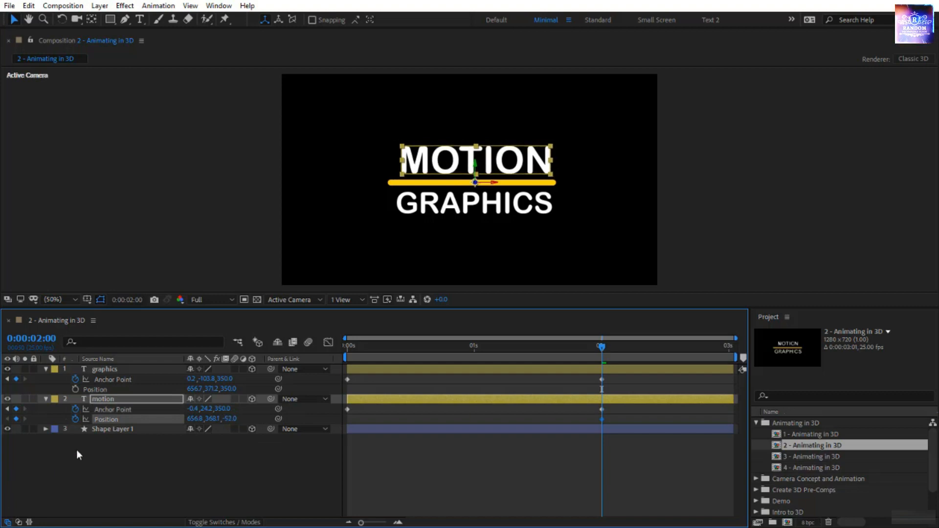
drag(227, 389, 205, 399)
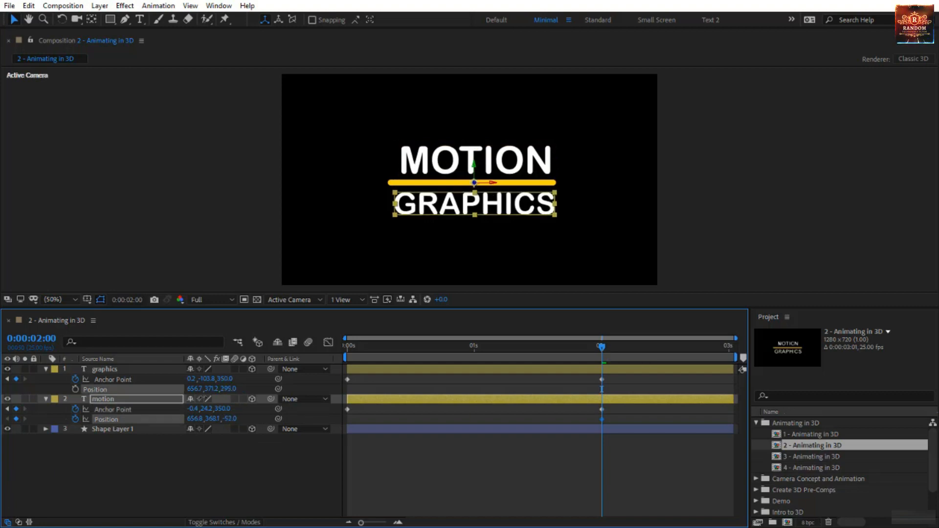
click(408, 389)
- Remove the Position keyframing from the motion layer and preview the animation from the first frame
drag(601, 348, 157, 421)
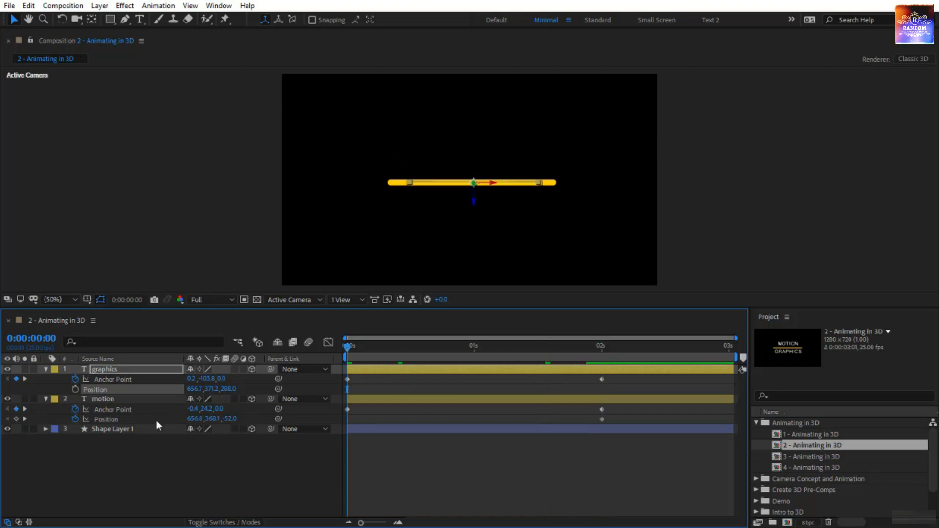
click(76, 418)
key(space)
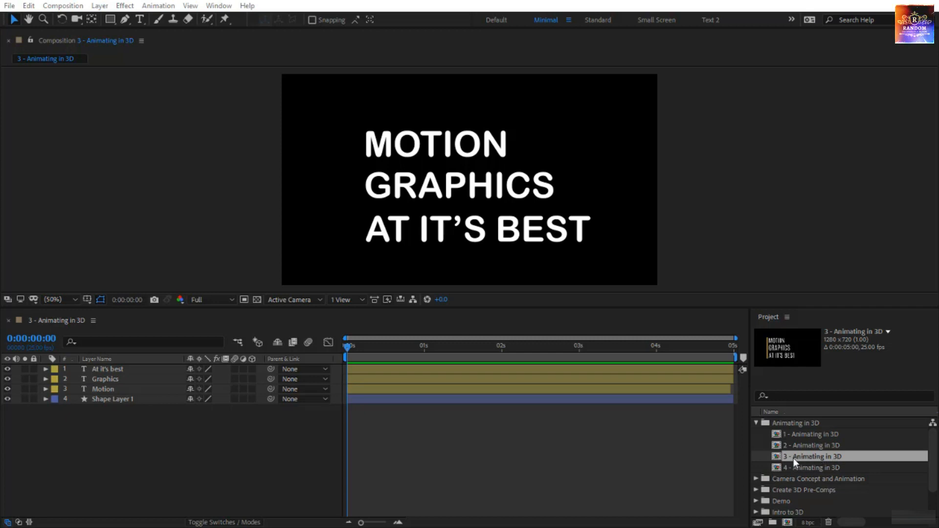
- Open the 3 - Animating in 3D composition and review the Trim Paths Start animation on Shape Layer 1
double_click(794, 458)
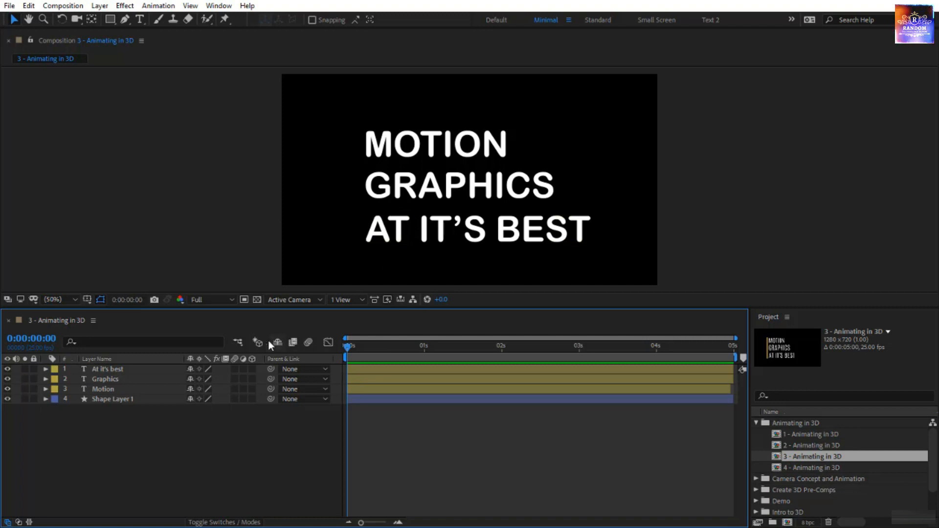
click(166, 400)
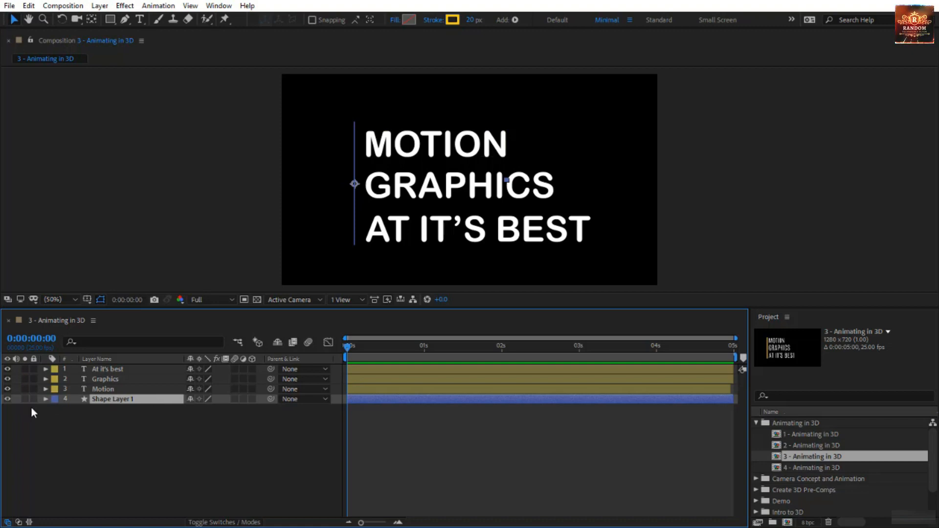
click(45, 398)
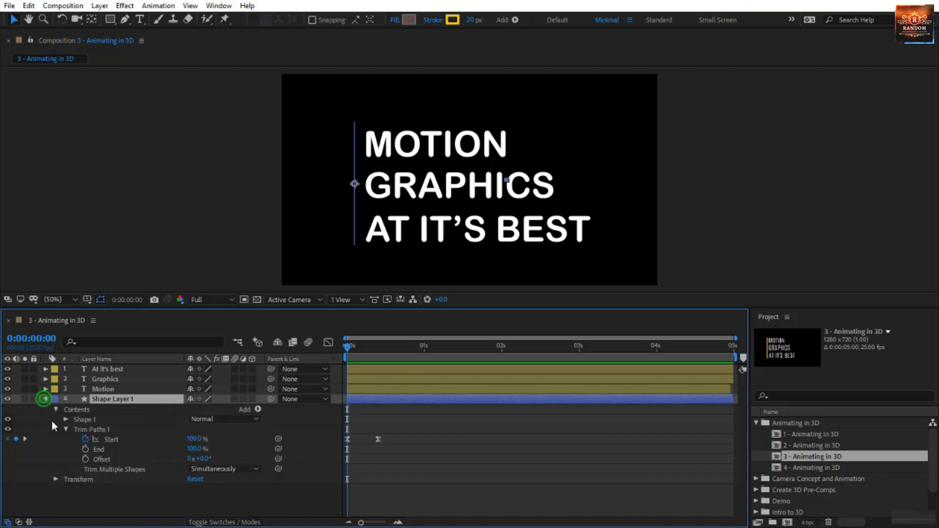
click(97, 431)
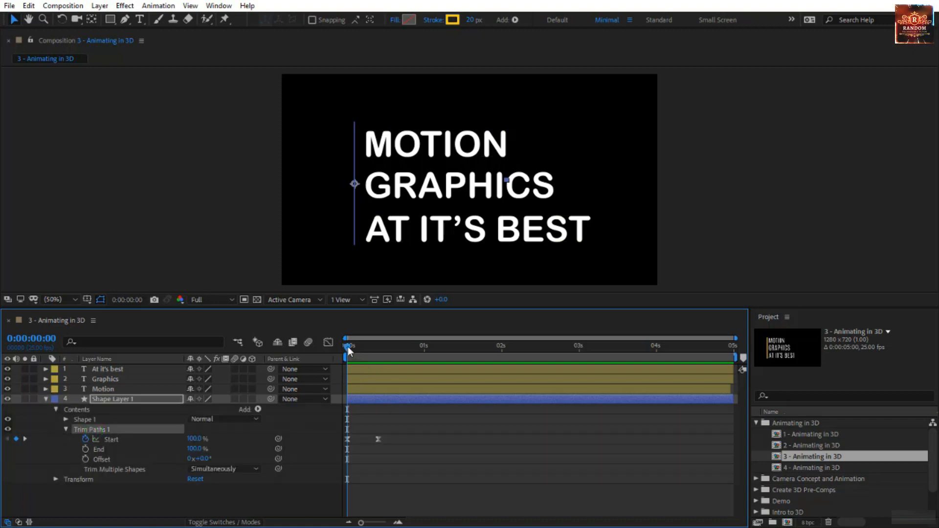
mouse_move(347, 347)
mouse_down()
mouse_move(379, 351)
mouse_move(343, 351)
mouse_up()
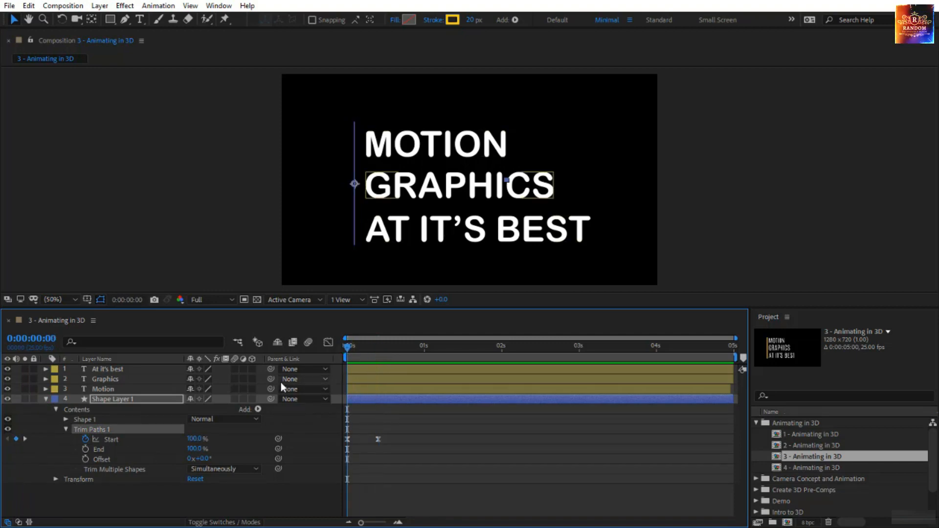
- Turn the At it's best, Graphics and Motion text layers into 3D layers
click(146, 378)
click(145, 371)
shift+click(141, 390)
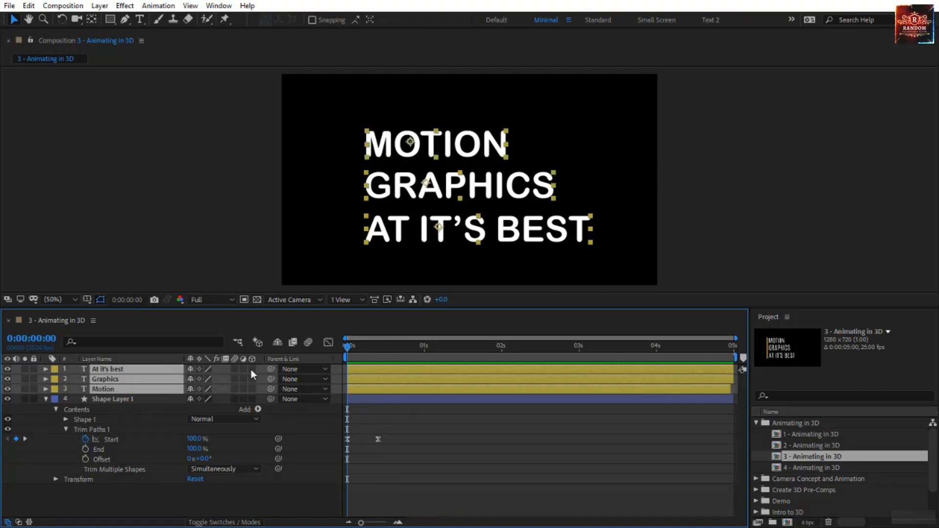
drag(250, 369, 251, 389)
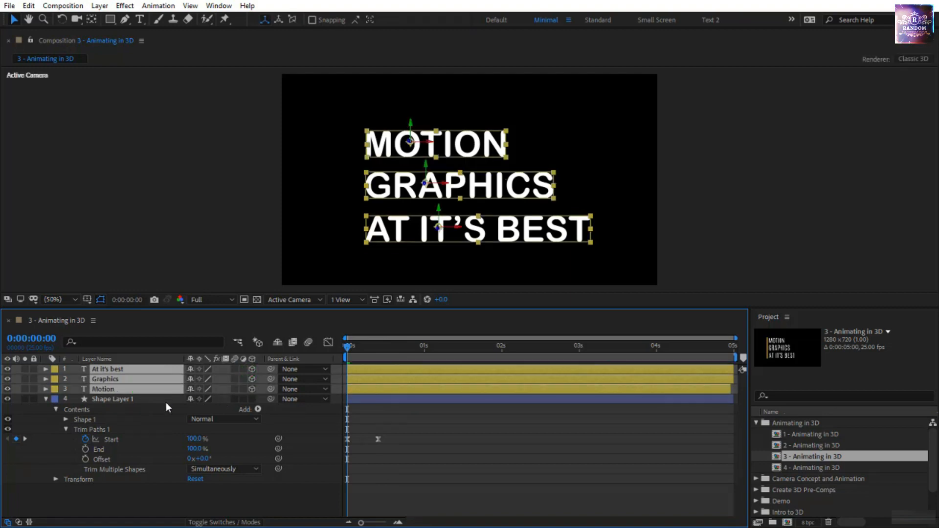
- Show the rotation properties of the three text layers, try changing their Y Rotation, and undo the change
key(r)
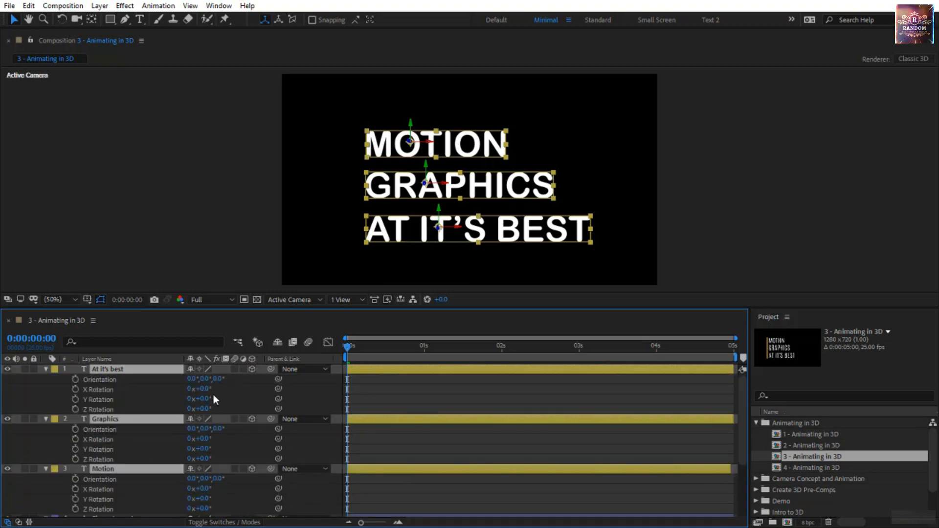
mouse_move(208, 401)
mouse_down()
mouse_move(239, 394)
mouse_move(189, 399)
mouse_move(215, 397)
mouse_up()
key(ctrl+z)
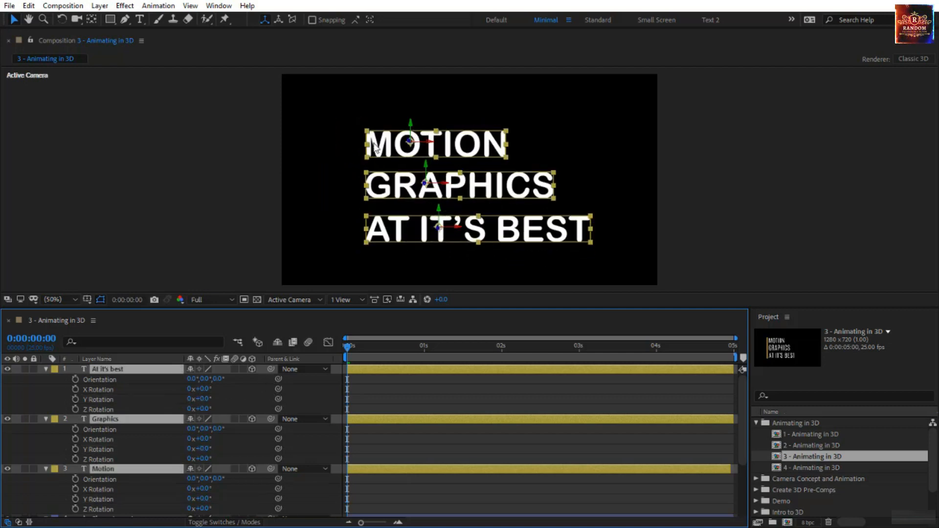
- Move the anchor point of the MOTION text layer horizontally onto the yellow line with the Pan Behind tool
drag(346, 348, 390, 361)
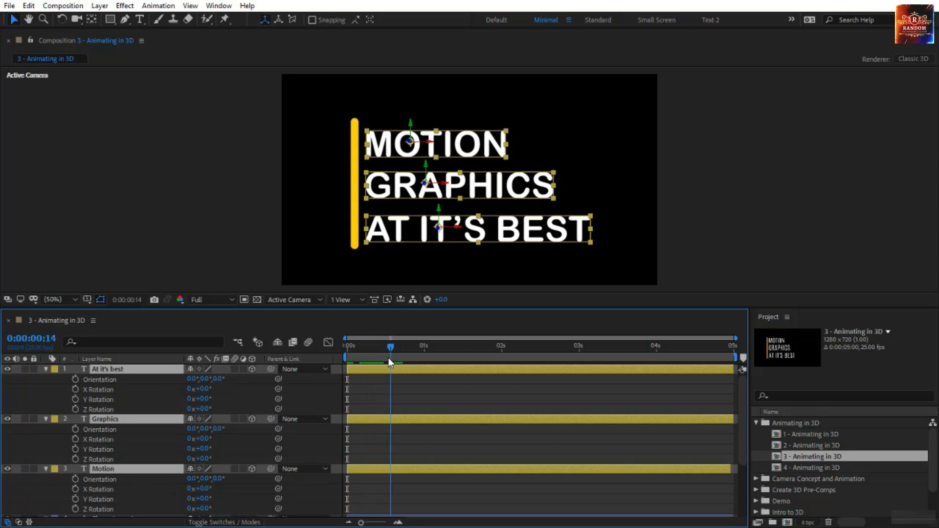
scroll(380, 375, down, 4)
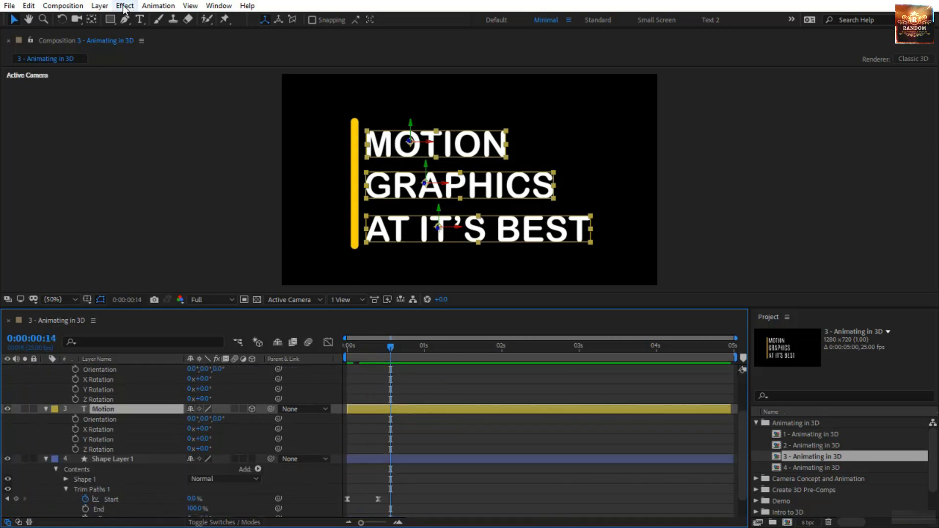
click(93, 20)
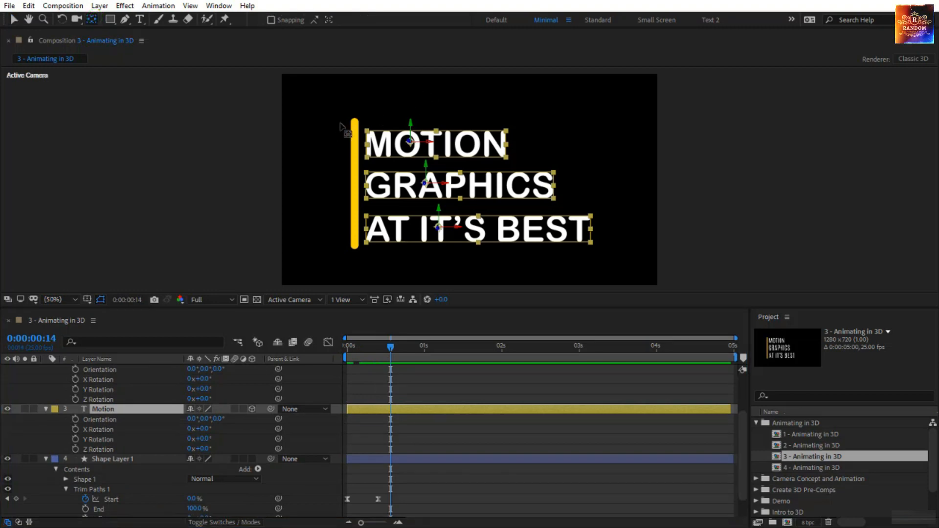
click(409, 154)
click(409, 154)
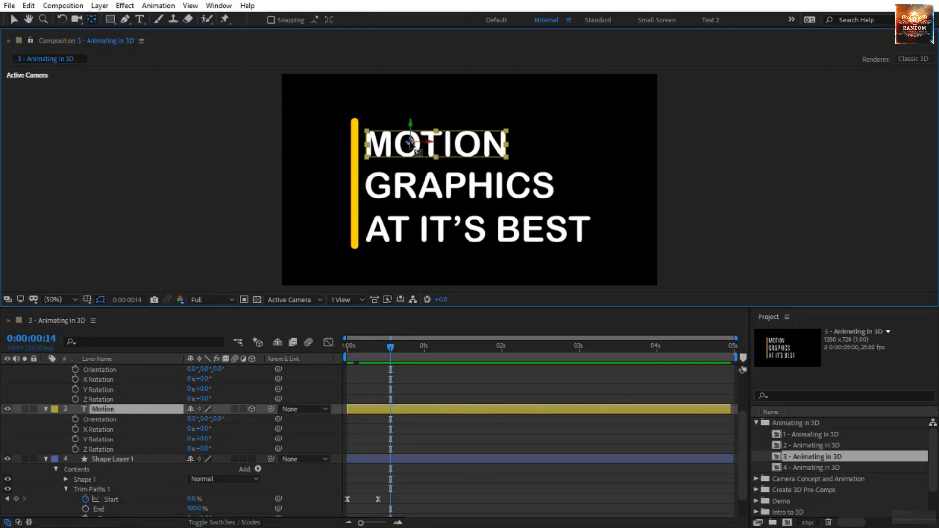
key(period)
key(period)
key(space)
drag(330, 121, 626, 240)
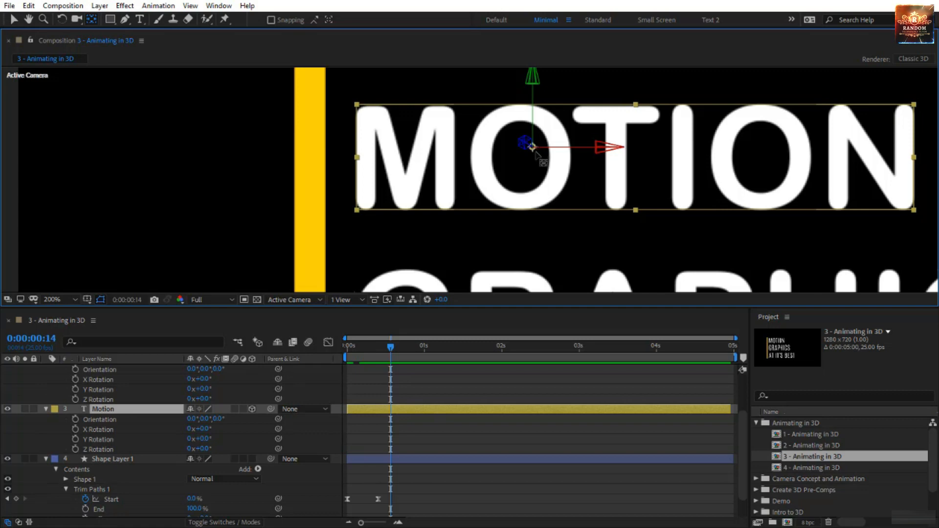
drag(532, 147, 320, 147)
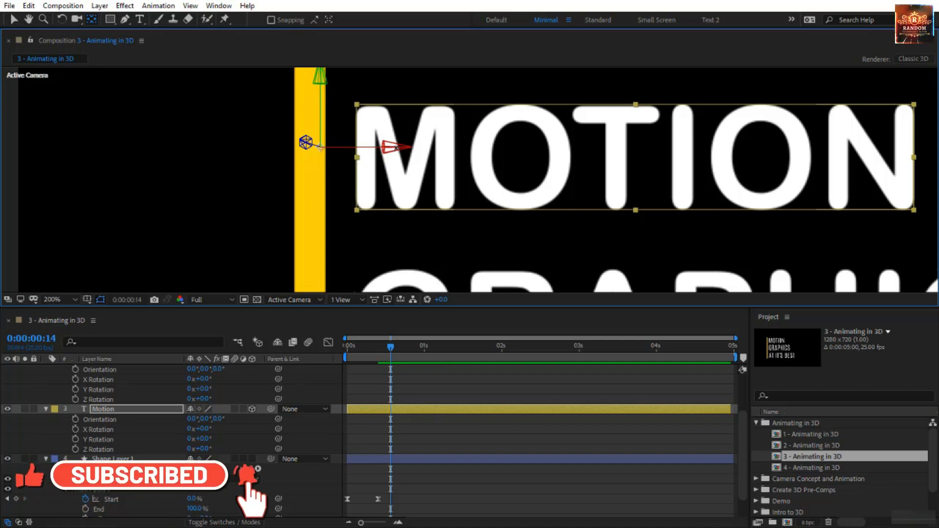
drag(394, 149, 382, 146)
- Move the anchor point of the GRAPHICS text layer horizontally onto the yellow line
key(space)
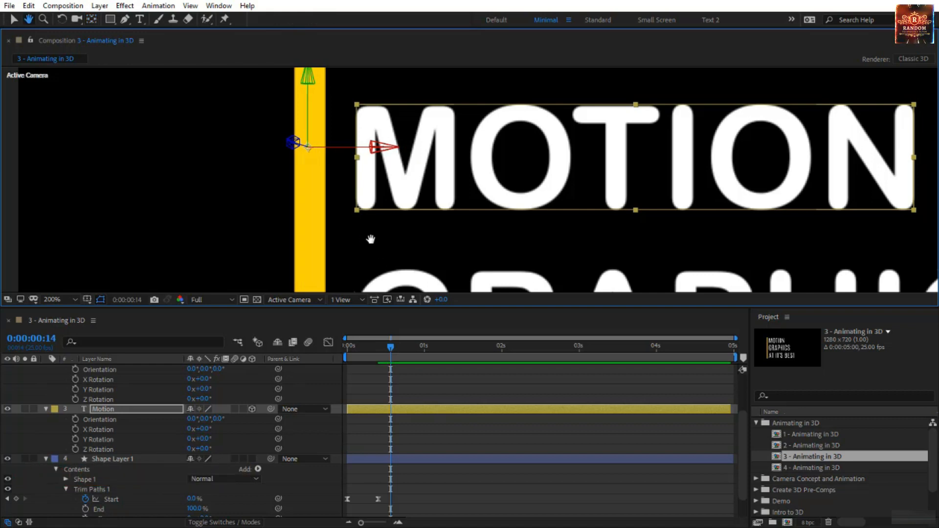
drag(370, 238, 378, 107)
click(447, 200)
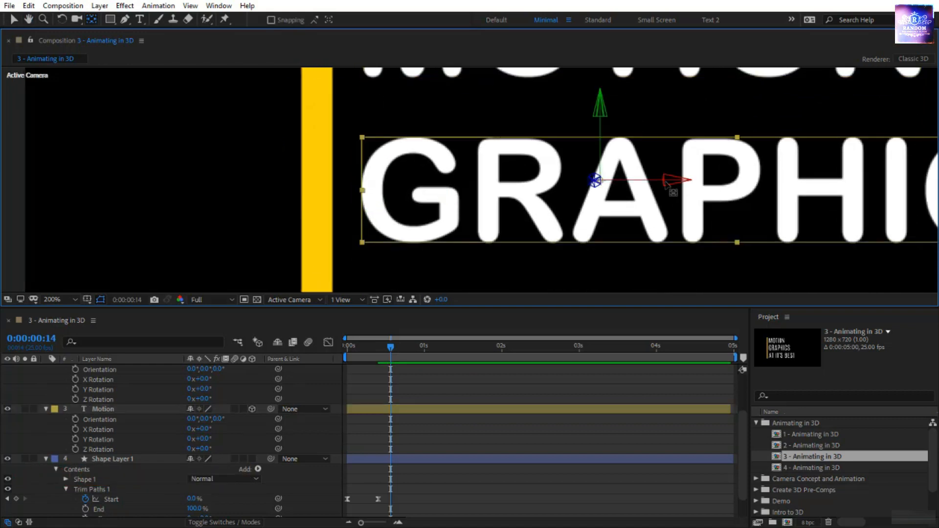
drag(682, 181, 397, 207)
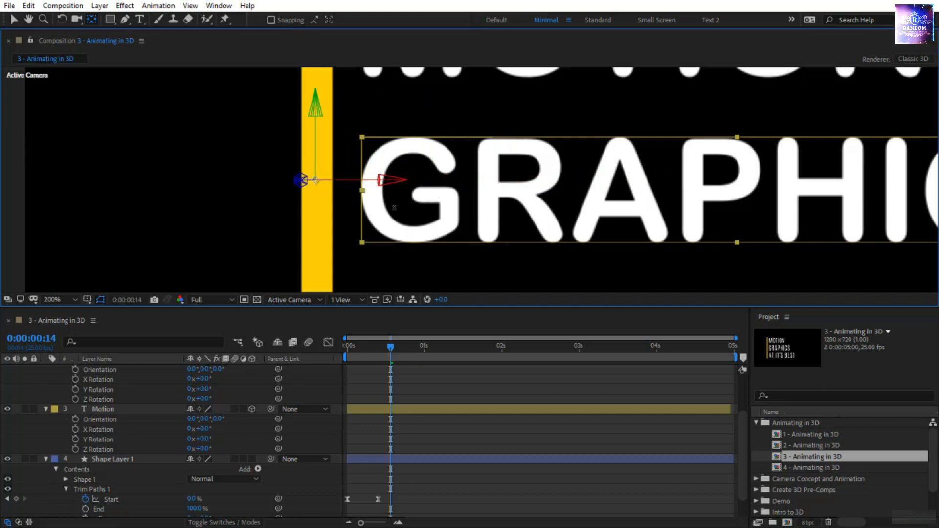
- Move the anchor point of the AT IT'S BEST text layer onto the yellow line and fit the whole composition in view
key(space)
drag(641, 238, 640, 126)
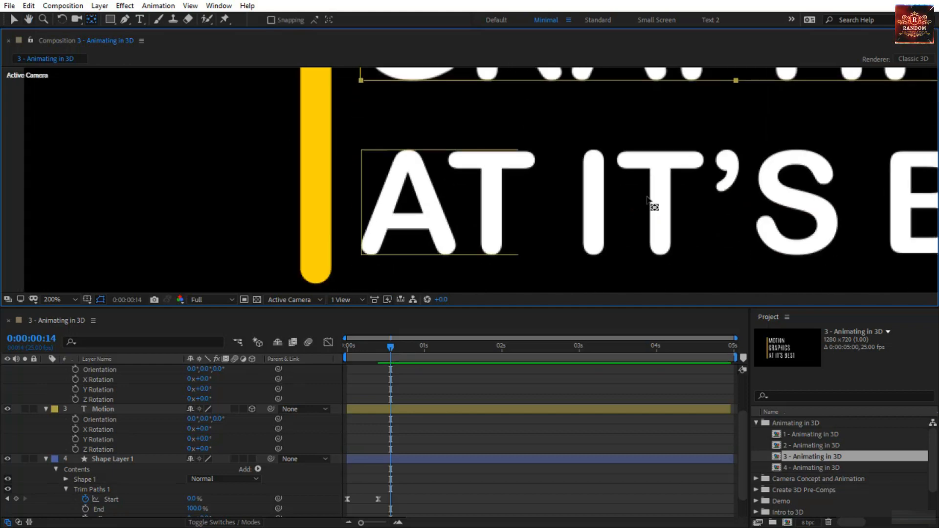
click(656, 204)
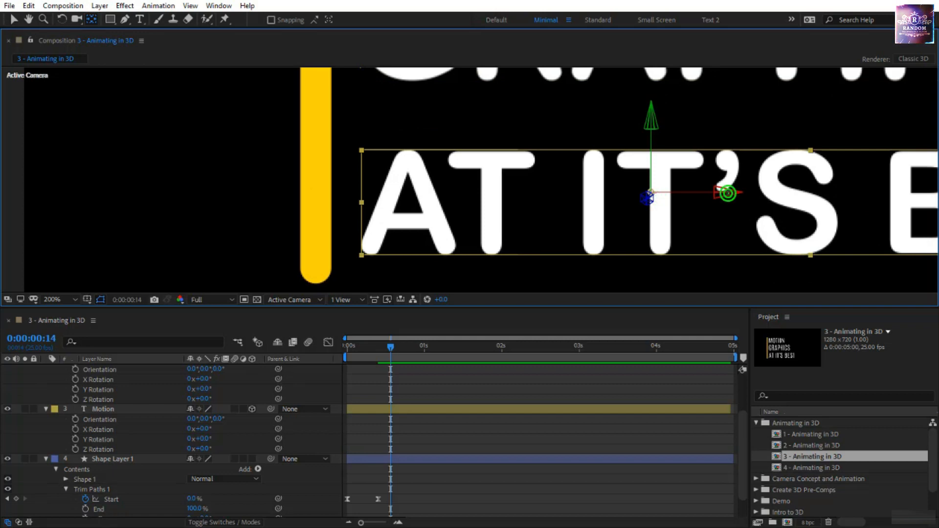
drag(729, 192, 393, 241)
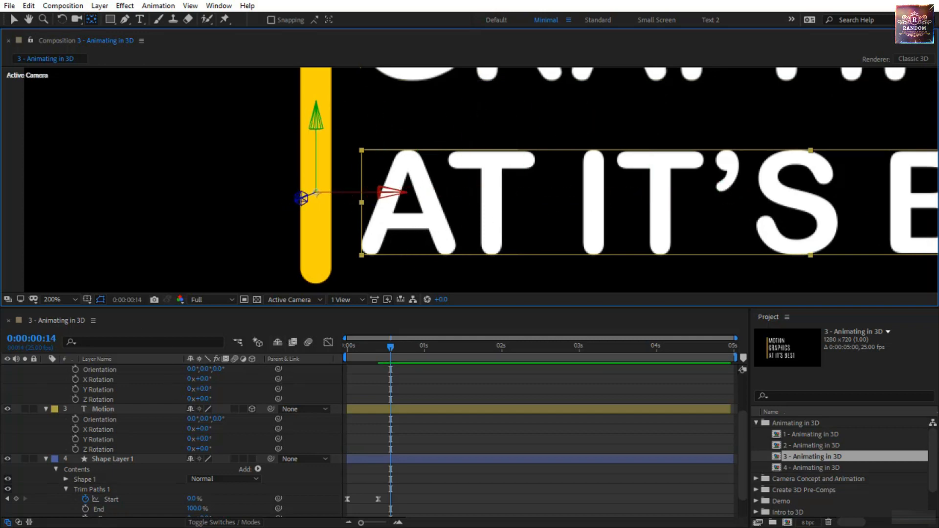
click(61, 299)
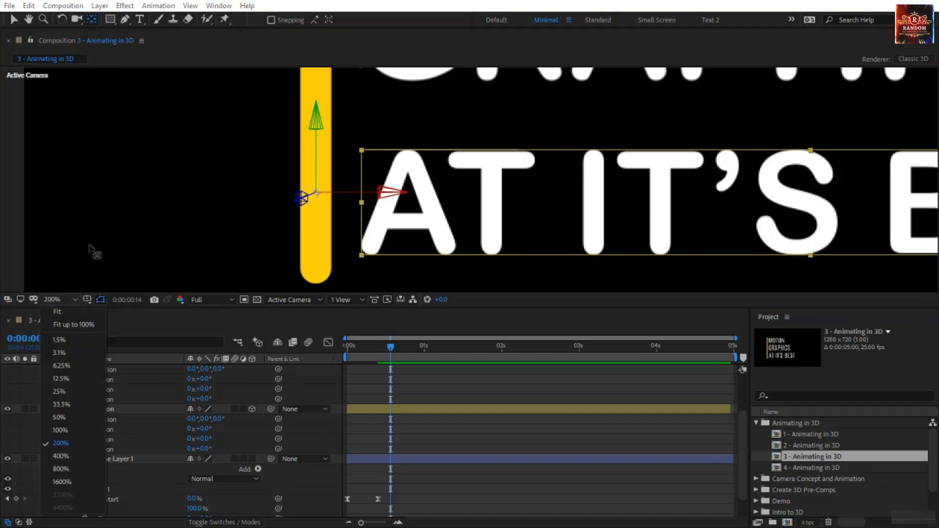
click(74, 323)
- Lock Shape Layer 1 and add Y Rotation keyframes at 0:00:02:00 to the three text layers
drag(390, 347, 371, 347)
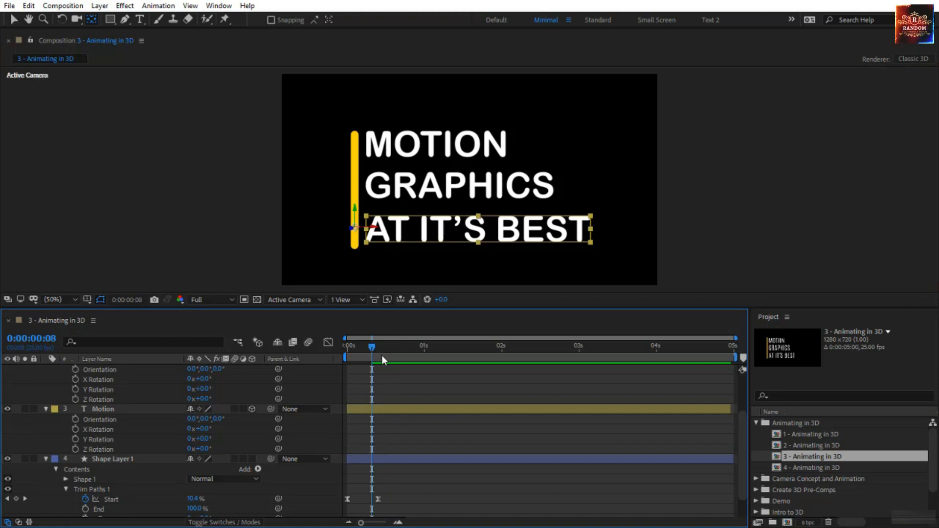
key(Home)
scroll(375, 382, down, 2)
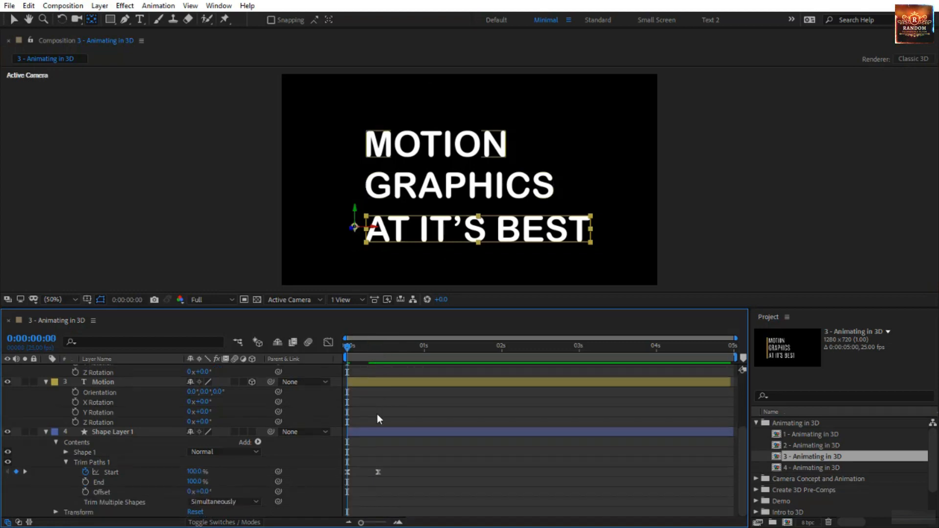
scroll(377, 414, up, 4)
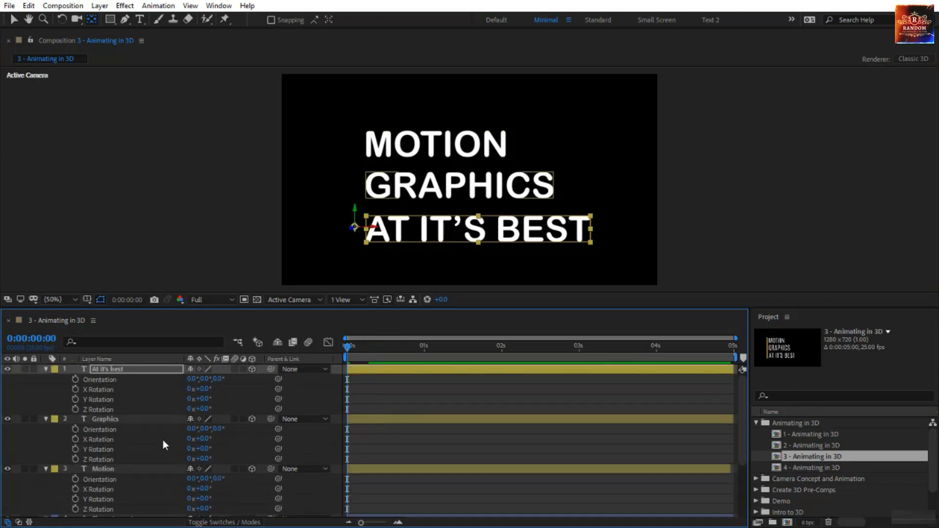
drag(350, 346, 505, 373)
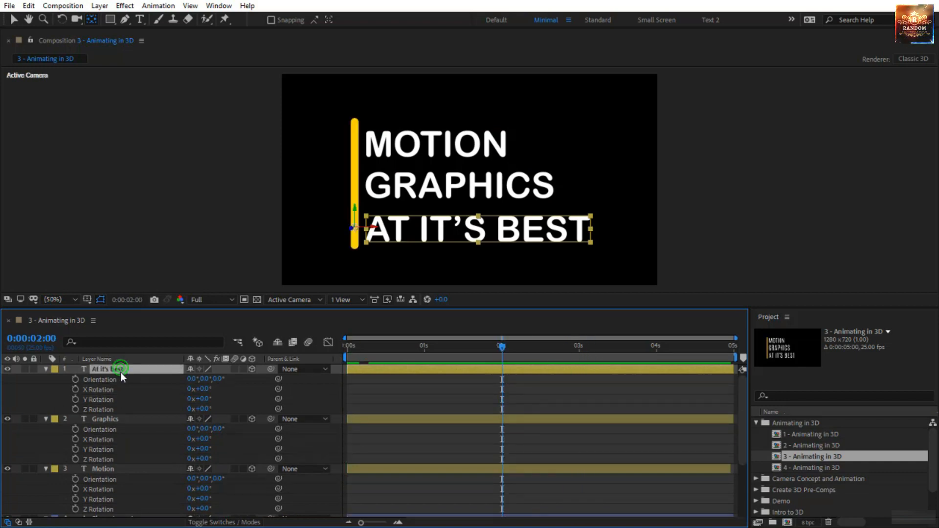
key(ctrl+a)
scroll(108, 441, down, 3)
scroll(110, 469, down, 1)
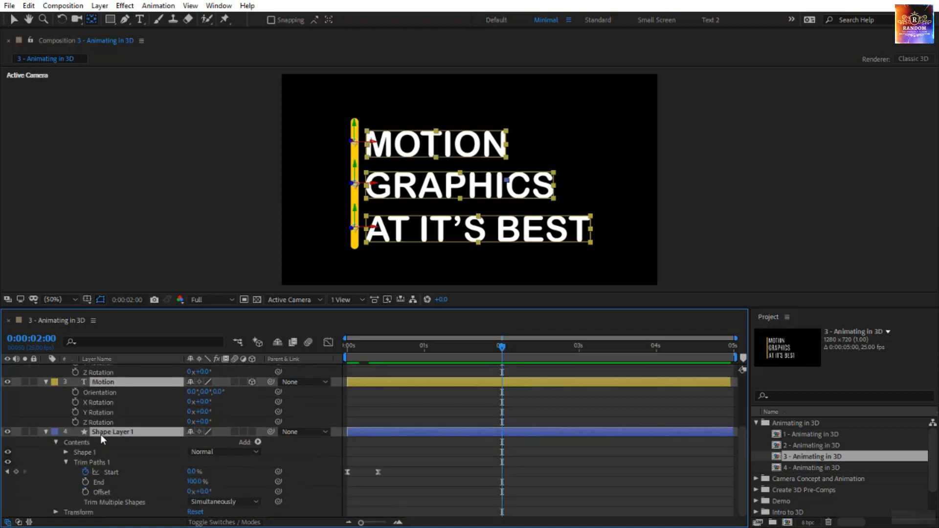
ctrl+click(101, 435)
scroll(105, 446, up, 3)
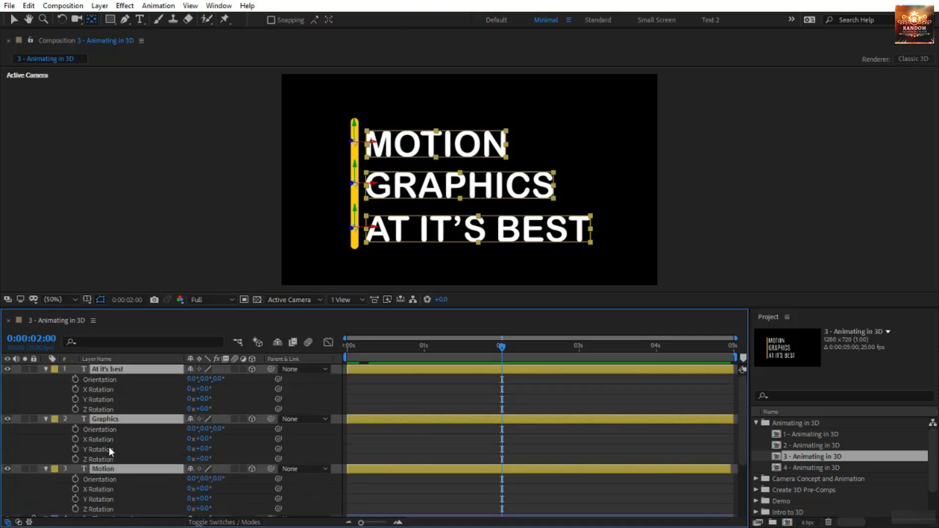
click(74, 399)
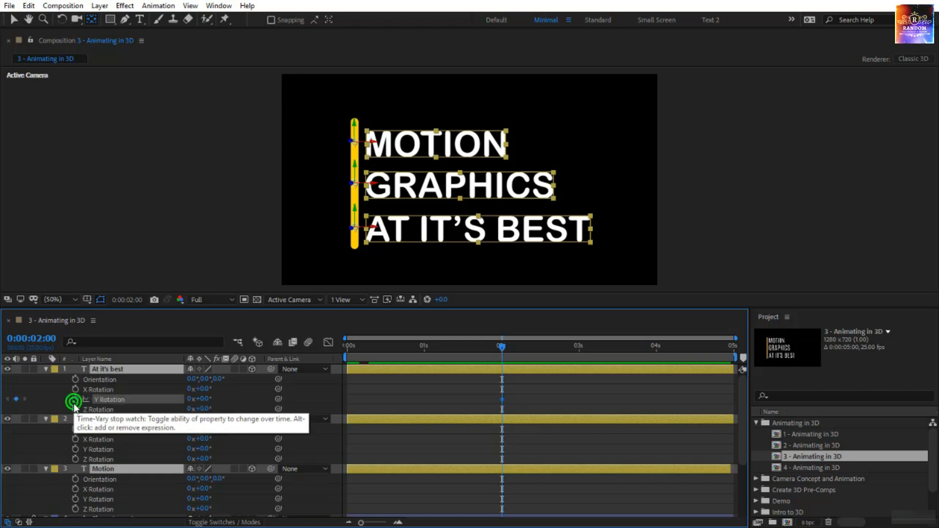
- Set the Y Rotation of the three text layers to -101° at the first frame and preview the animation
drag(501, 349, 314, 375)
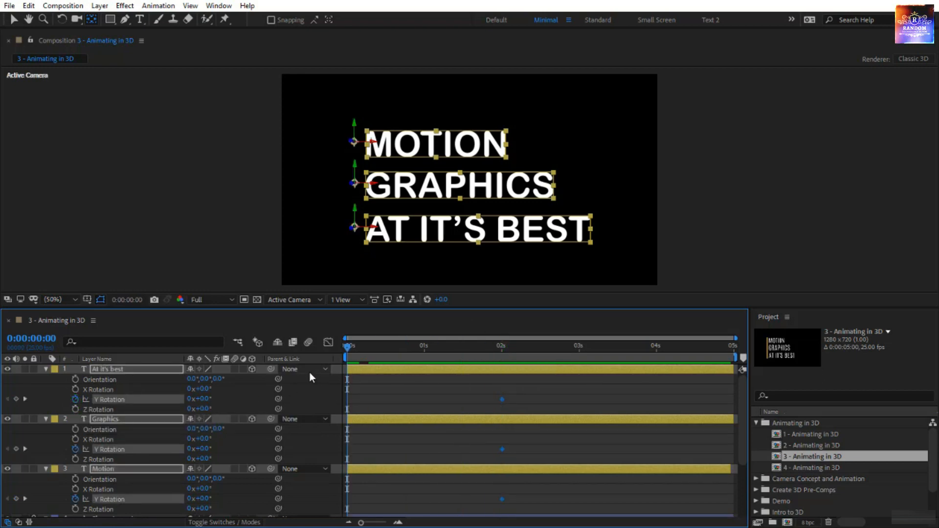
drag(205, 405, 147, 410)
scroll(401, 448, down, 3)
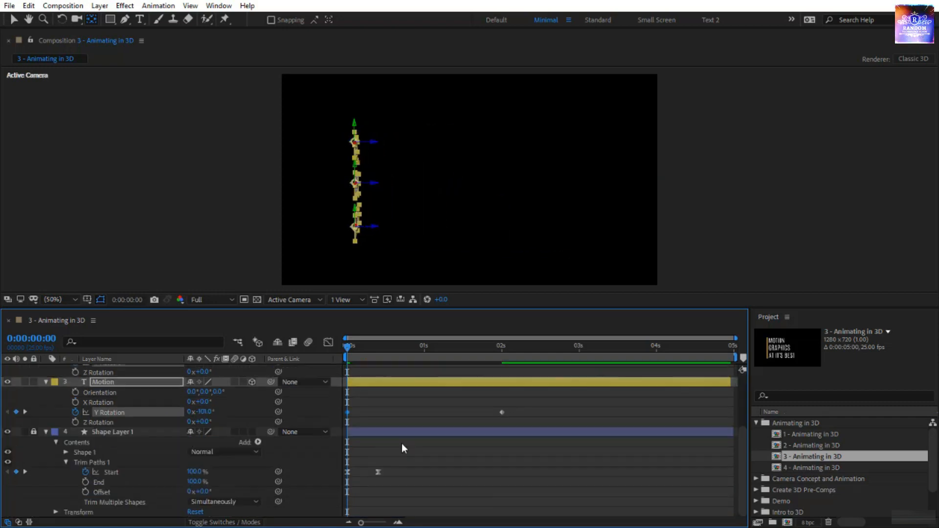
click(445, 486)
key(space)
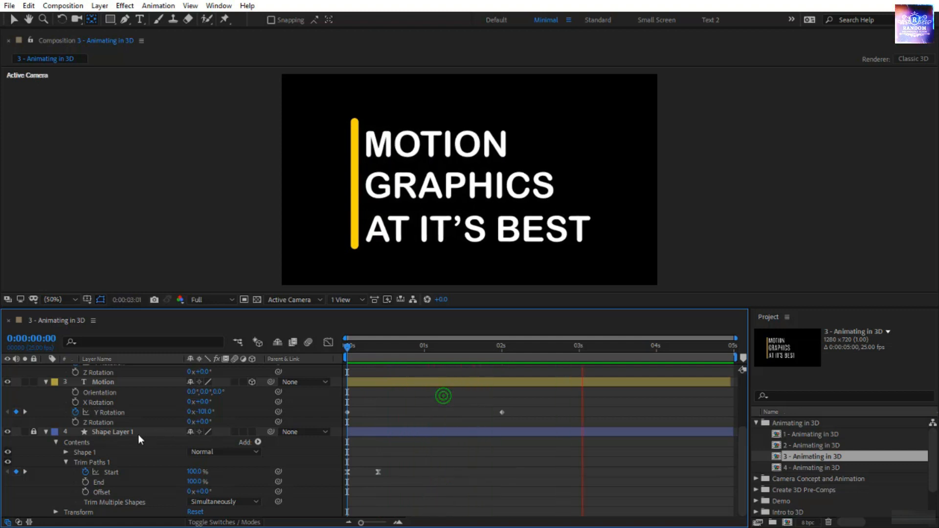
- Collapse the three text layers, shift them together to start at the second Trim Paths Start keyframe, and preview the animation
click(348, 351)
click(361, 381)
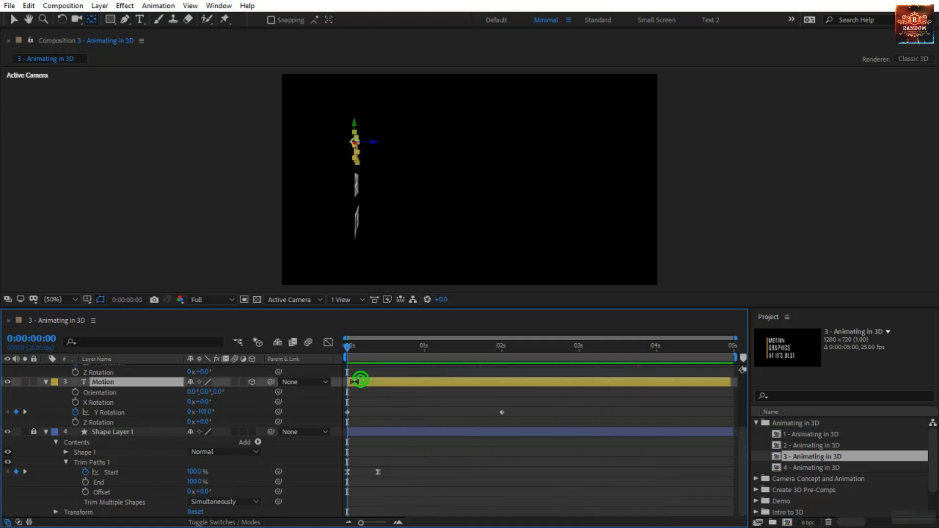
key(ctrl+a)
scroll(315, 406, up, 3)
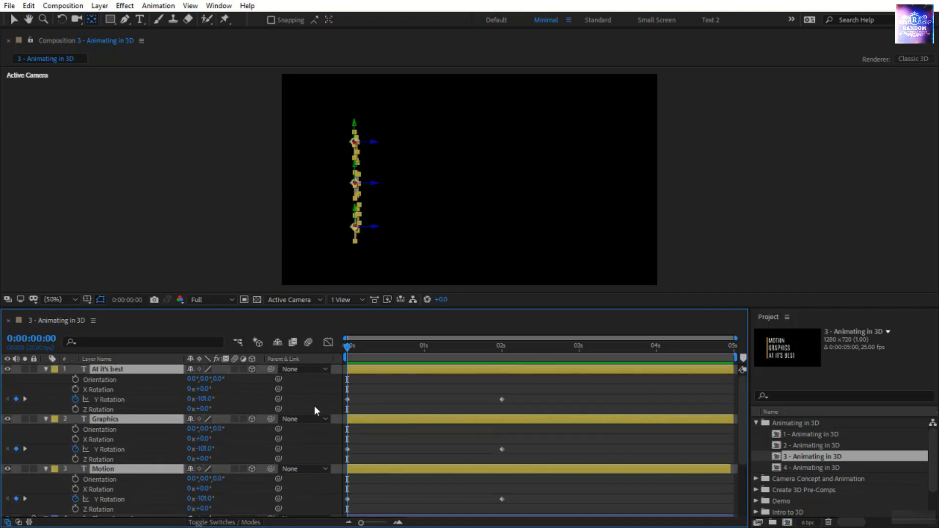
key(v)
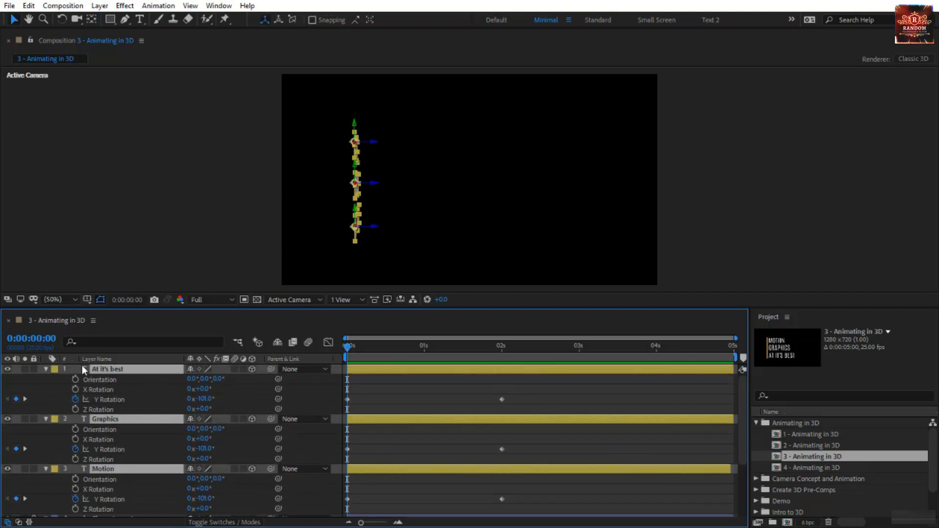
click(46, 370)
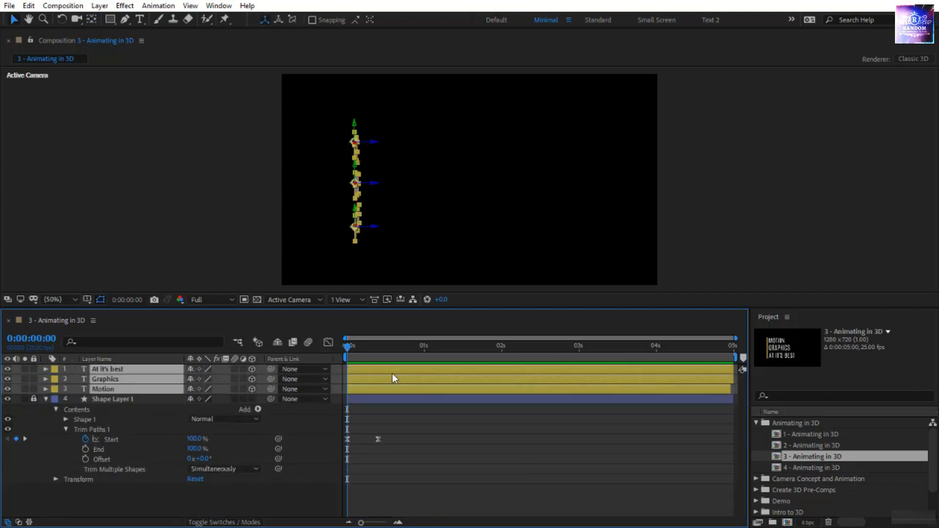
drag(370, 366, 402, 370)
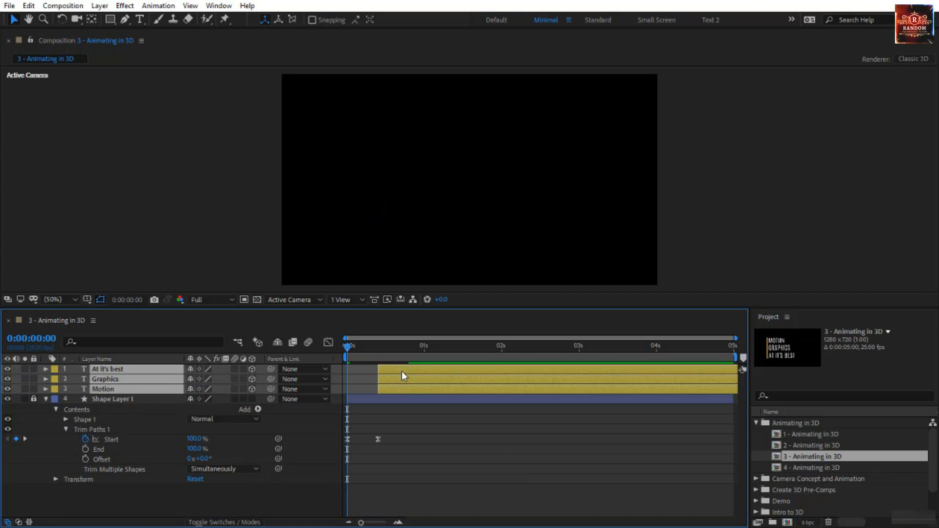
click(414, 446)
key(space)
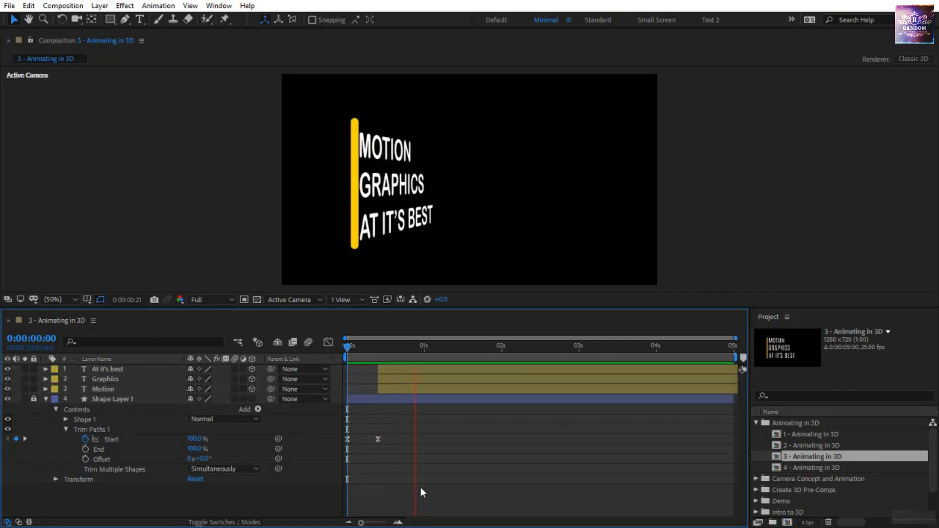
- Stagger the text layers so Graphics starts at about 0.8 s and At it's best at about 1.1 s, and preview the result
click(401, 390)
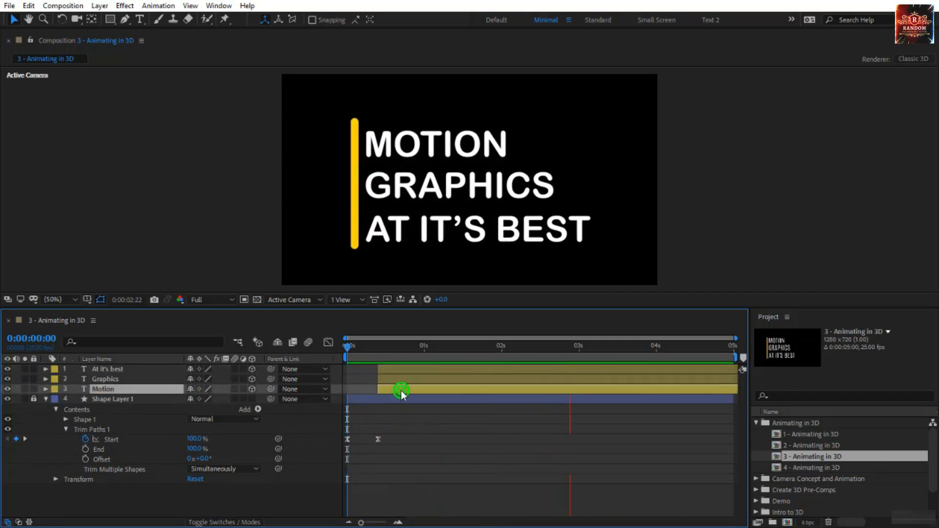
click(347, 345)
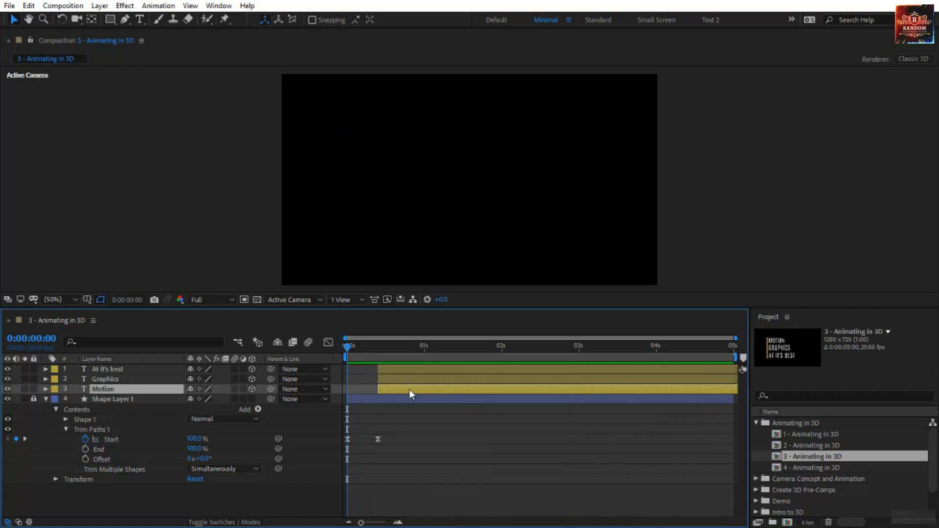
drag(394, 378, 461, 372)
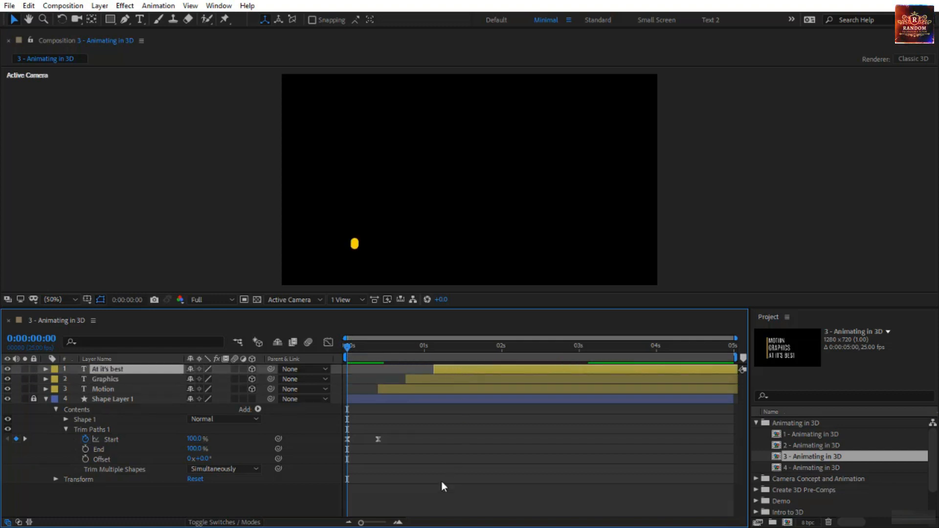
key(space)
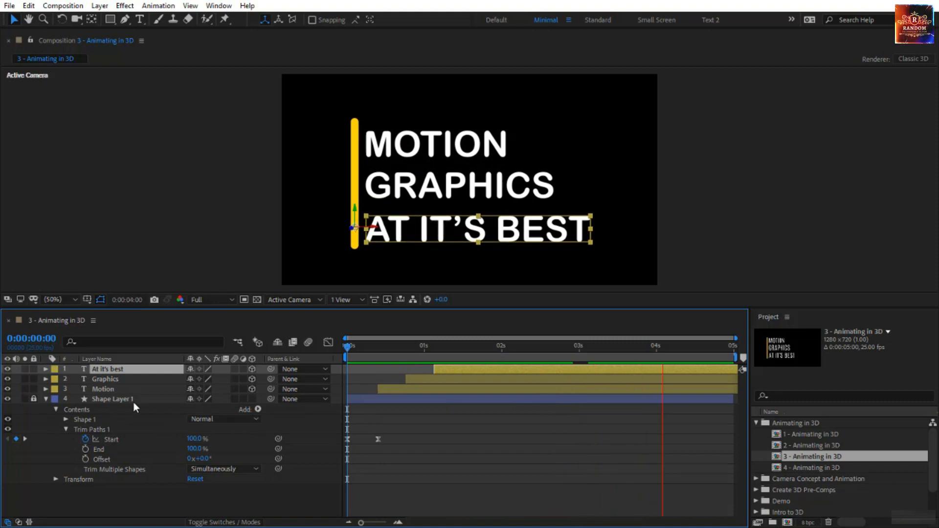
- Select the Motion, Graphics and At it's best layers and reveal their keyframed properties
click(121, 391)
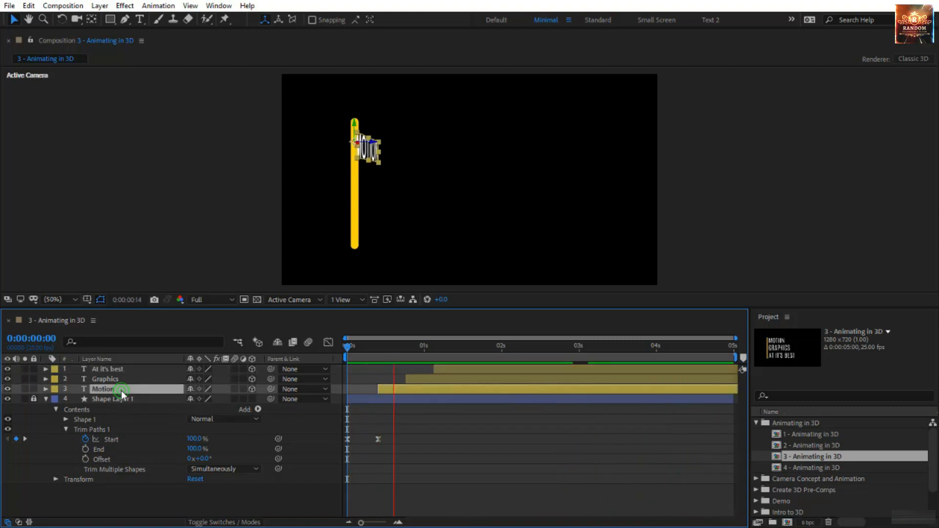
shift+click(136, 369)
key(u)
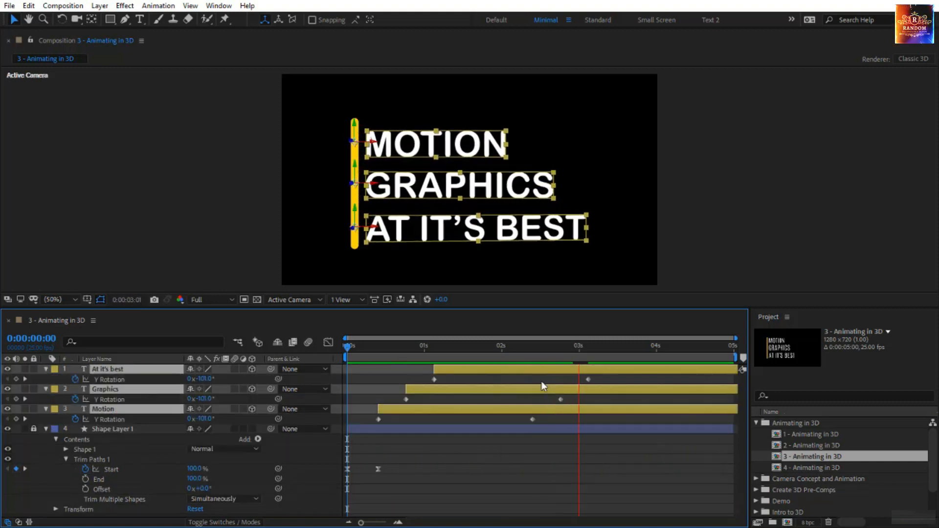
- Move the ending Y Rotation keyframes of Motion, Graphics and At it's best to about 1.2, 1.6 and 1.9 s, and Easy Ease all Y Rotation keyframes
drag(598, 381, 439, 422)
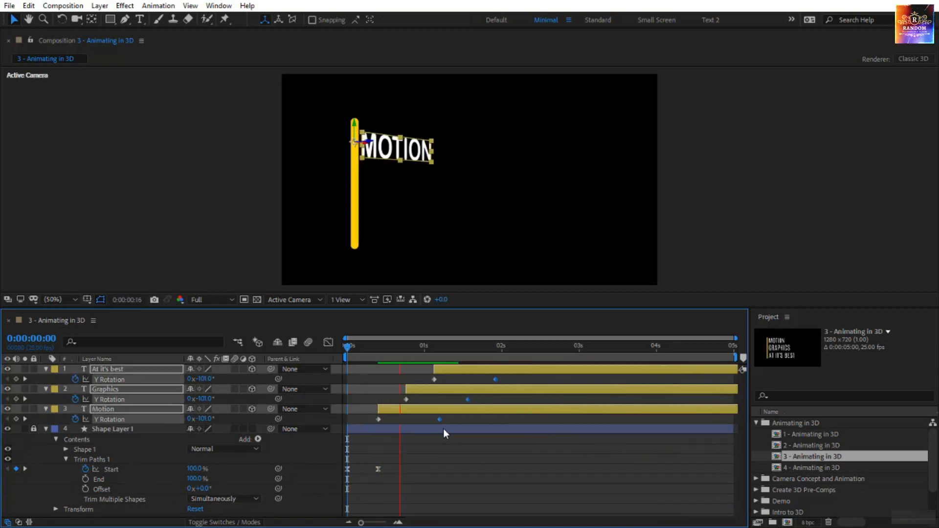
drag(515, 374, 375, 440)
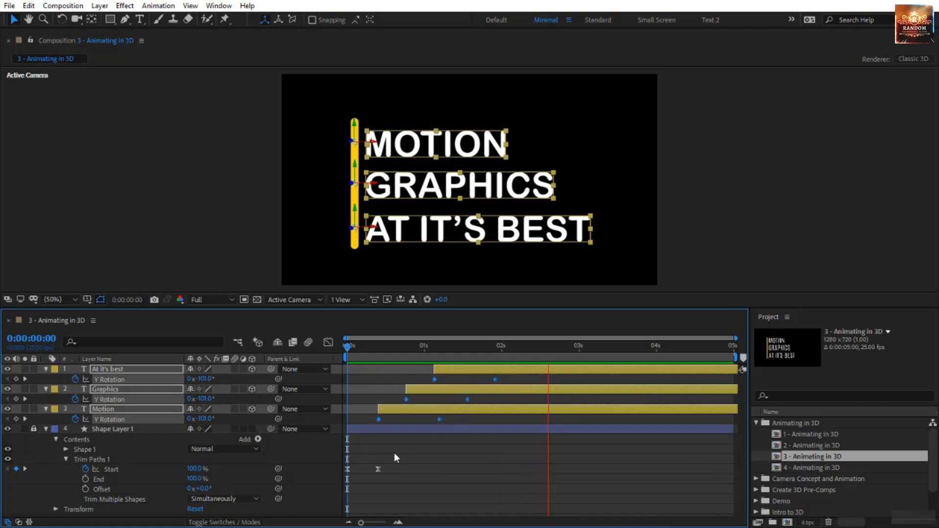
key(F9)
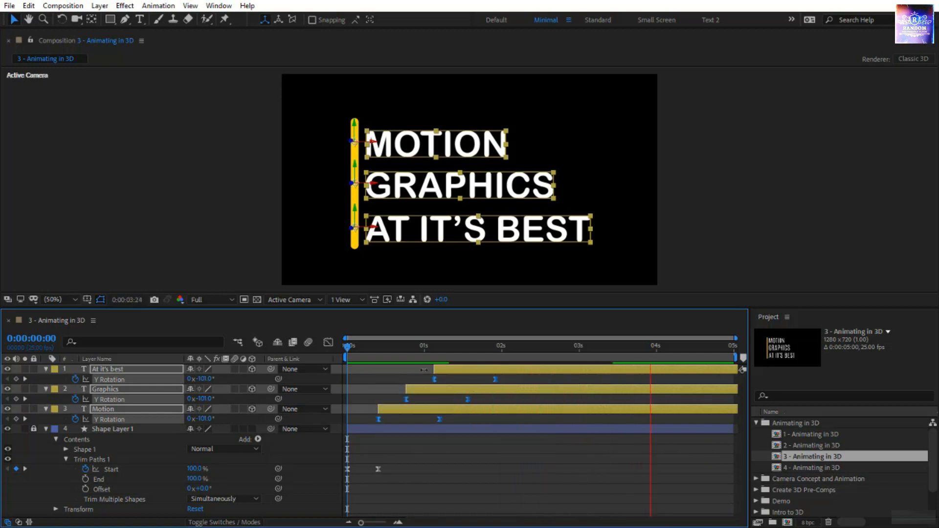
- Reshape the speed graph of the three Y Rotation animations so they peak early and ease out slowly into their ending keyframes
click(329, 342)
drag(521, 455, 365, 481)
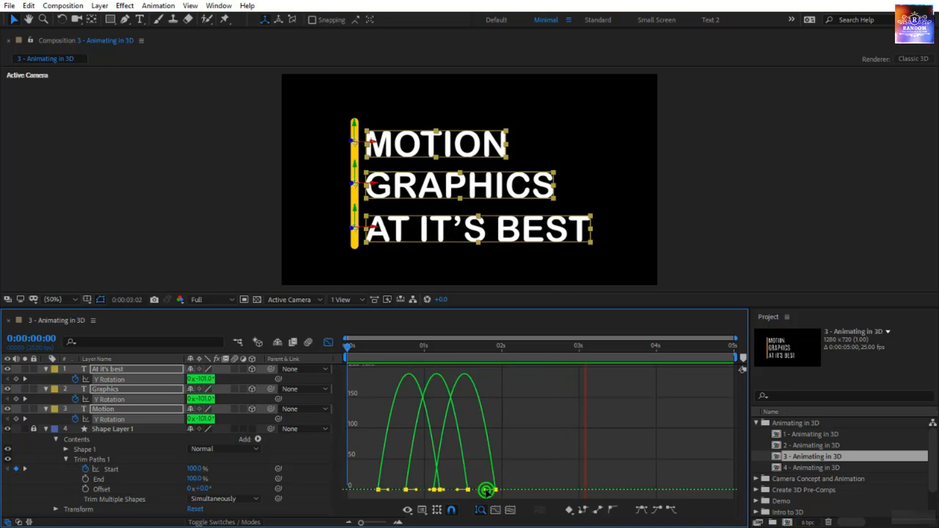
drag(485, 491, 457, 492)
click(501, 463)
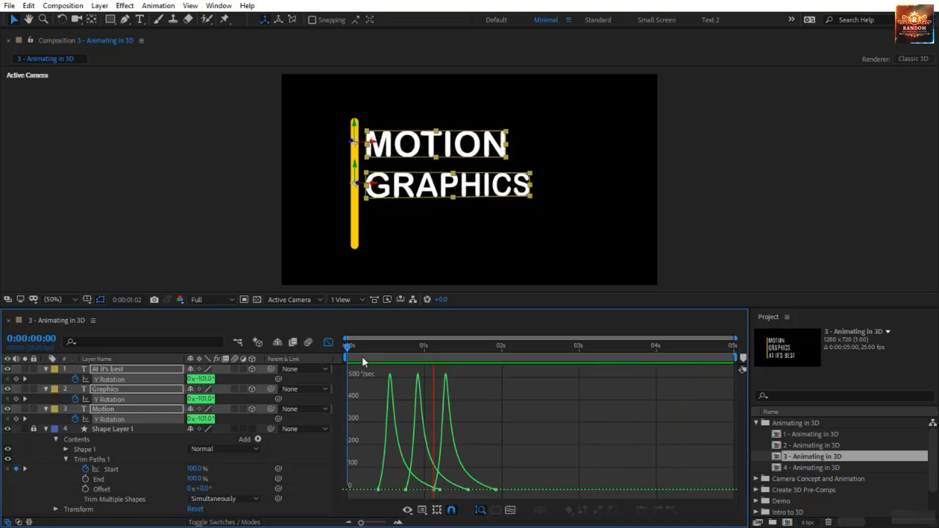
click(334, 342)
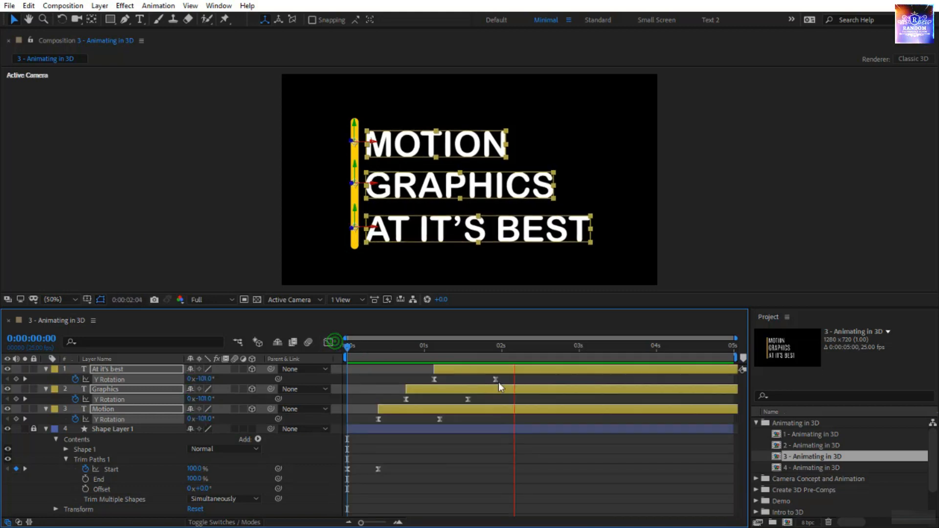
- Move the ending Y Rotation keyframes of Motion, Graphics and At it's best to about 2.3, 2.6 and 3 s, and deselect the layers
drag(507, 375, 522, 416)
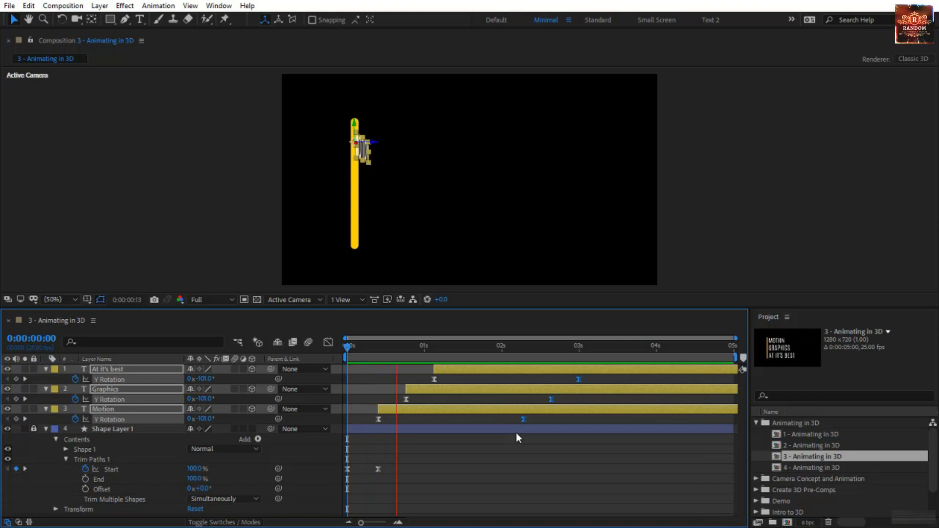
click(499, 456)
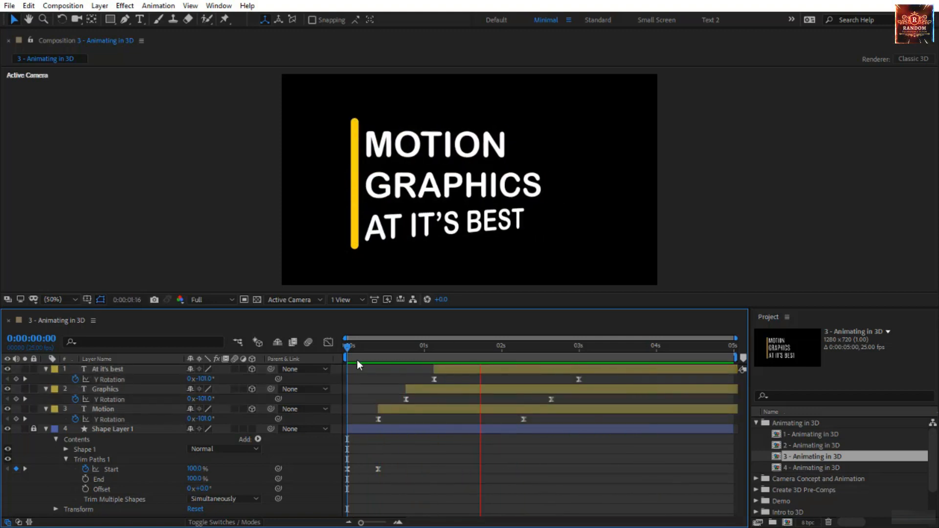
- At 3 s, try moving the AT IT'S BEST text leftward across the yellow line, and undo the move
drag(348, 351, 576, 348)
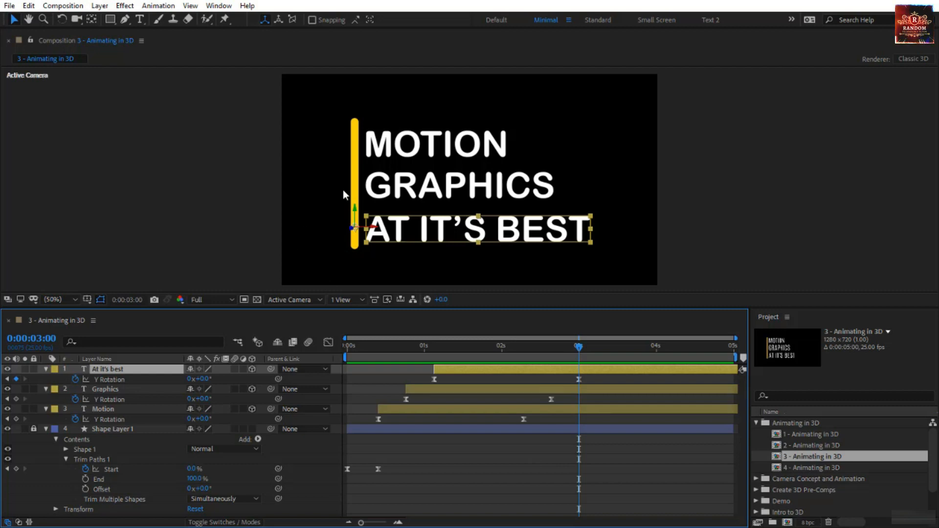
drag(375, 232, 289, 241)
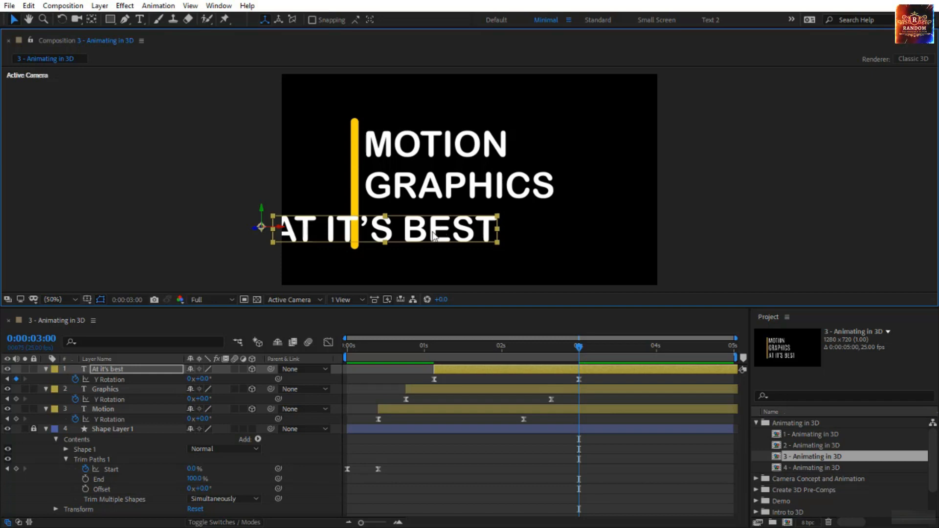
key(ctrl+z)
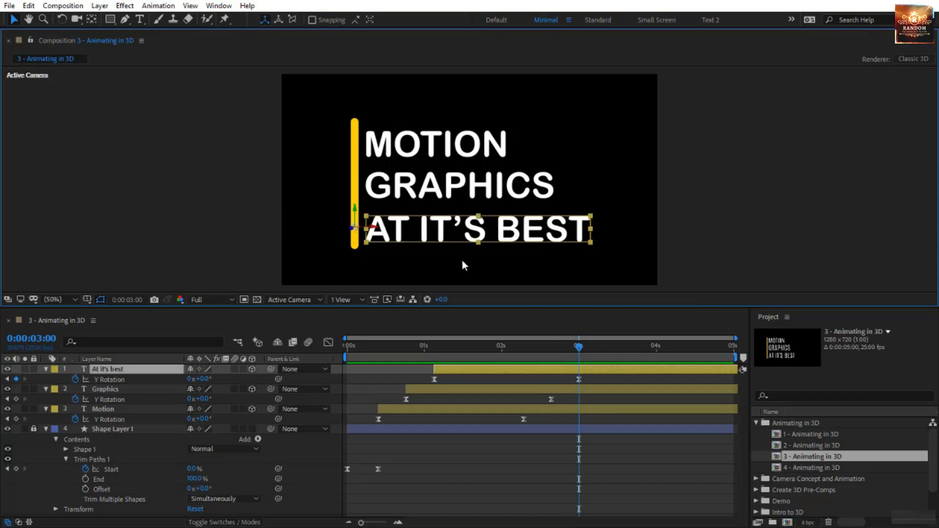